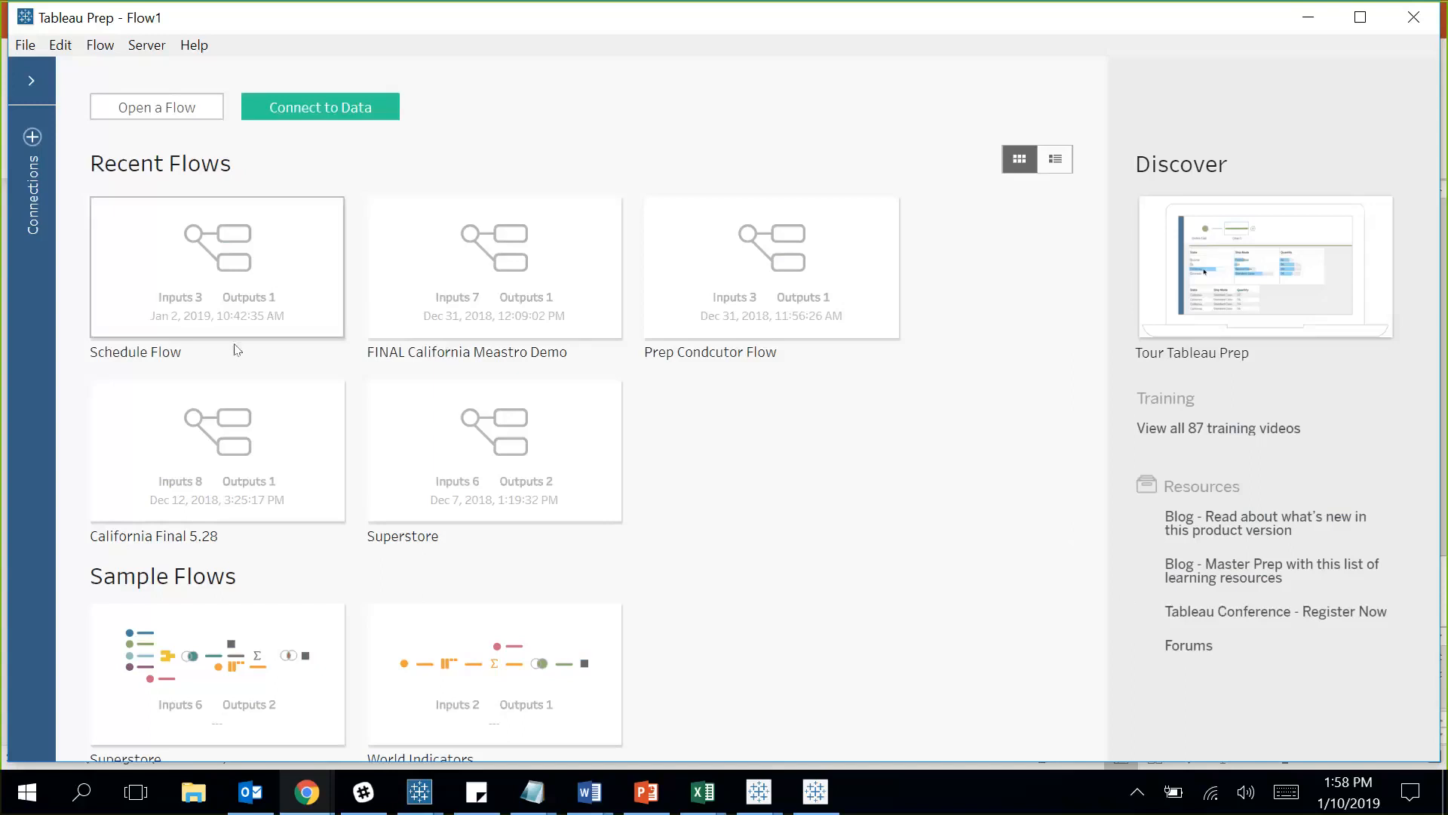
Connect to the Excel workbook California Real Estate Data Unclean in the Competition Demo folder.
{"action": "left_click", "coordinate": [31, 140]}
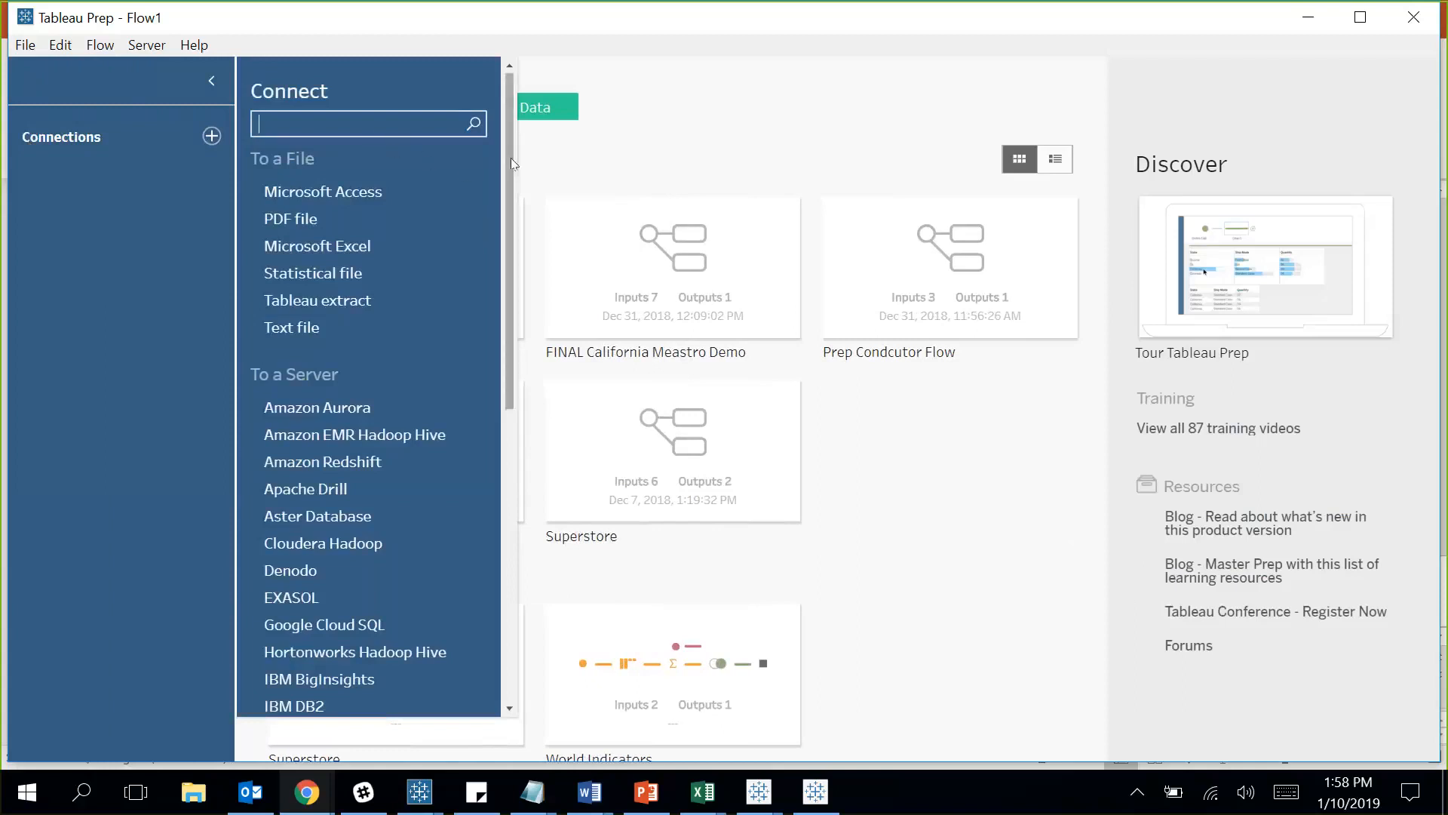
{"action": "mouse_move", "coordinate": [510, 166]}
{"action": "left_mouse_down"}
{"action": "mouse_move", "coordinate": [481, 234]}
{"action": "mouse_move", "coordinate": [454, 484]}
{"action": "mouse_move", "coordinate": [472, 435]}
{"action": "mouse_move", "coordinate": [467, 254]}
{"action": "mouse_move", "coordinate": [487, 156]}
{"action": "left_mouse_up"}
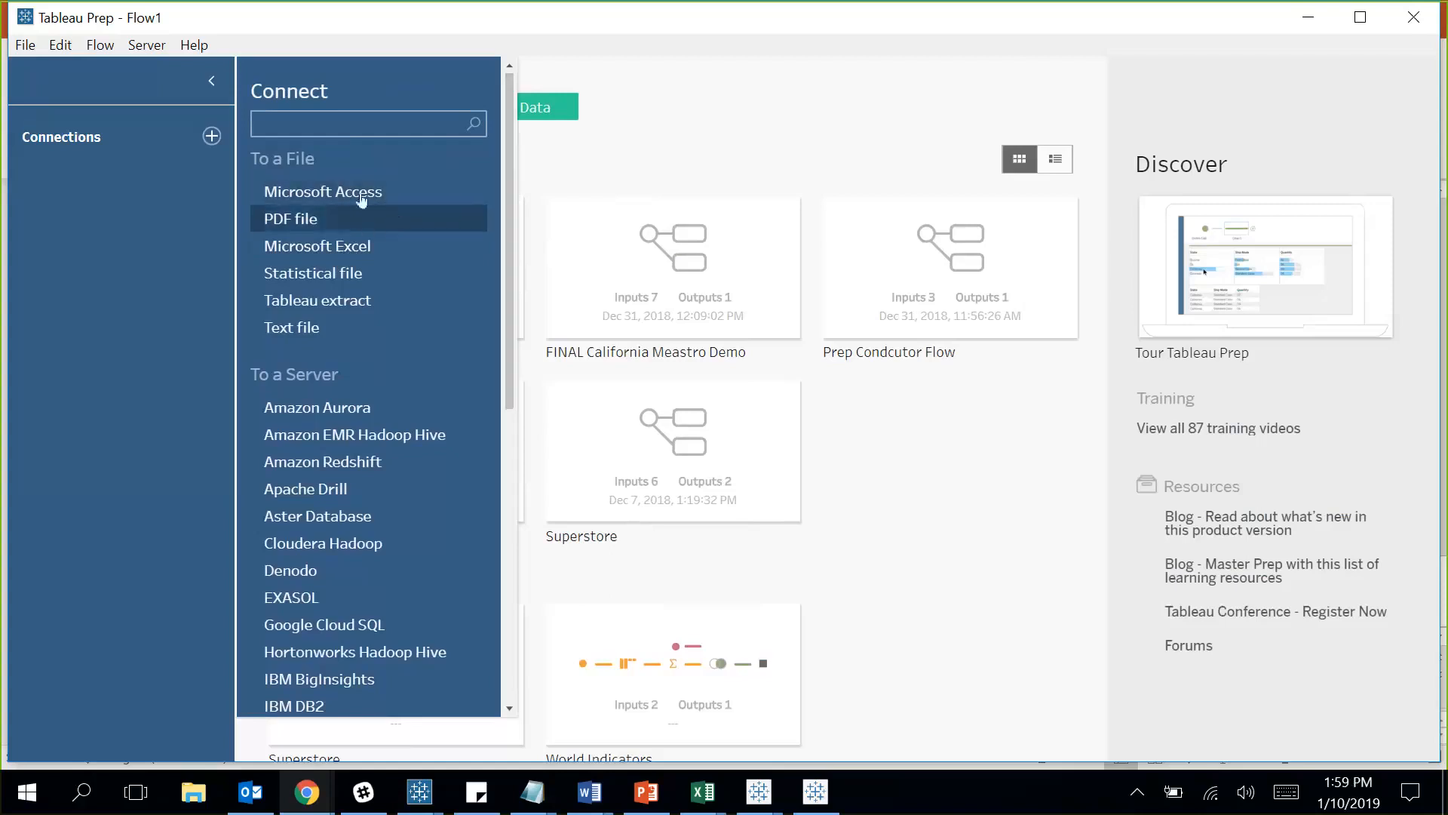
{"action": "left_click", "coordinate": [358, 255]}
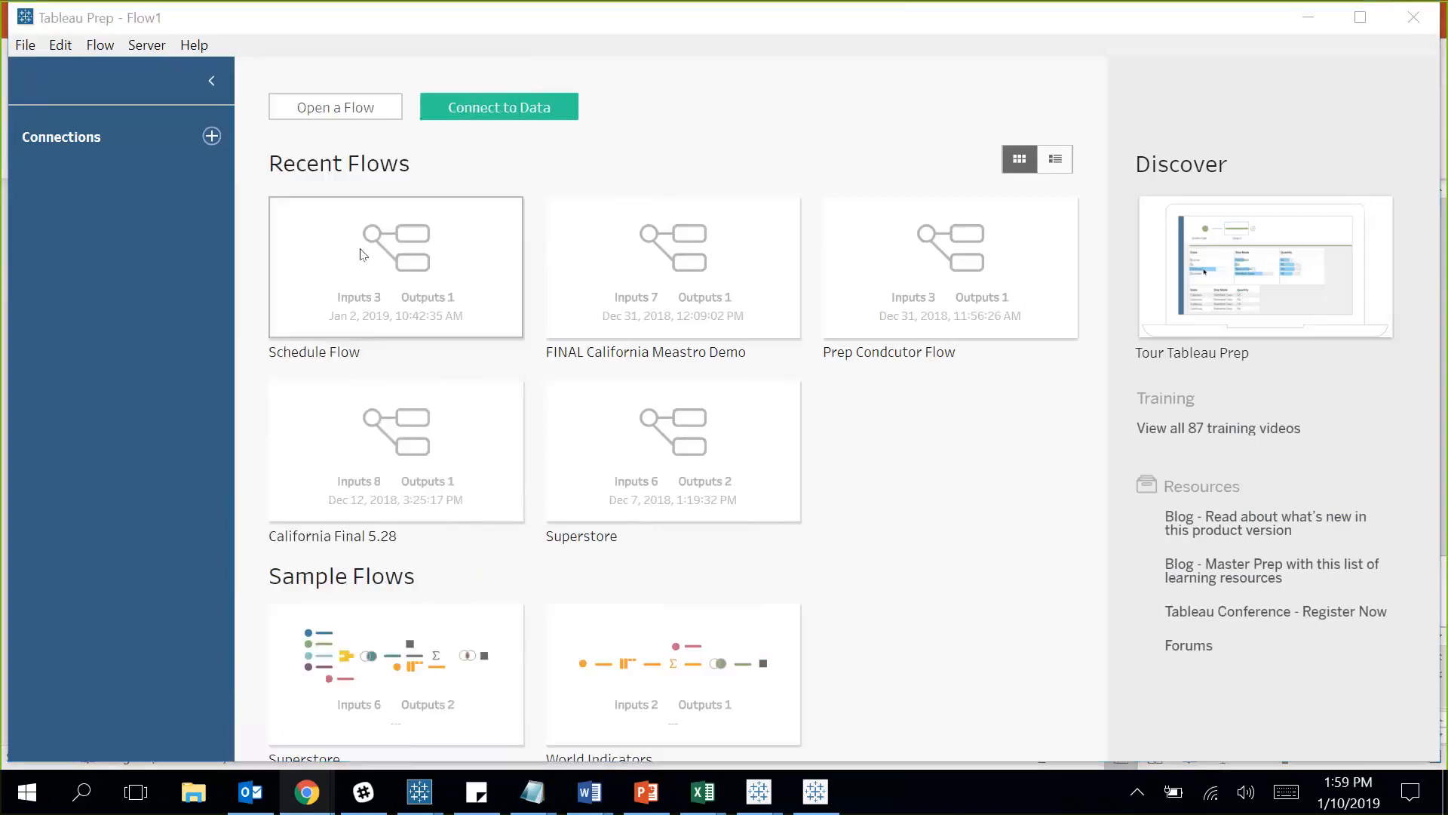
{"action": "left_click", "coordinate": [562, 242]}
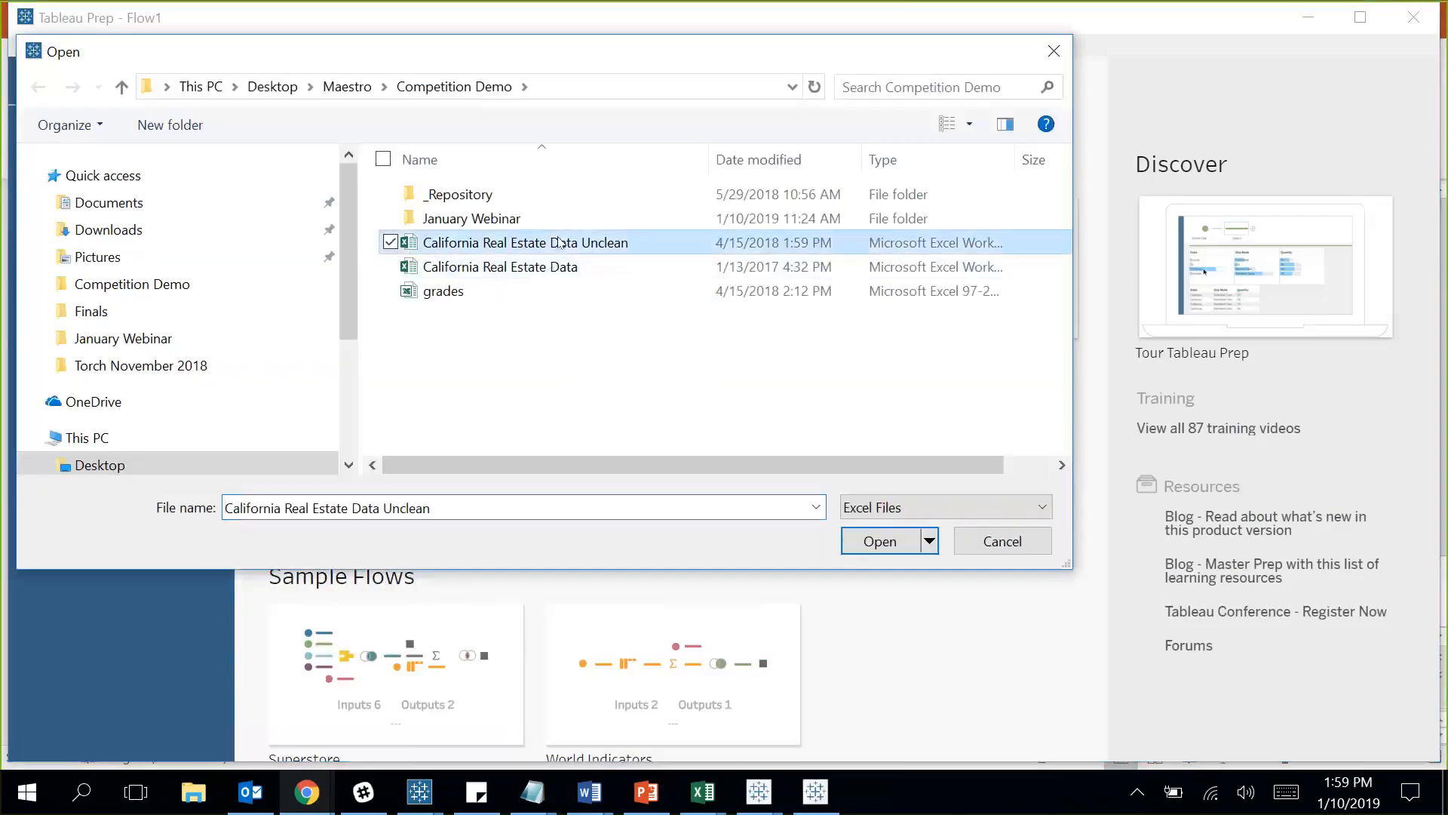
{"action": "left_click", "coordinate": [879, 541]}
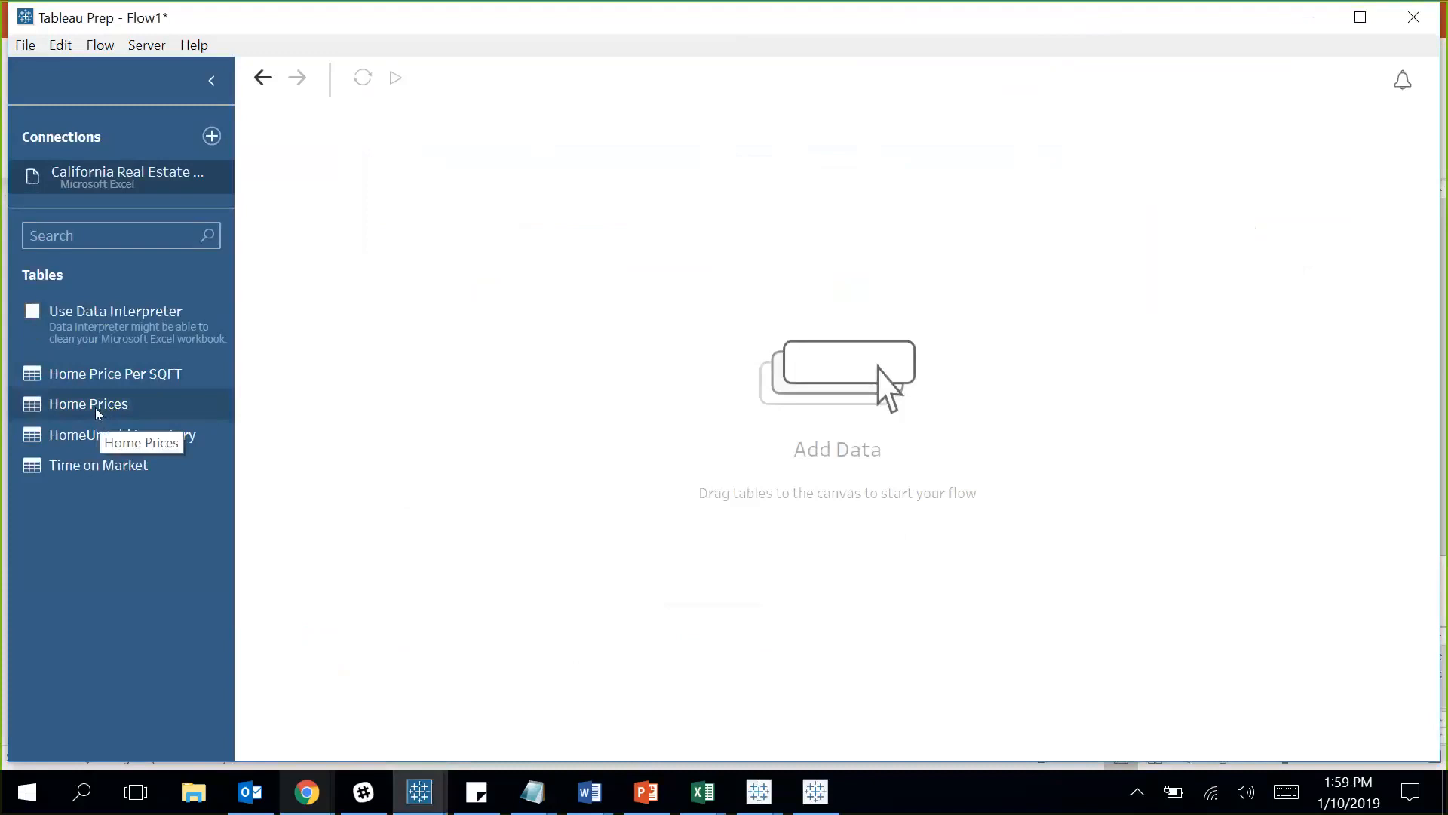
Place the Home Prices table on the canvas as an input and review its data sample settings.
{"action": "left_click_drag", "start_coordinate": [106, 407], "coordinate": [556, 246]}
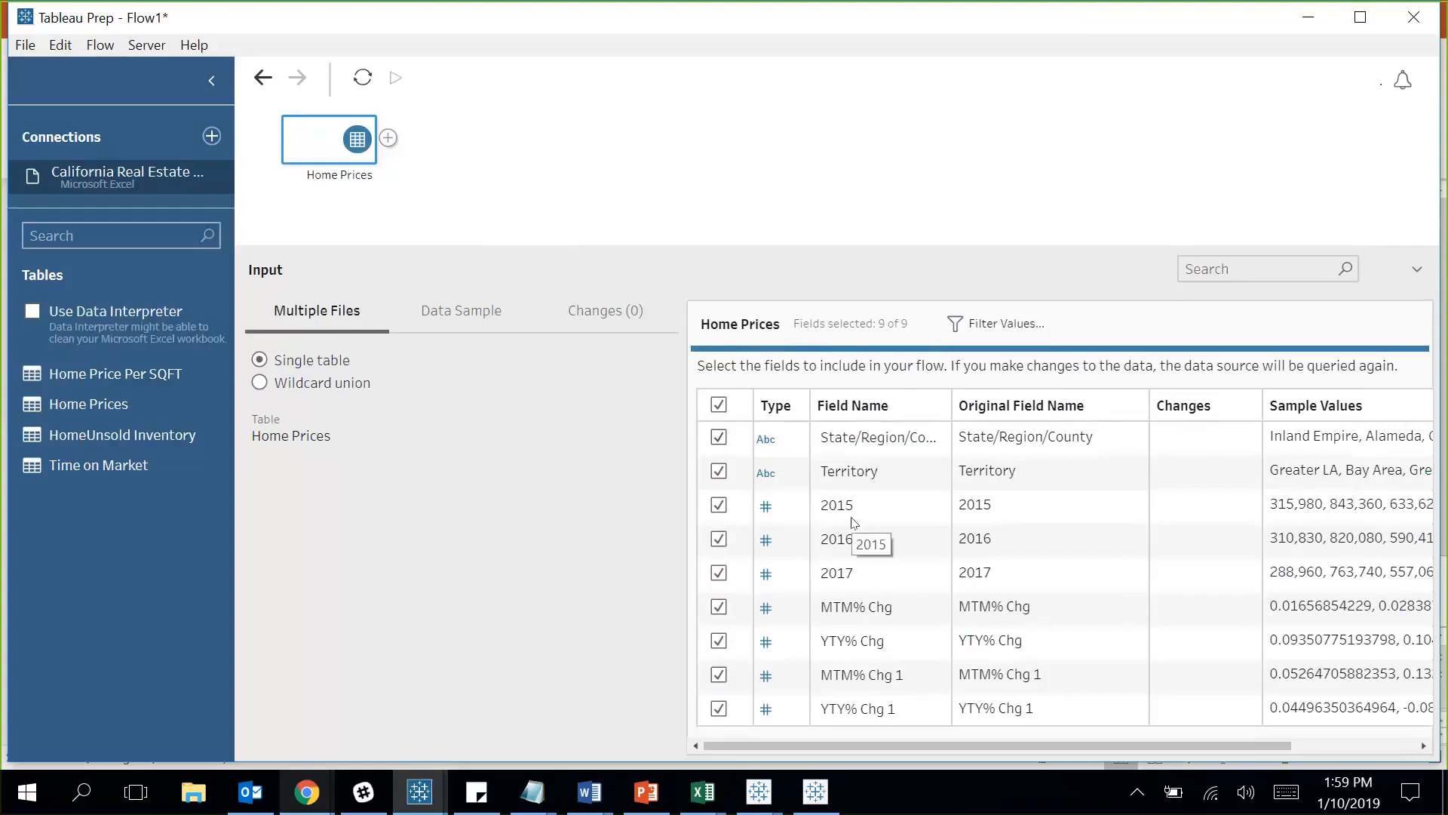
{"action": "left_click", "coordinate": [446, 321]}
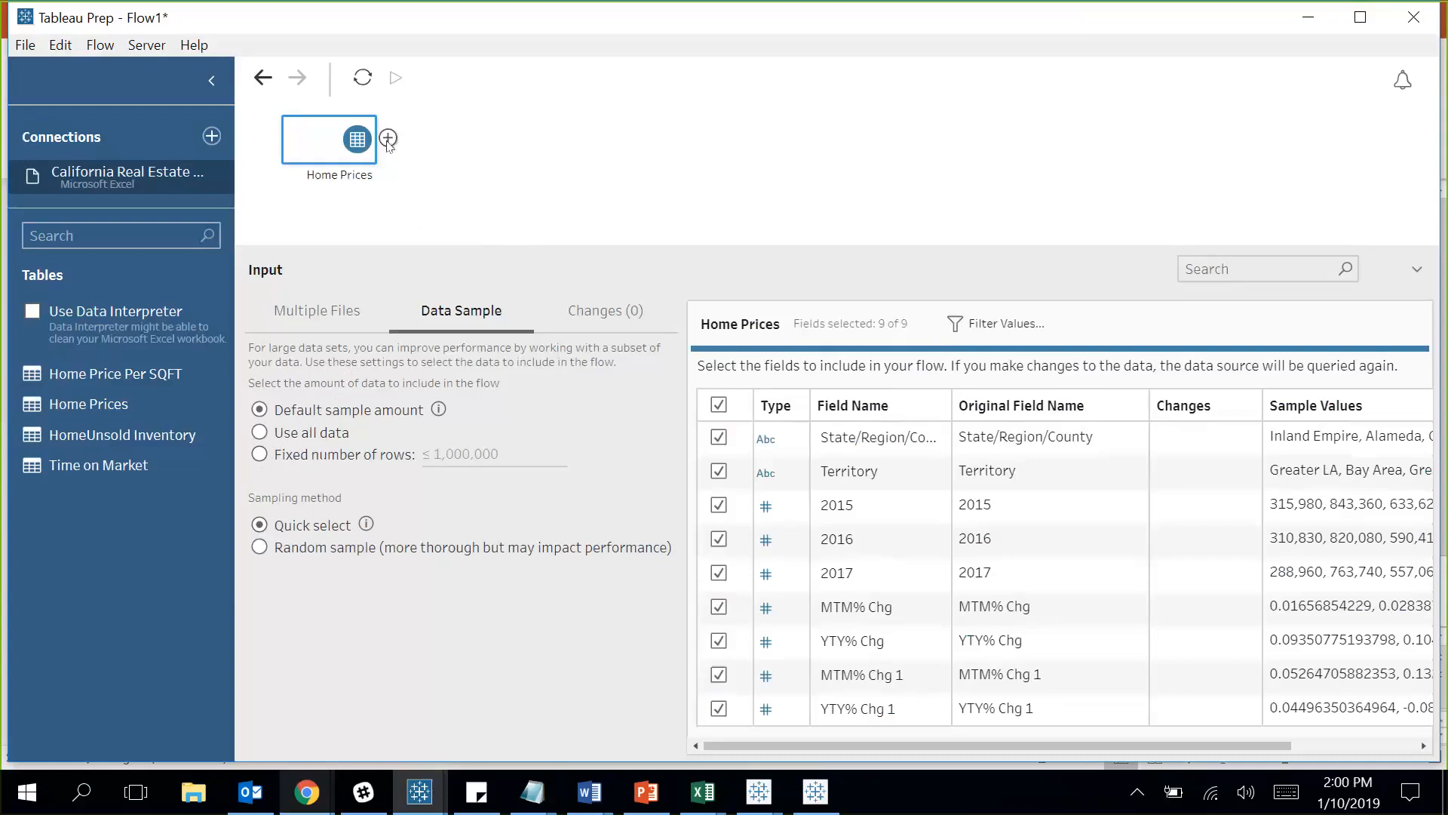
{"action": "left_click", "coordinate": [387, 139]}
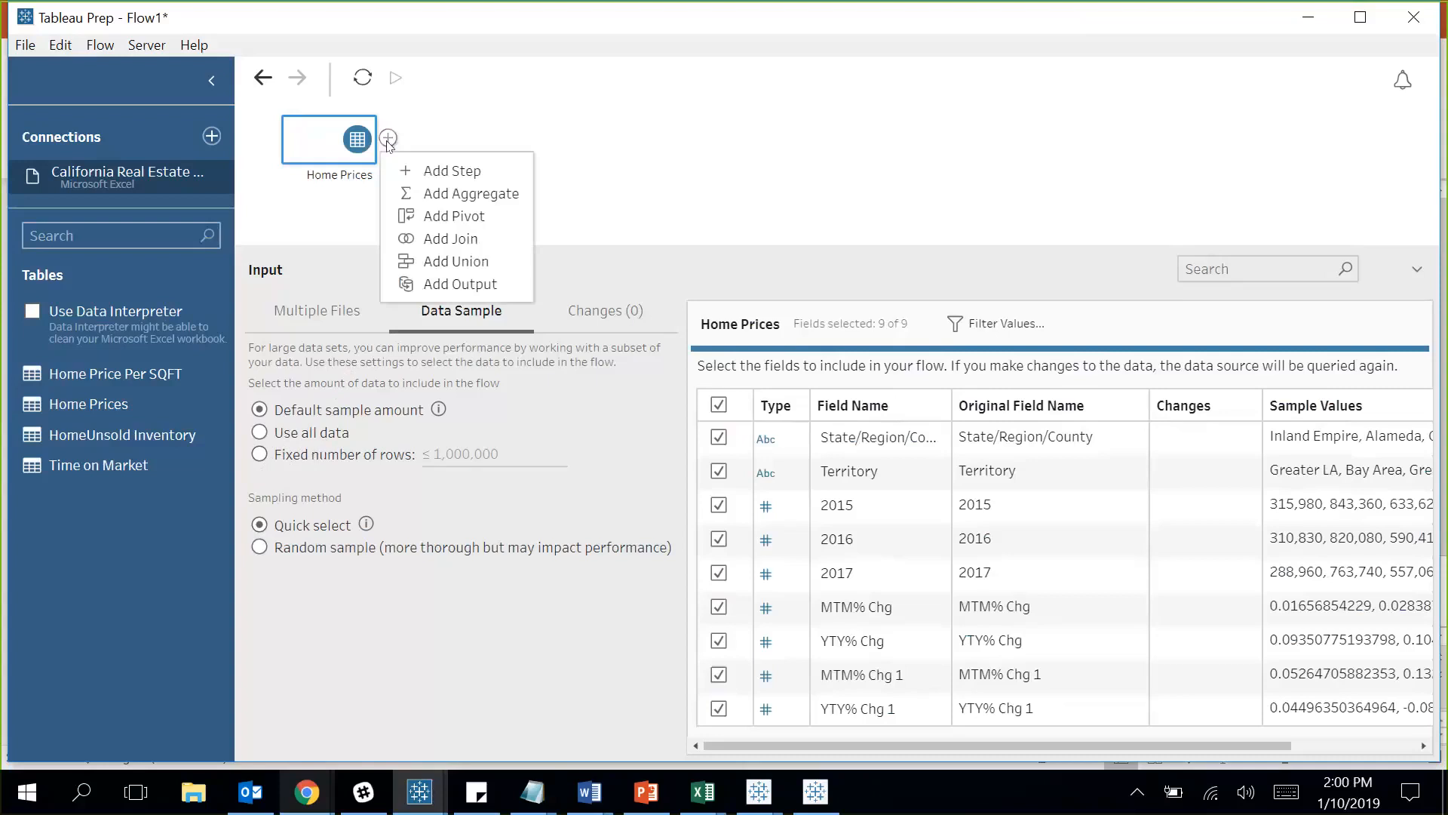
Add Clean 1 after Home Prices and highlight top 2015 prices, Inner Regions and Greater Bay Area rows.
{"action": "left_click", "coordinate": [488, 179]}
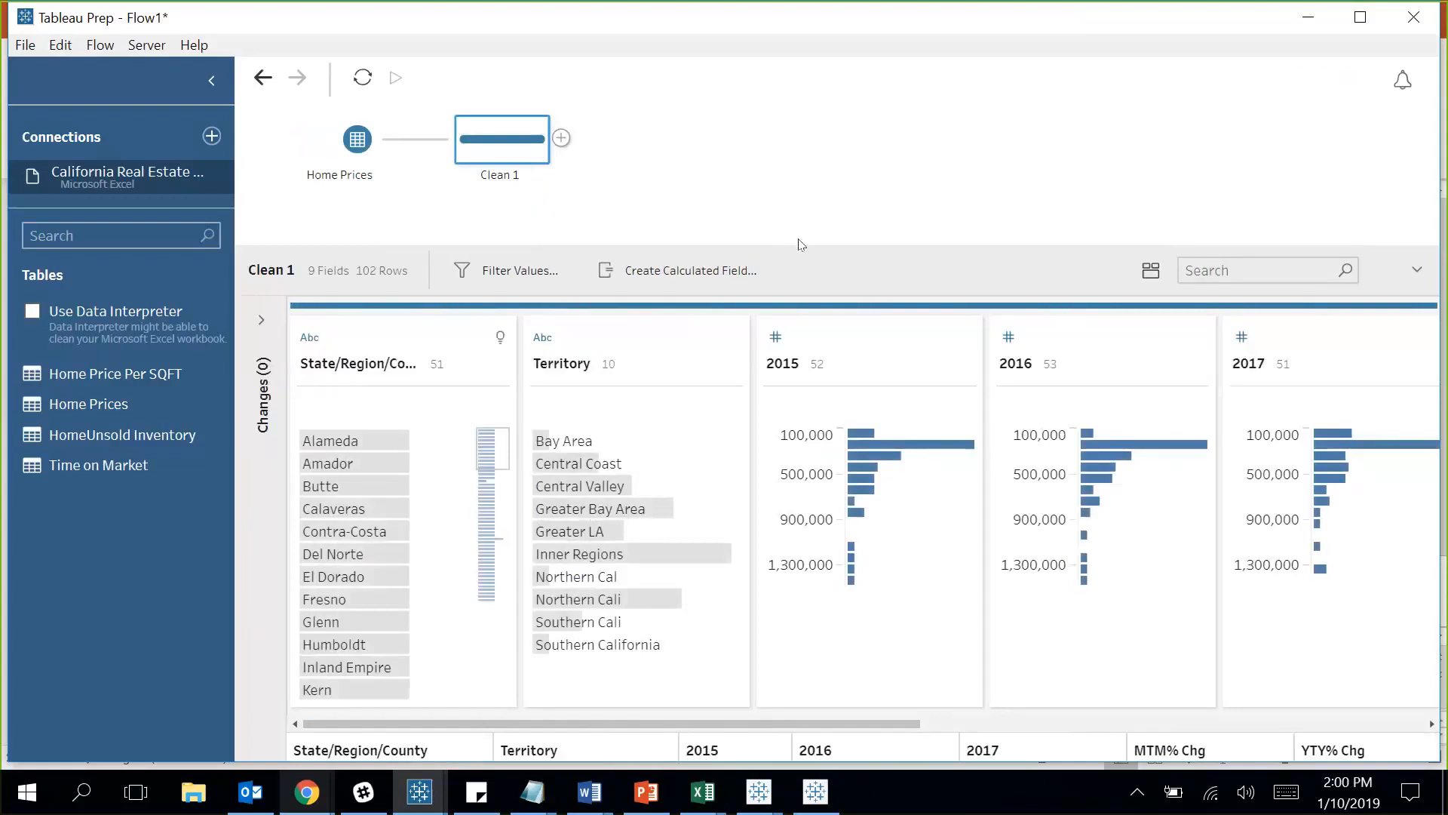
{"action": "left_click_drag", "start_coordinate": [801, 245], "coordinate": [795, 151]}
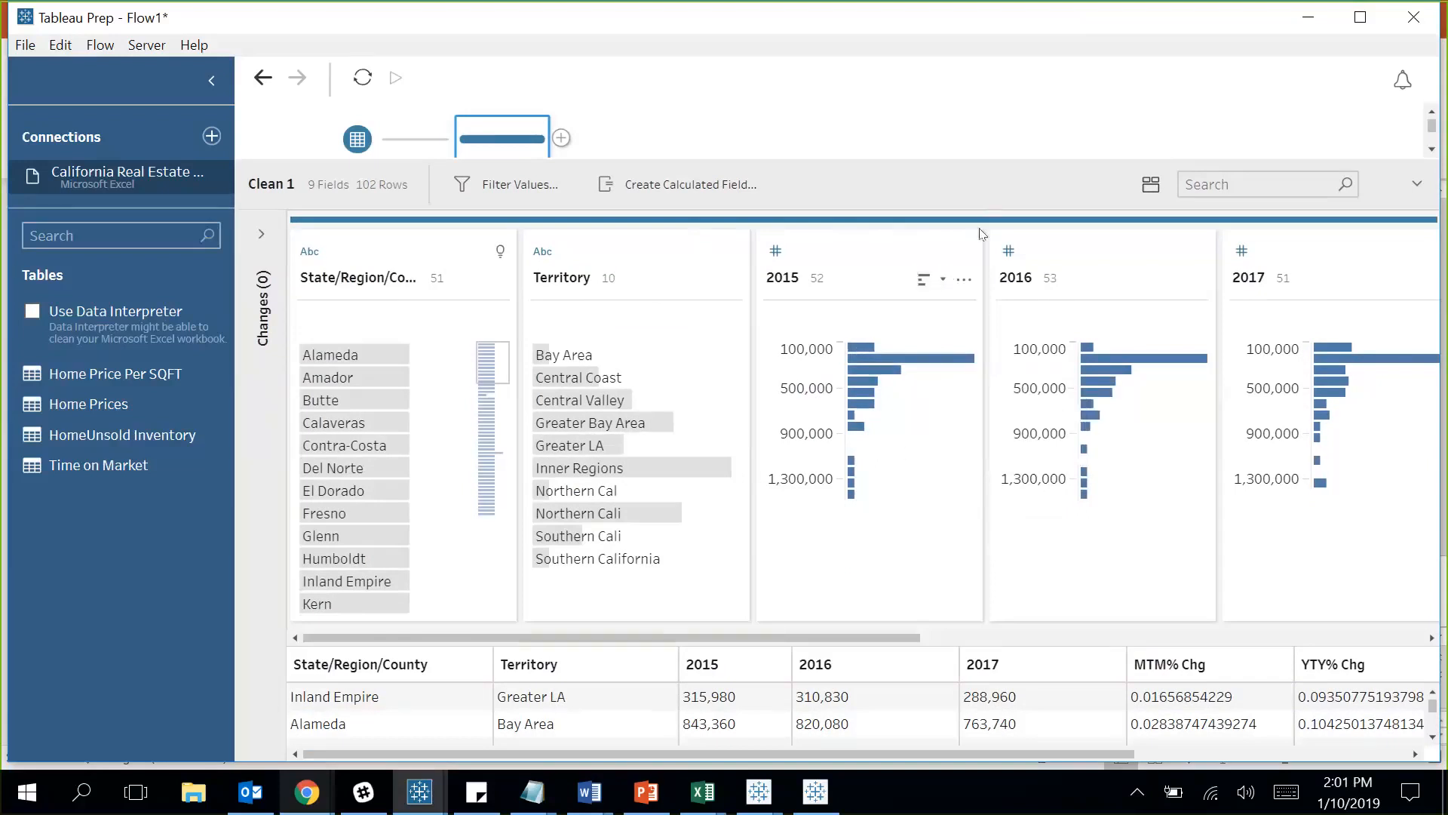
{"action": "left_click", "coordinate": [859, 500]}
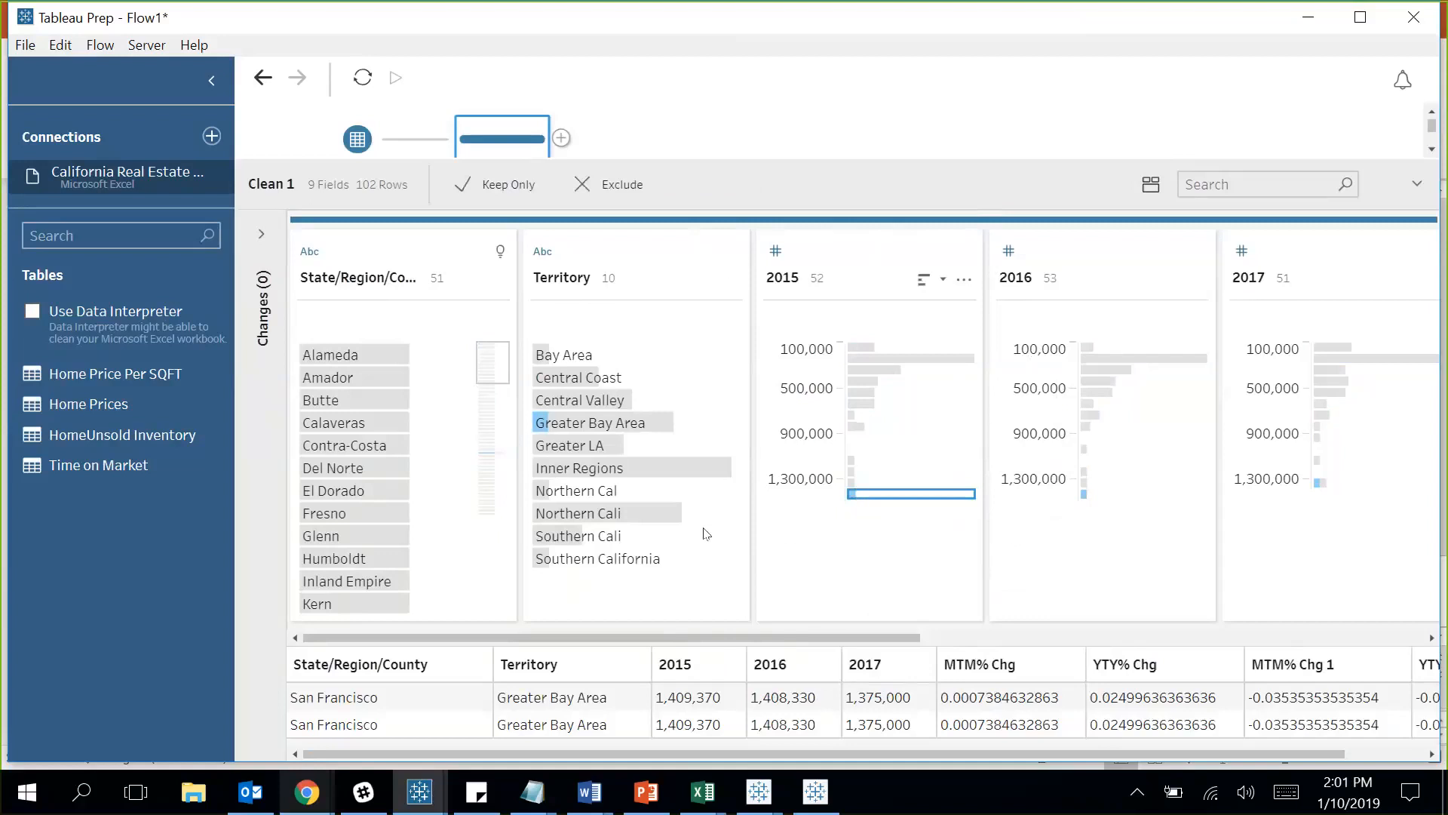
{"action": "left_click", "coordinate": [605, 468]}
{"action": "left_click", "coordinate": [605, 423]}
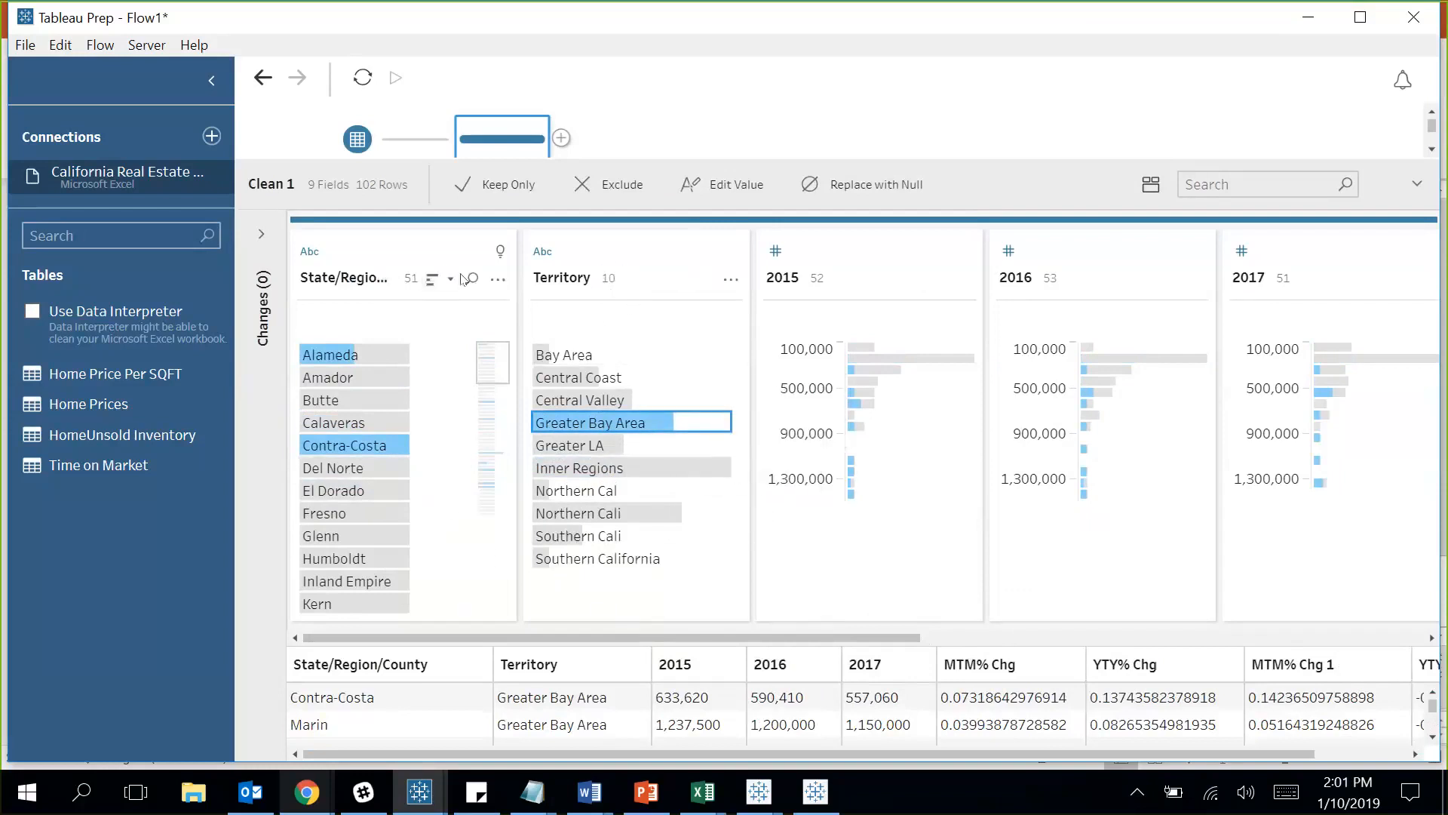
{"action": "left_click", "coordinate": [686, 421]}
Sort Territory values by row count both ways, then return them to alphabetical order.
{"action": "left_click", "coordinate": [668, 285]}
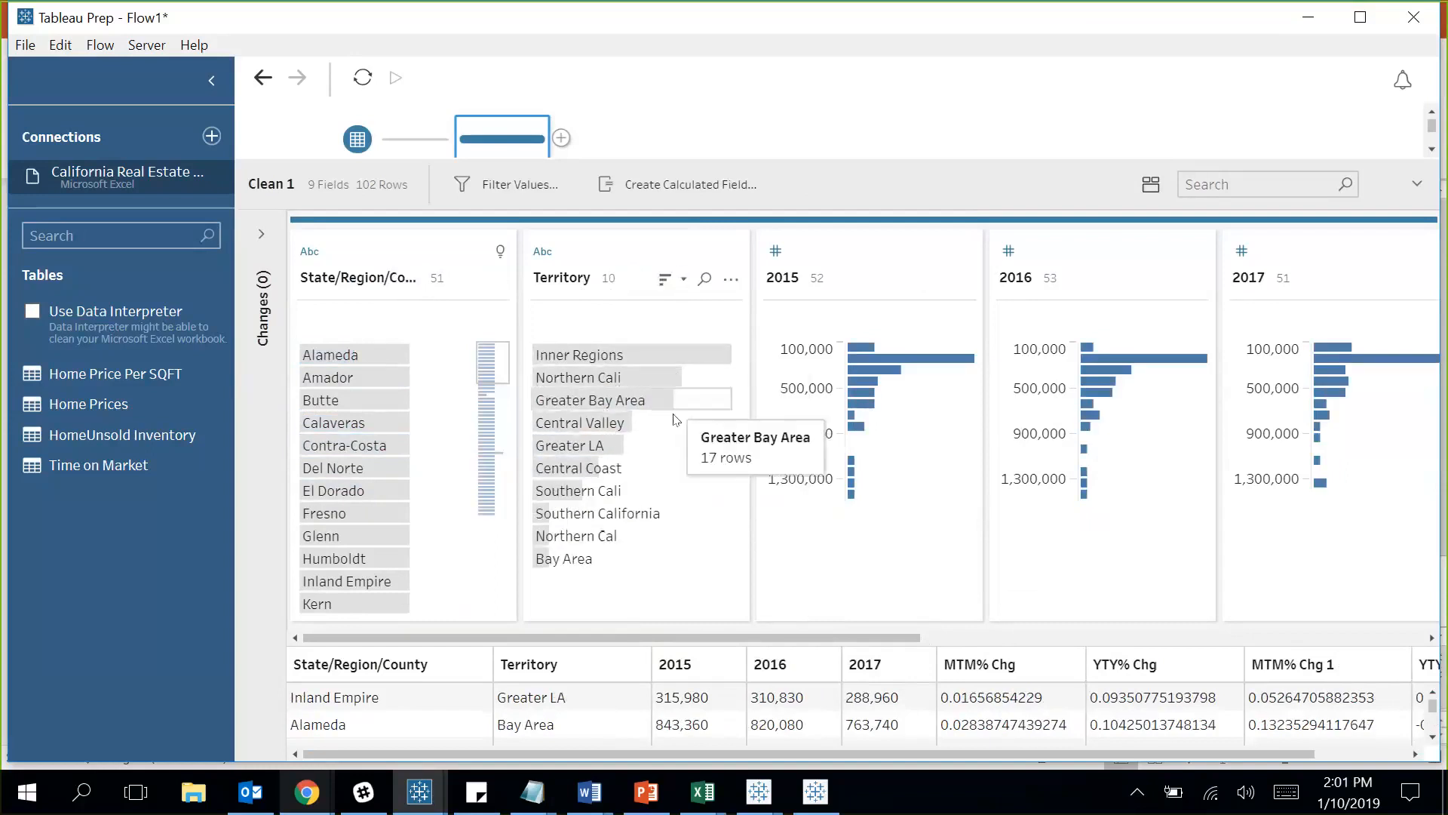
{"action": "left_click", "coordinate": [671, 284]}
{"action": "left_click", "coordinate": [671, 285]}
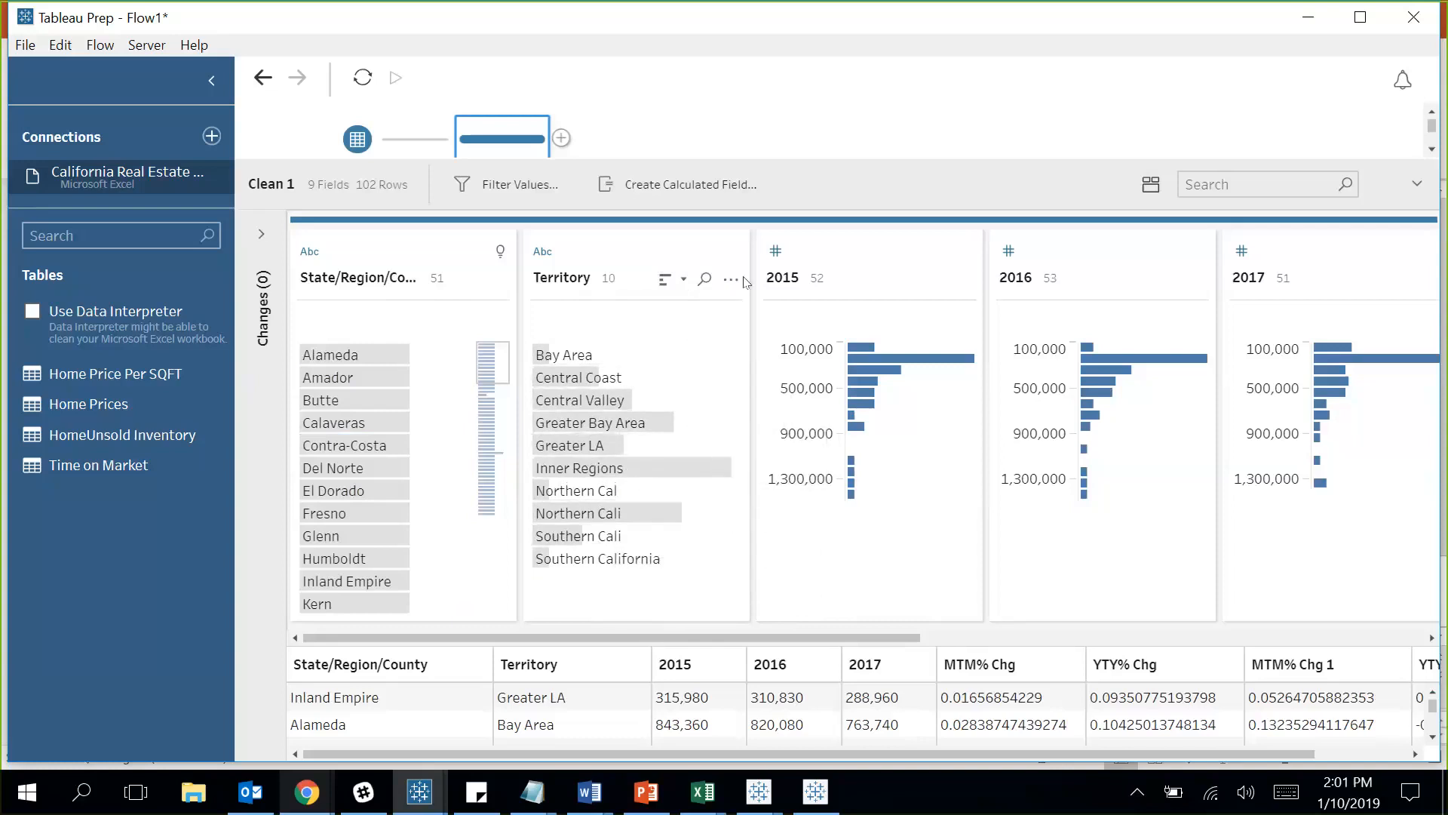
{"action": "left_click_drag", "start_coordinate": [835, 157], "coordinate": [846, 214]}
{"action": "mouse_move", "coordinate": [739, 341]}
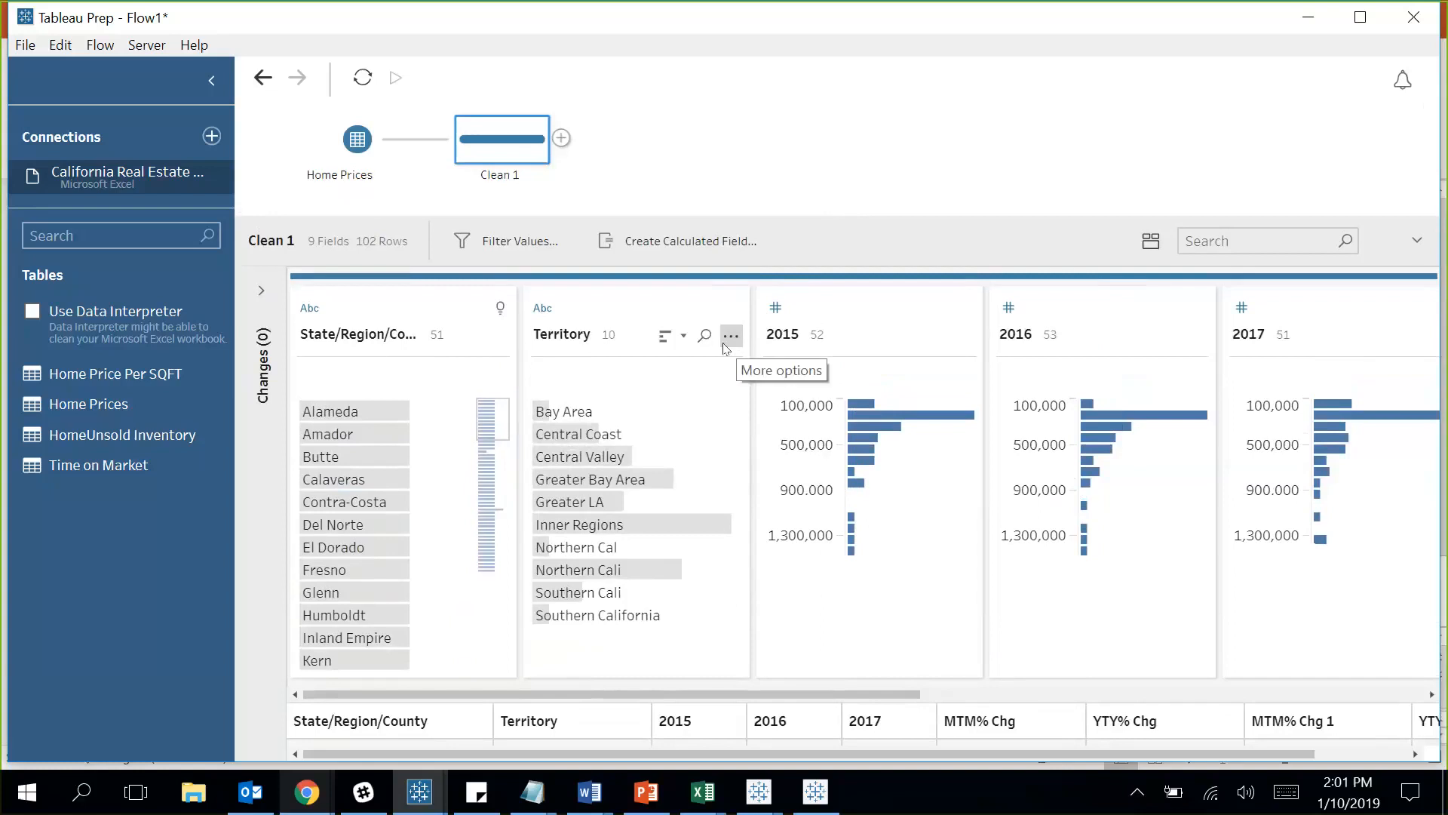
{"action": "left_click", "coordinate": [735, 344]}
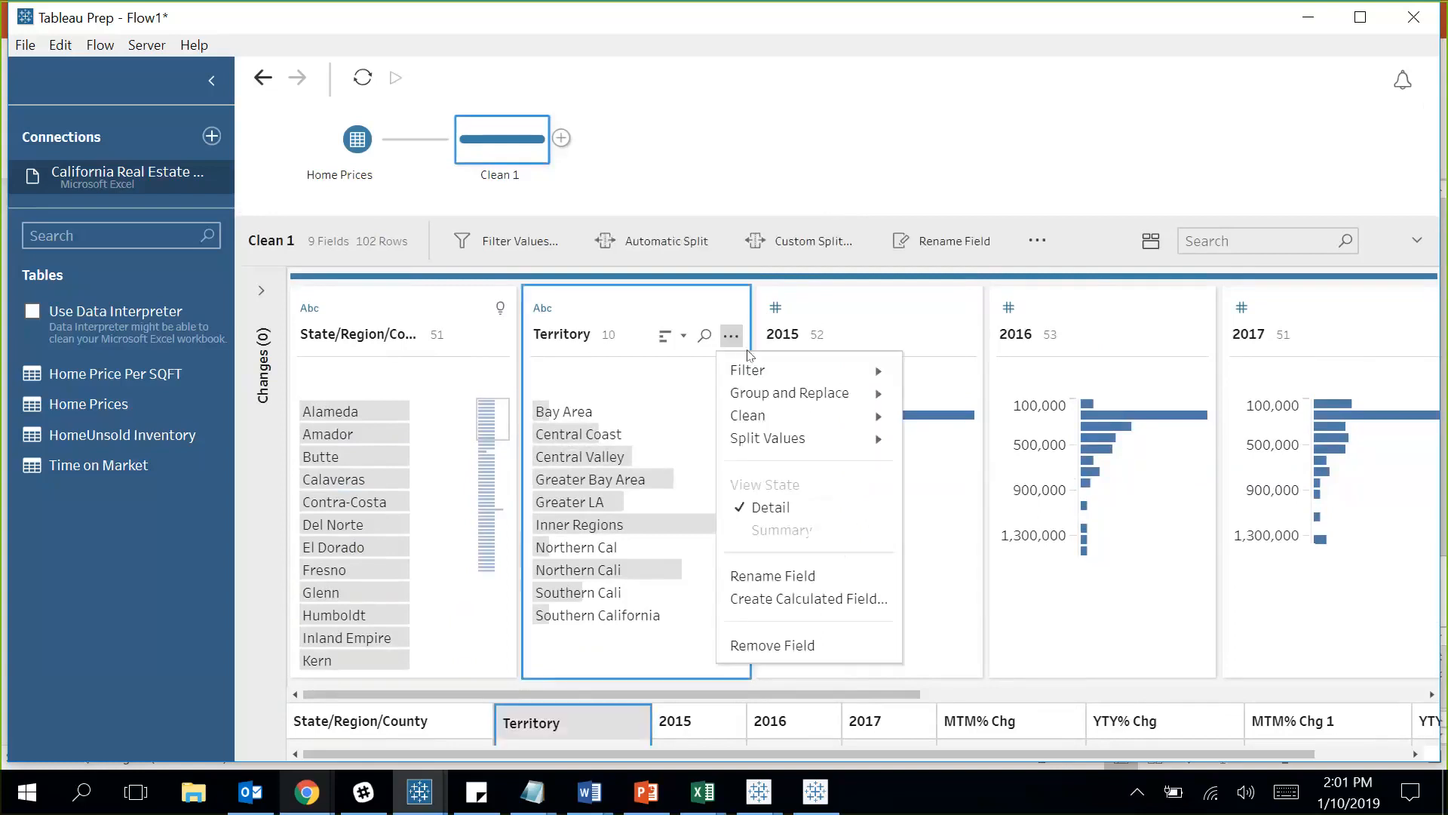
Group Territory values by pronunciation, renaming the groups Northern California and Southern California.
{"action": "mouse_move", "coordinate": [755, 370]}
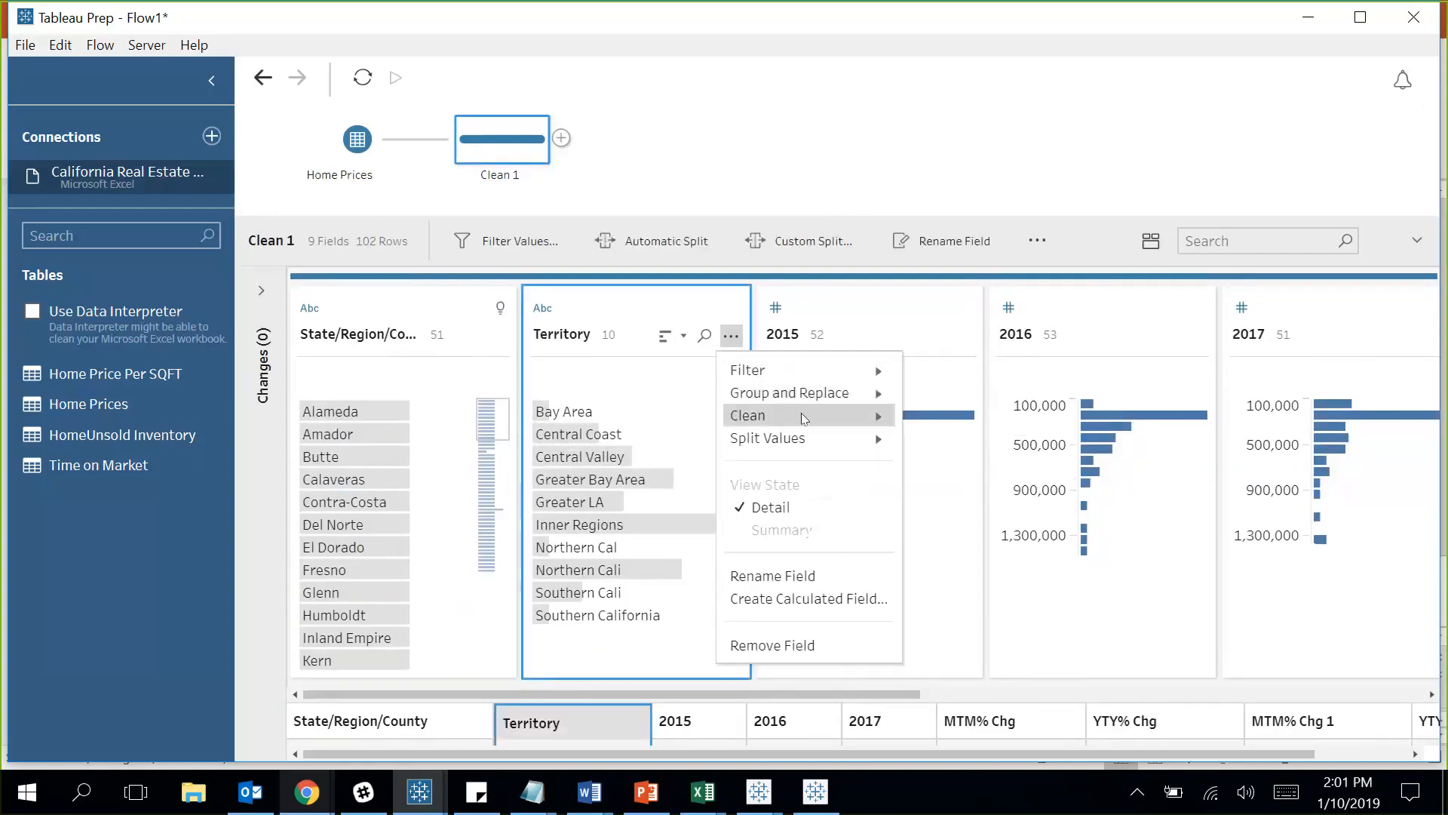
{"action": "mouse_move", "coordinate": [824, 415]}
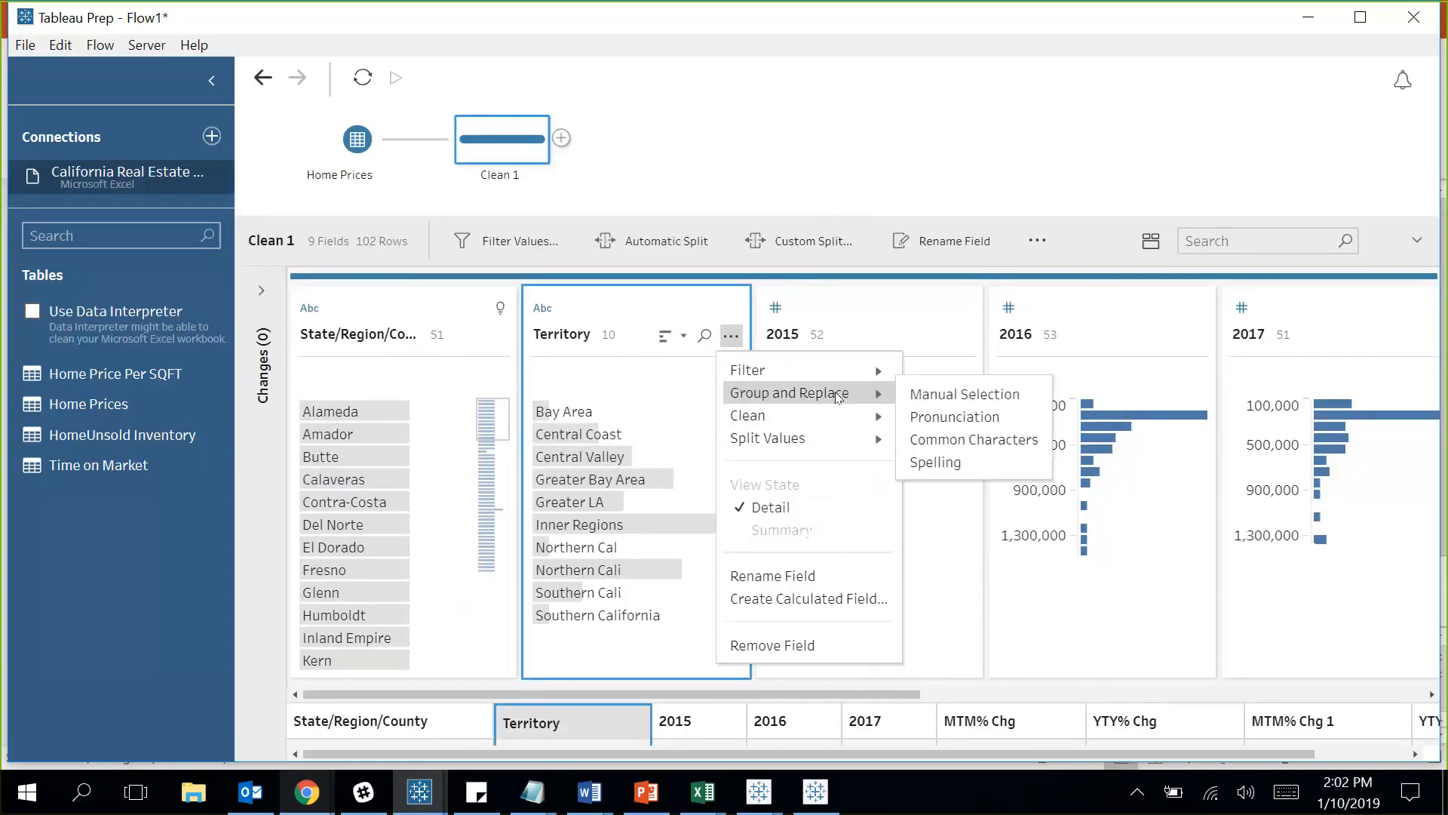
{"action": "left_click", "coordinate": [952, 416]}
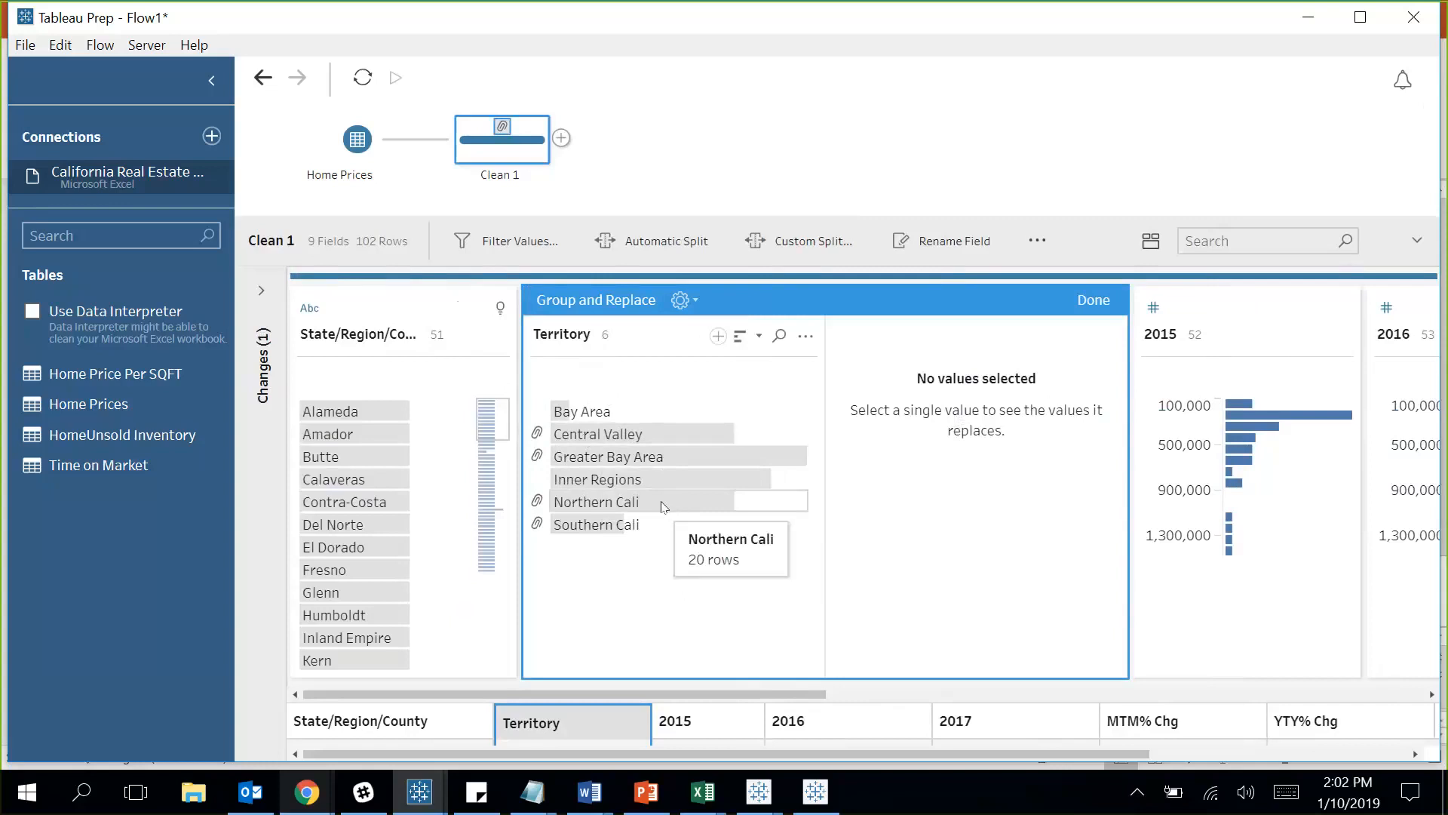
{"action": "left_click", "coordinate": [663, 503]}
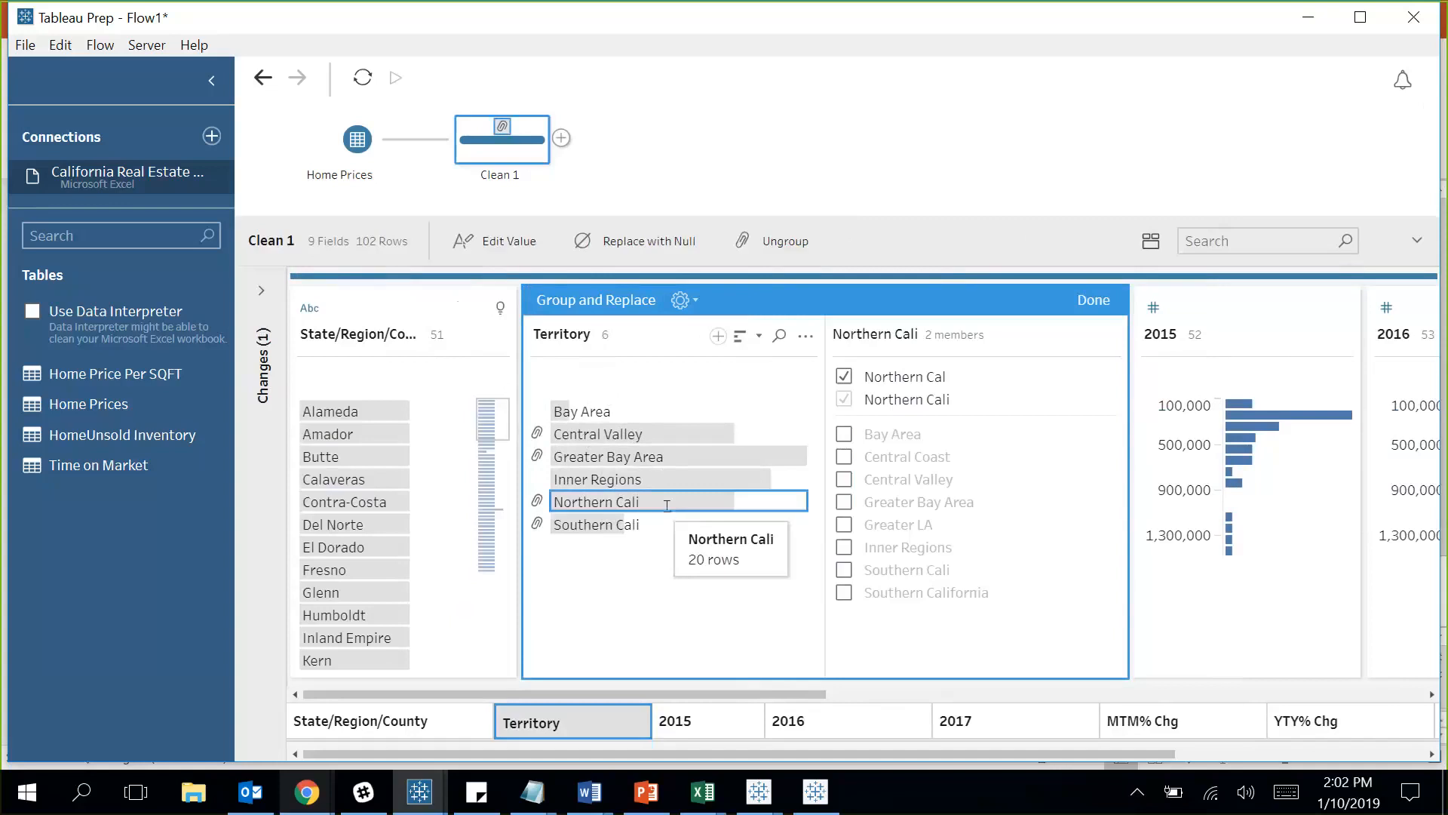
{"action": "type", "text": "fo"}
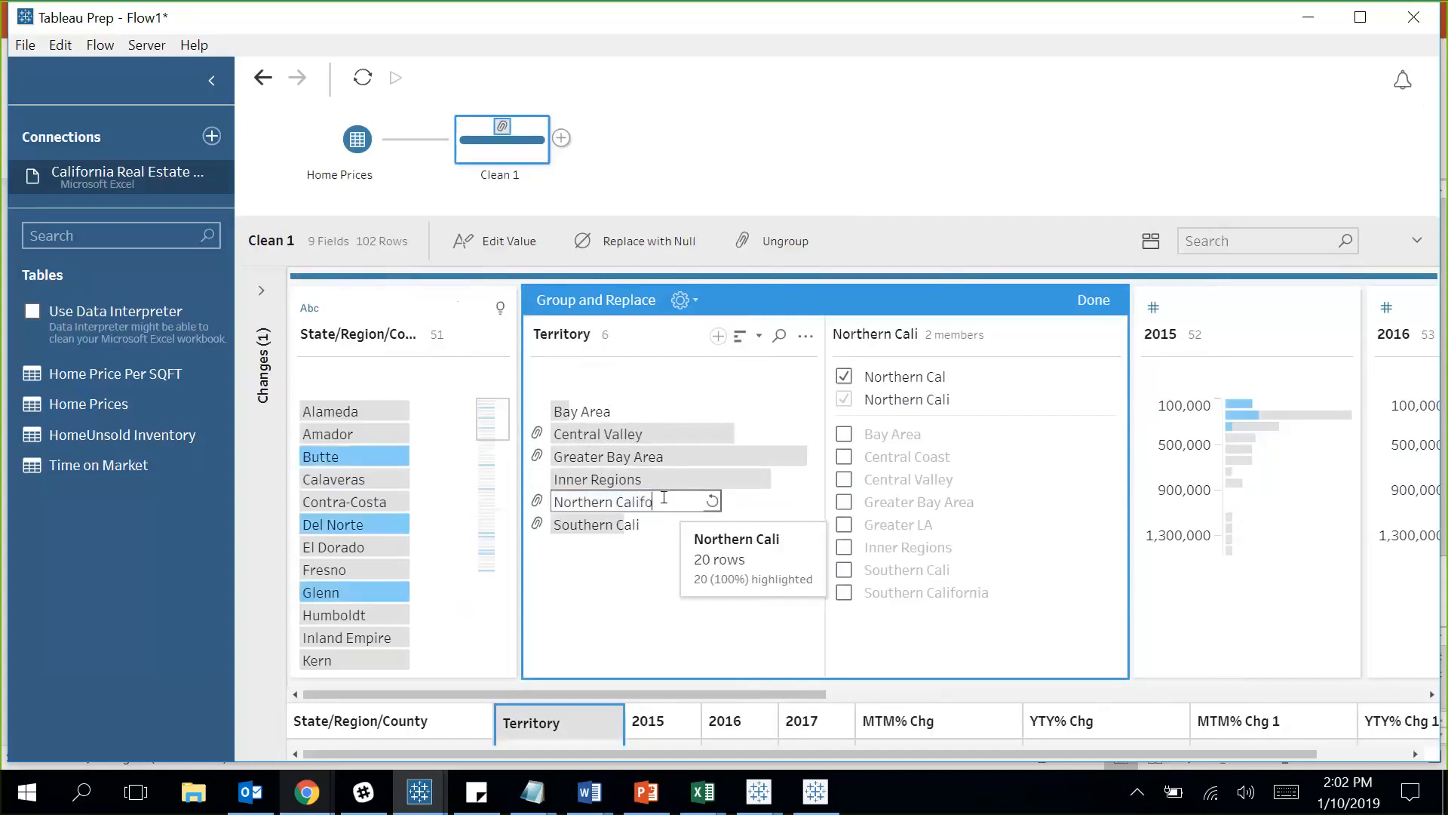
{"action": "type", "text": "rnia"}
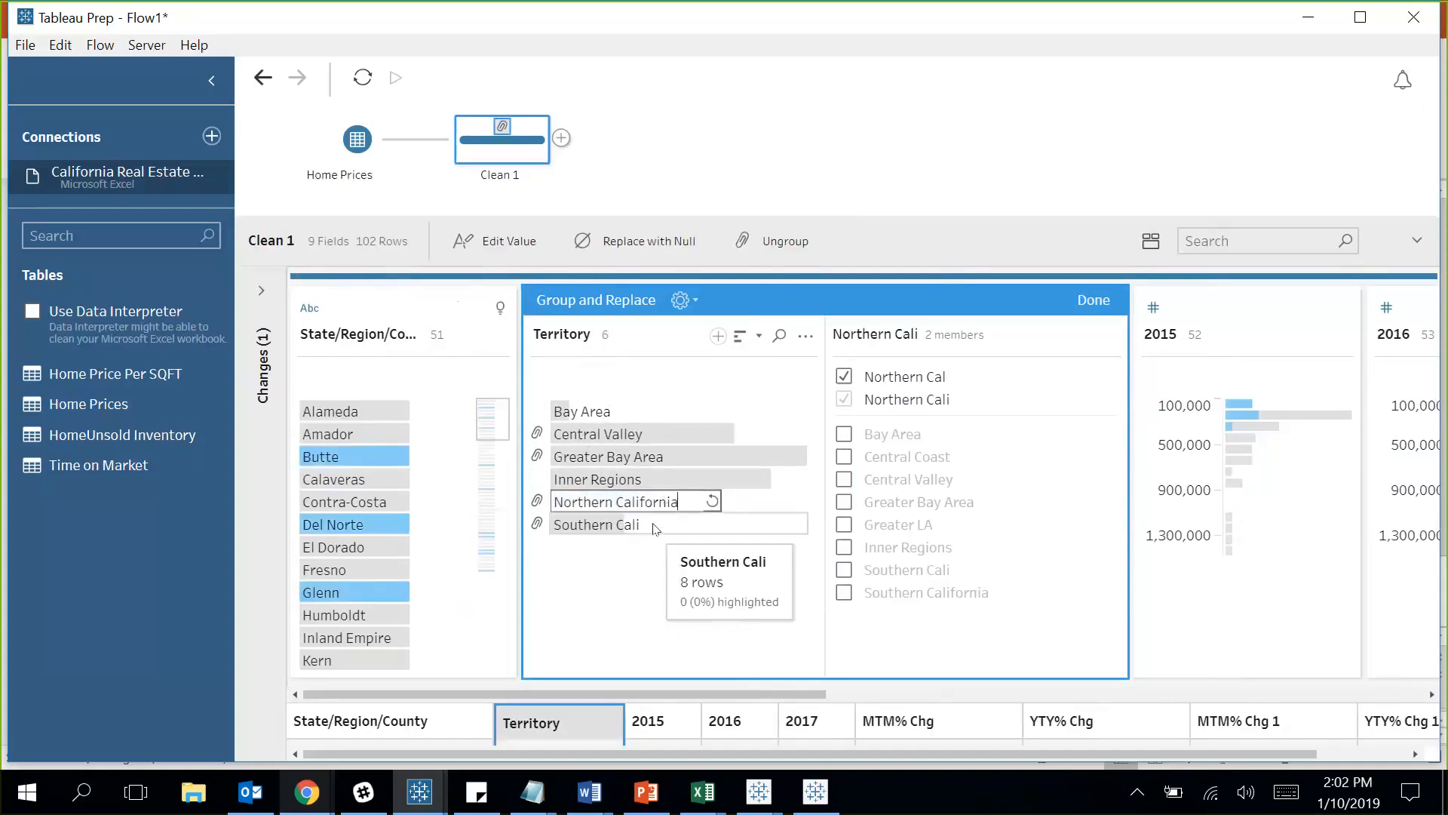
{"action": "left_click", "coordinate": [654, 525]}
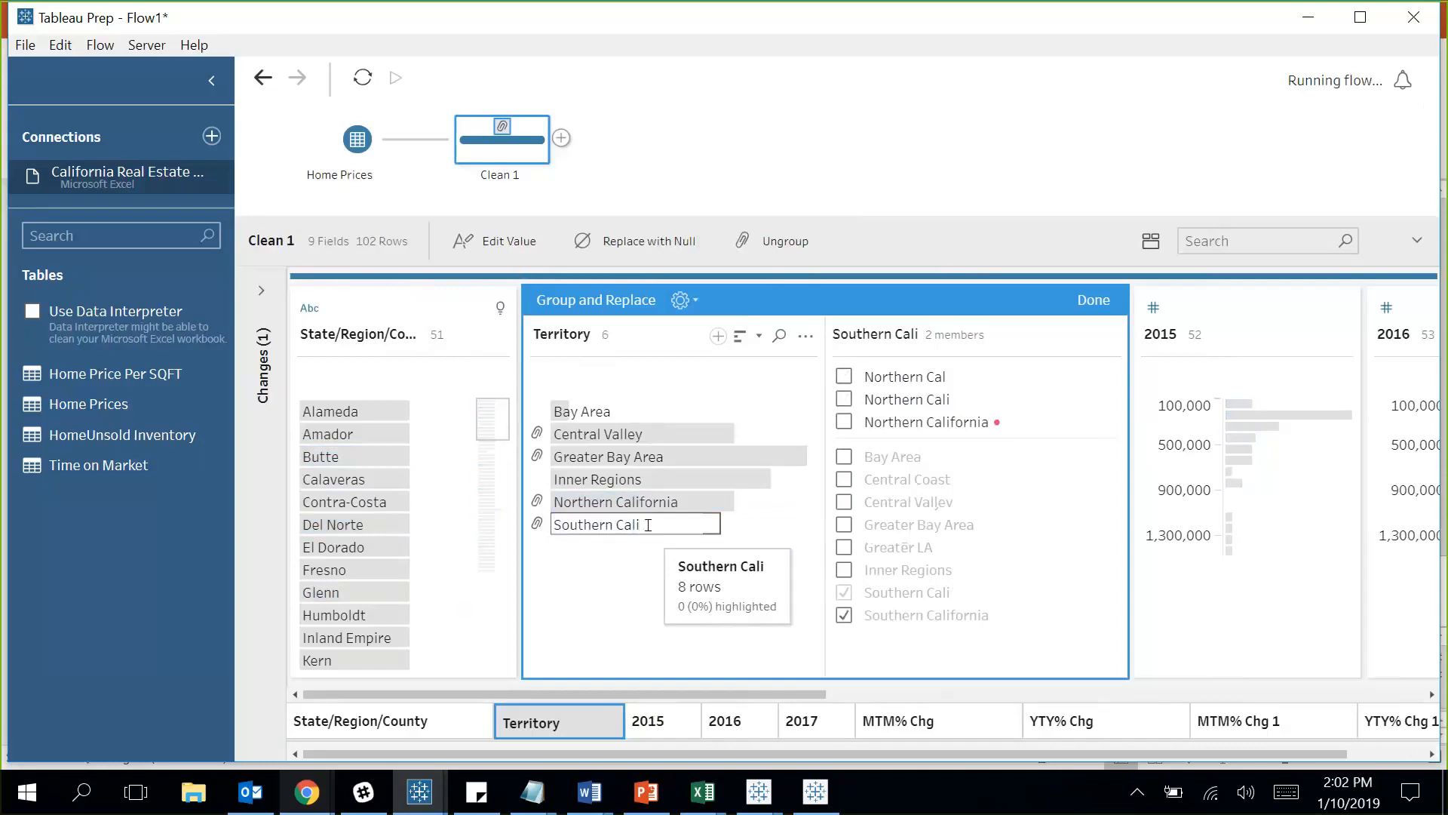
{"action": "type", "text": "fornia"}
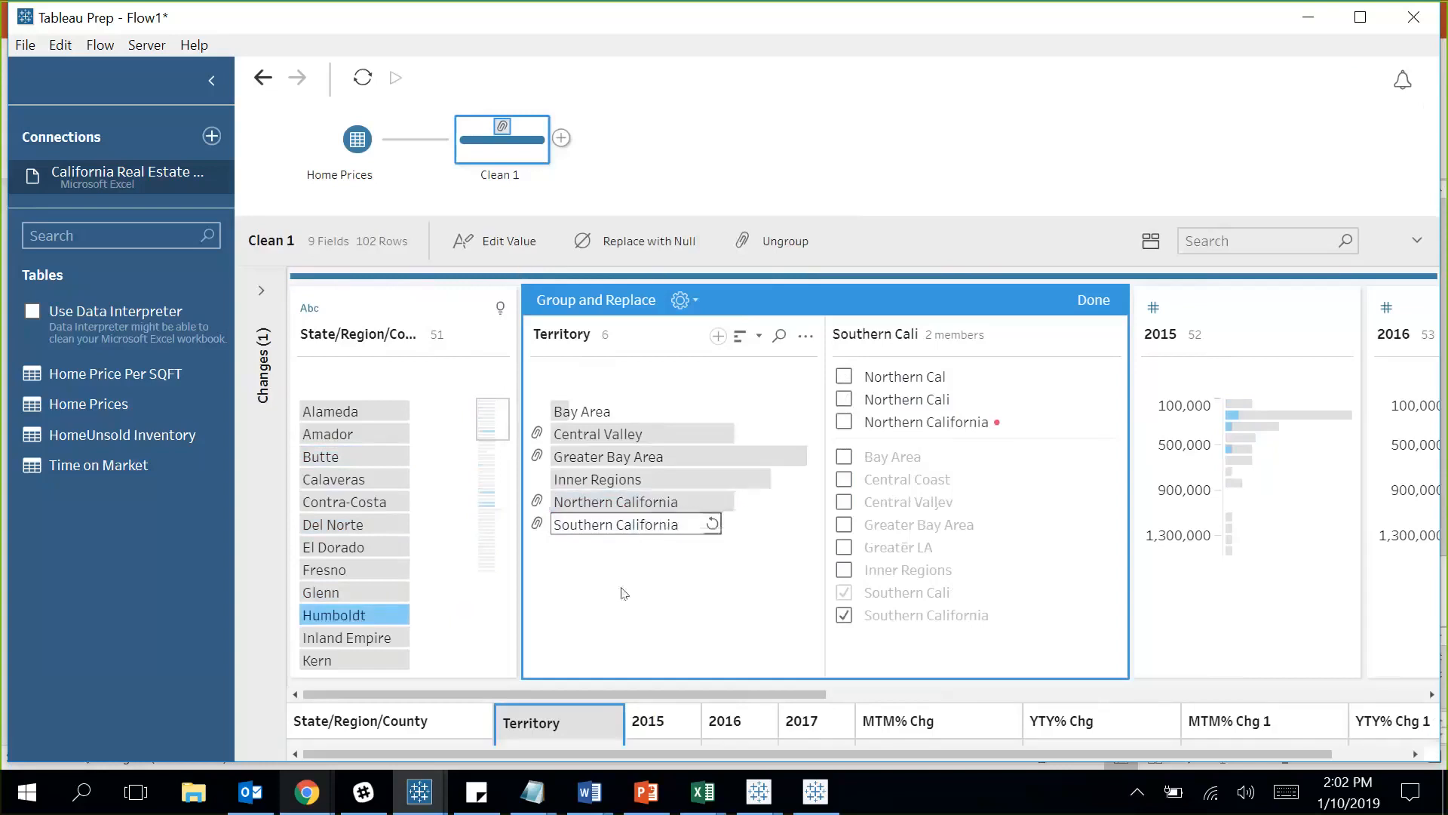
{"action": "key", "text": "Return"}
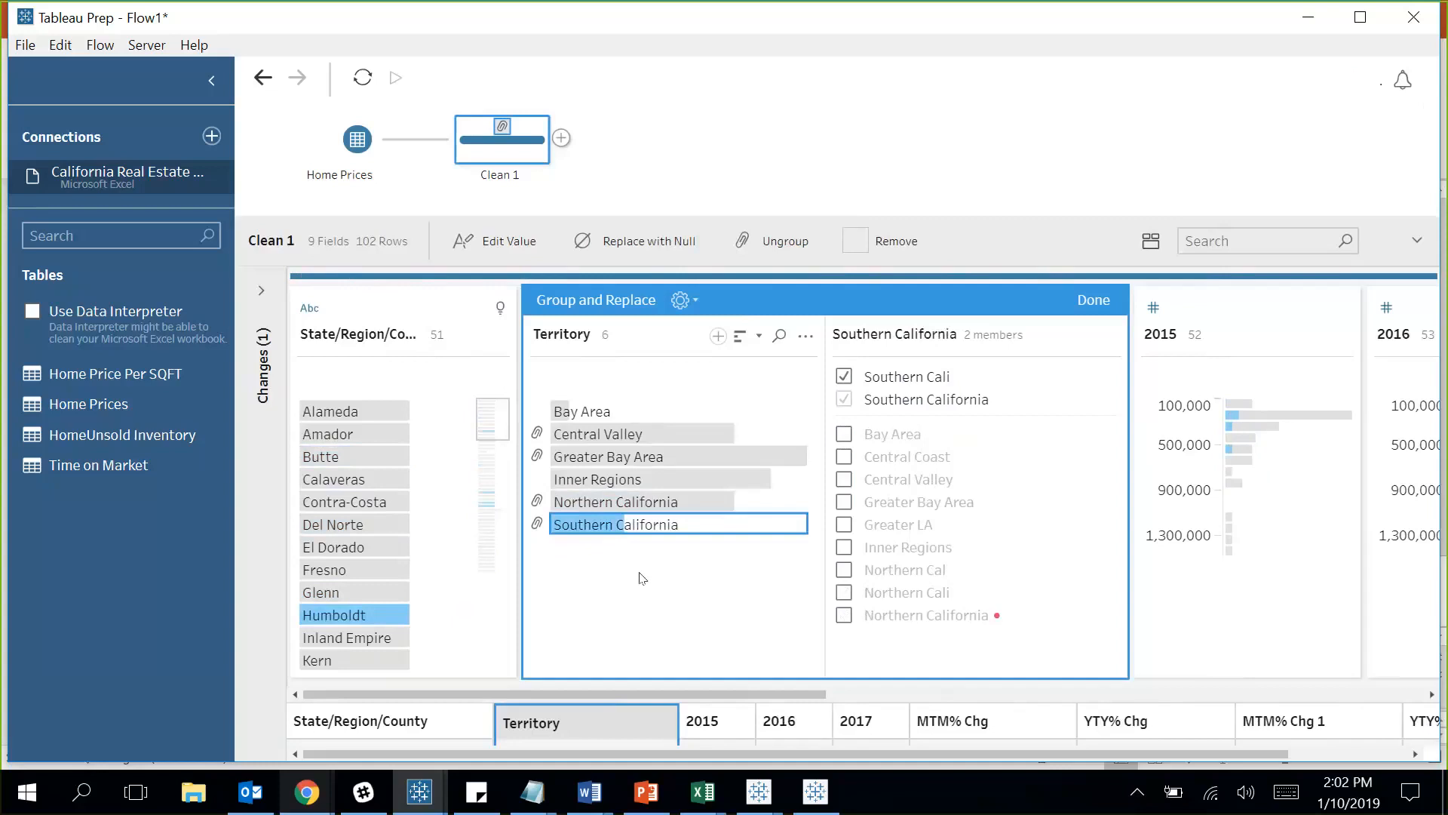
{"action": "left_click", "coordinate": [1093, 301]}
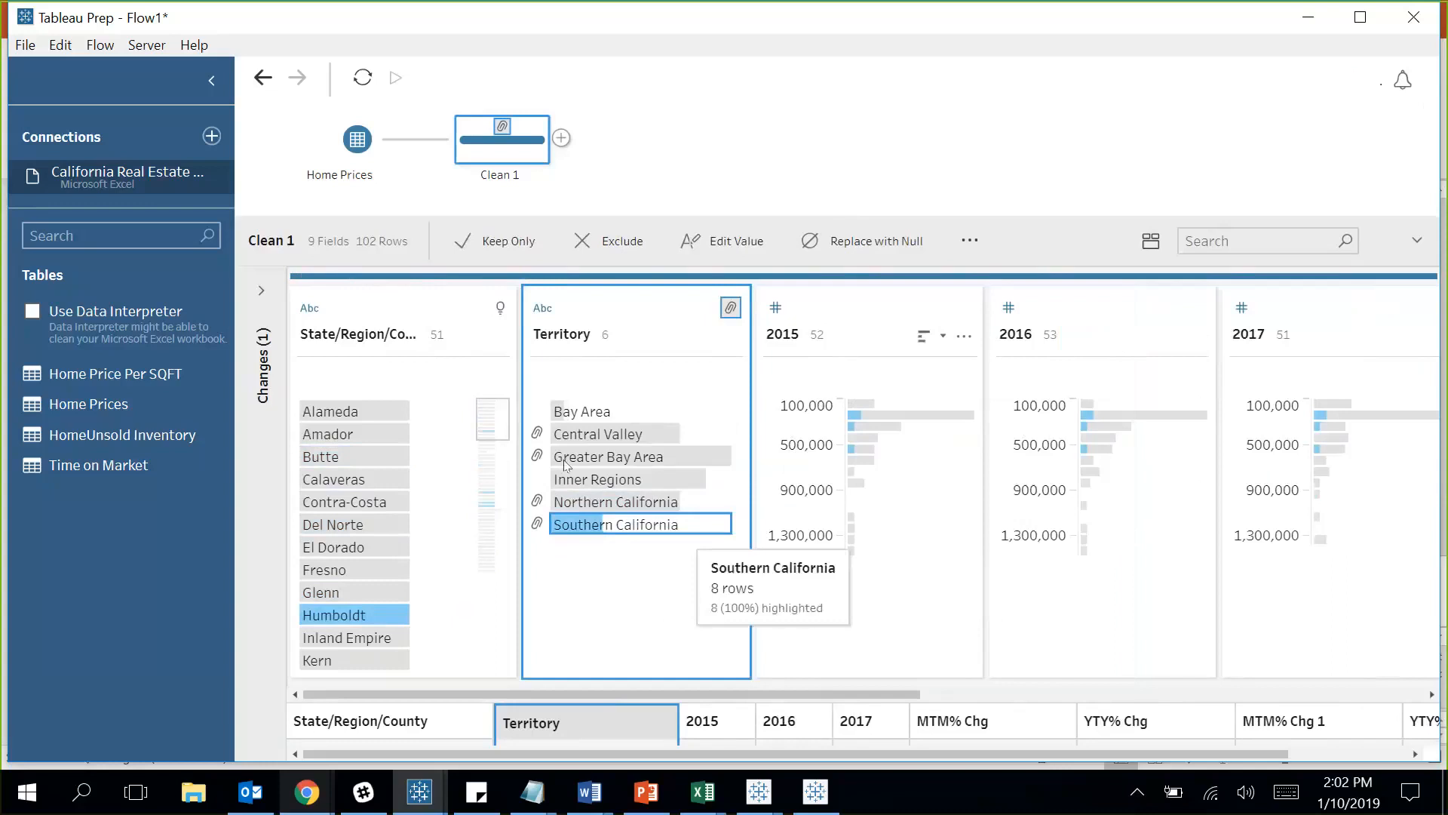
{"action": "left_click", "coordinate": [264, 292]}
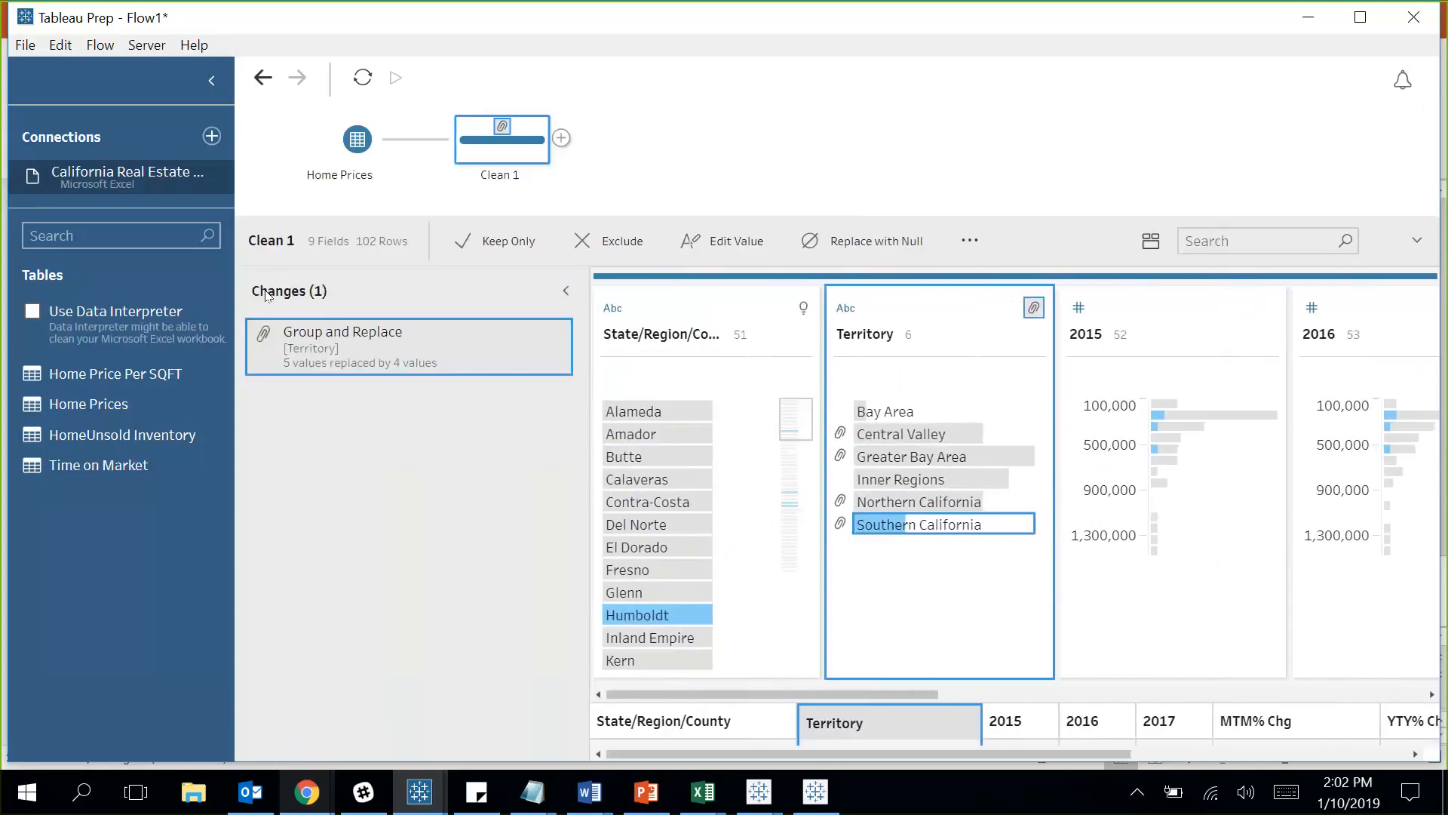
Expand and collapse the Clean 1 changes list to review the Territory grouping.
{"action": "mouse_move", "coordinate": [540, 350]}
{"action": "left_click", "coordinate": [566, 295]}
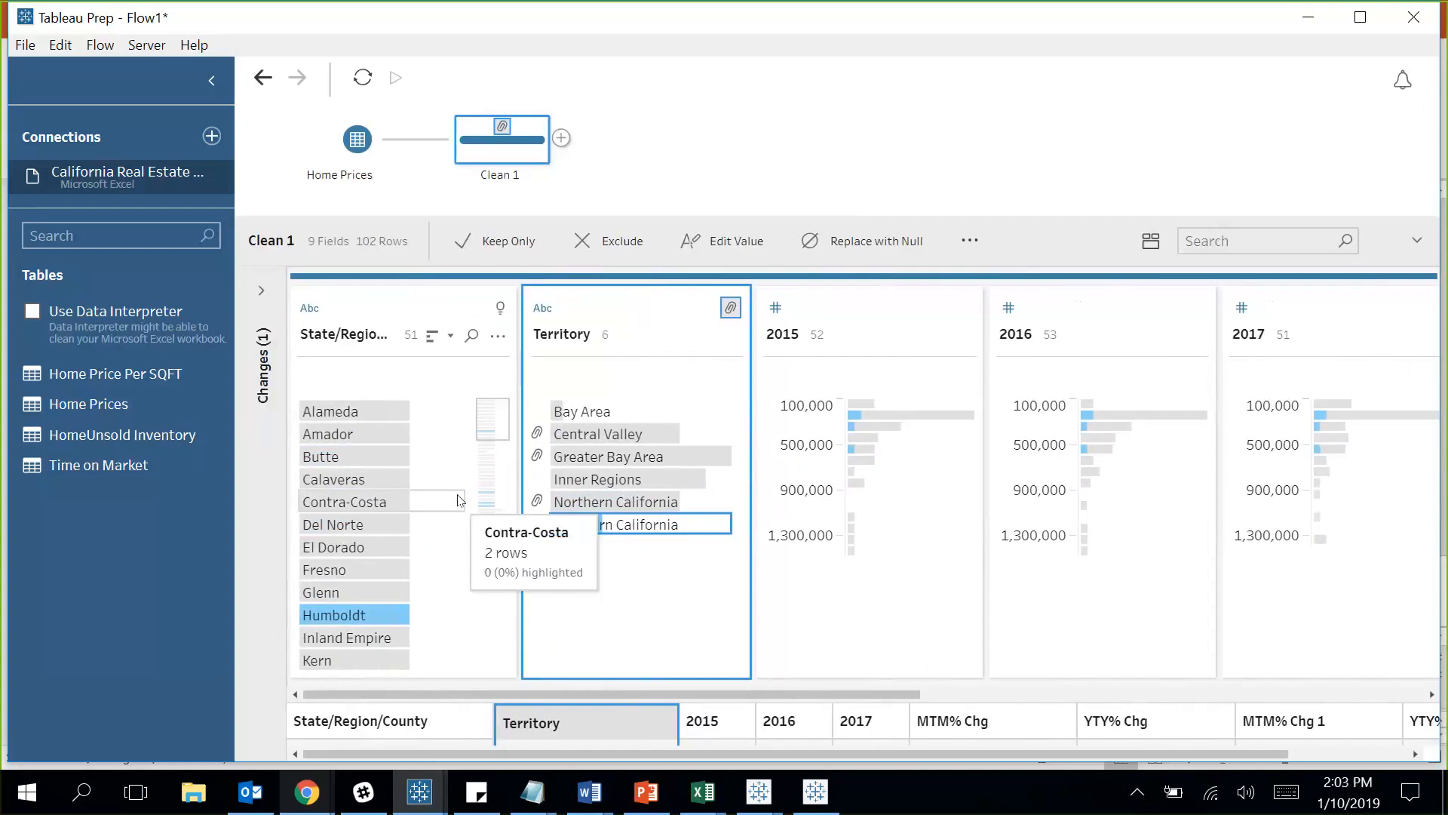
{"action": "left_click", "coordinate": [262, 291]}
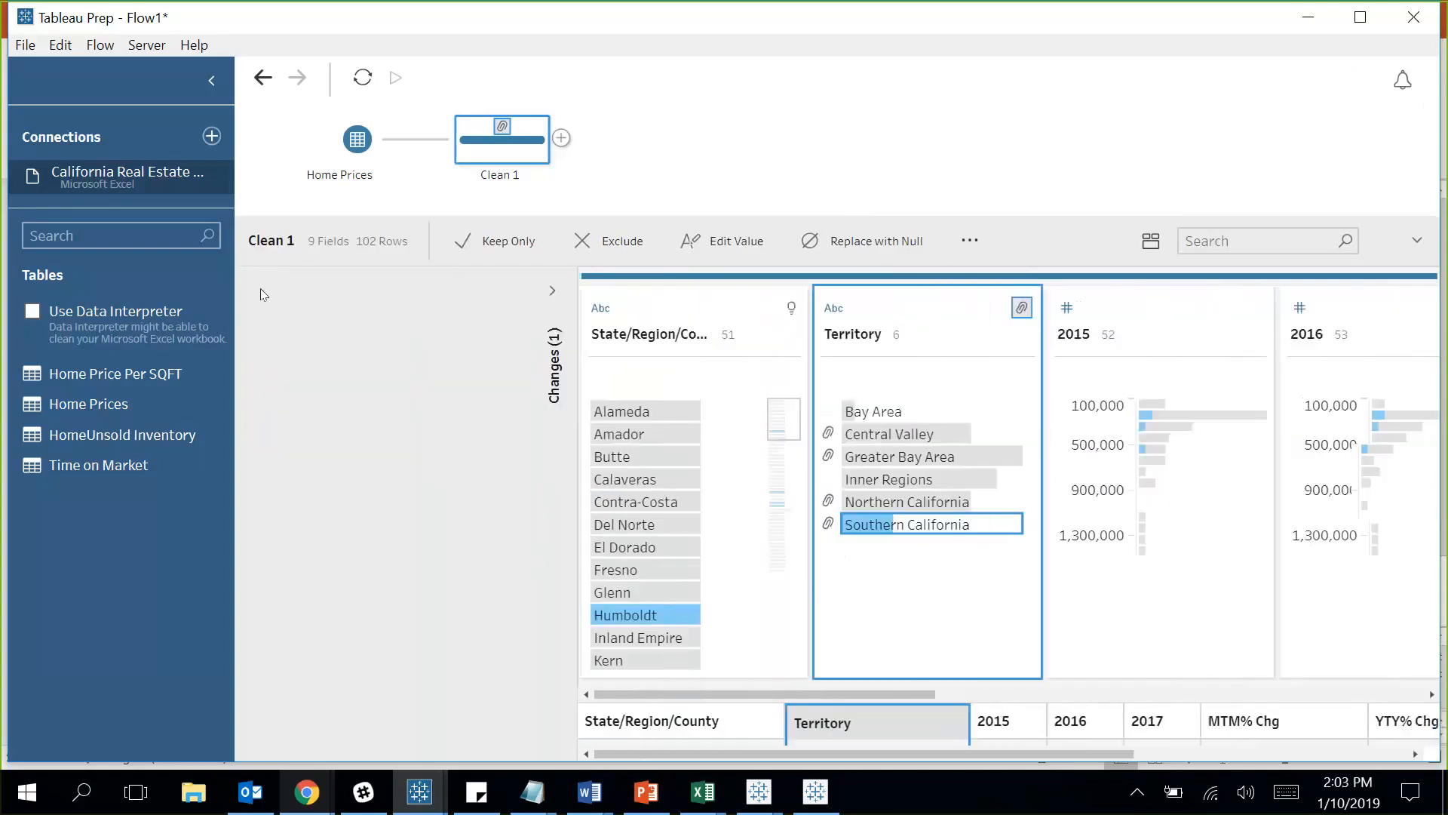
{"action": "left_click", "coordinate": [566, 295]}
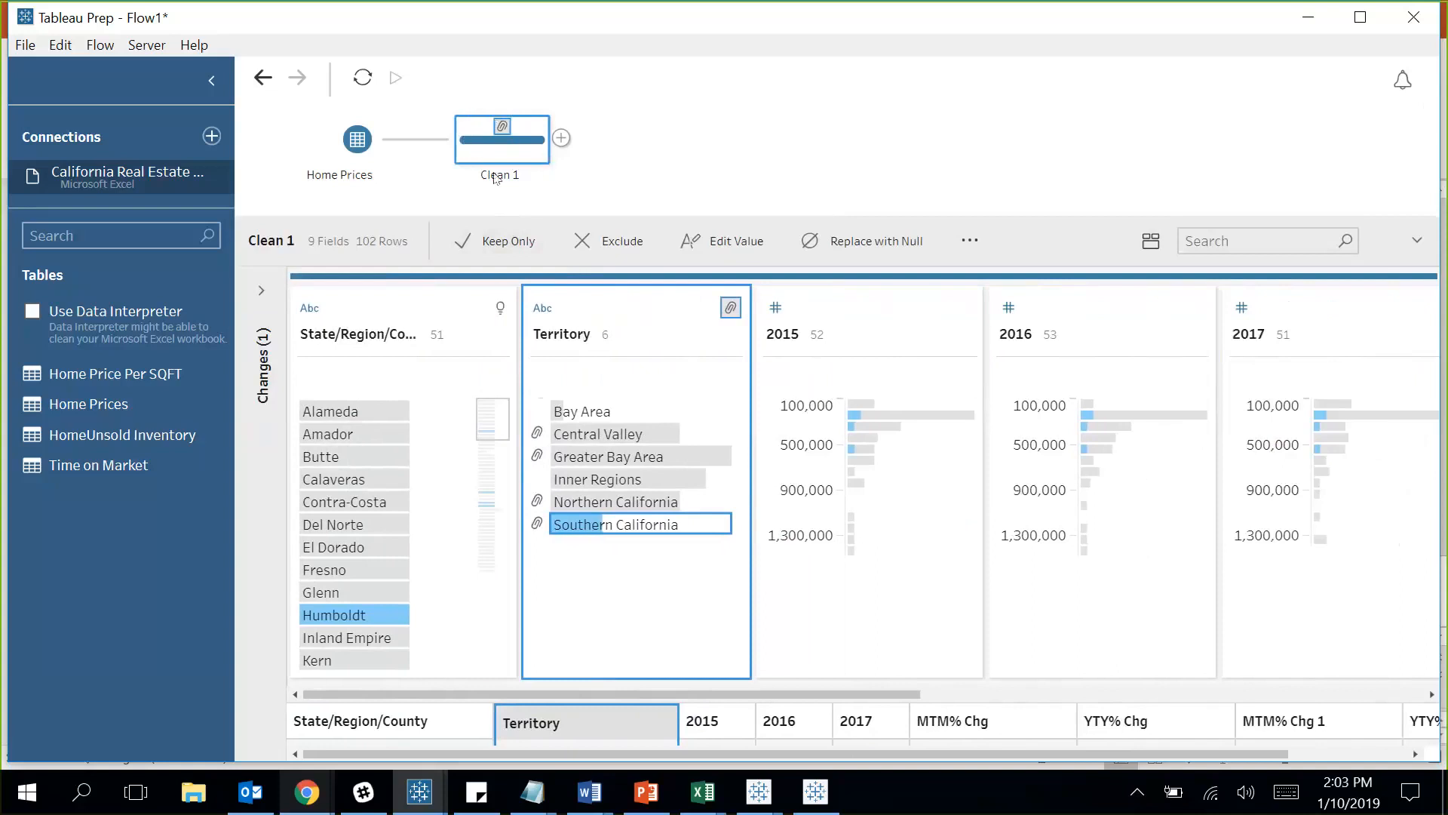
Reselect Clean 1 and scroll its profile to review the 2015–2017 price fields.
{"action": "mouse_move", "coordinate": [504, 129]}
{"action": "left_click", "coordinate": [875, 168]}
{"action": "left_click", "coordinate": [481, 128]}
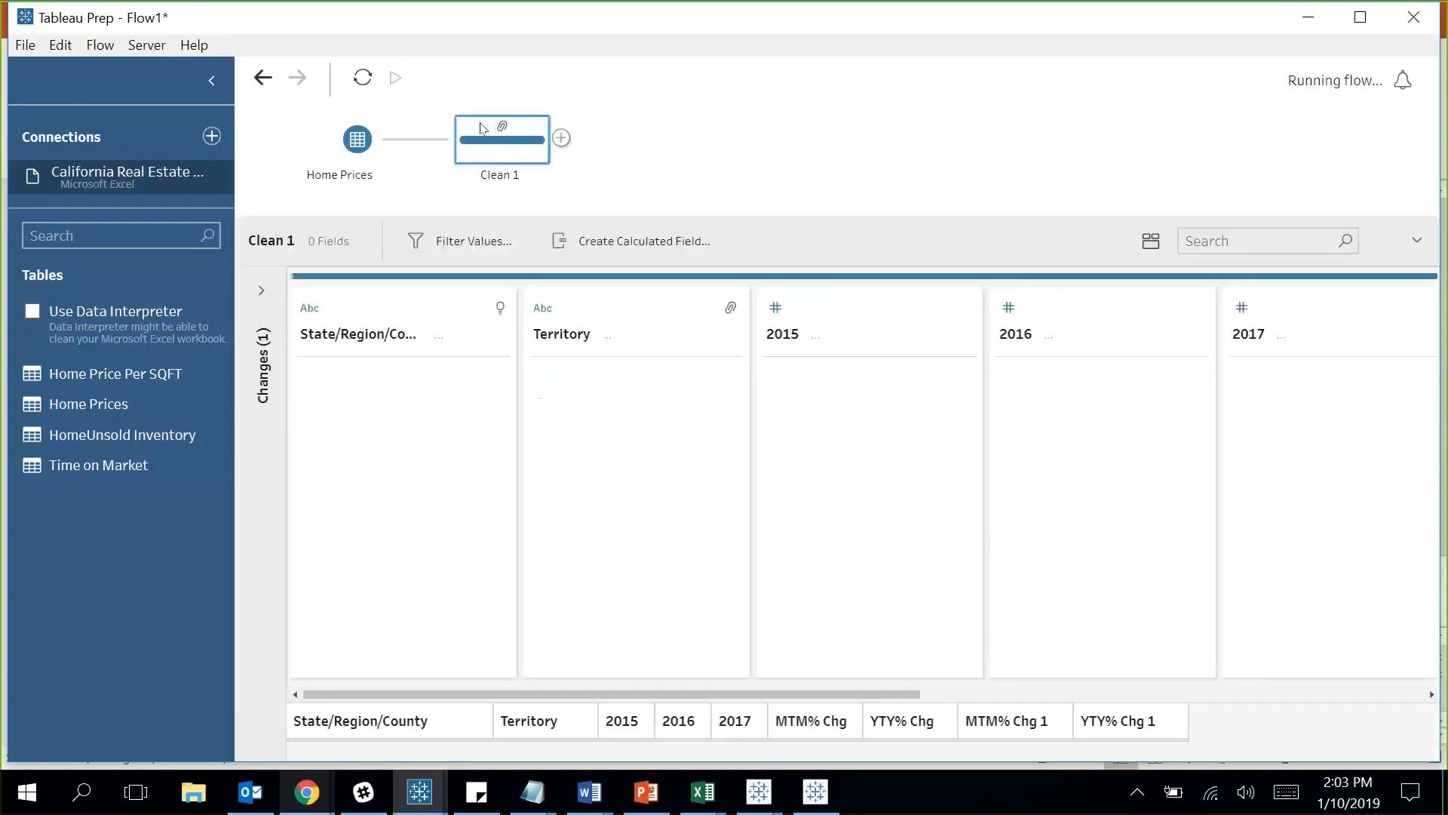
{"action": "left_click_drag", "start_coordinate": [860, 694], "coordinate": [1081, 662]}
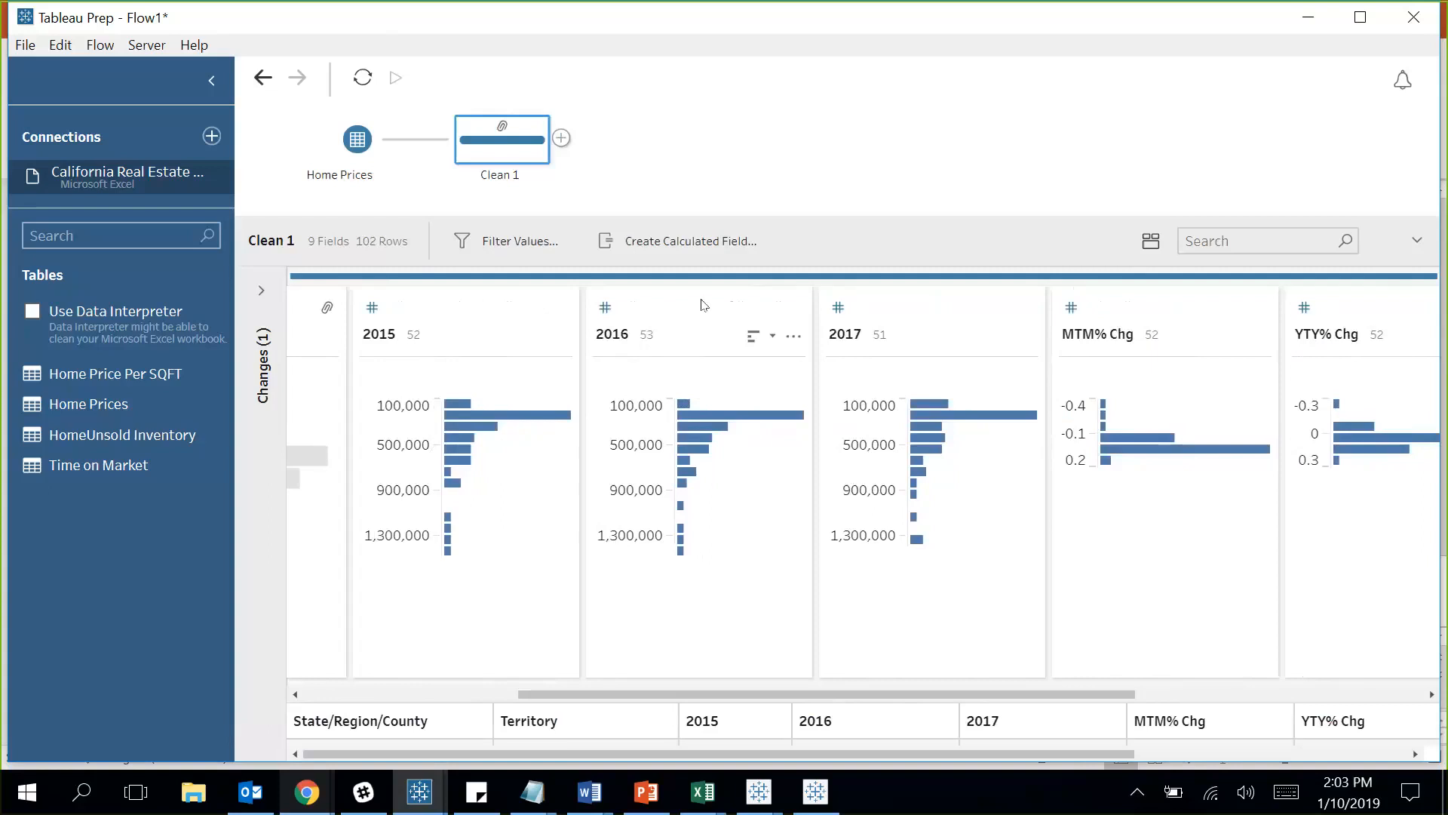
{"action": "mouse_move", "coordinate": [520, 550]}
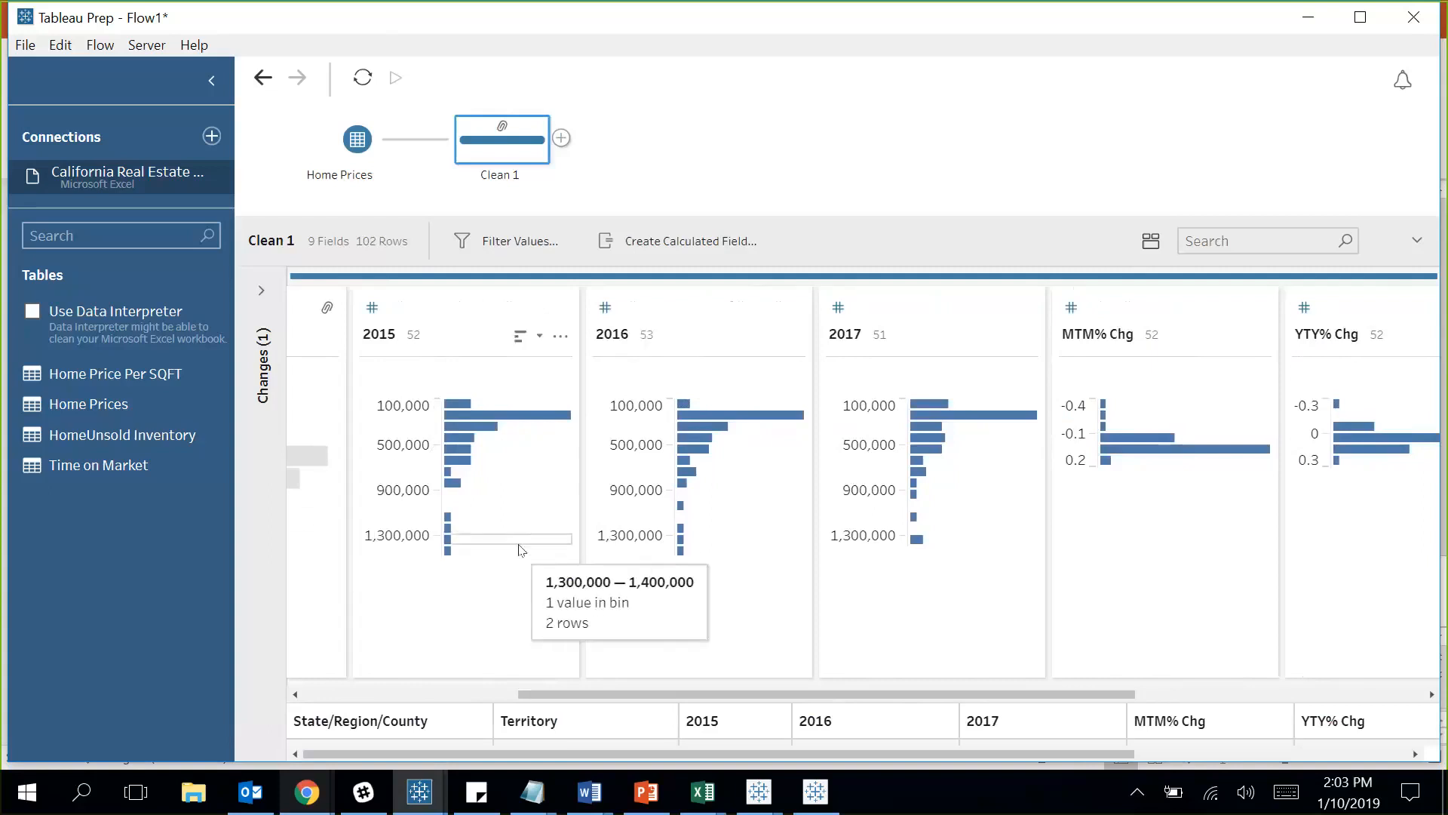
{"action": "left_click", "coordinate": [560, 138]}
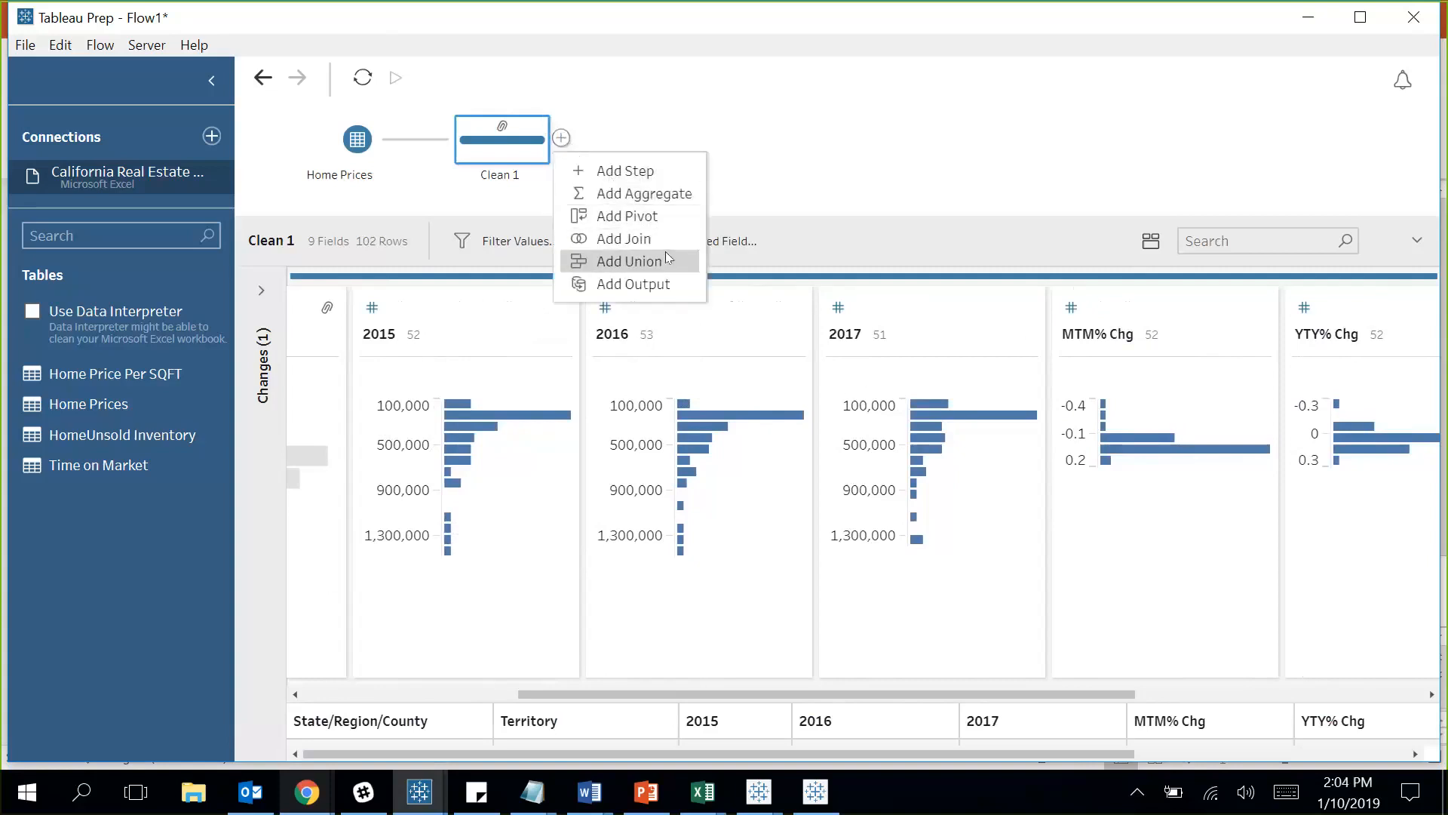
Add a Pivot step after Clean 1 that pivots the 2015, 2016 and 2017 columns into rows.
{"action": "left_click", "coordinate": [653, 218]}
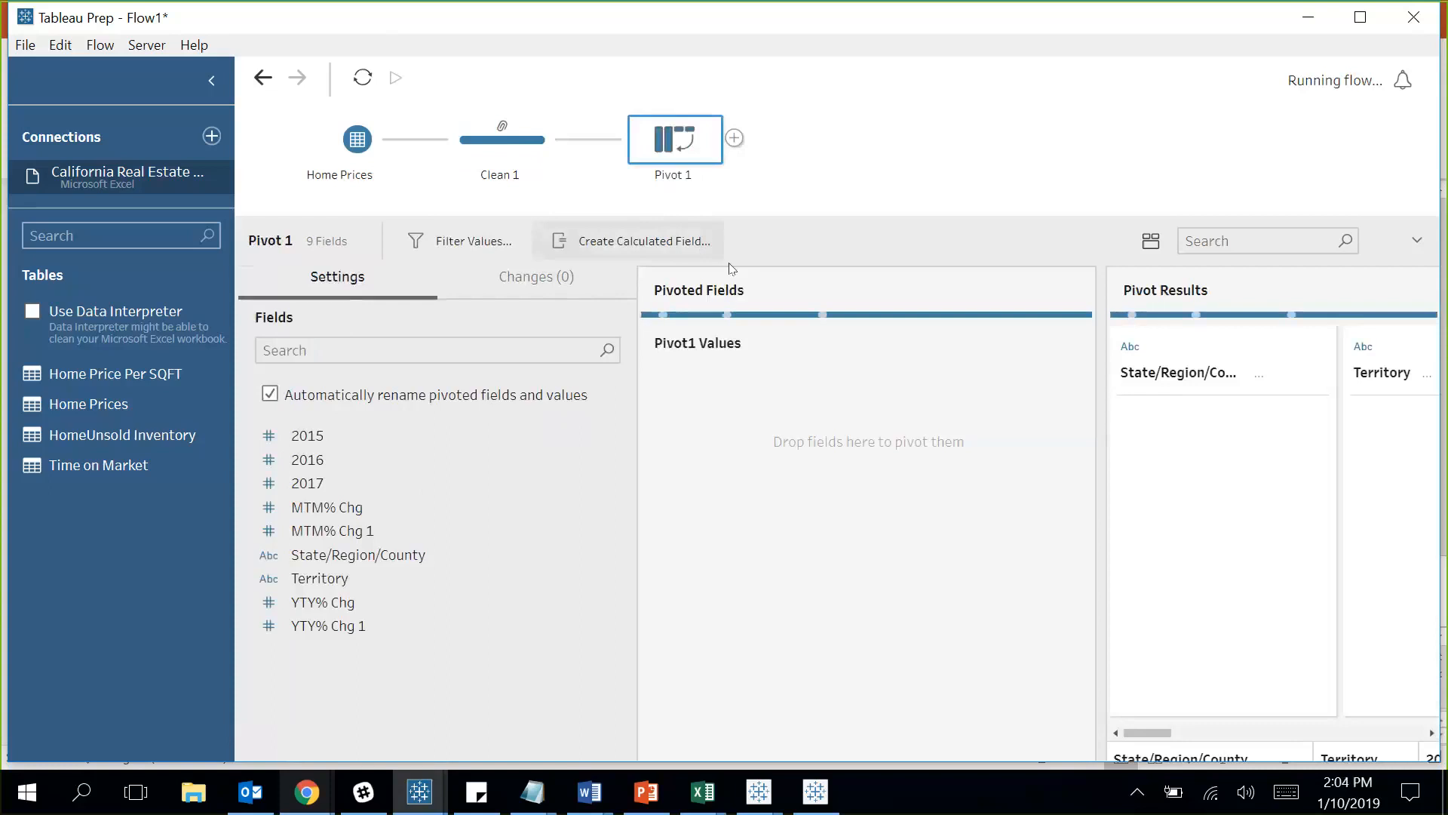
{"action": "left_click_drag", "start_coordinate": [1096, 503], "coordinate": [935, 516]}
{"action": "left_click_drag", "start_coordinate": [1025, 739], "coordinate": [1134, 738]}
{"action": "left_click", "coordinate": [1054, 362]}
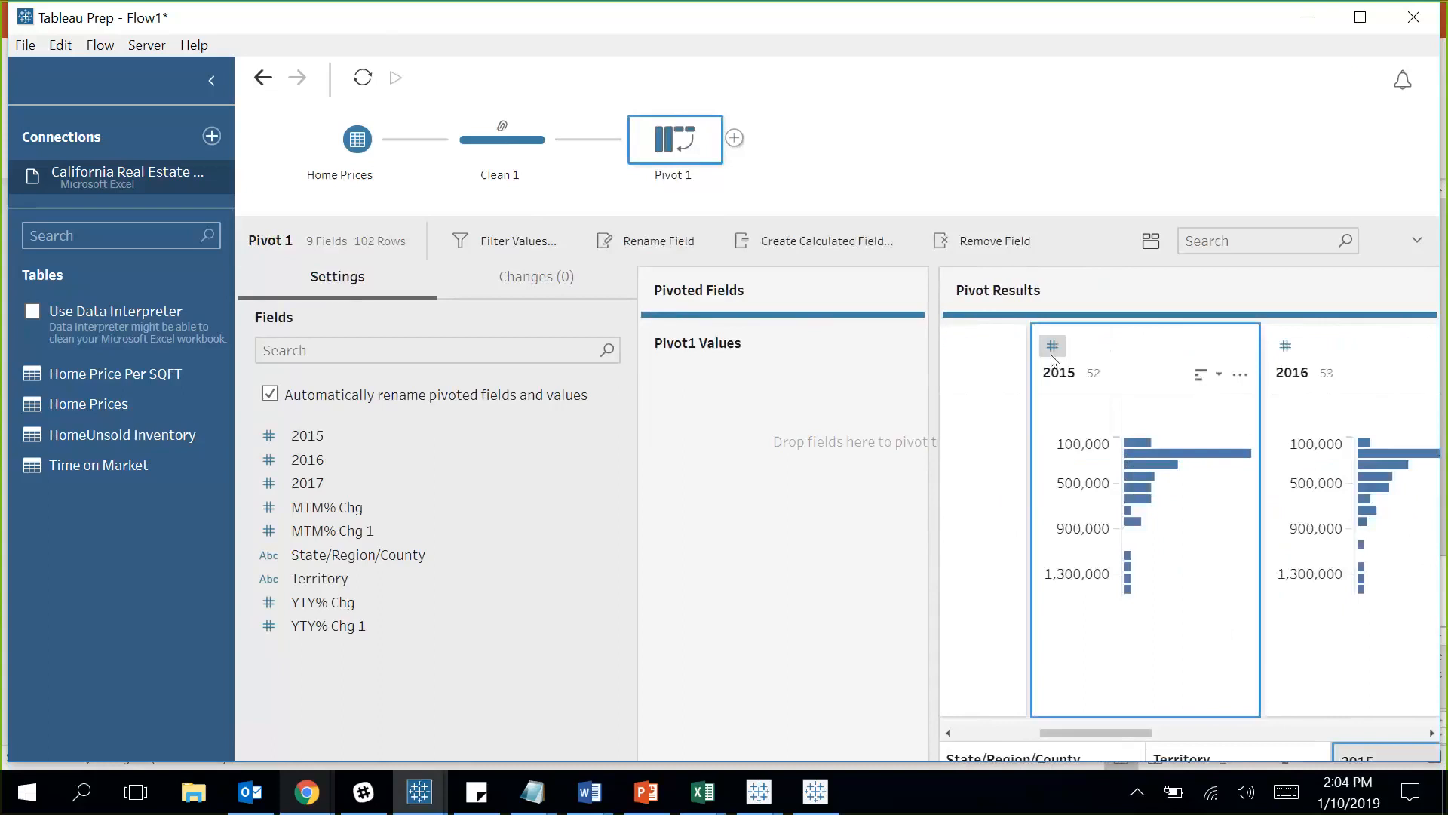
{"action": "left_click", "coordinate": [1331, 359], "text": "ctrl"}
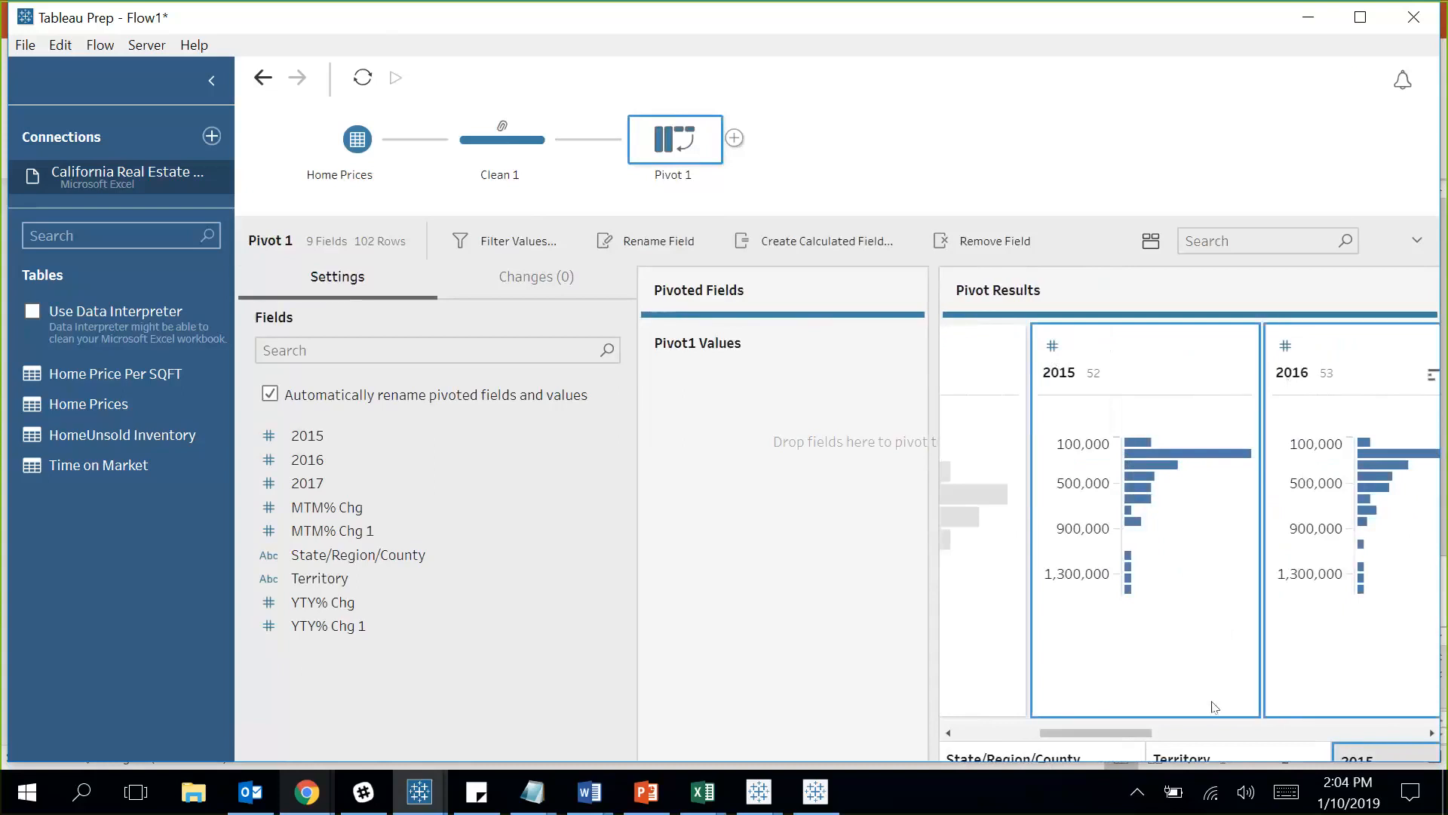
{"action": "left_click_drag", "start_coordinate": [1144, 735], "coordinate": [1216, 734]}
{"action": "left_click", "coordinate": [1254, 359], "text": "ctrl"}
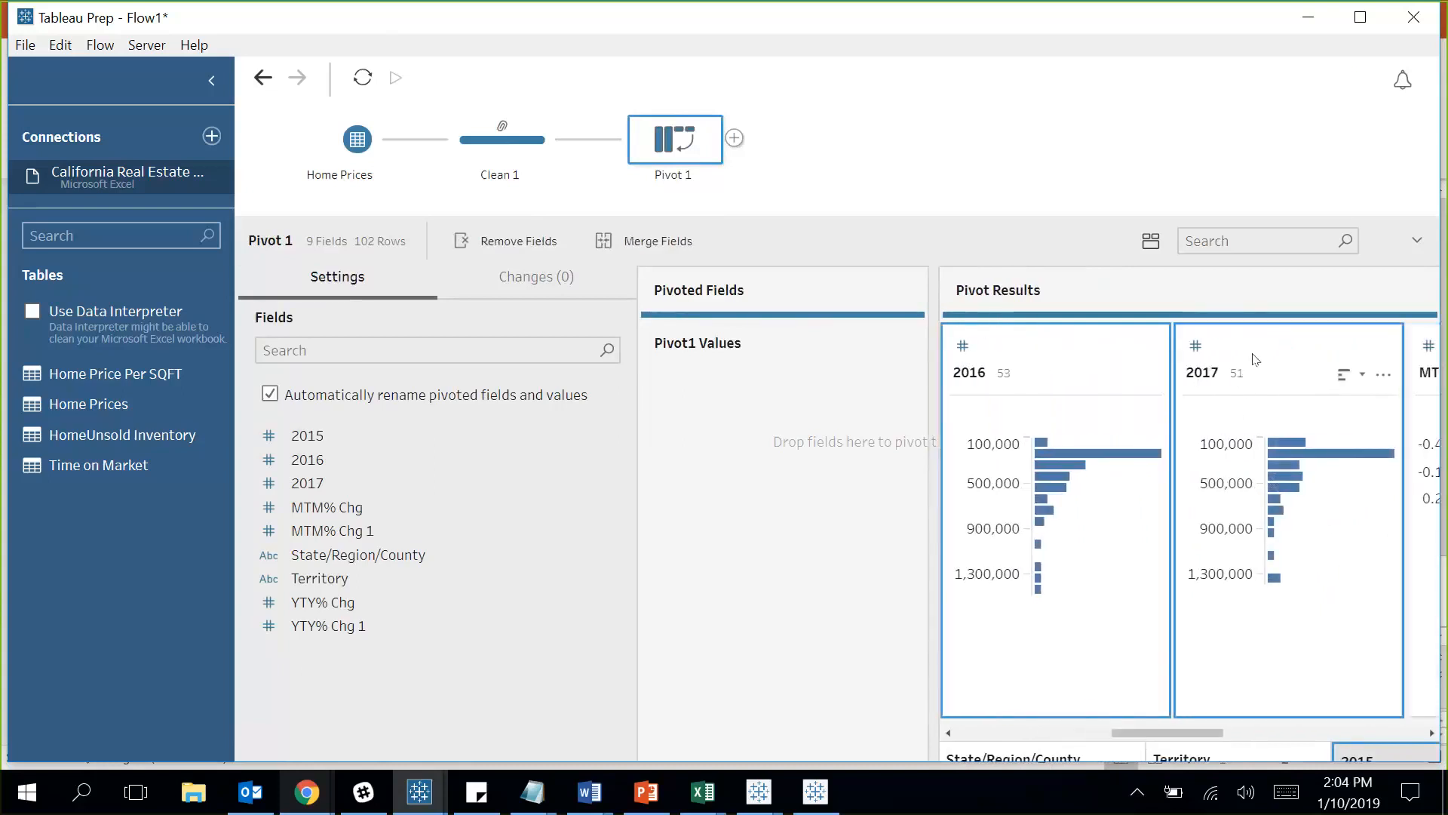
{"action": "left_click_drag", "start_coordinate": [1254, 359], "coordinate": [775, 412]}
{"action": "left_click_drag", "start_coordinate": [928, 593], "coordinate": [1041, 595]}
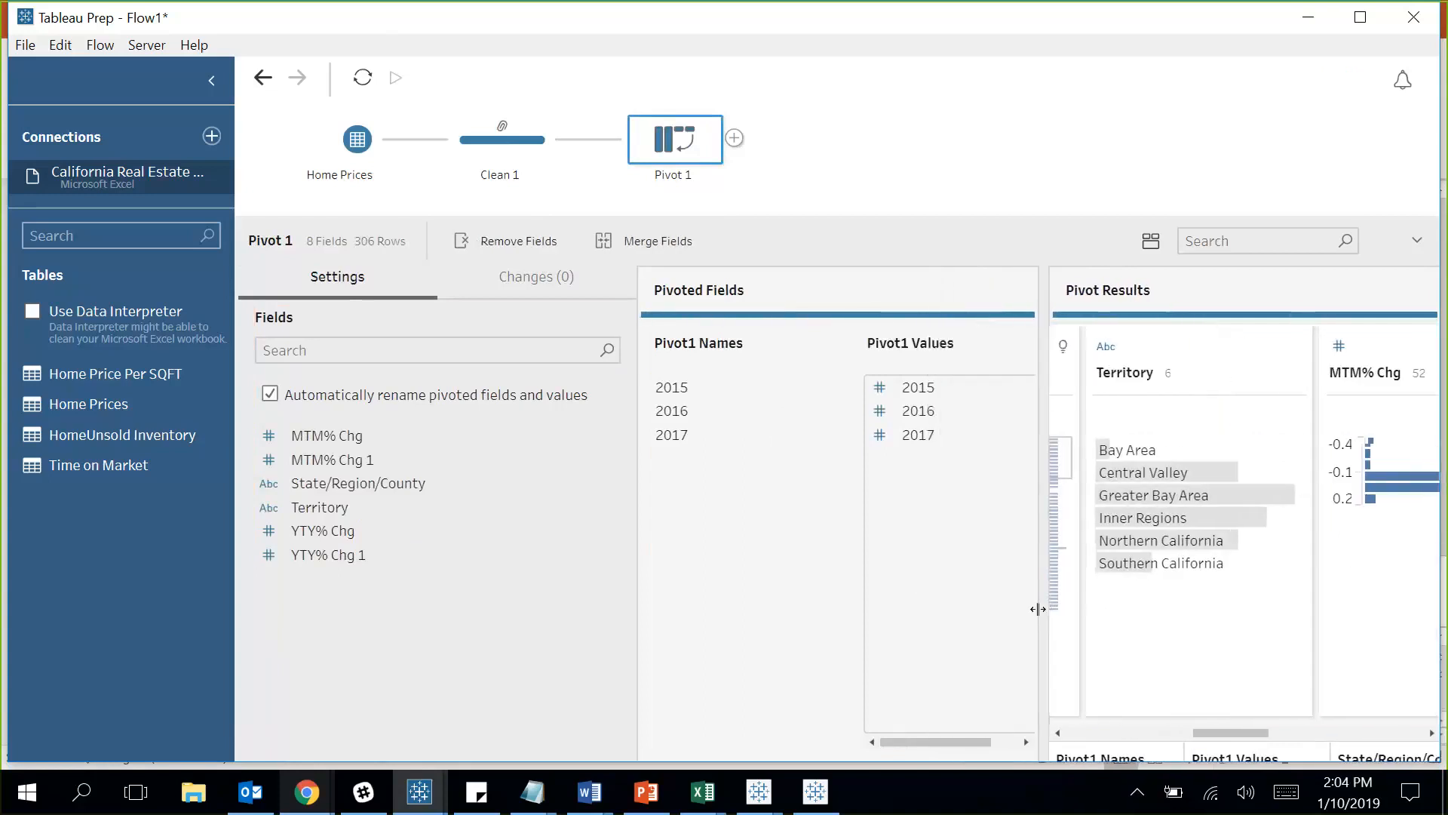
{"action": "left_click_drag", "start_coordinate": [1229, 733], "coordinate": [1101, 734]}
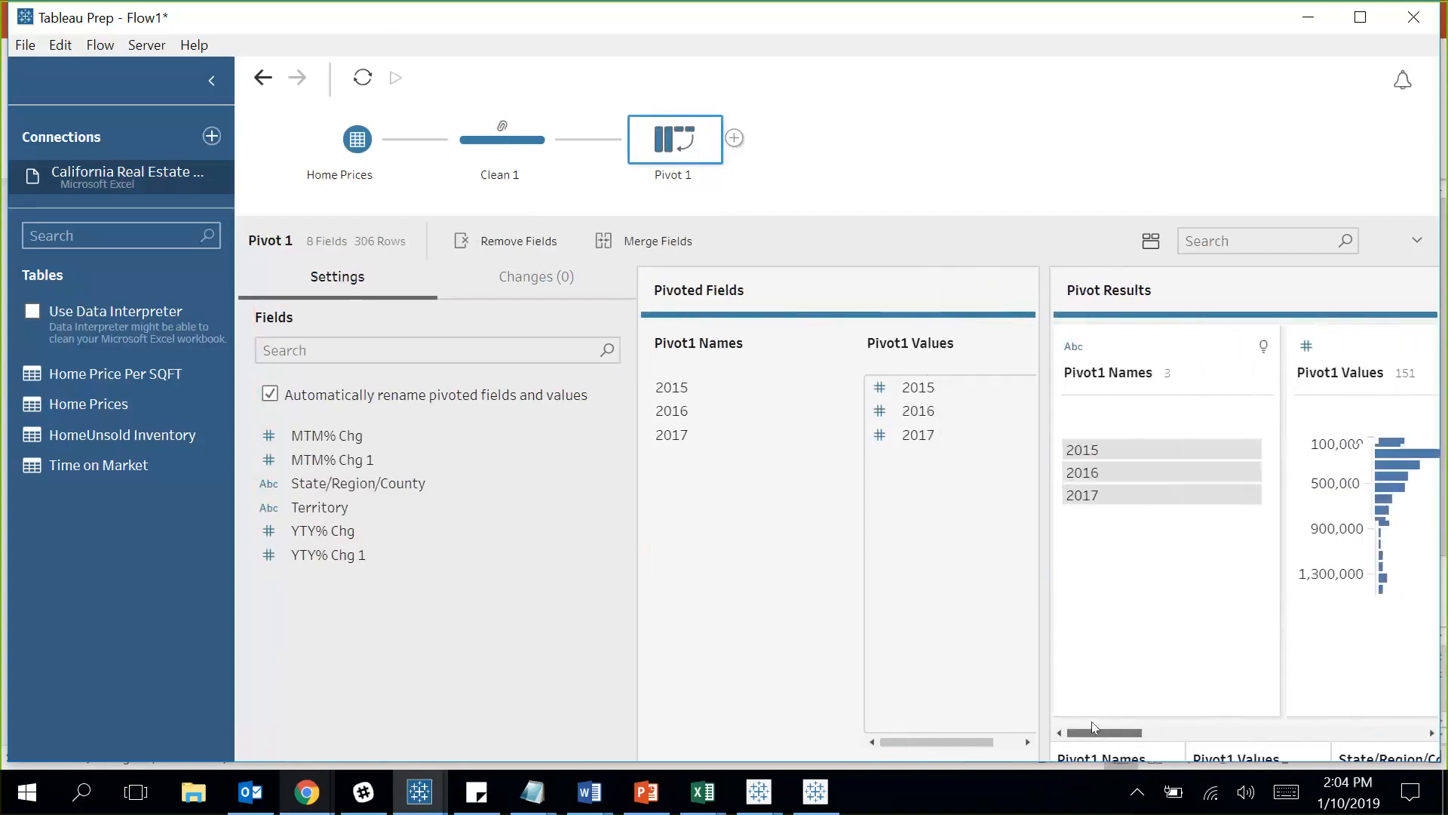
Rename Pivot1 Names to Year and set its data type to Date.
{"action": "left_click", "coordinate": [1075, 381]}
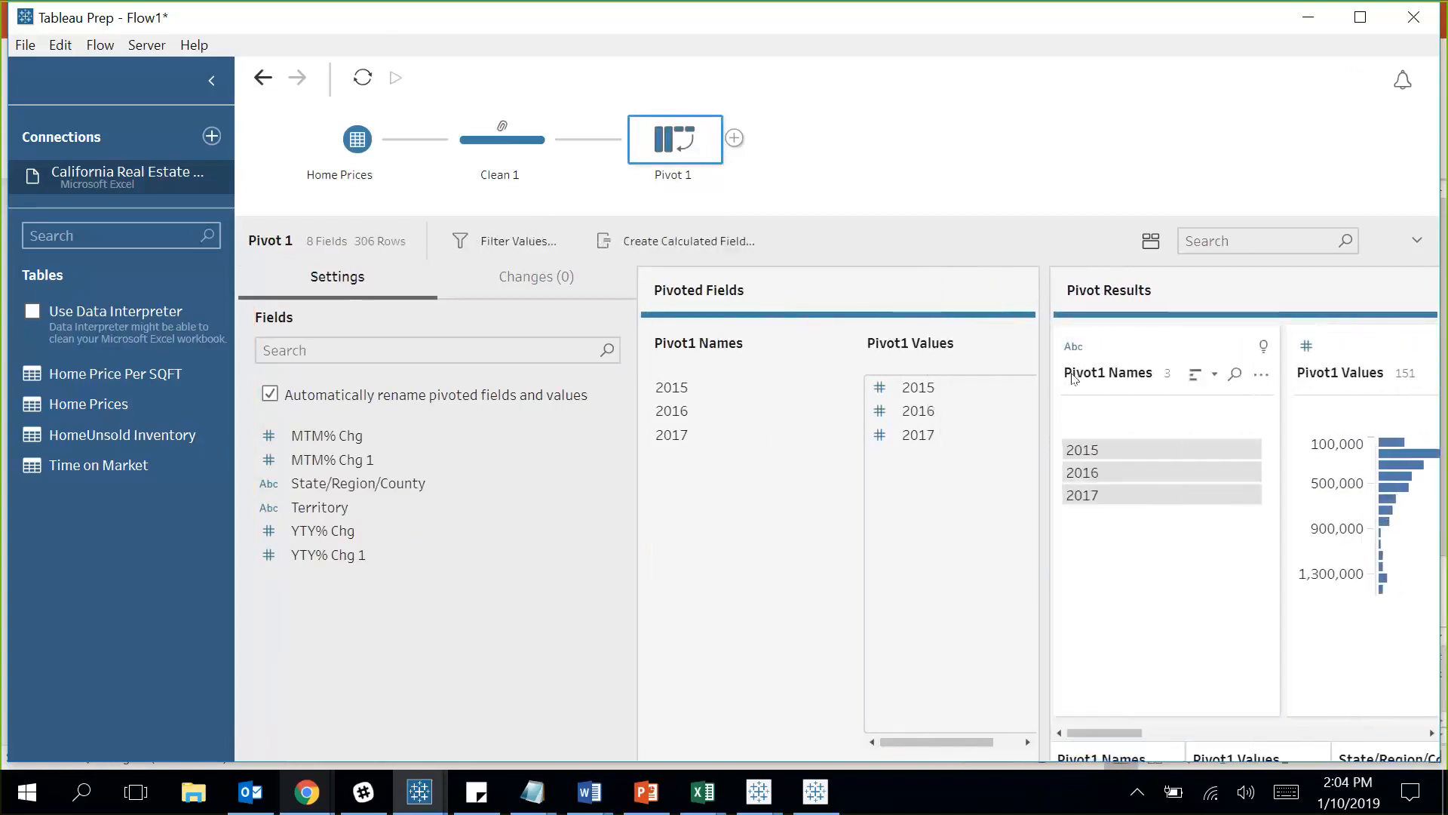
{"action": "double_click", "coordinate": [1070, 372]}
{"action": "type", "text": "Year"}
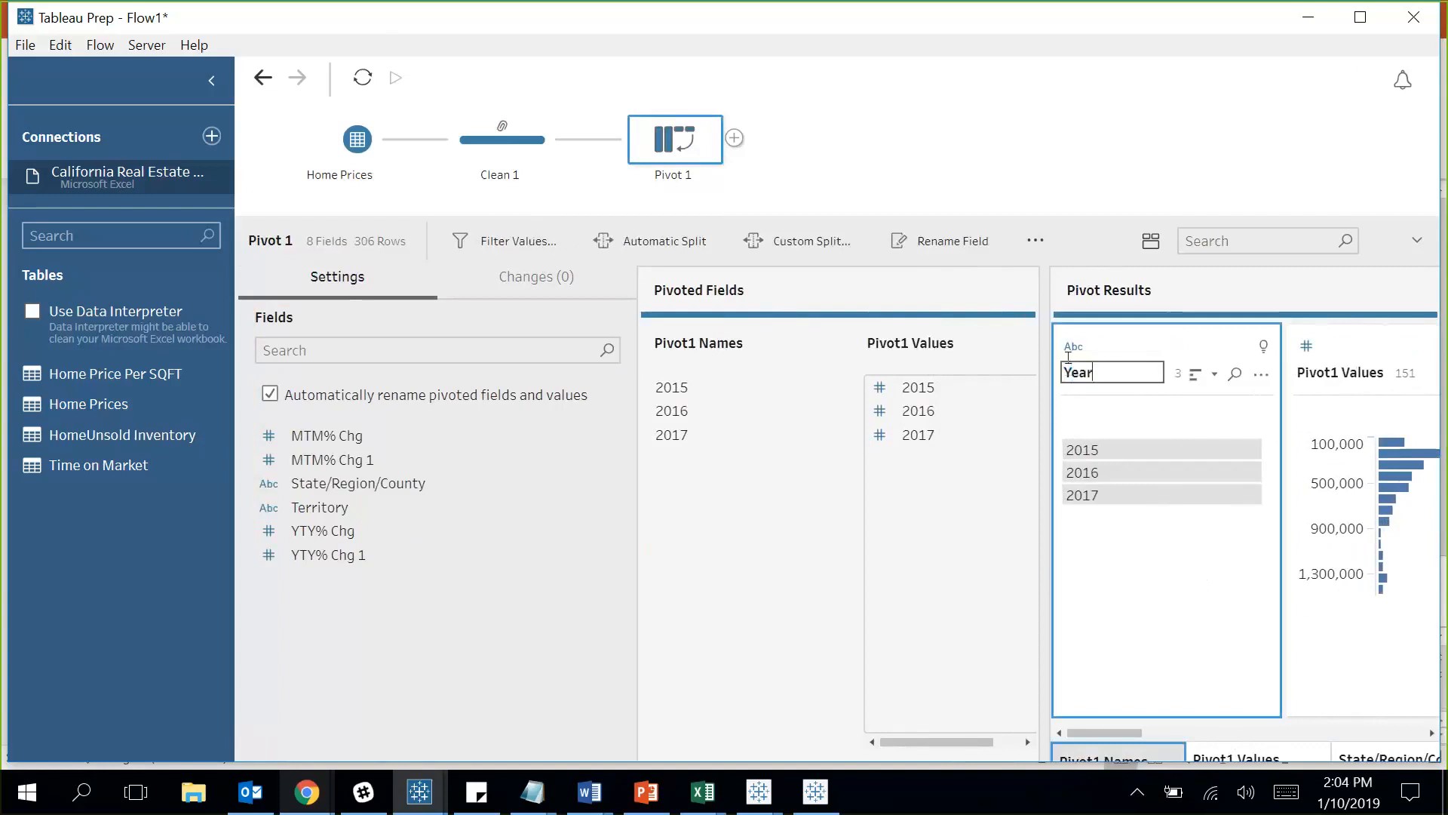
{"action": "left_click", "coordinate": [1073, 347]}
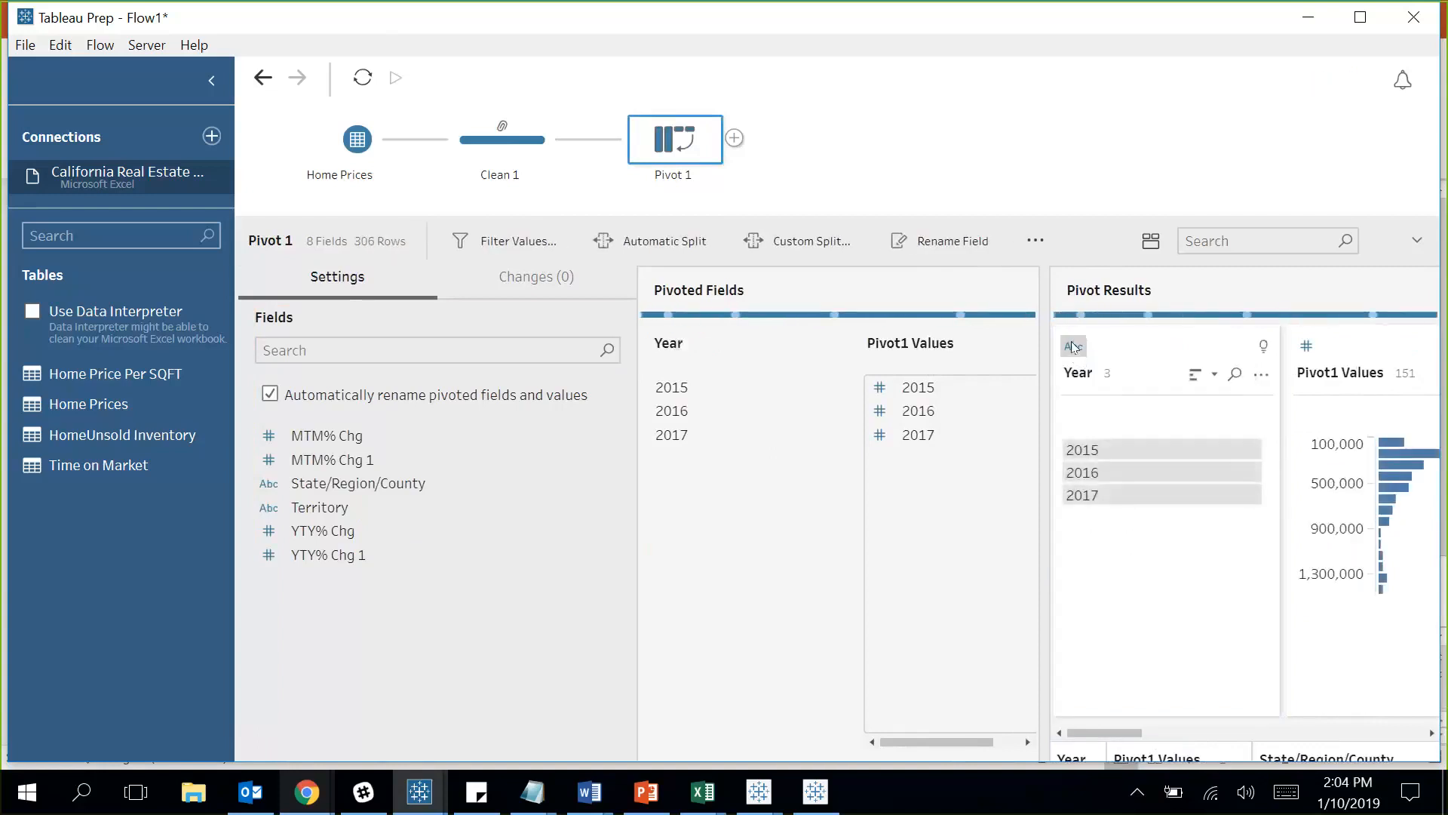
{"action": "left_click", "coordinate": [1074, 346]}
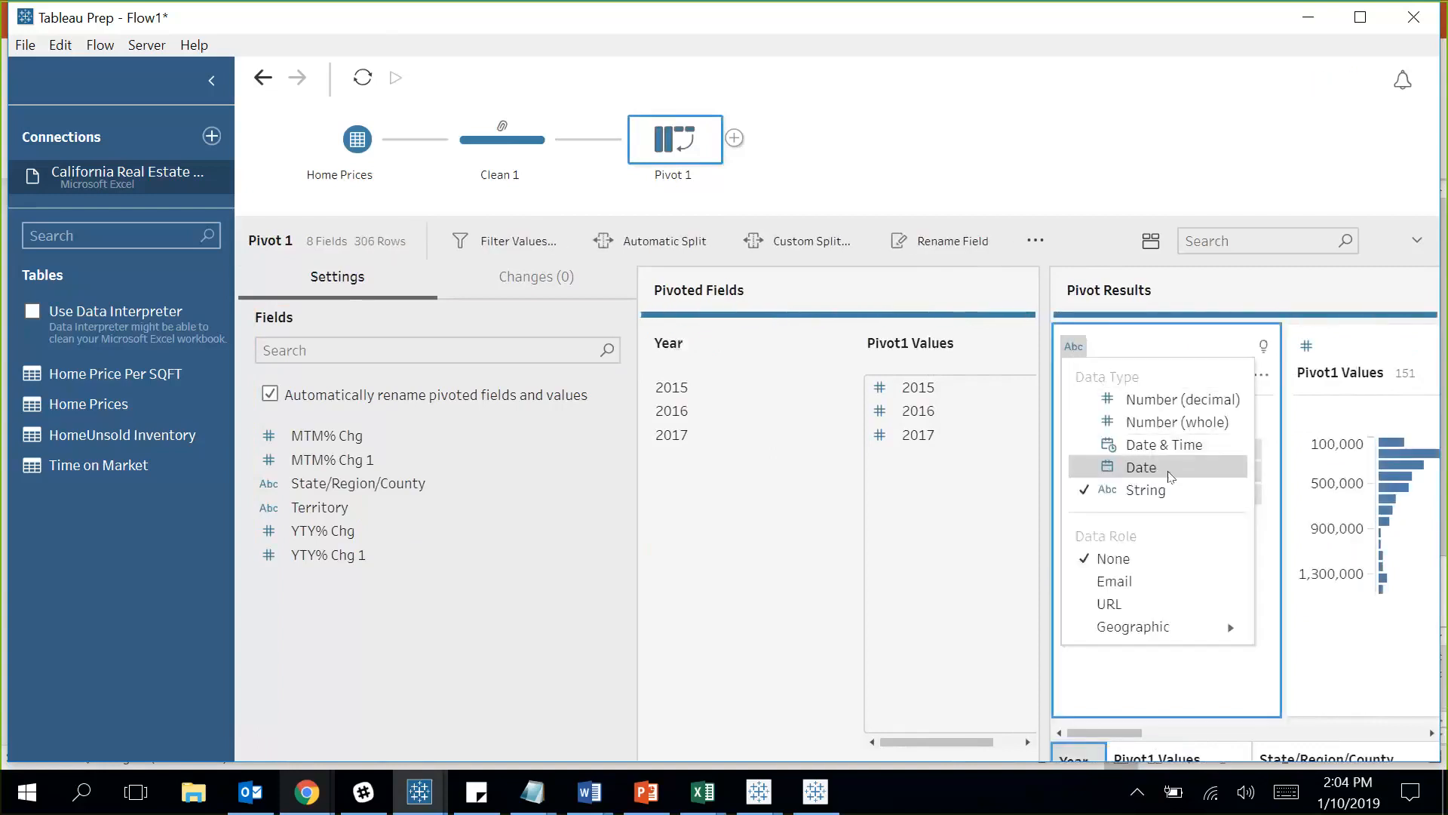
{"action": "left_click", "coordinate": [1144, 466]}
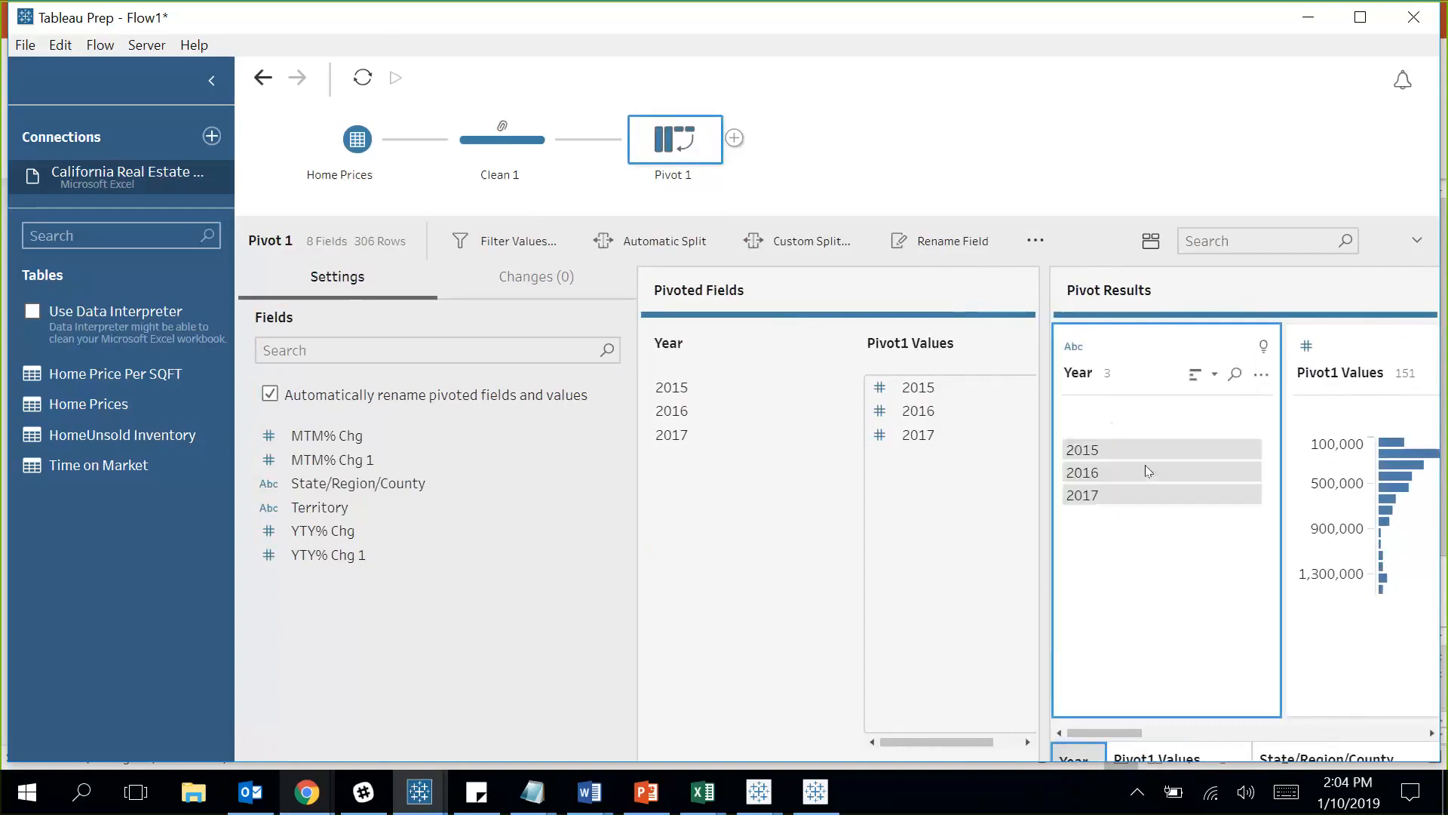
Rename the Pivot1 Values field to Home Price.
{"action": "left_click", "coordinate": [1327, 386]}
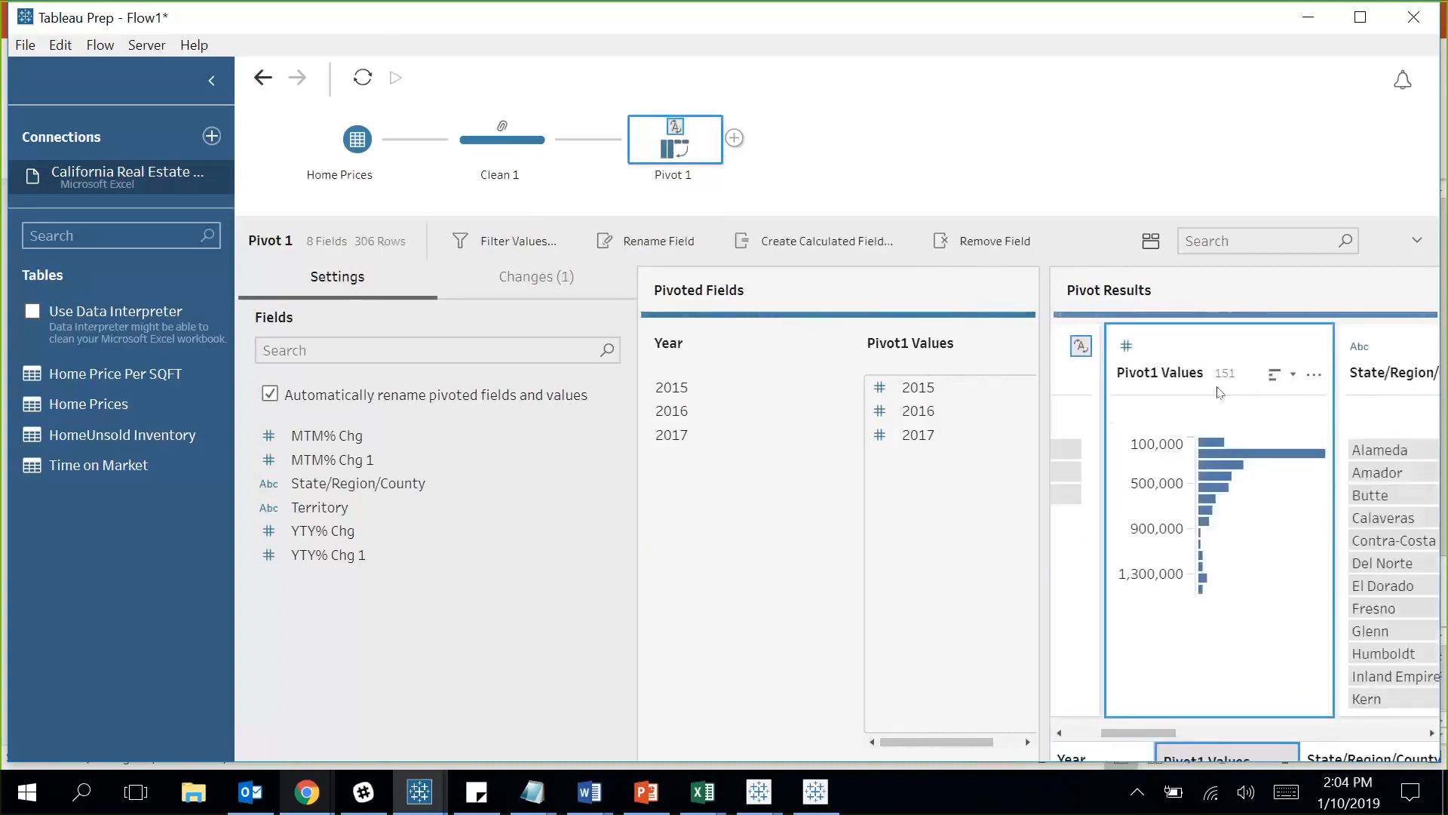
{"action": "left_click", "coordinate": [1174, 374]}
{"action": "double_click", "coordinate": [1173, 373]}
{"action": "type", "text": "Home Price"}
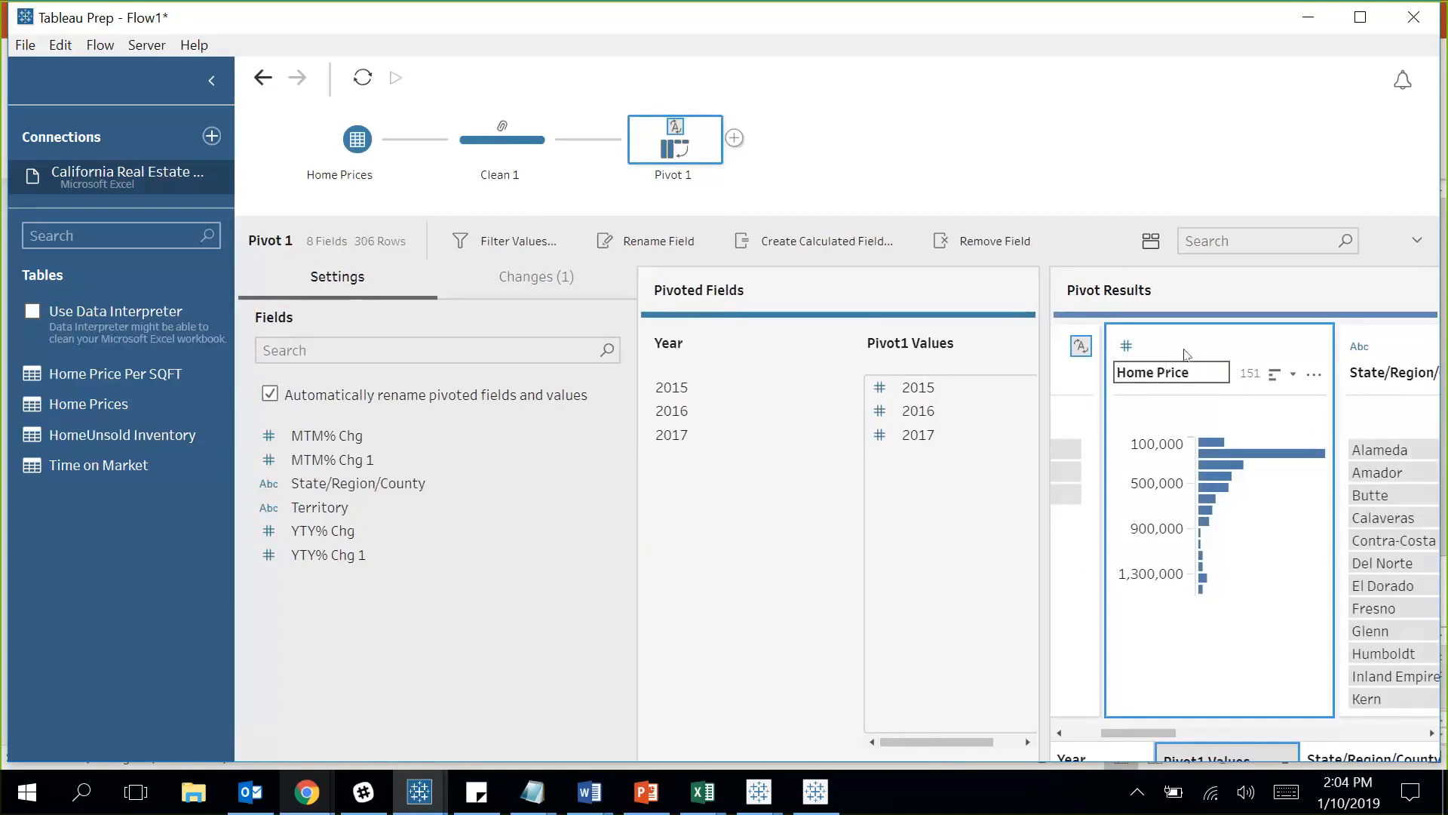
{"action": "key", "text": "Return"}
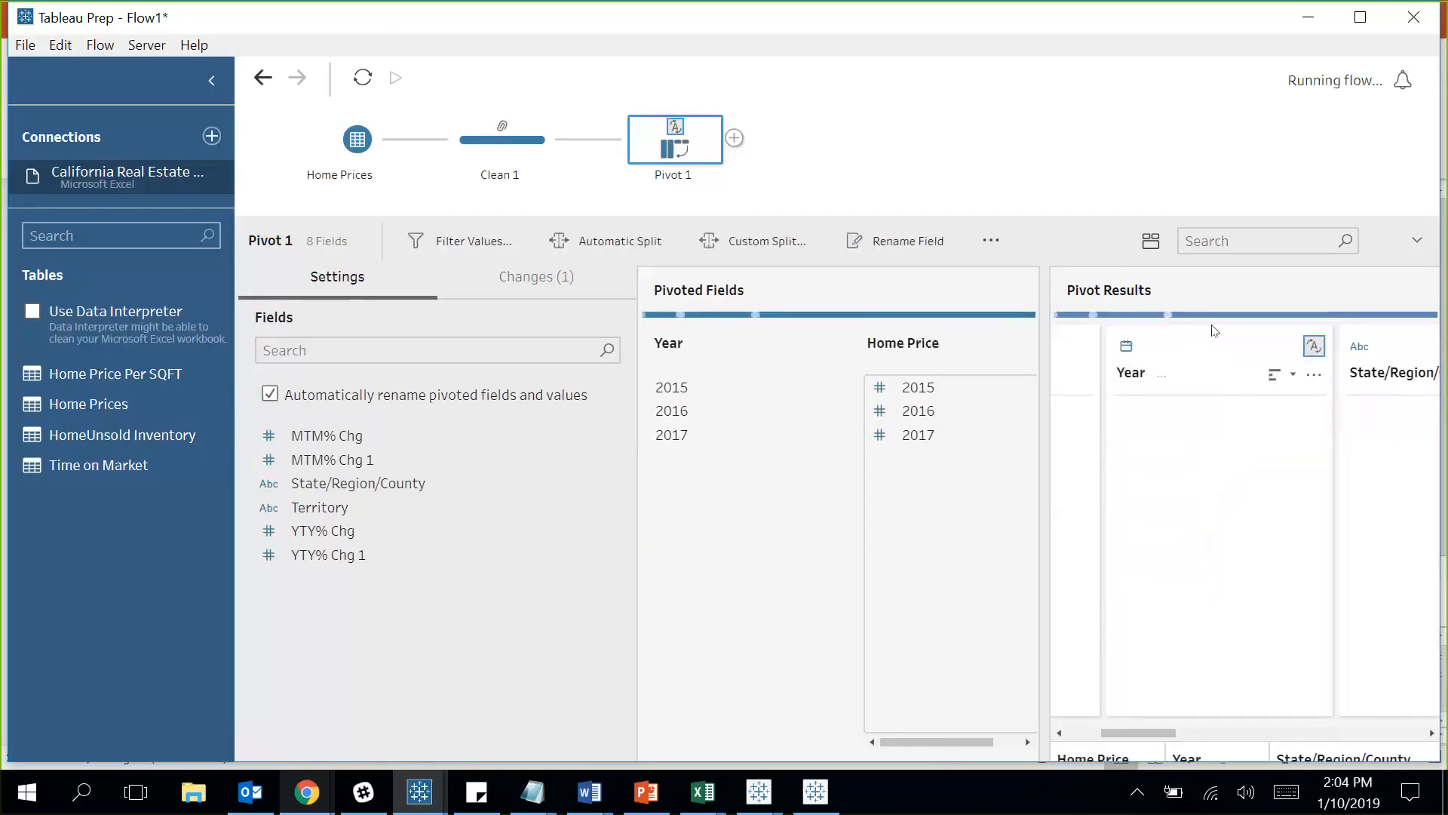
{"action": "left_click_drag", "start_coordinate": [1160, 739], "coordinate": [1108, 743]}
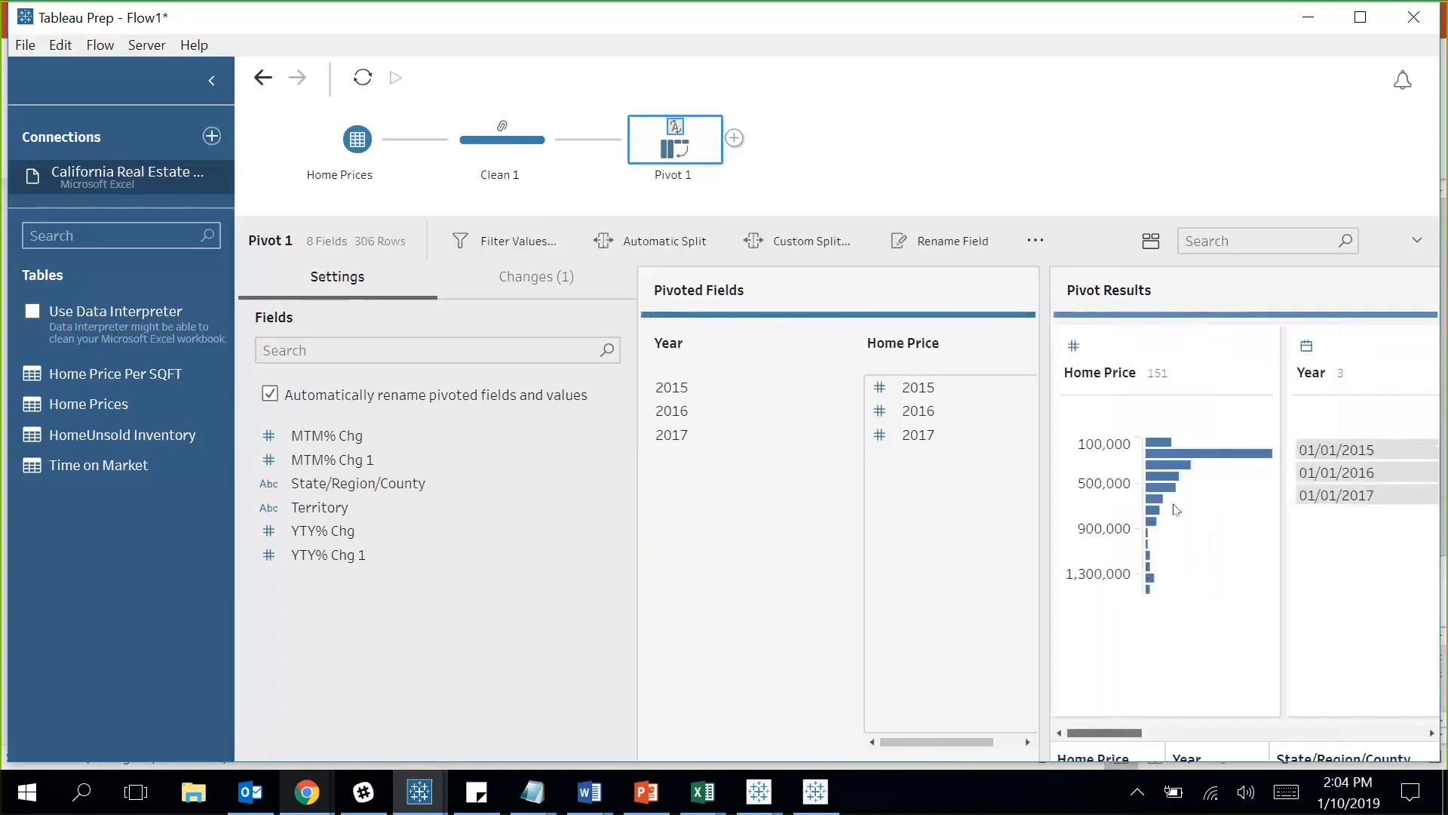
{"action": "mouse_move", "coordinate": [1190, 462]}
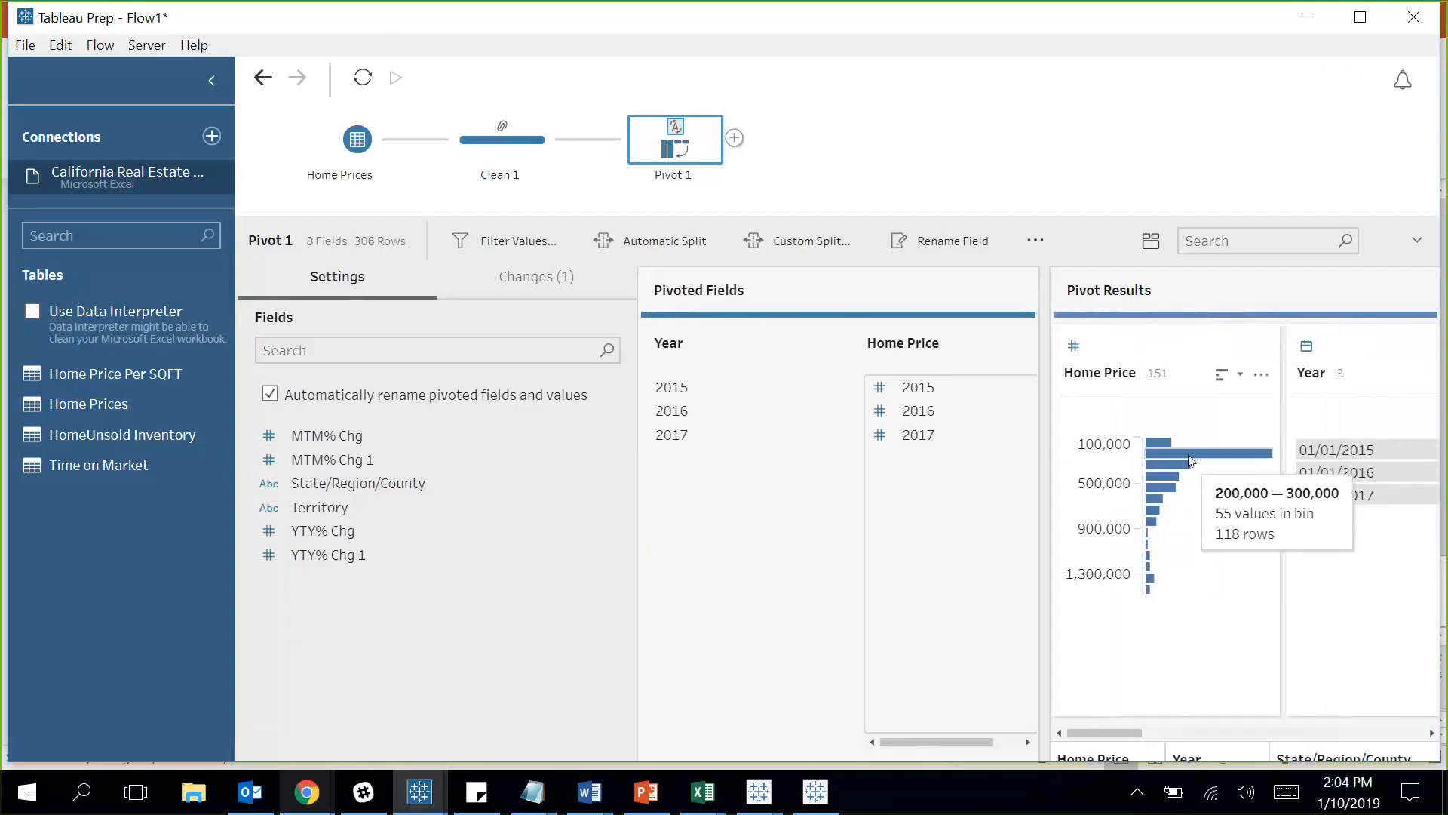
{"action": "left_click_drag", "start_coordinate": [1107, 744], "coordinate": [1254, 685]}
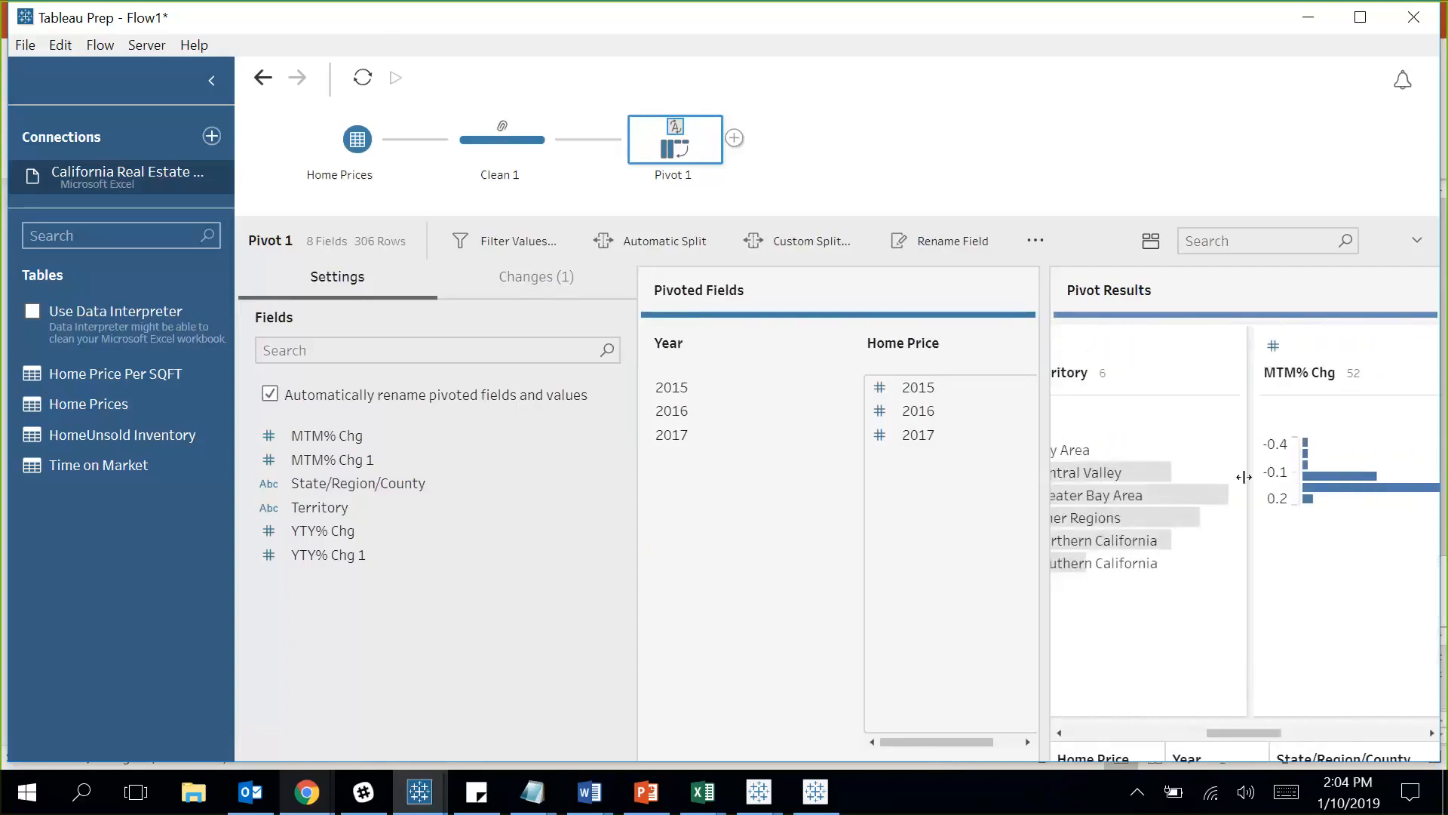
{"action": "left_click_drag", "start_coordinate": [1275, 733], "coordinate": [1186, 728]}
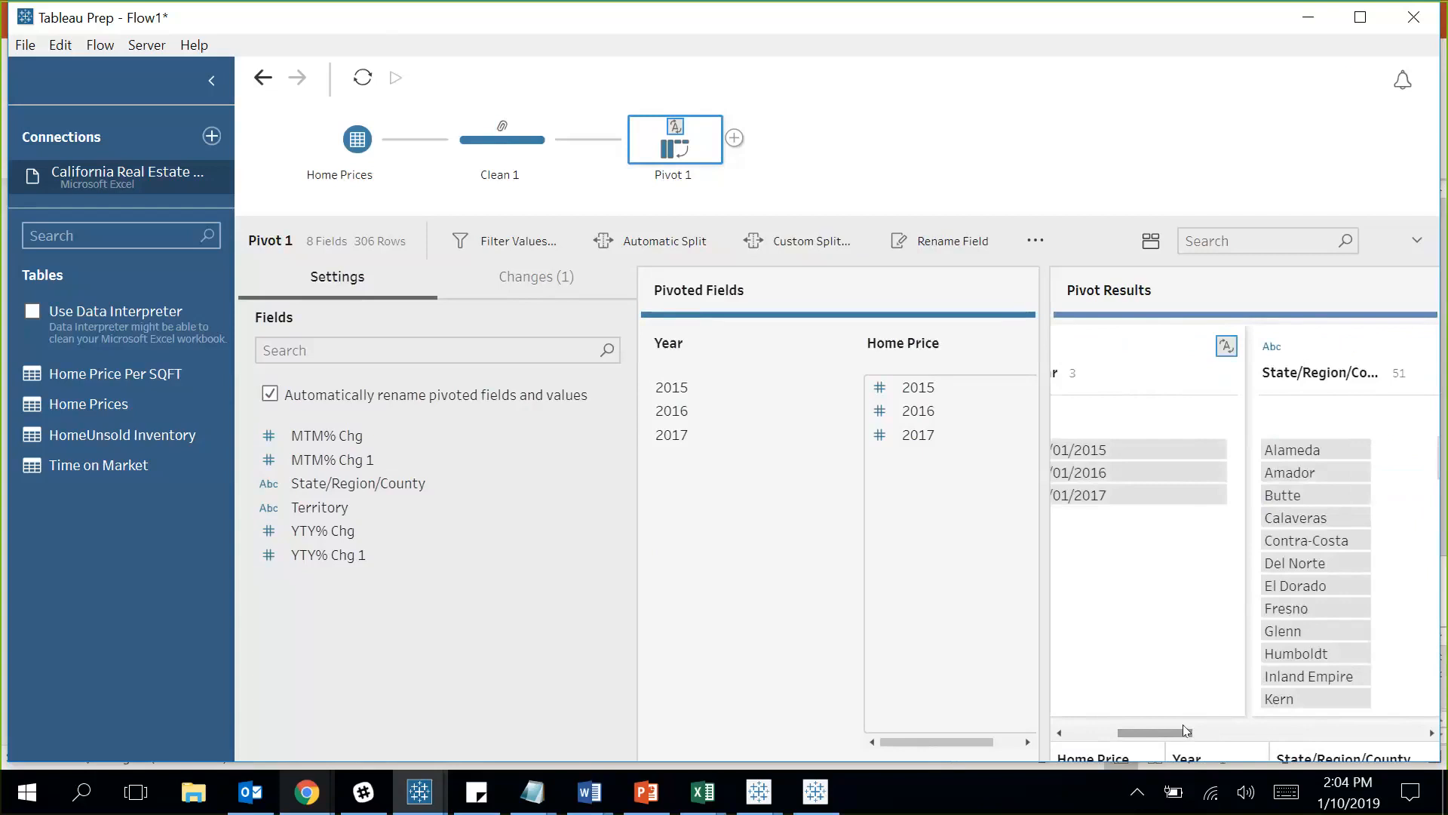
{"action": "left_click", "coordinate": [1208, 243]}
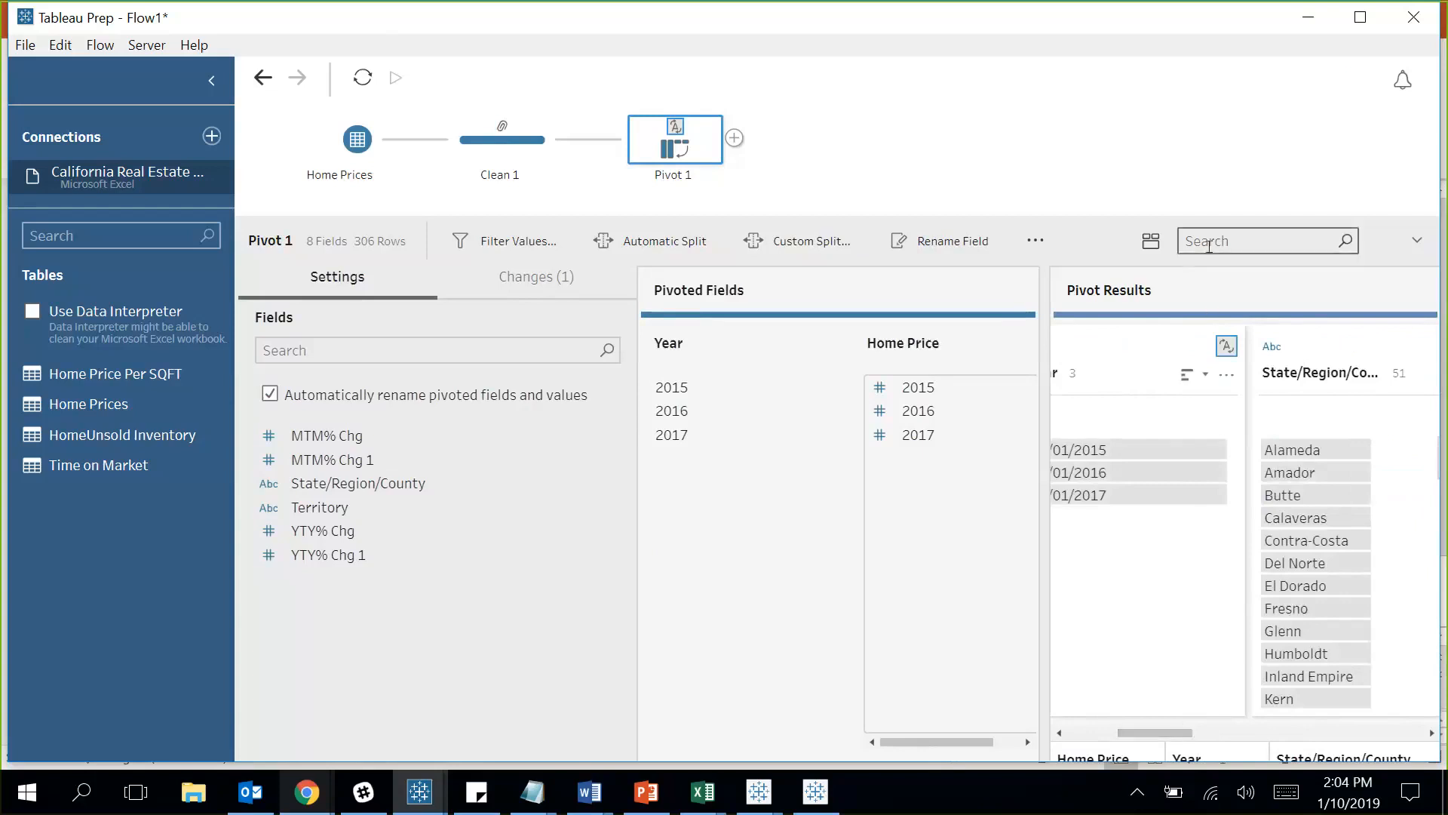
Add a cleaning step after Pivot 1 and remove the MTM% Chg, MTM% Chg 1 and YTY% Chg 1 fields.
{"action": "left_click", "coordinate": [735, 138]}
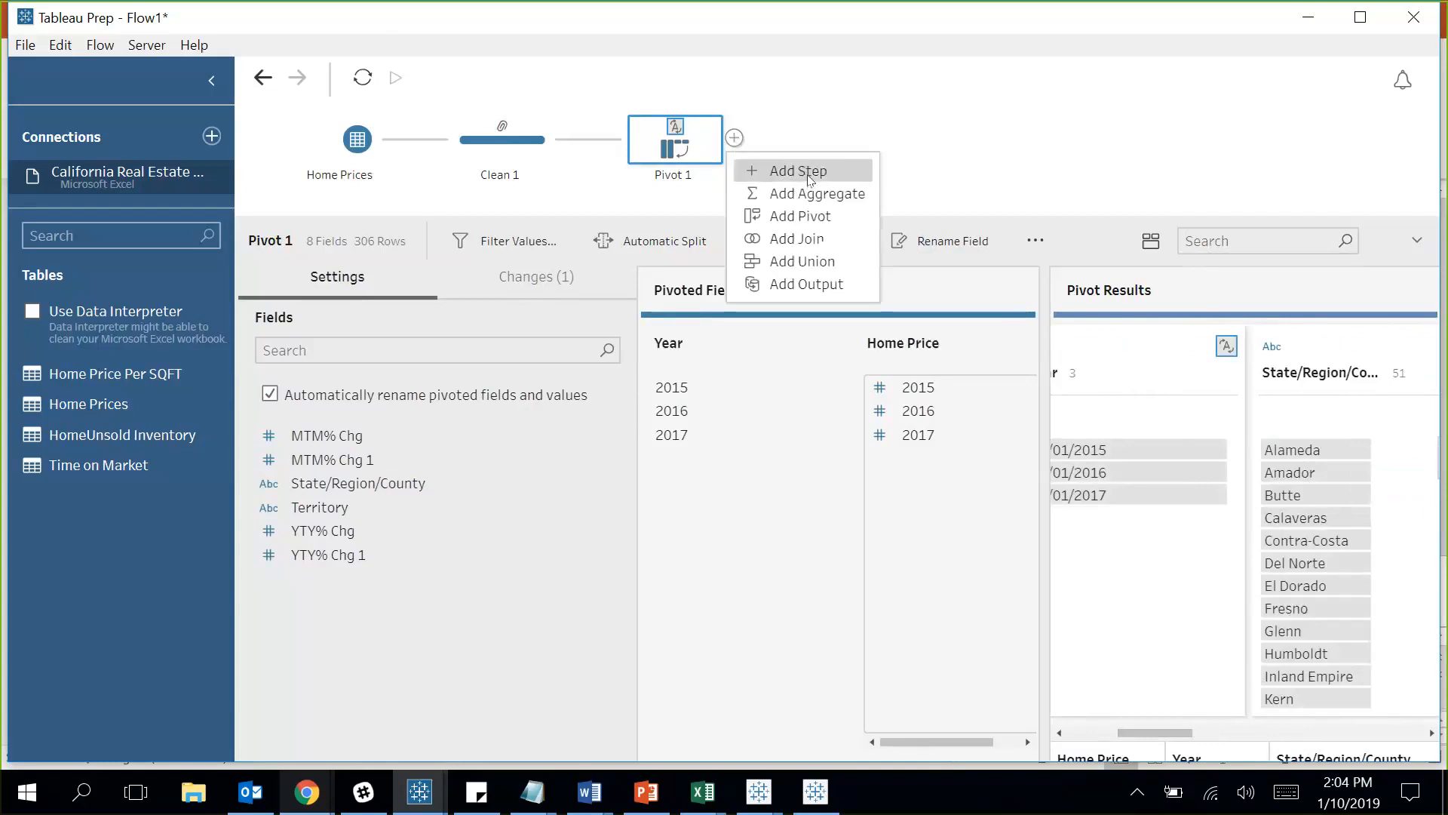
{"action": "left_click", "coordinate": [810, 171]}
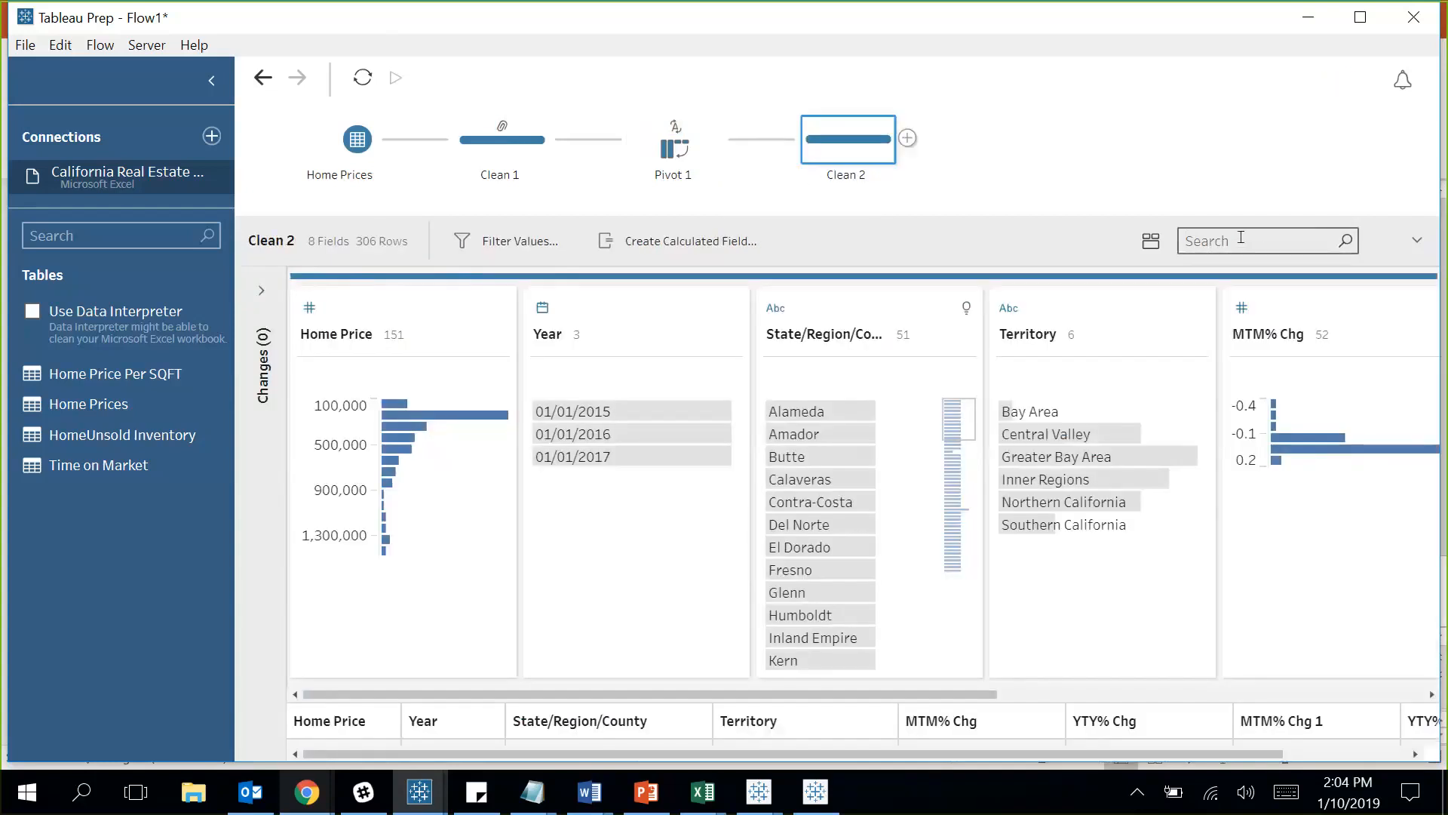
{"action": "type", "text": "M"}
{"action": "key", "text": "BackSpace"}
{"action": "type", "text": "Chg"}
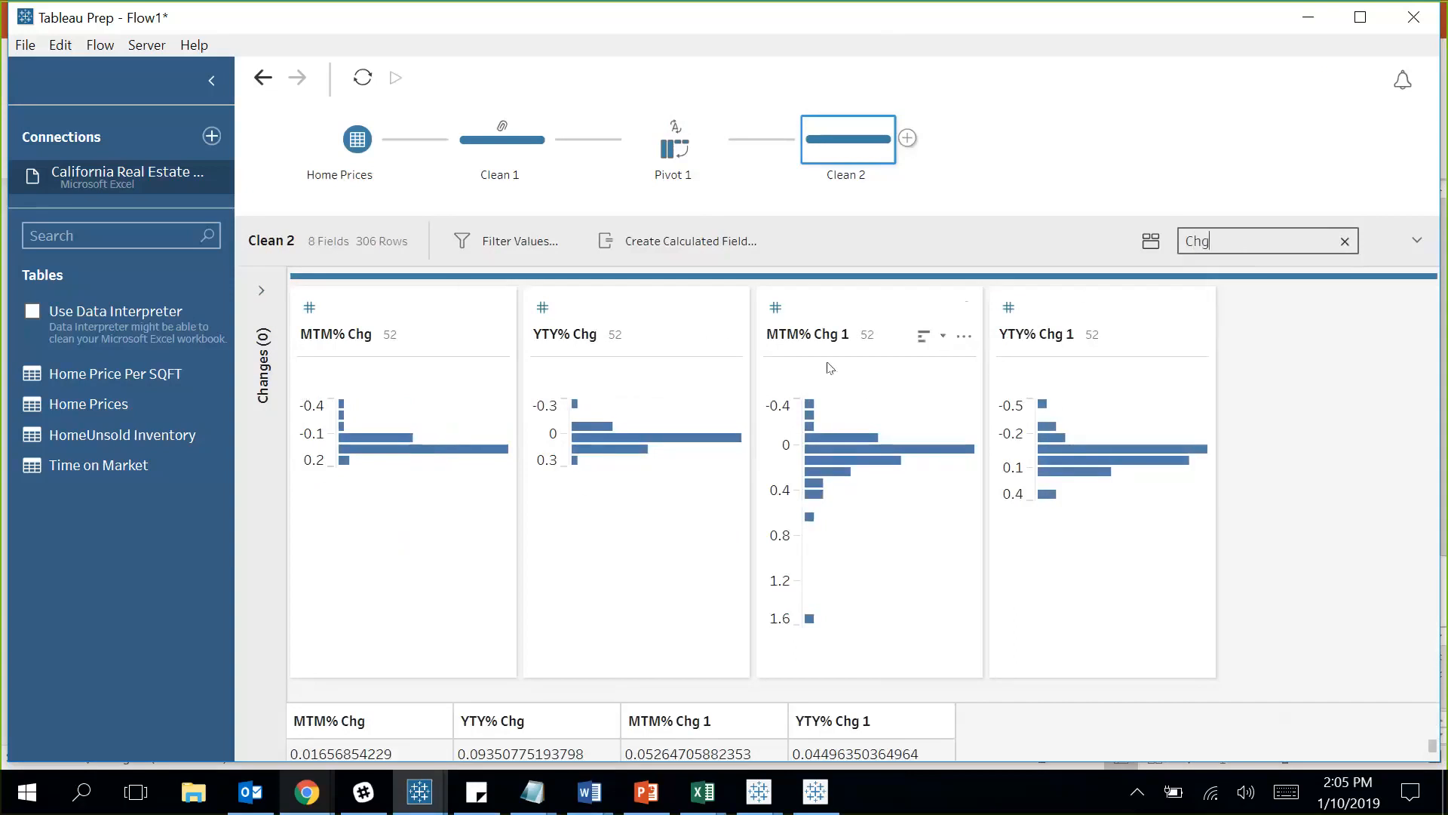
{"action": "left_click", "coordinate": [1071, 299]}
{"action": "left_click", "coordinate": [864, 318], "text": "ctrl"}
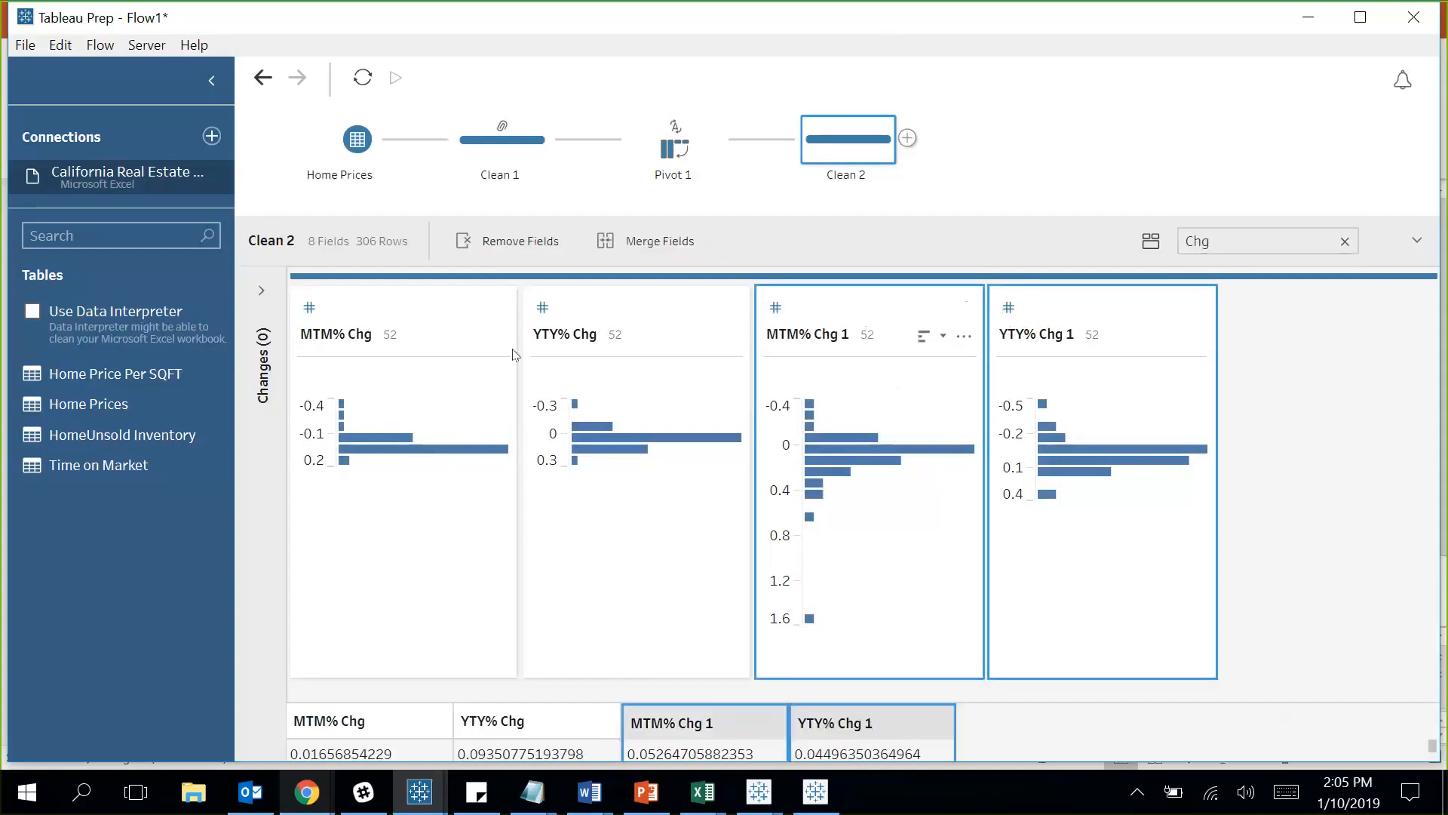
{"action": "left_click", "coordinate": [396, 300], "text": "ctrl"}
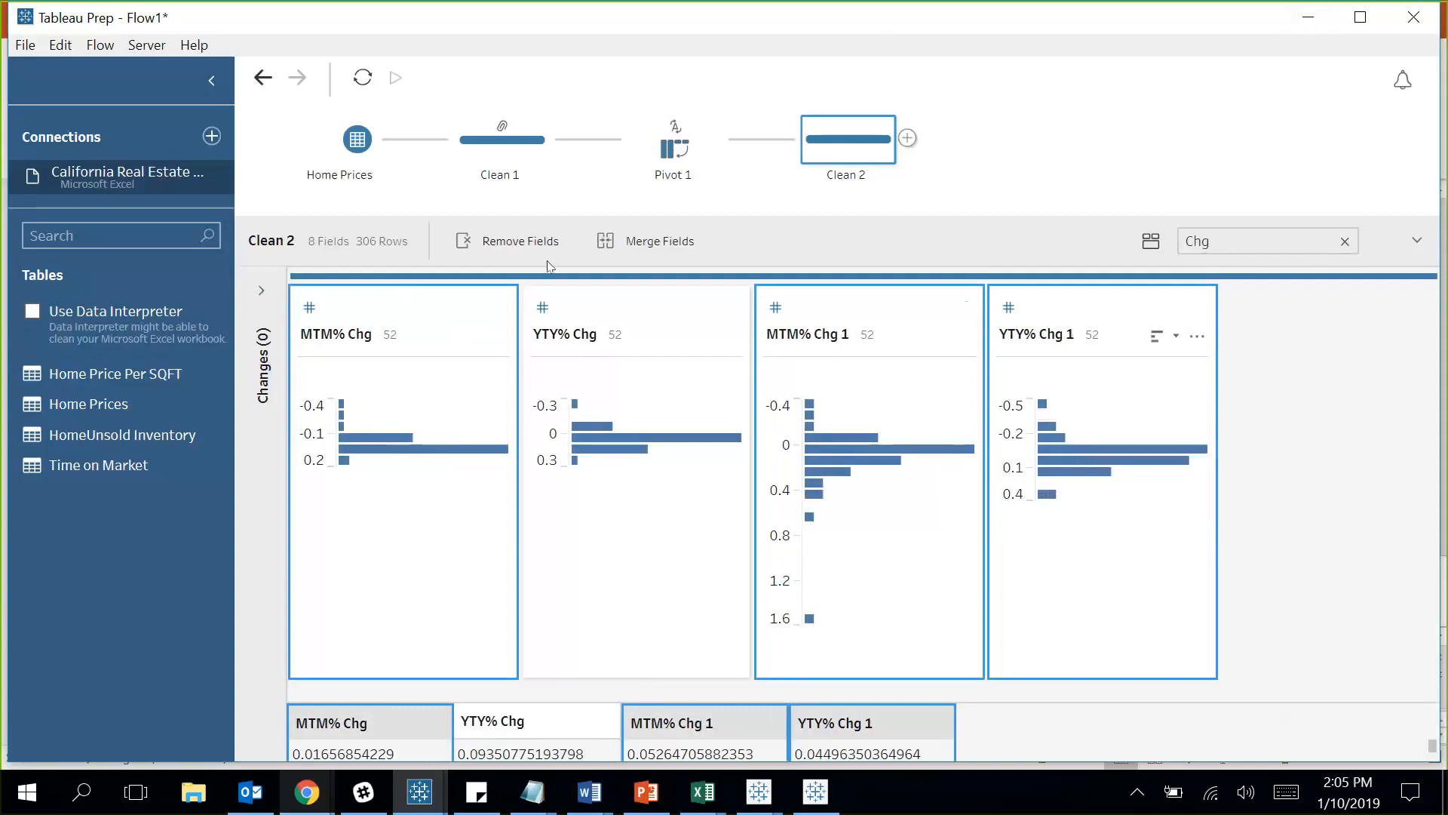
{"action": "left_click", "coordinate": [502, 242]}
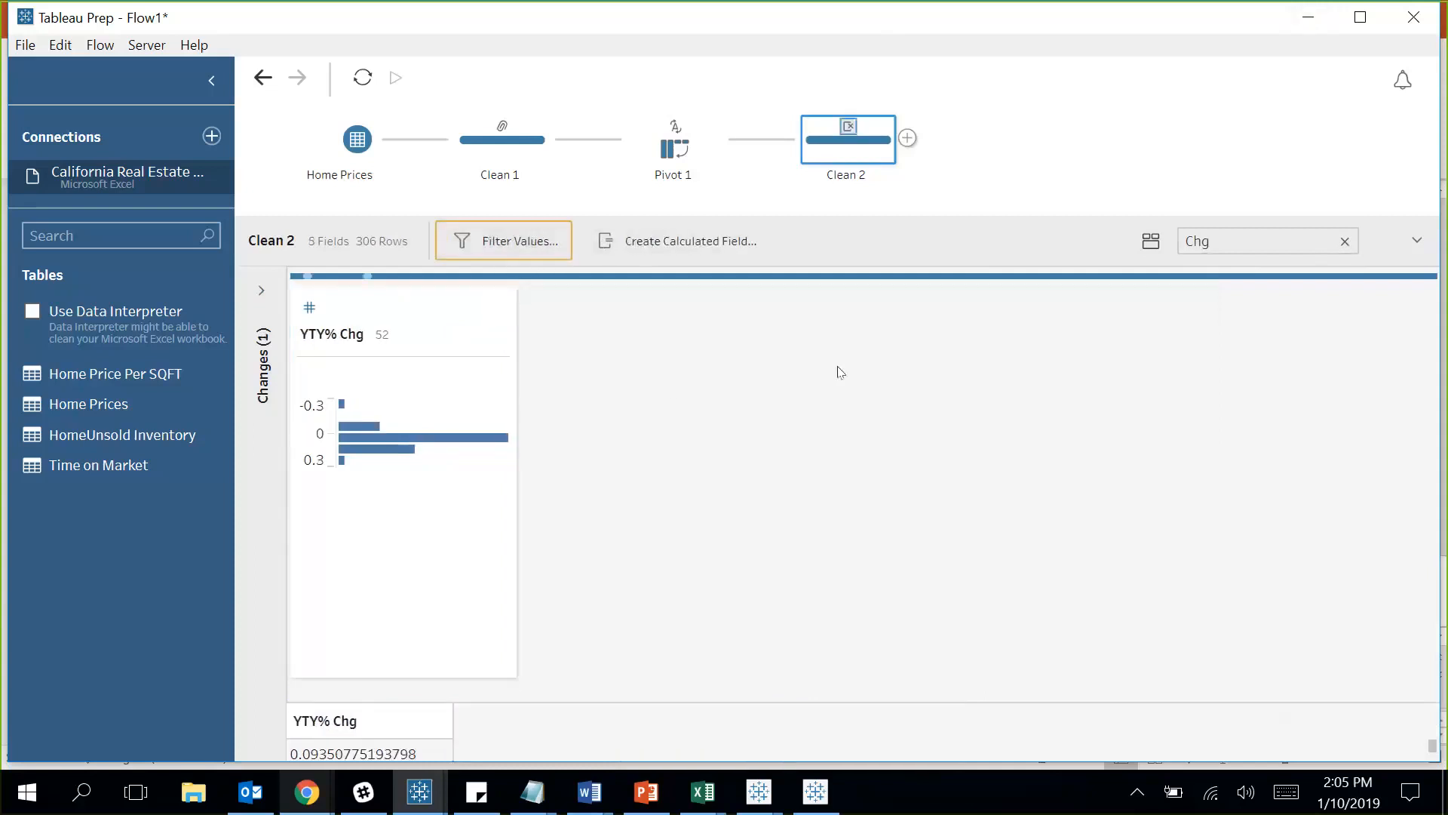
Clear the field search and name the new step Home Prices Clean.
{"action": "left_click", "coordinate": [1345, 241]}
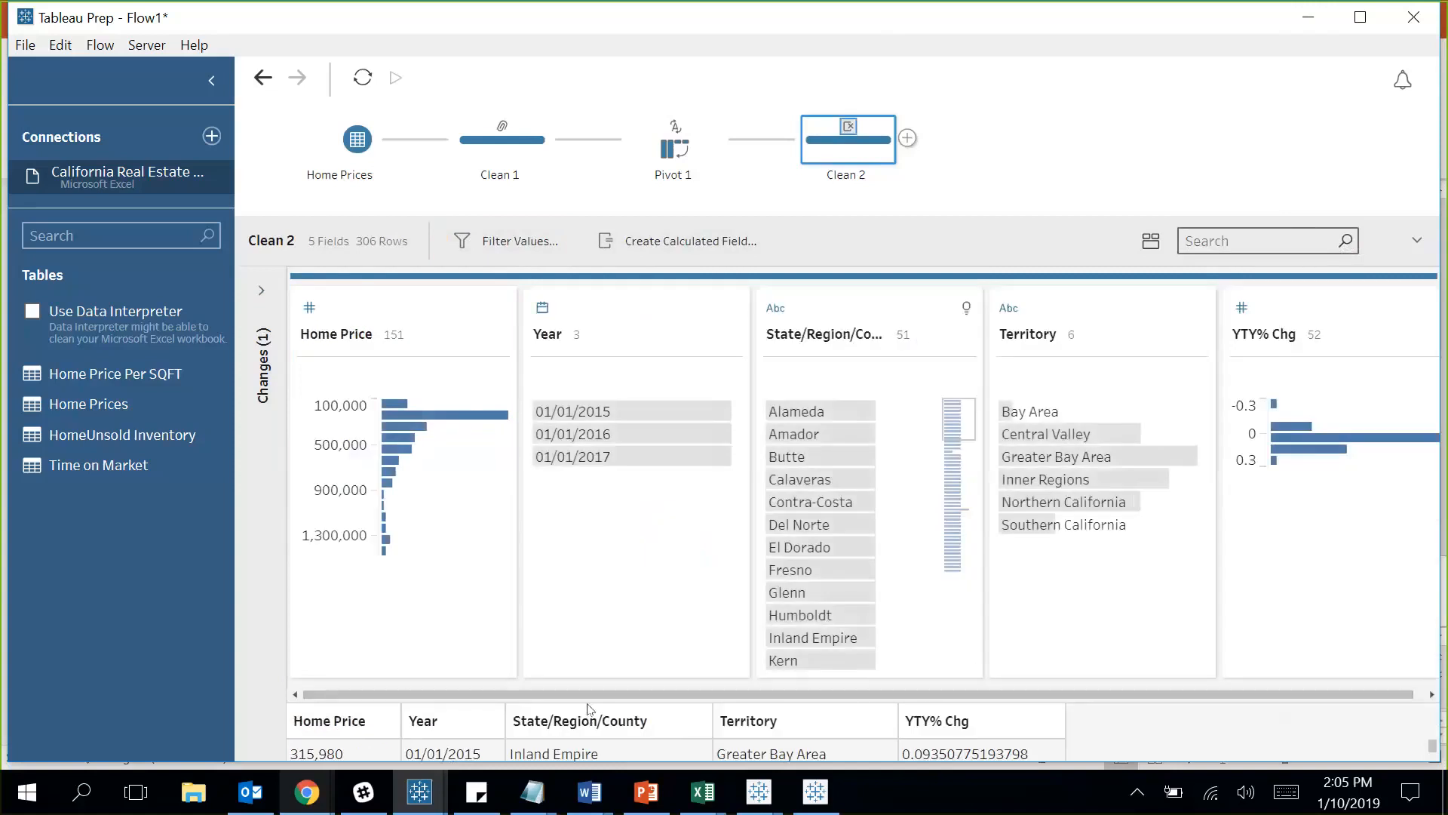
{"action": "left_click_drag", "start_coordinate": [551, 694], "coordinate": [832, 187]}
{"action": "double_click", "coordinate": [844, 174]}
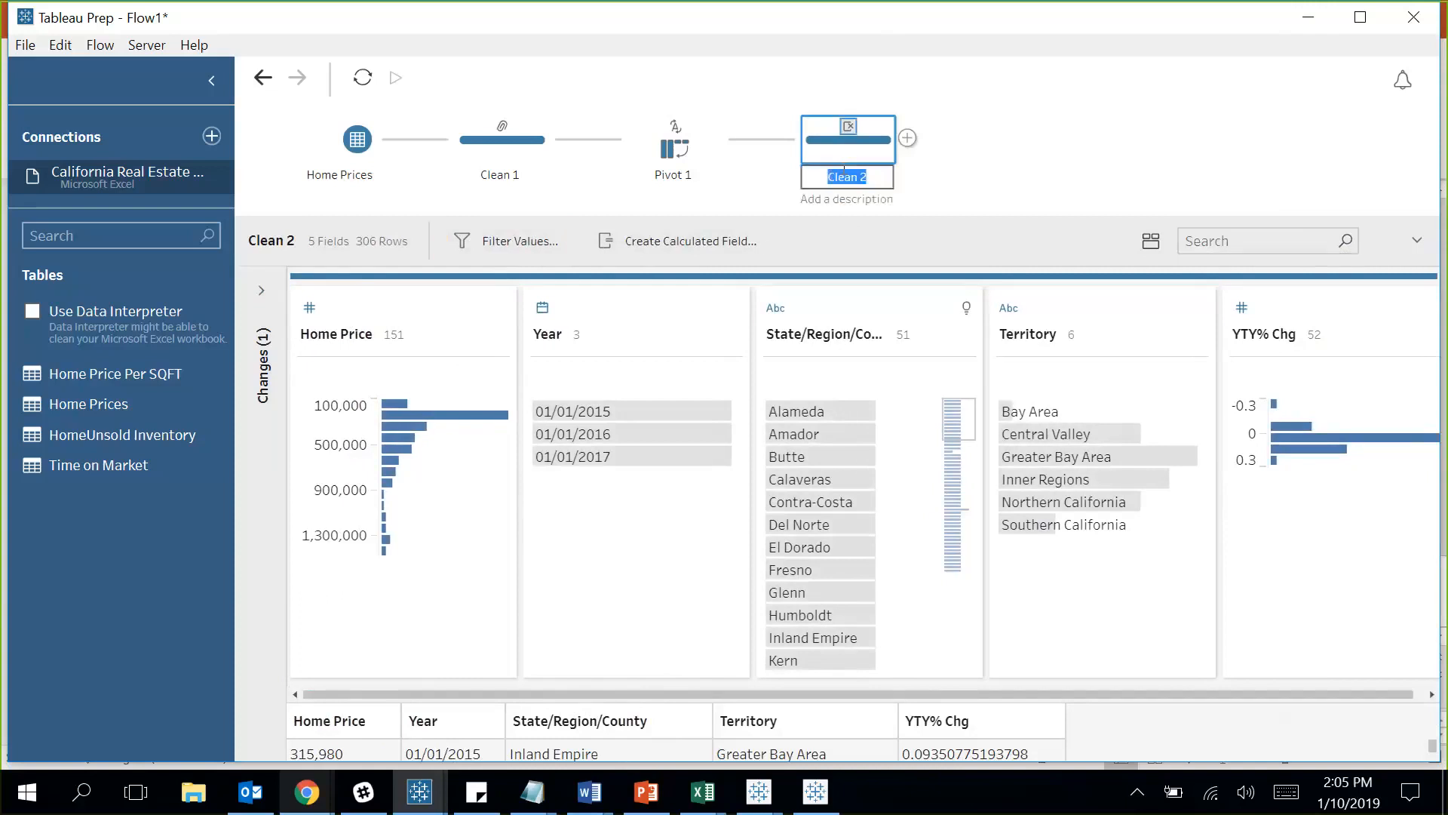
{"action": "type", "text": "Home Prices Clean"}
Commit the Home Prices Clean name and add the Grades.csv text file as a new input.
{"action": "left_click", "coordinate": [1009, 180]}
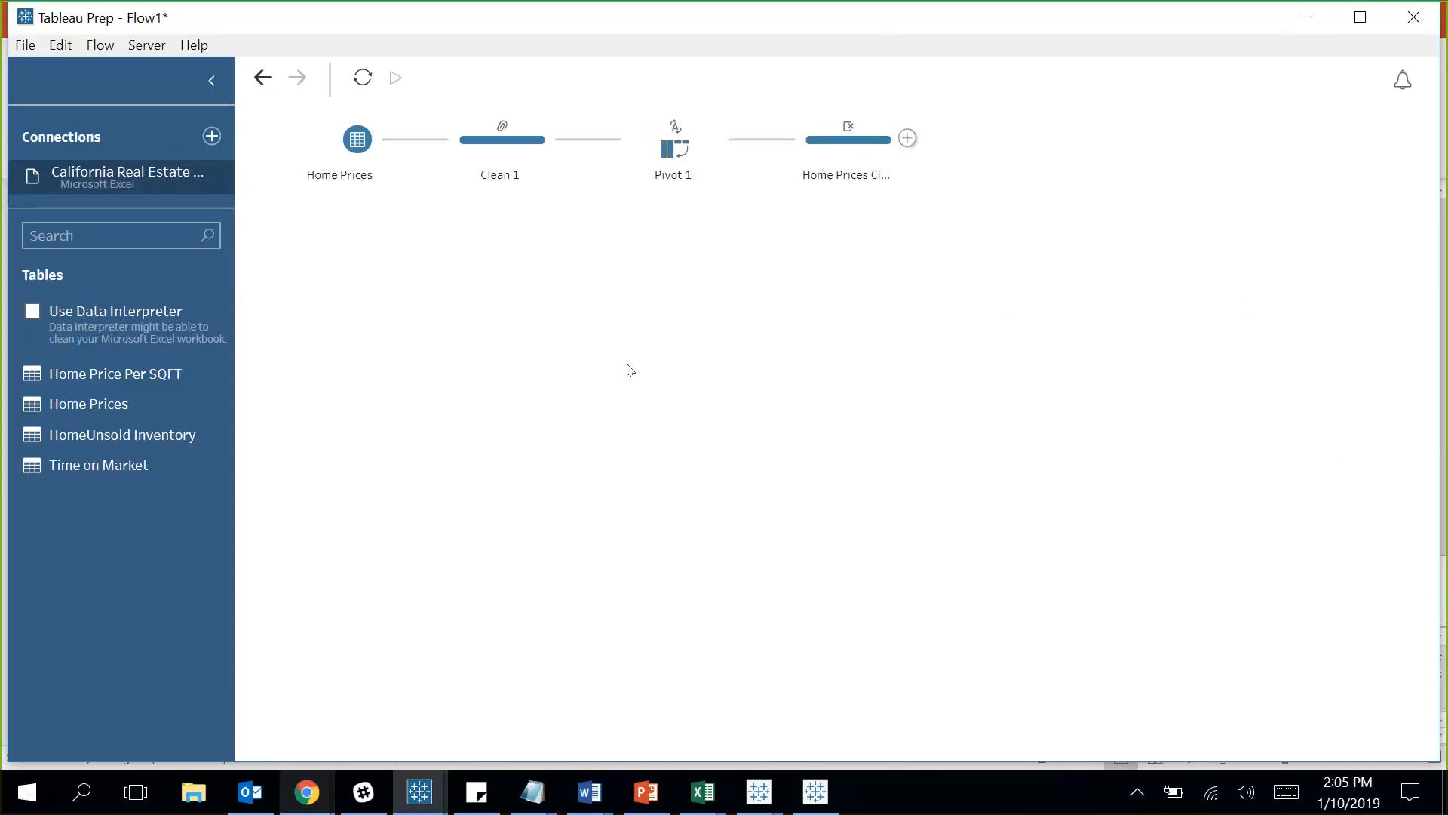
{"action": "left_click", "coordinate": [212, 137]}
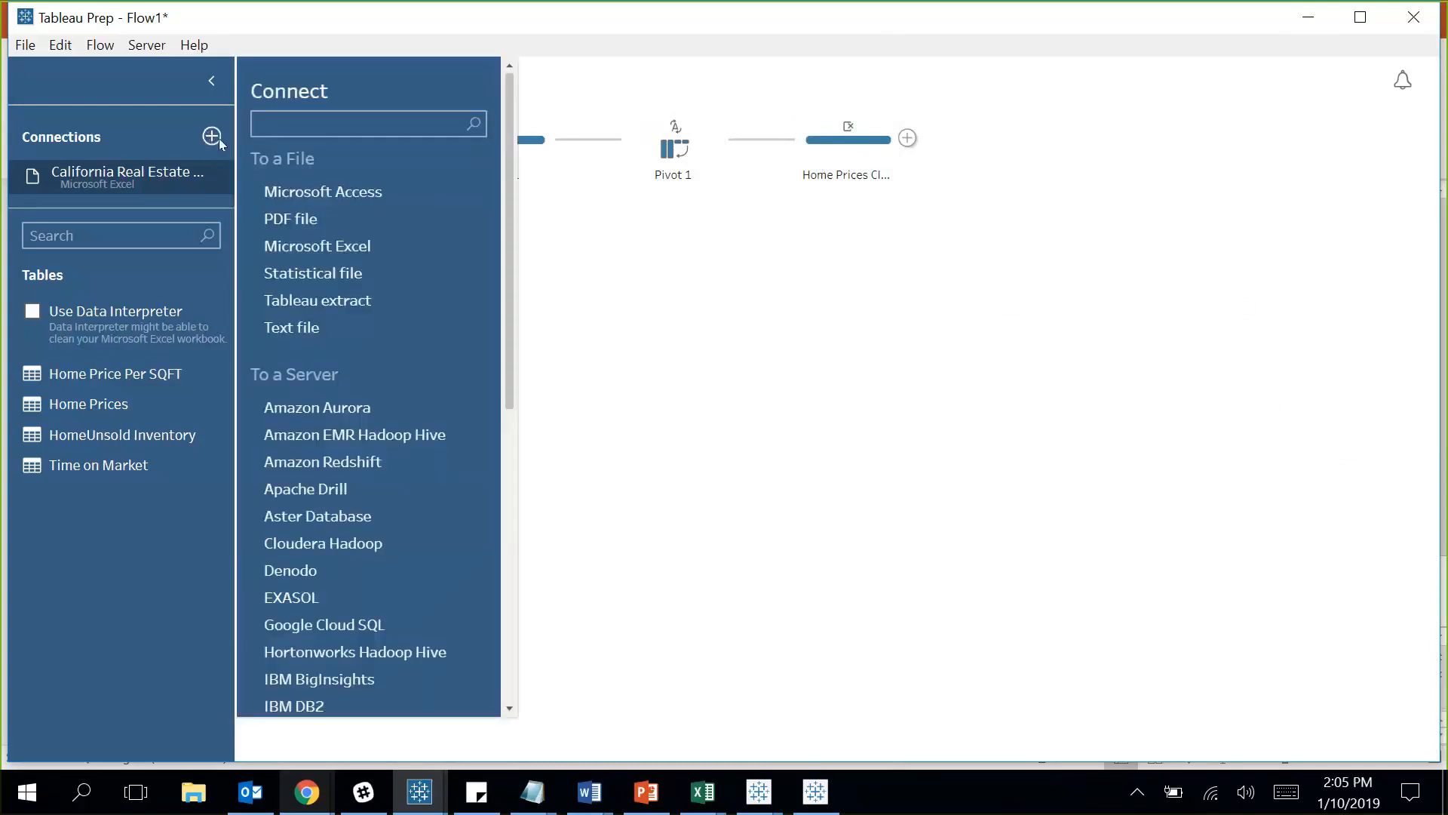
{"action": "left_click", "coordinate": [317, 331]}
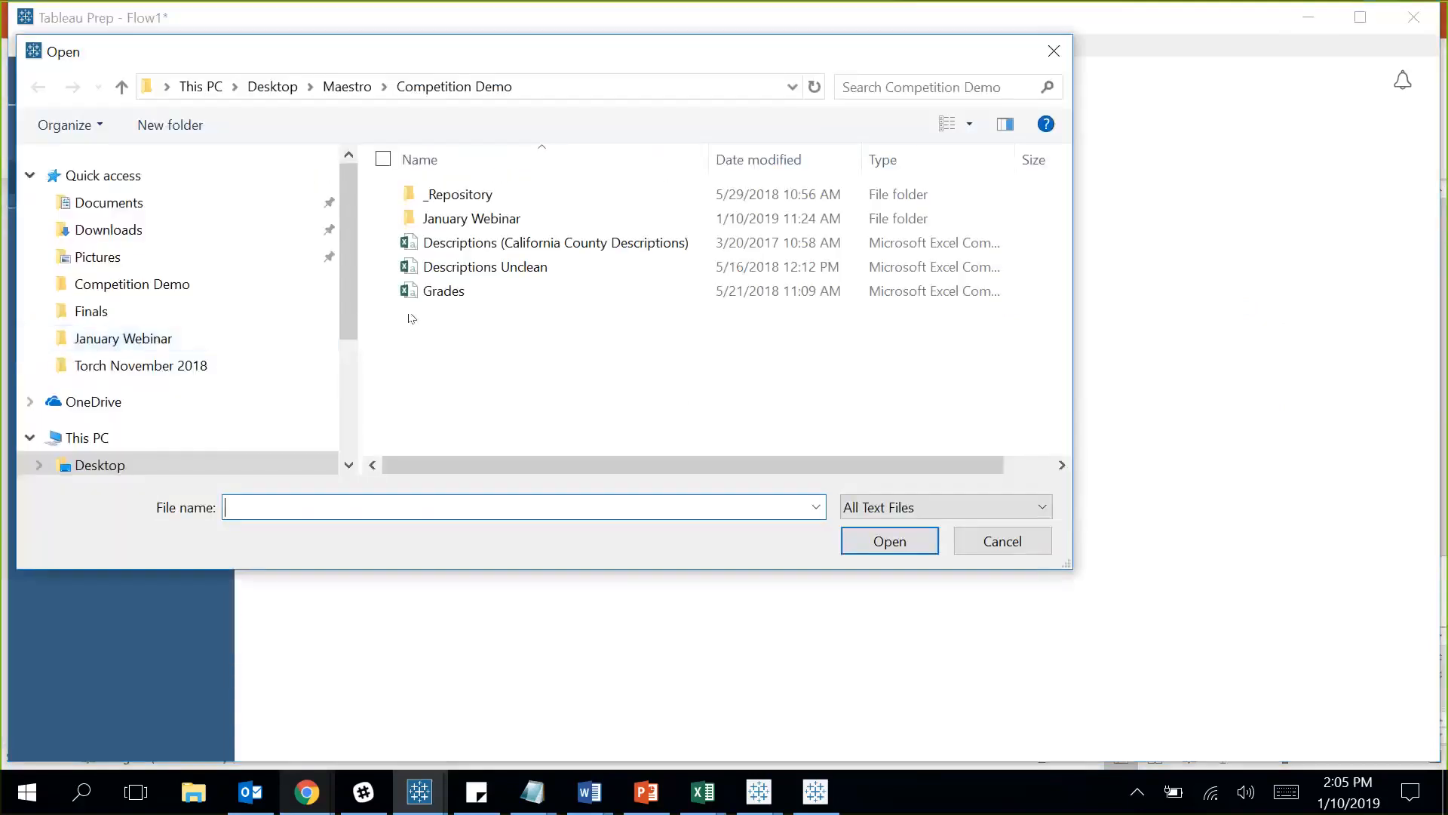
{"action": "left_click", "coordinate": [460, 291]}
{"action": "left_click", "coordinate": [890, 541]}
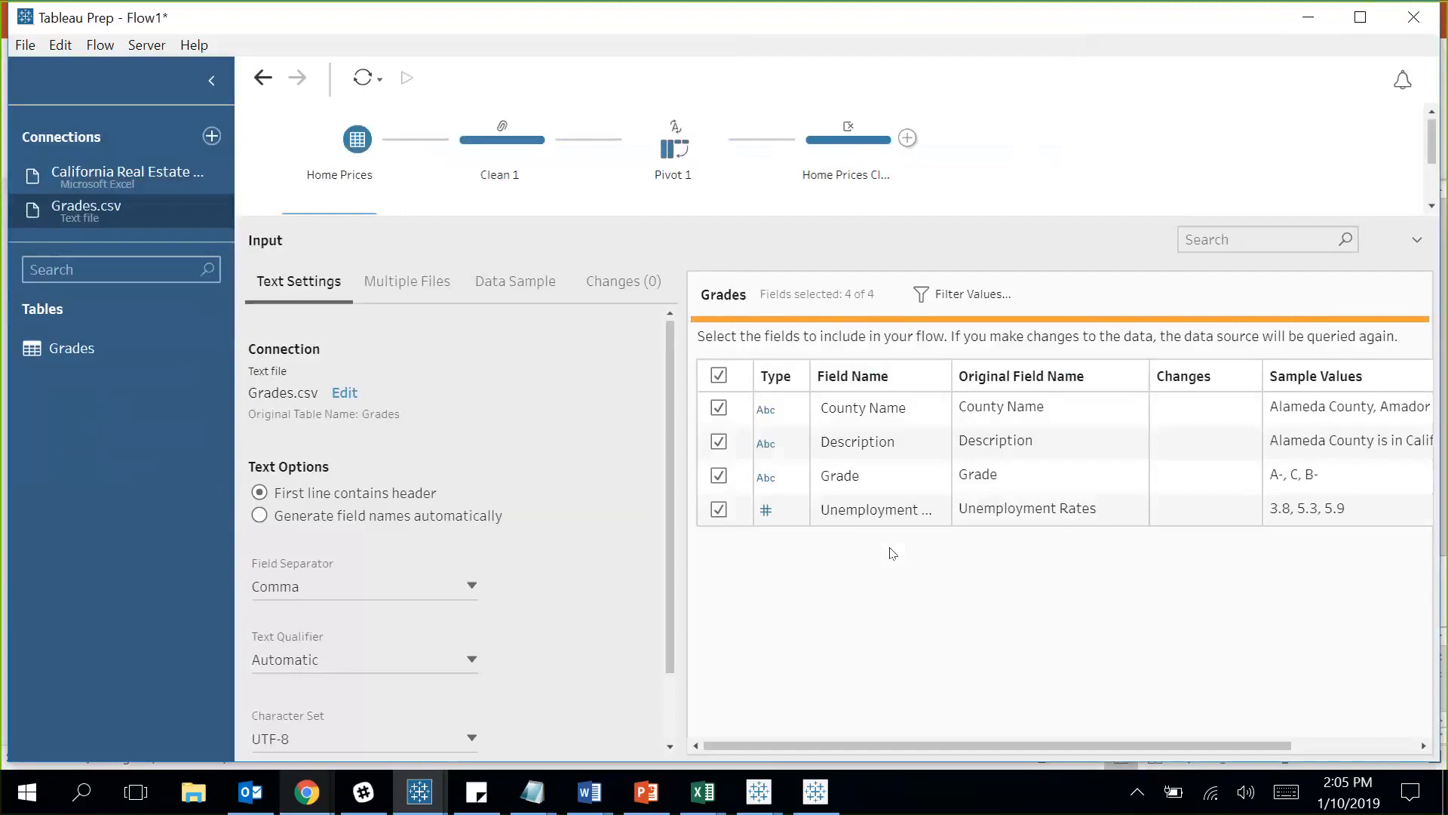
{"action": "left_click_drag", "start_coordinate": [946, 214], "coordinate": [945, 301]}
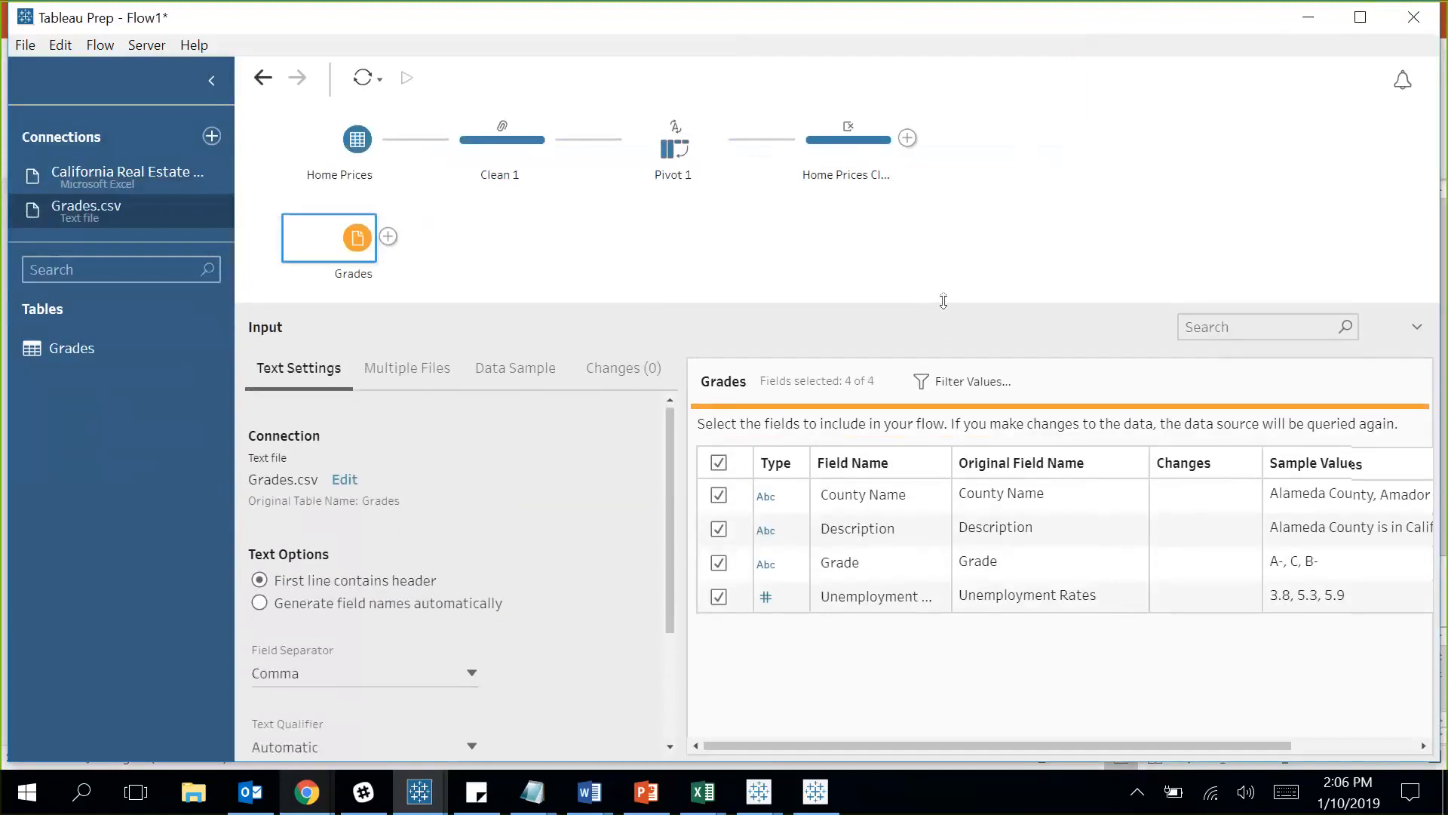
Add a cleaning step after the Grades input and remove punctuation from the Description field.
{"action": "left_click", "coordinate": [387, 237]}
{"action": "left_click", "coordinate": [446, 272]}
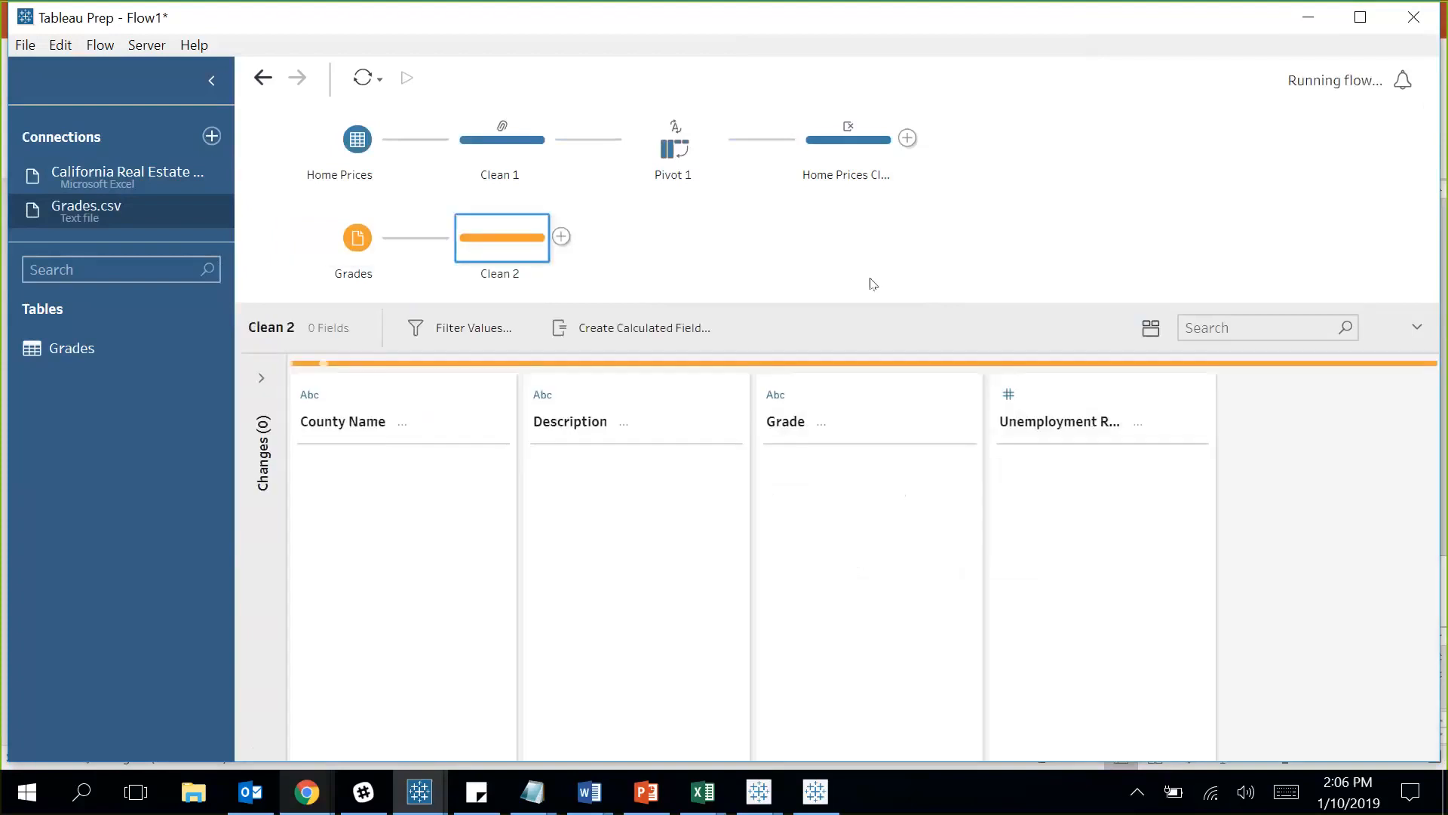
{"action": "left_click_drag", "start_coordinate": [966, 299], "coordinate": [964, 268]}
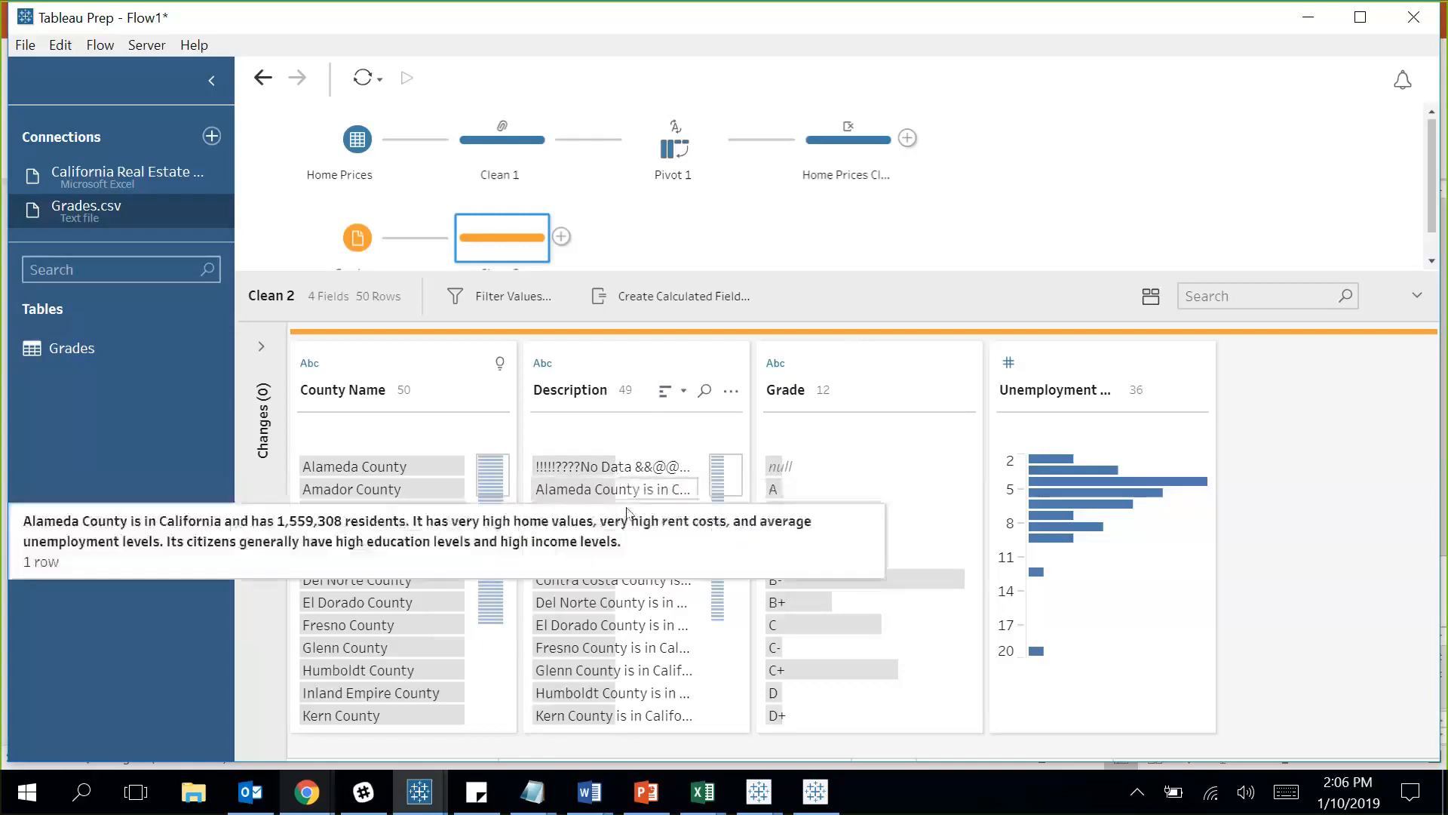
{"action": "left_click", "coordinate": [736, 394]}
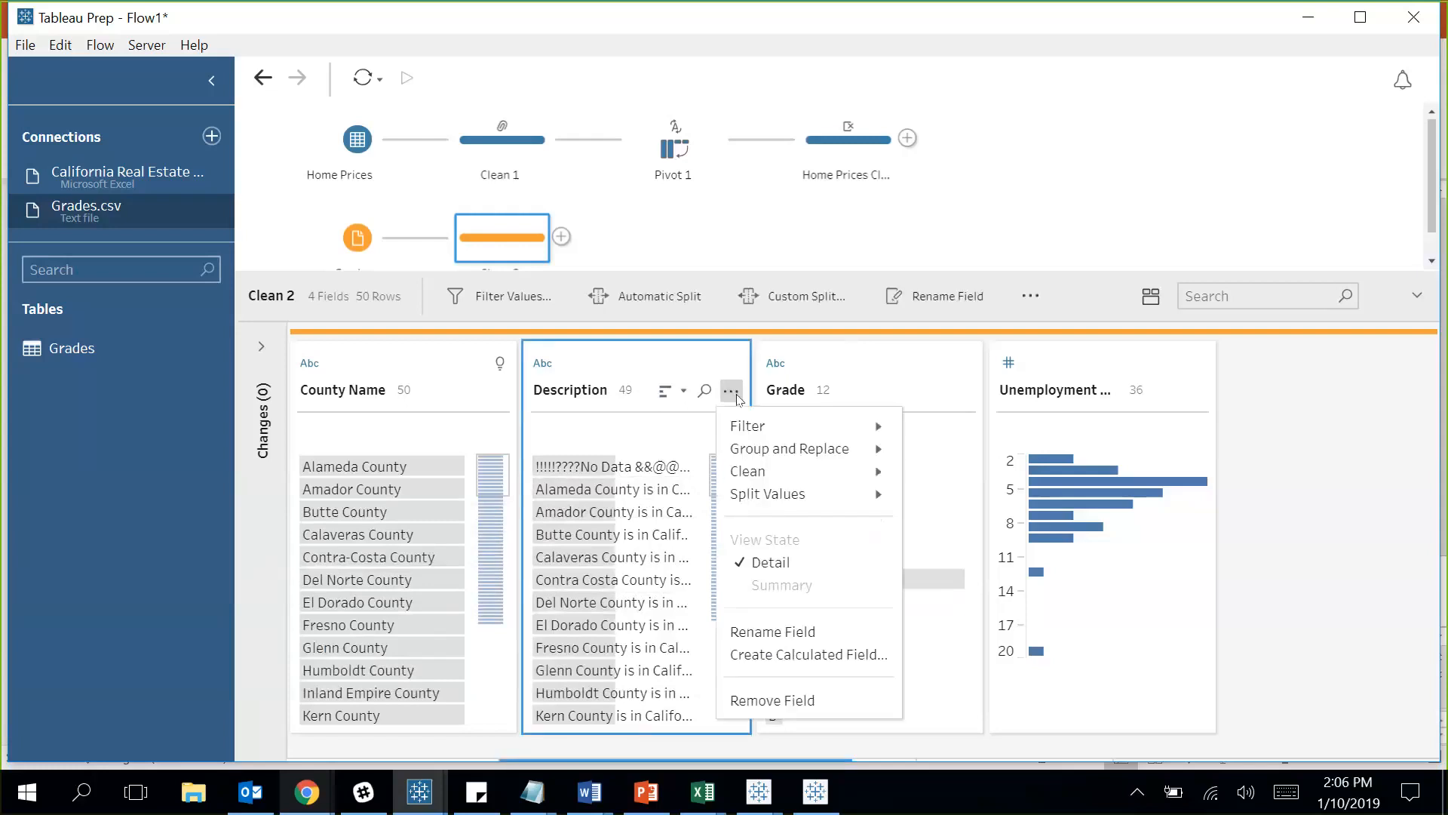
{"action": "mouse_move", "coordinate": [812, 472]}
{"action": "mouse_move", "coordinate": [881, 466]}
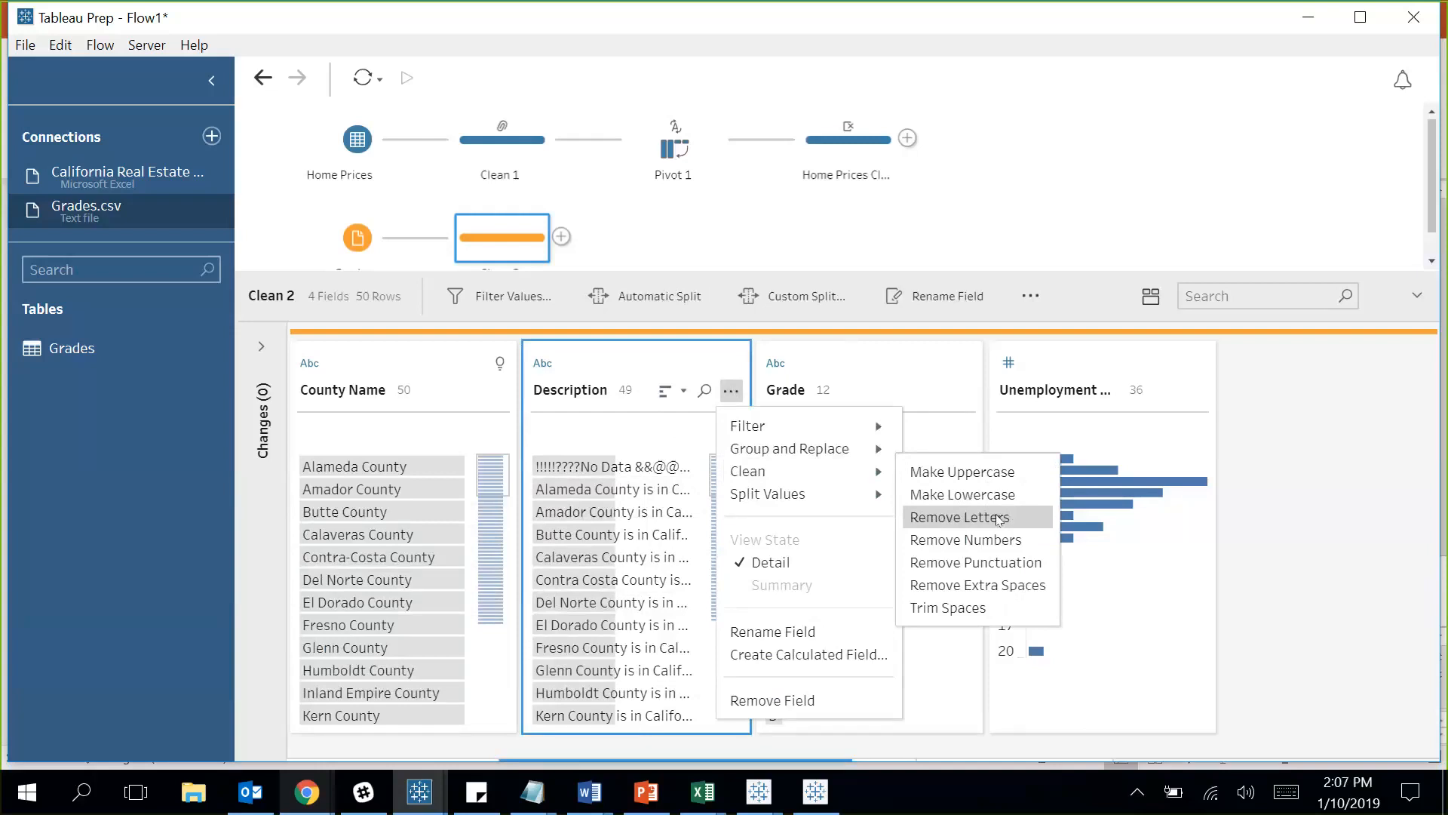
{"action": "left_click", "coordinate": [1013, 561]}
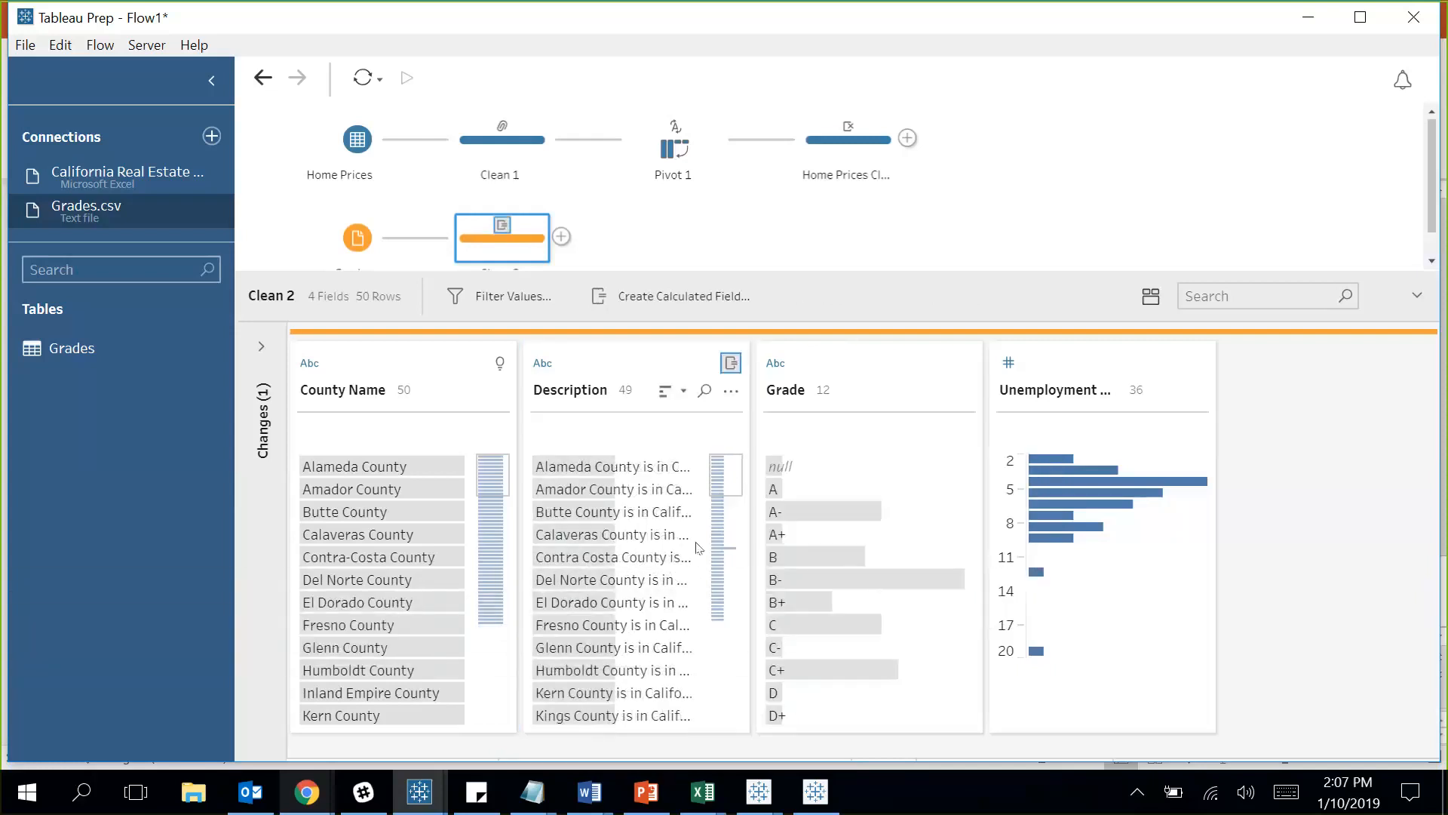
Highlight the No Data description rows, then change the Grade field's null value to No Data.
{"action": "scroll", "coordinate": [737, 541], "scroll_direction": "down", "scroll_amount": 5}
{"action": "mouse_move", "coordinate": [736, 537]}
{"action": "left_mouse_down"}
{"action": "mouse_move", "coordinate": [730, 568]}
{"action": "mouse_move", "coordinate": [728, 534]}
{"action": "left_mouse_up"}
{"action": "mouse_move", "coordinate": [598, 604]}
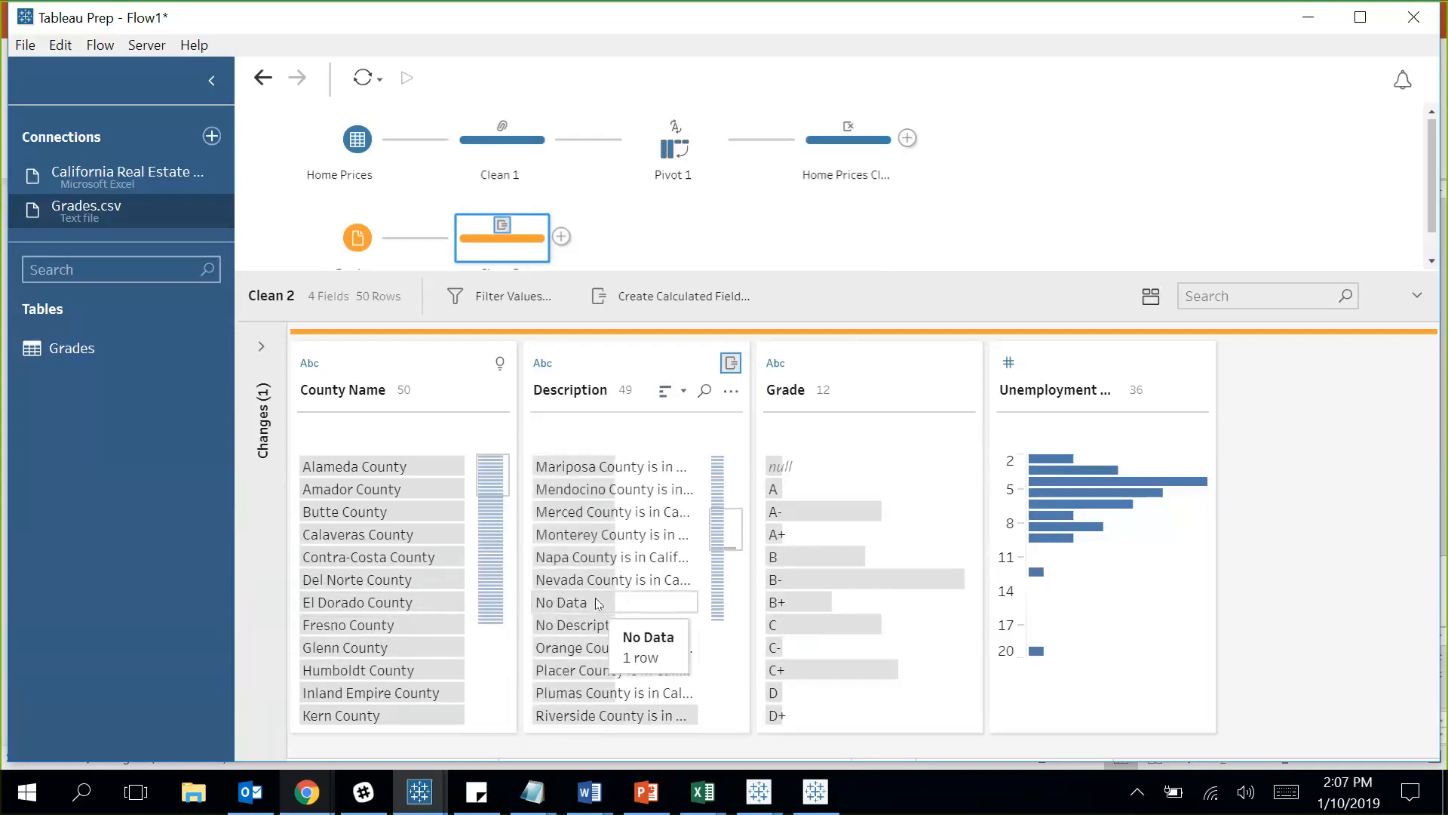
{"action": "left_click", "coordinate": [599, 603]}
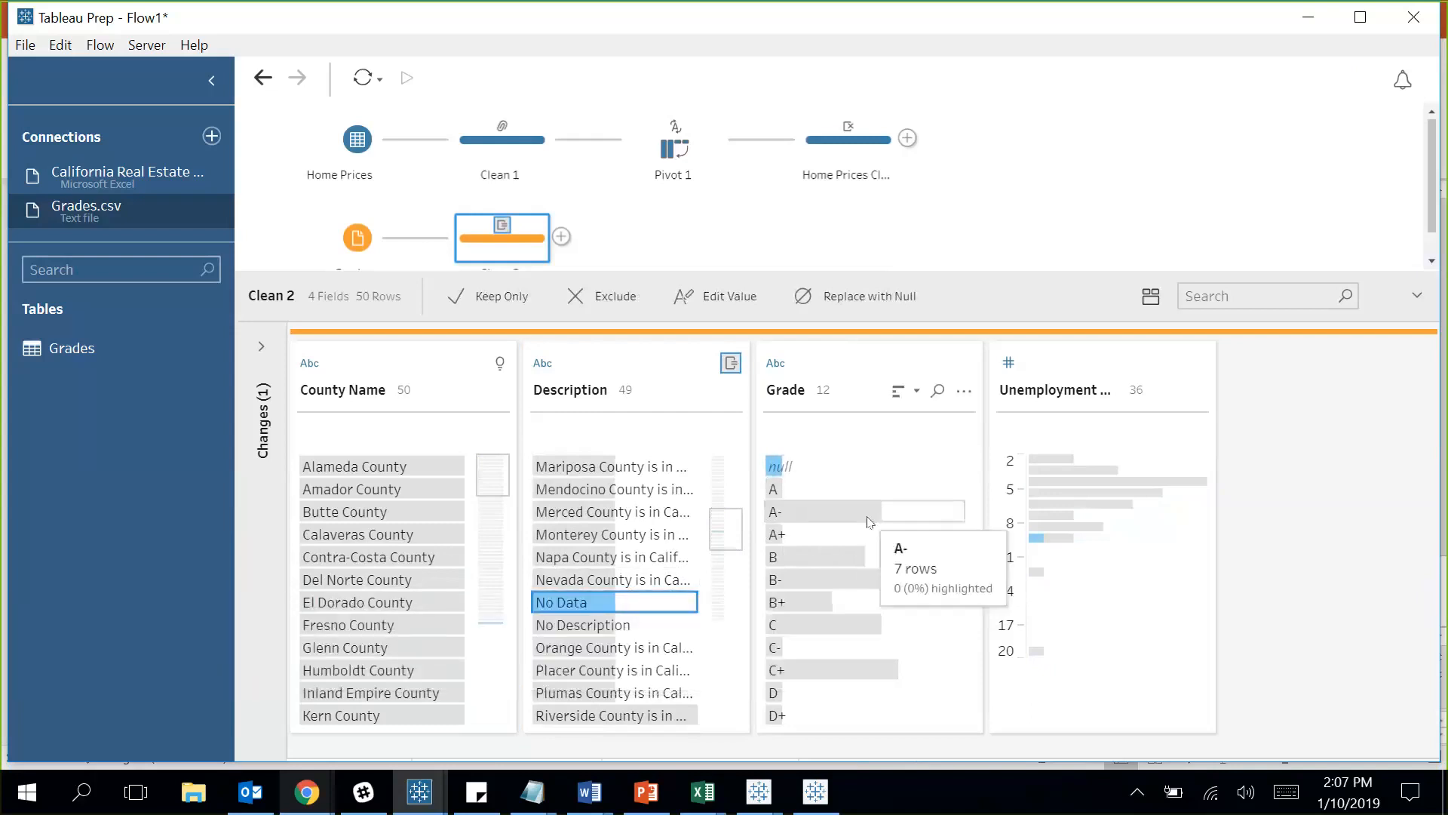
{"action": "double_click", "coordinate": [837, 467]}
{"action": "type", "text": "No Data"}
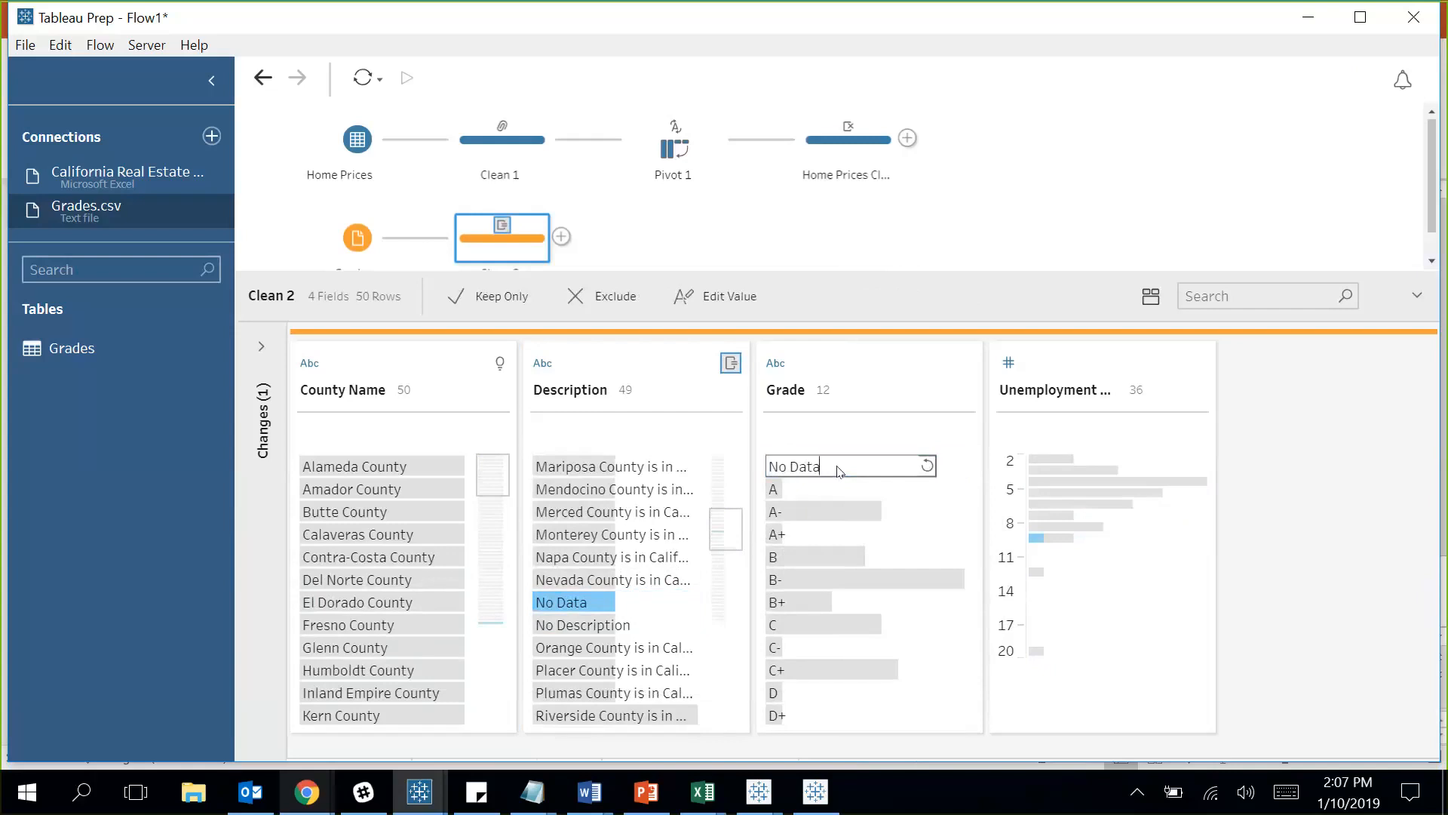
{"action": "key", "text": "Return"}
{"action": "left_click", "coordinate": [888, 420]}
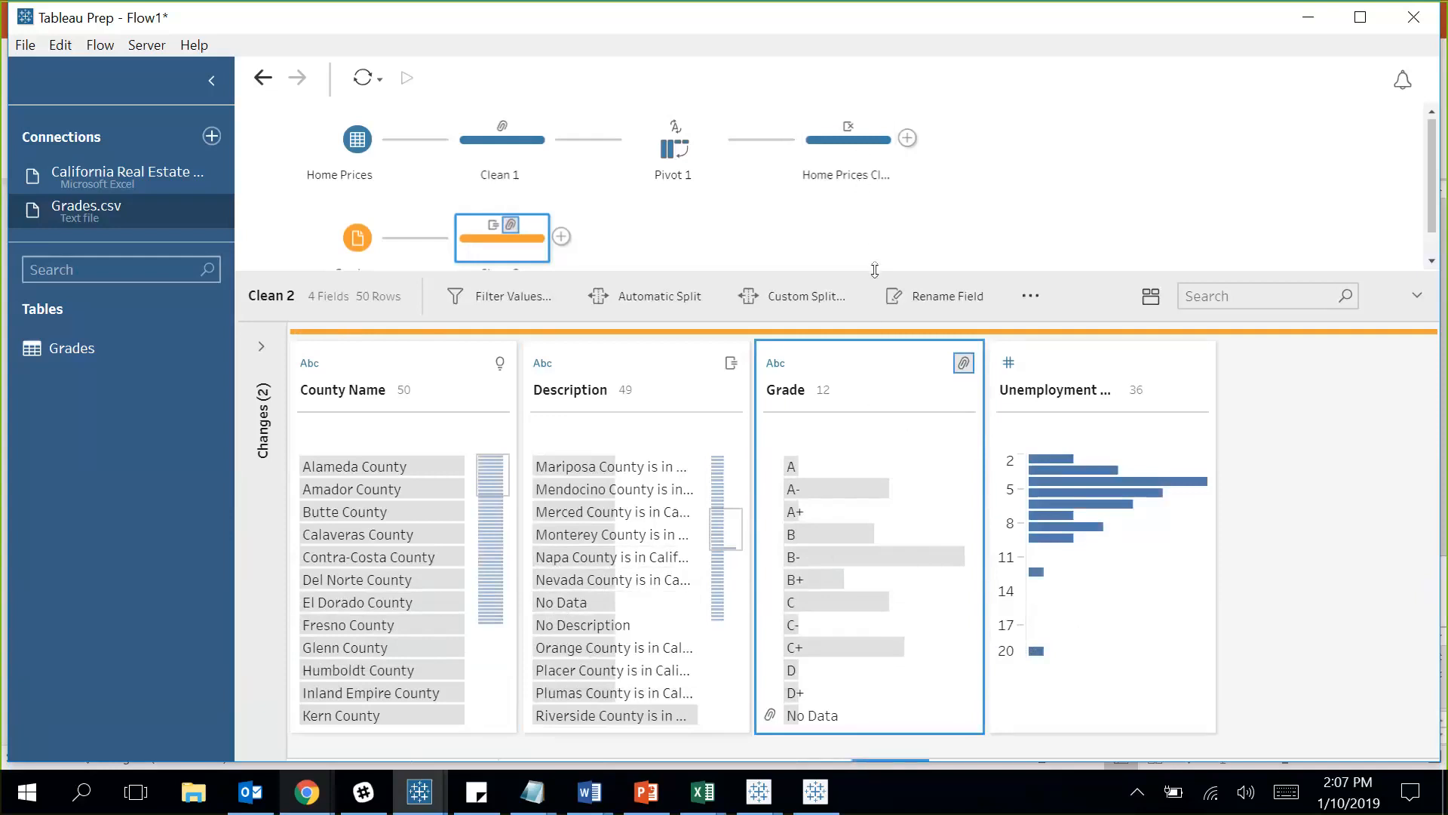
{"action": "left_click_drag", "start_coordinate": [873, 270], "coordinate": [869, 301]}
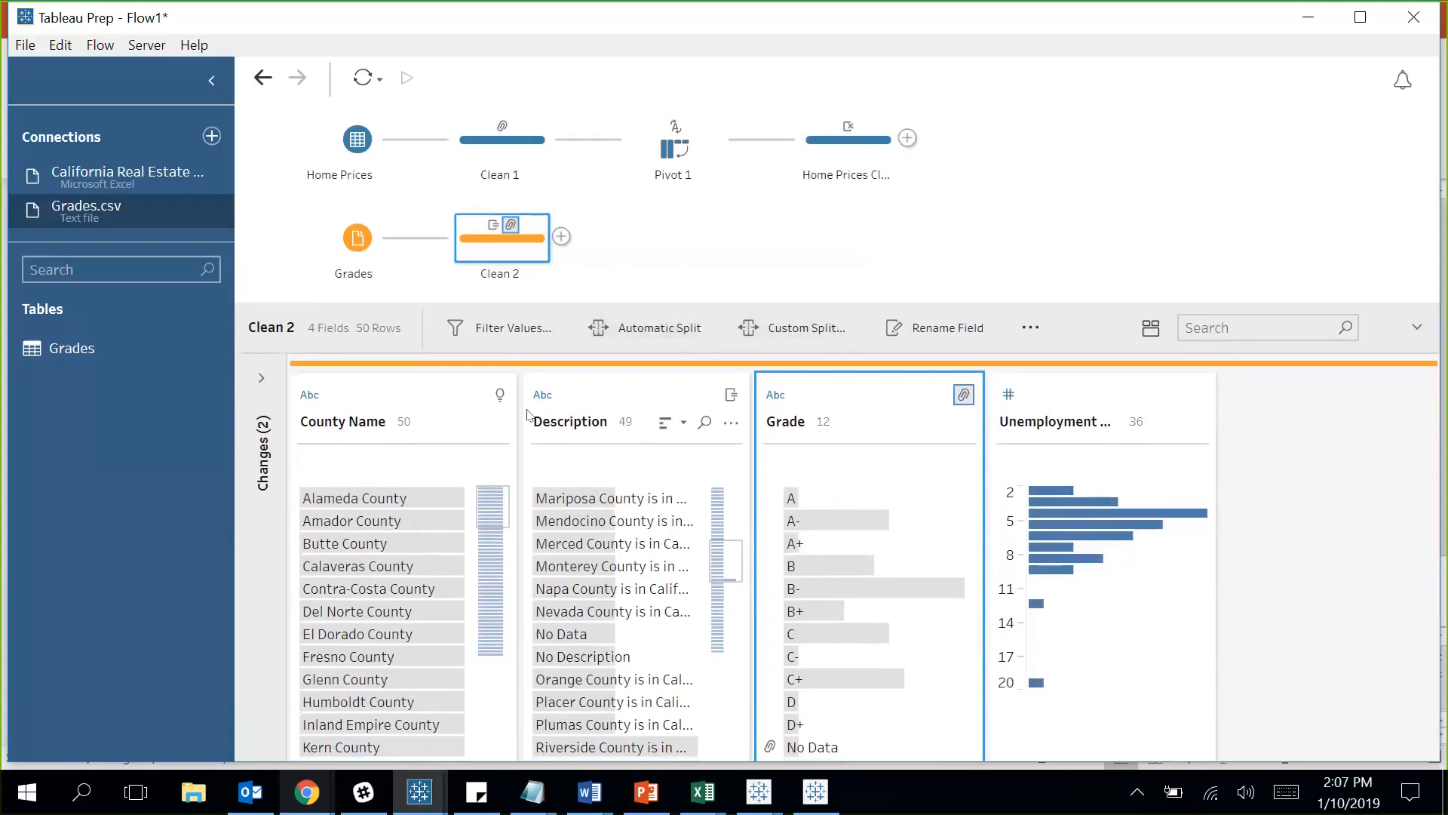
{"action": "left_click", "coordinate": [867, 149]}
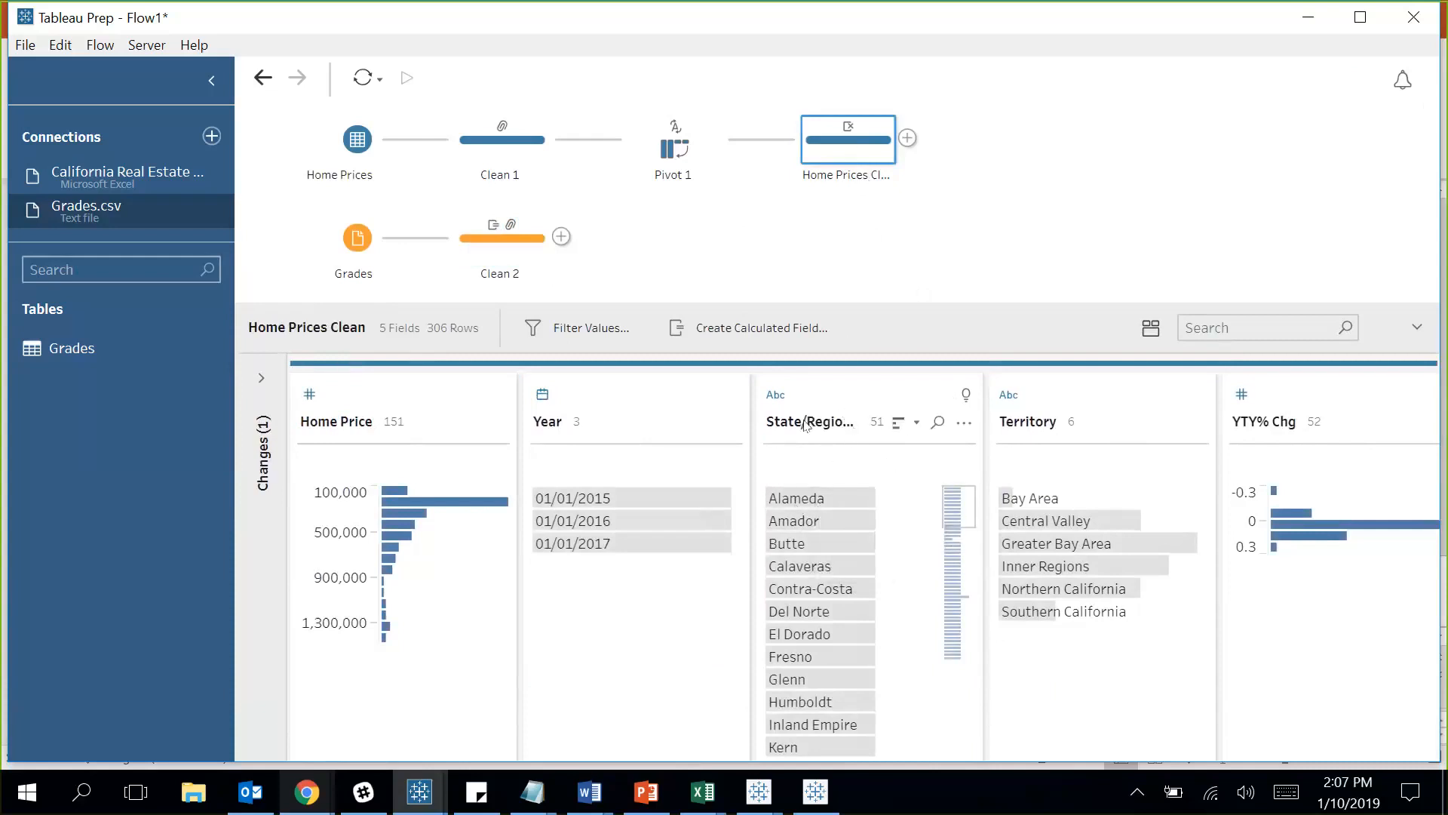
{"action": "left_click", "coordinate": [517, 252]}
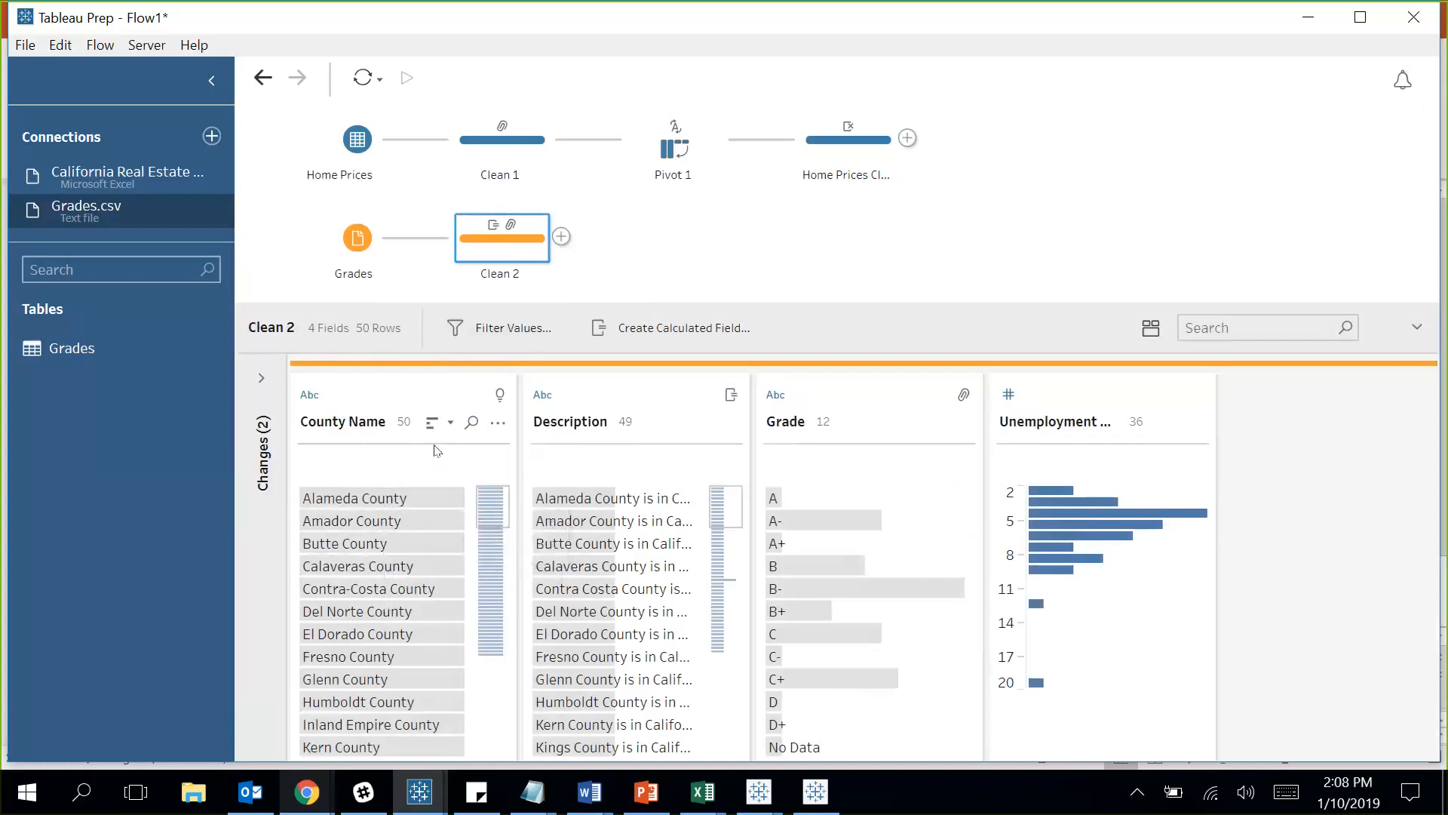
Custom-split the County Name field on the word 'County'.
{"action": "left_click", "coordinate": [499, 423]}
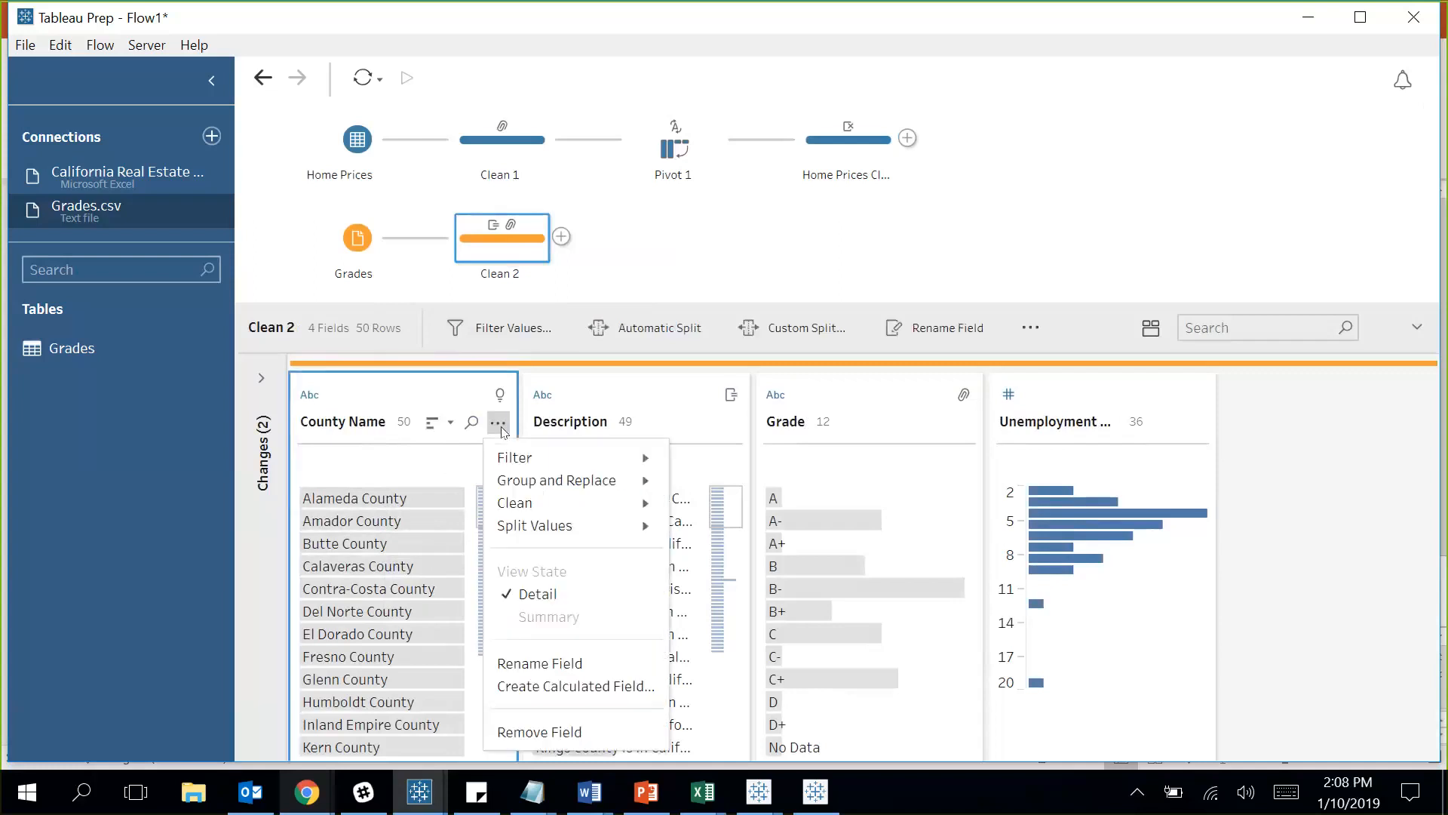
{"action": "mouse_move", "coordinate": [568, 526]}
{"action": "mouse_move", "coordinate": [596, 528]}
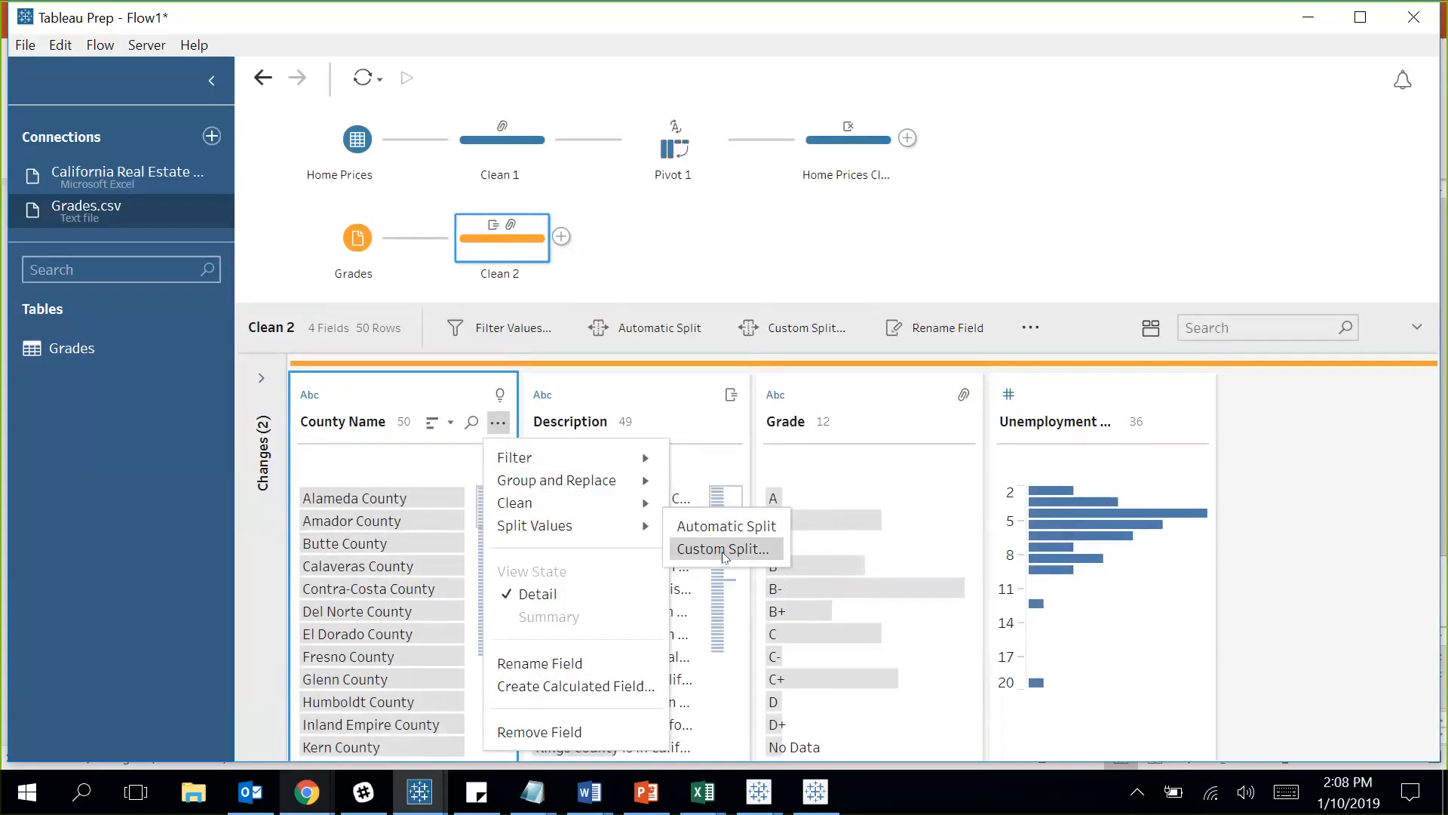
{"action": "left_click", "coordinate": [723, 549]}
{"action": "type", "text": "County"}
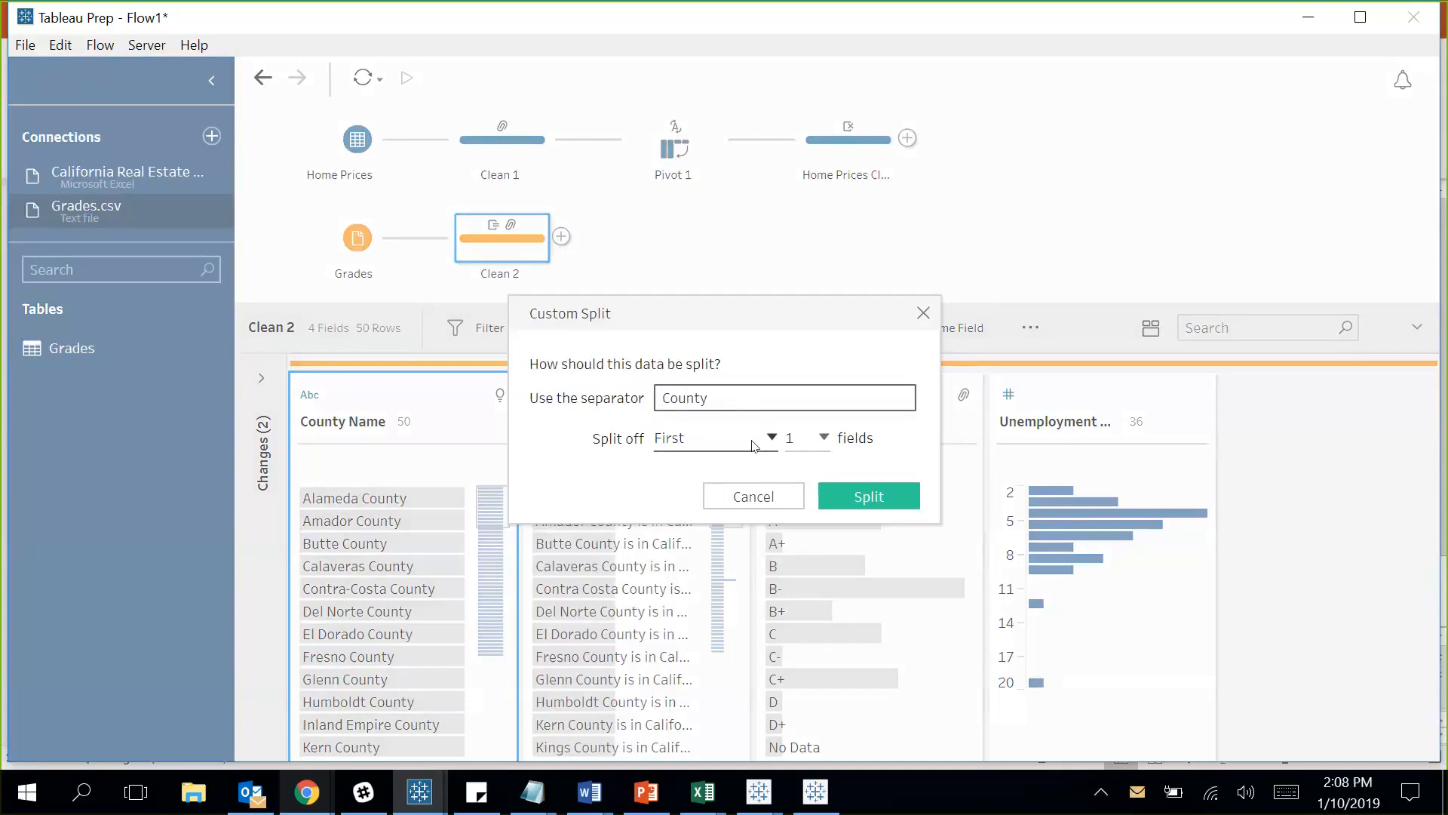
{"action": "left_click", "coordinate": [857, 503]}
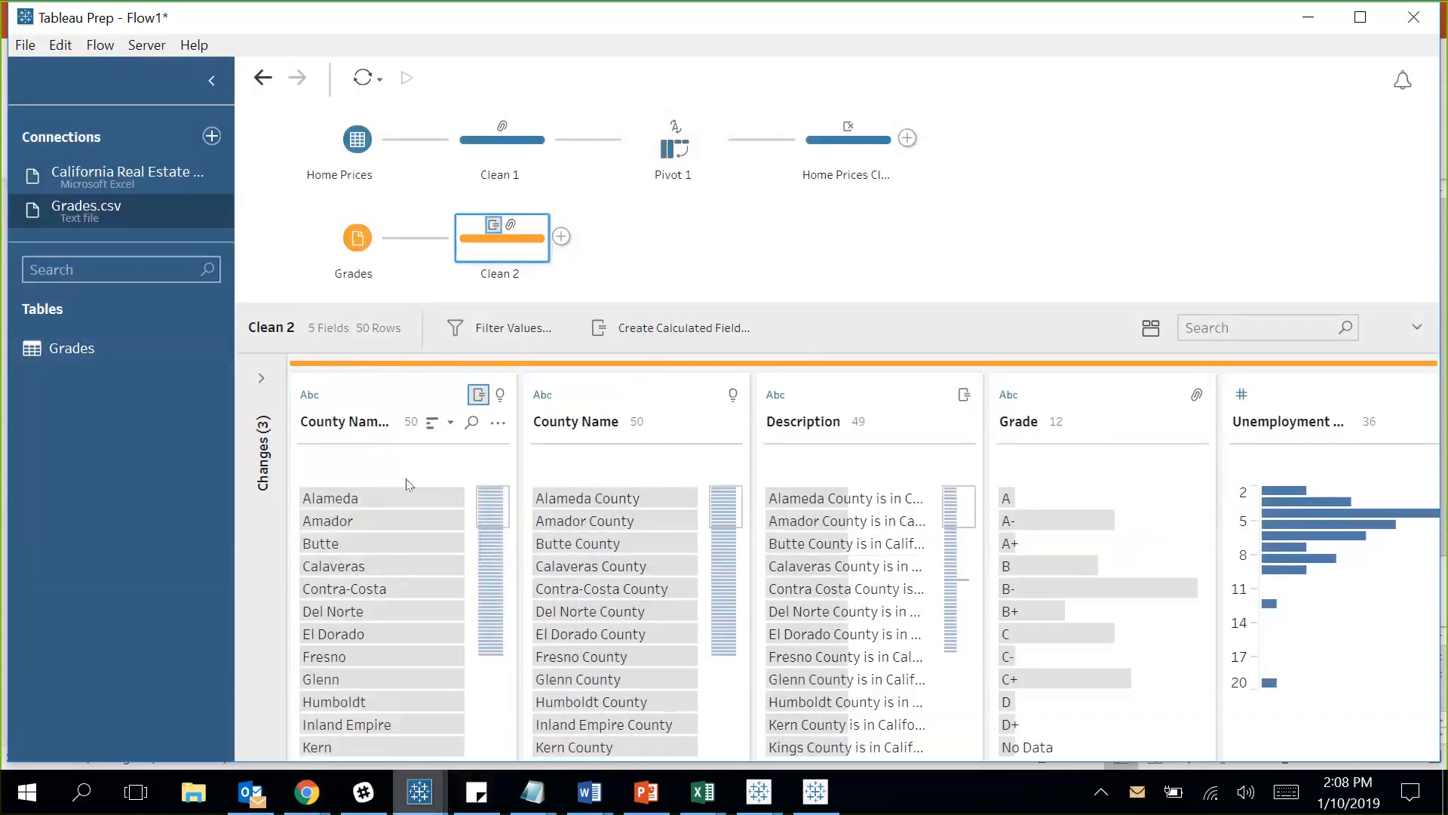
Remove the original County Name field from Clean 2.
{"action": "scroll", "coordinate": [422, 510], "scroll_direction": "down", "scroll_amount": 5}
{"action": "scroll", "coordinate": [422, 512], "scroll_direction": "up", "scroll_amount": 5}
{"action": "left_click", "coordinate": [656, 402]}
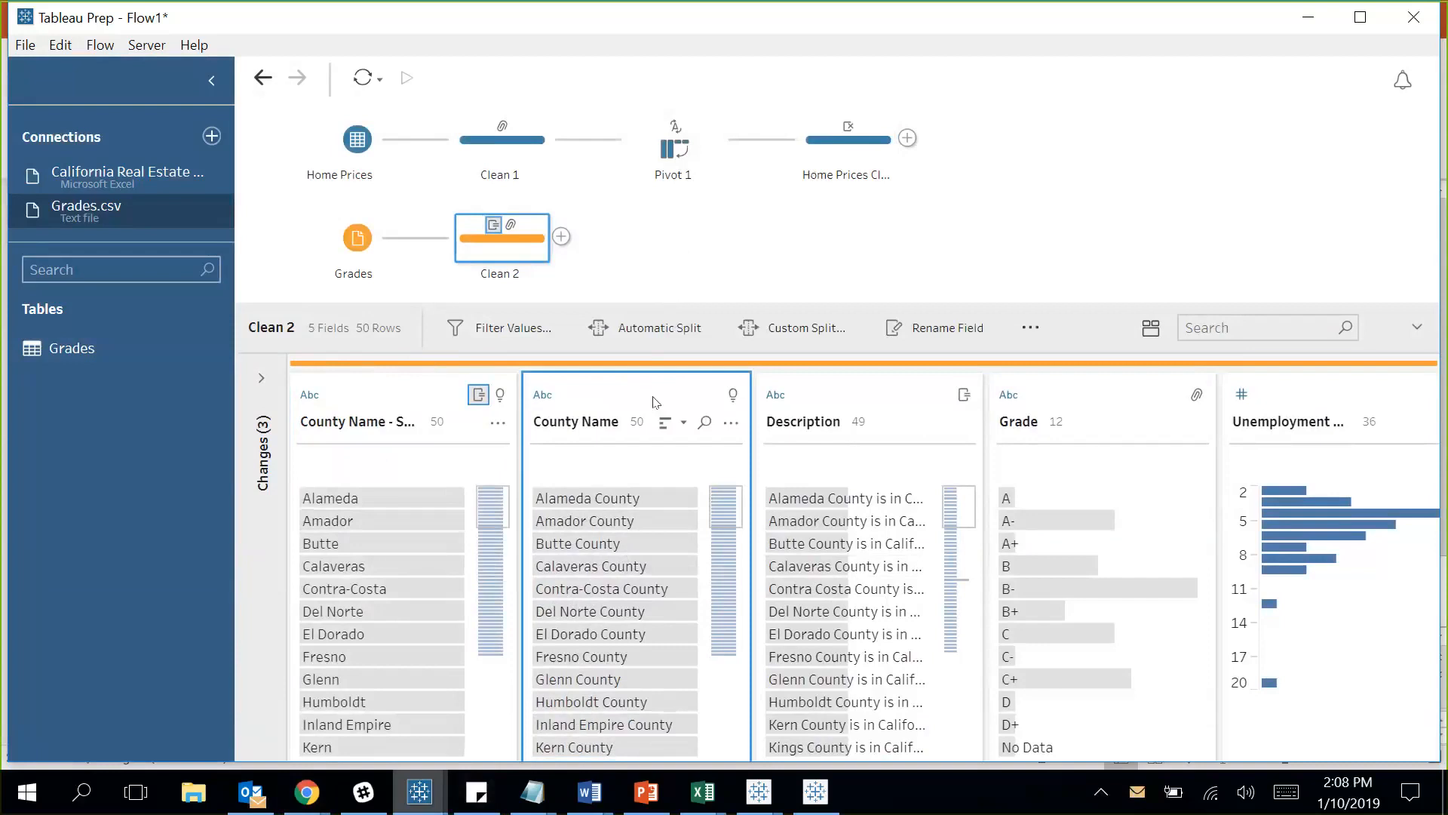
{"action": "right_click", "coordinate": [656, 402]}
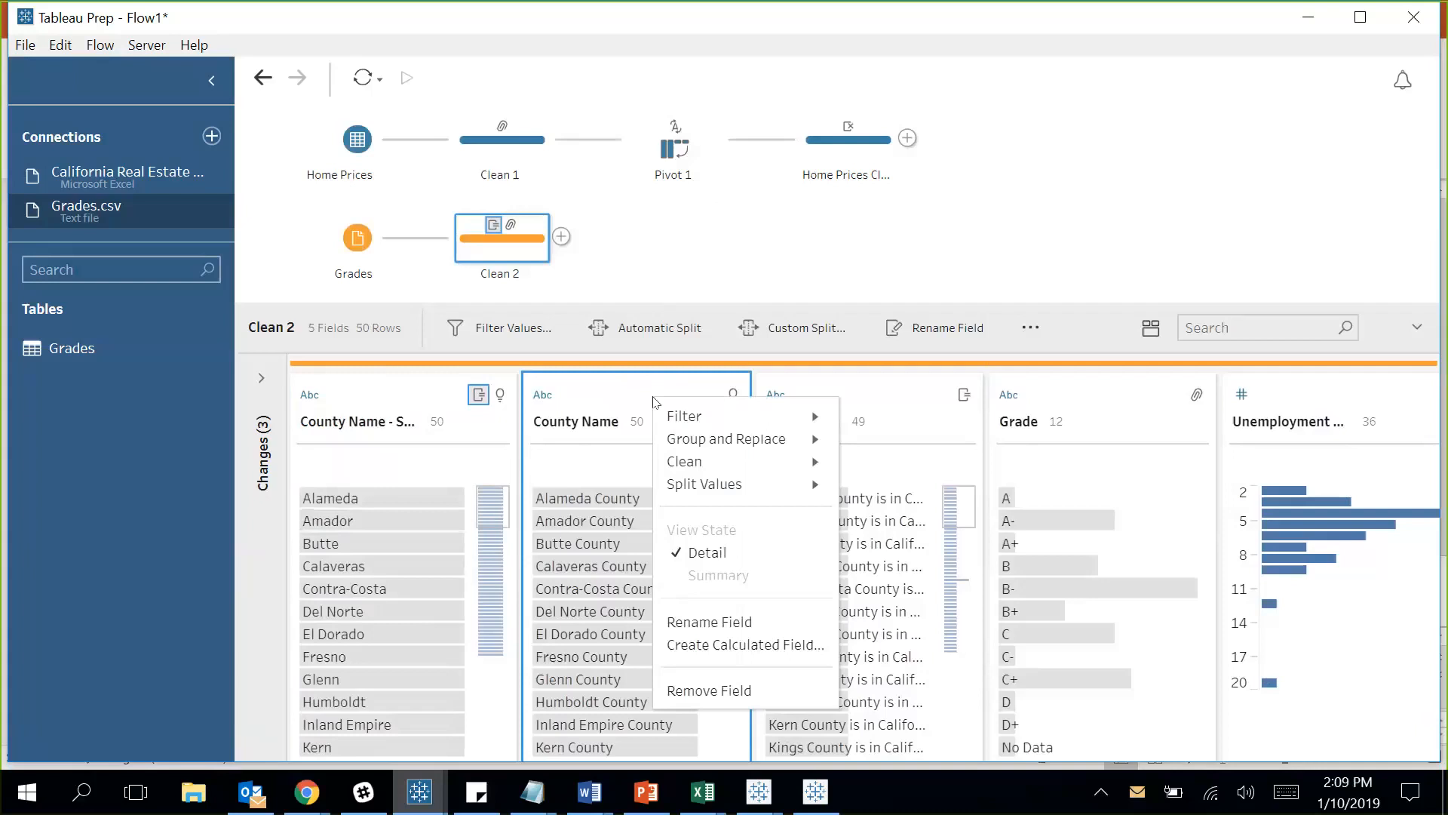
{"action": "left_click", "coordinate": [707, 692]}
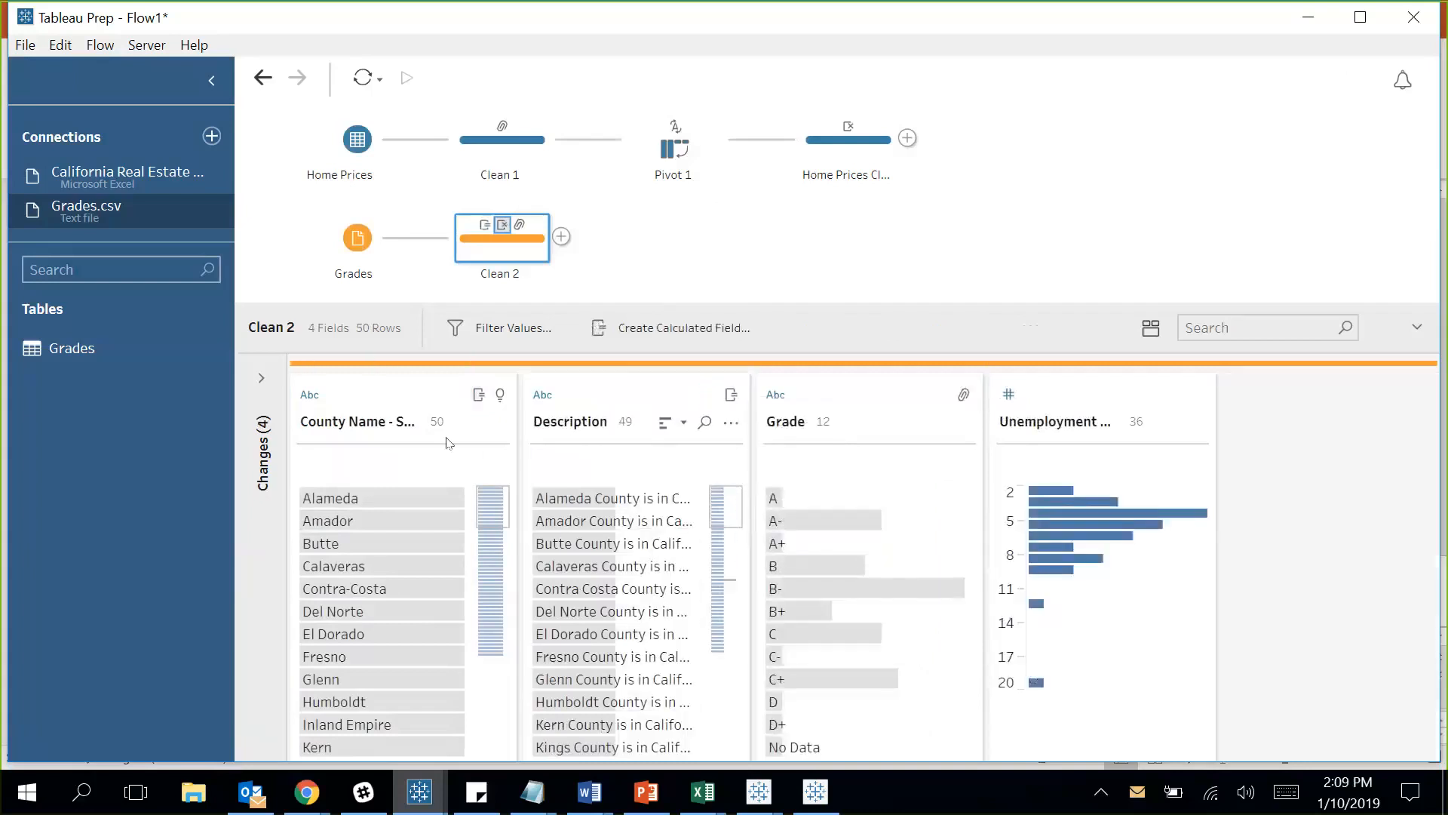
Rename the split-off first field to County.
{"action": "double_click", "coordinate": [338, 420]}
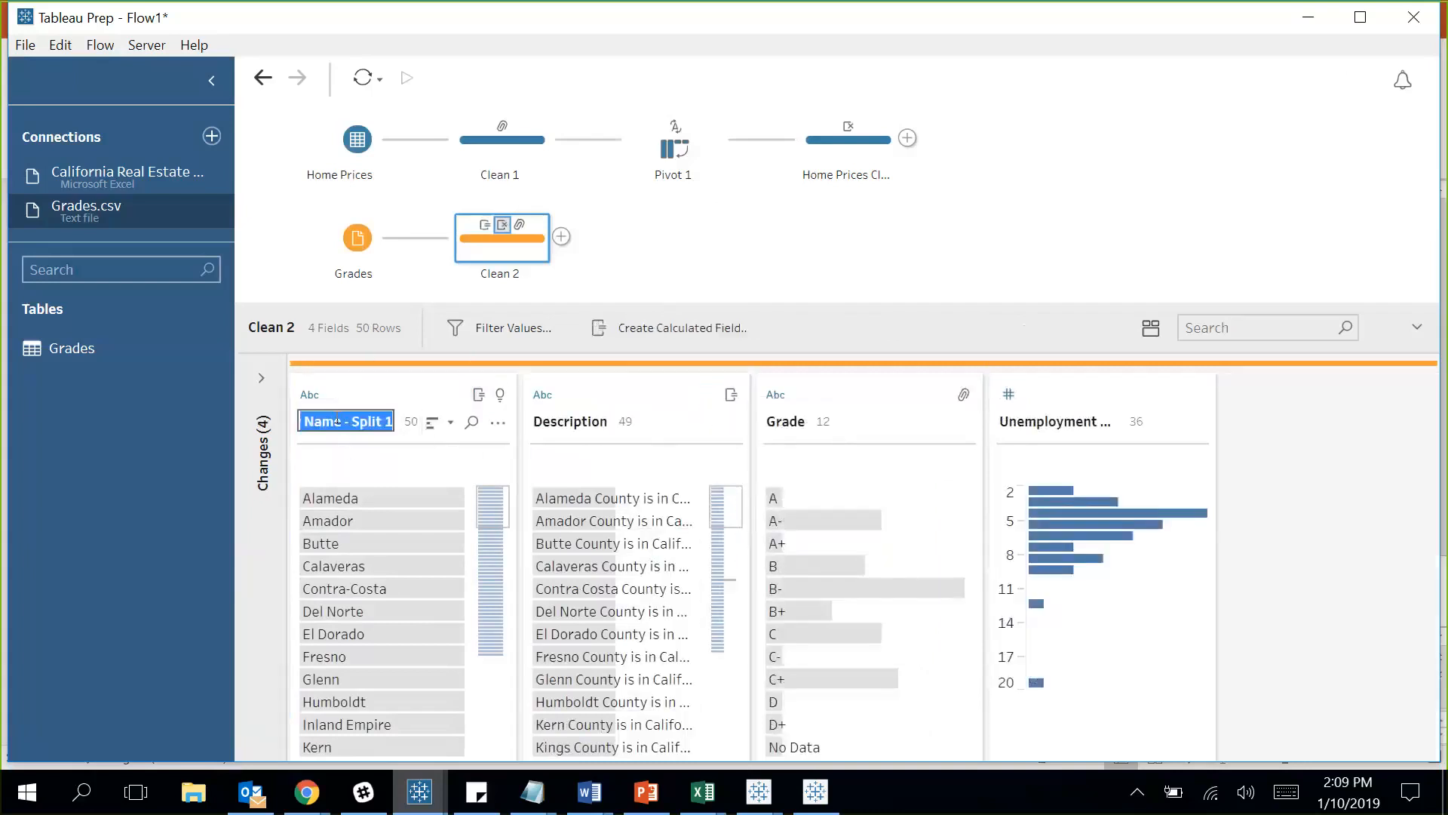
{"action": "type", "text": "County"}
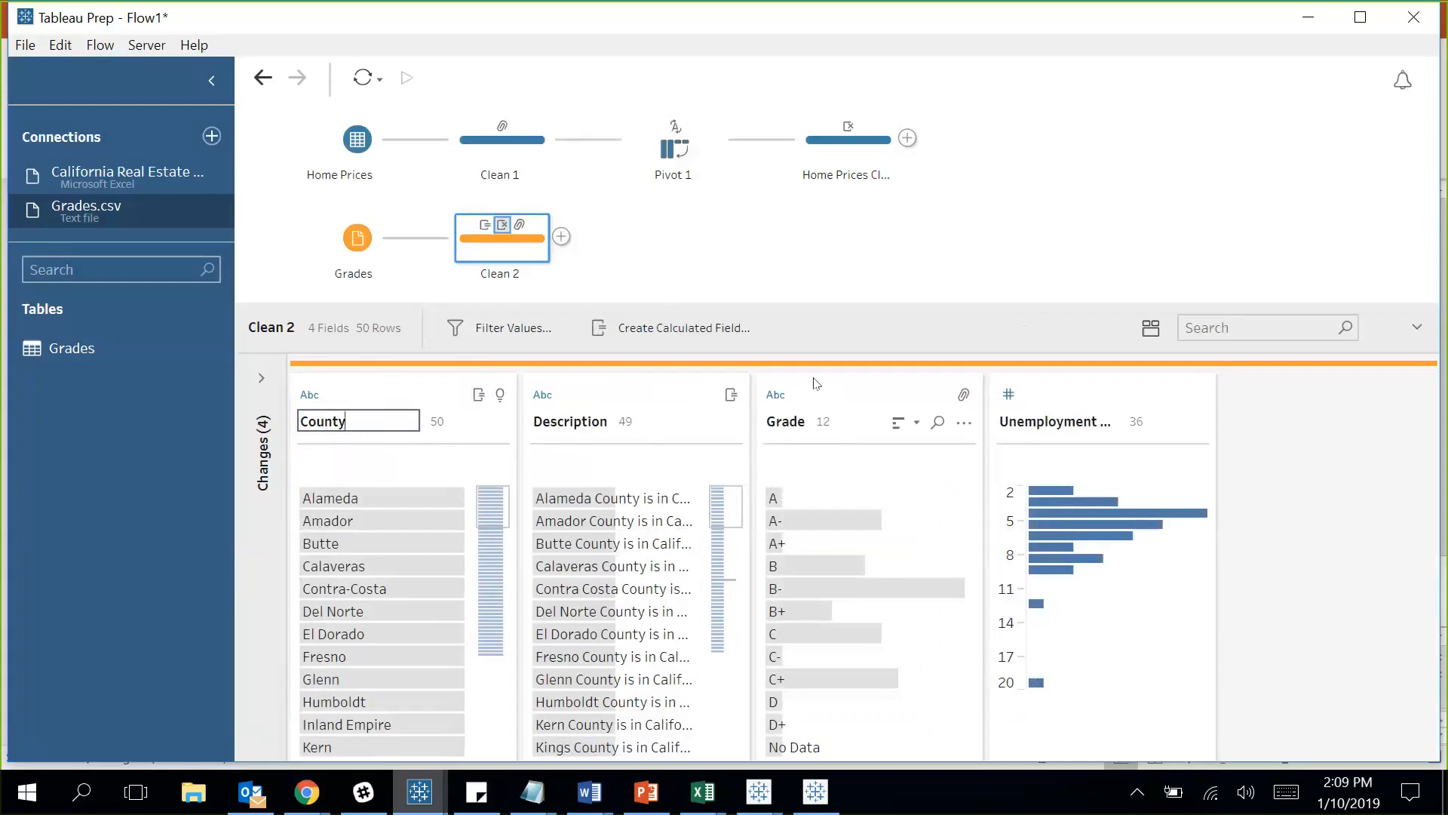
{"action": "key", "text": "Return"}
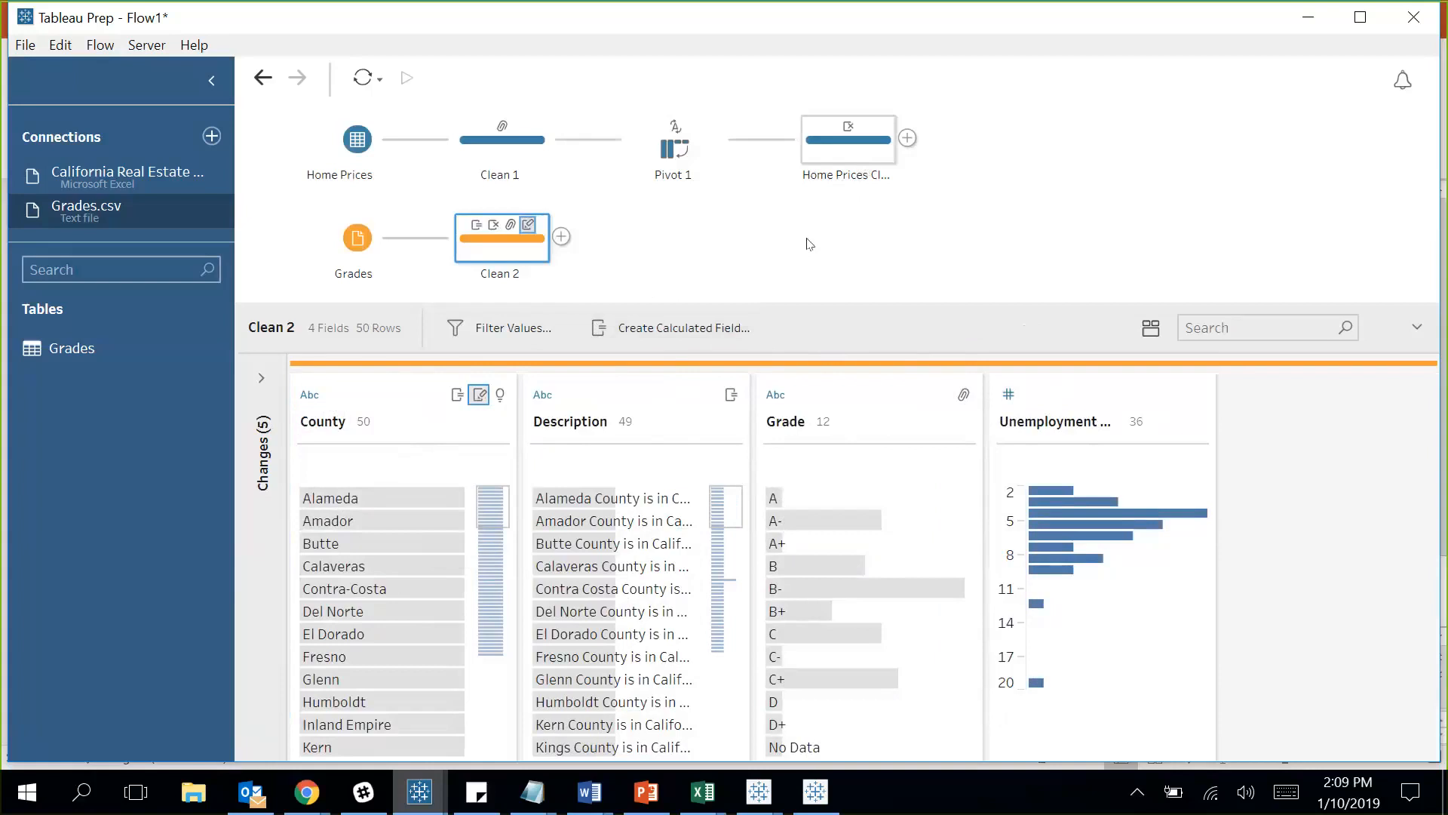
Rename the Clean 2 step to Grades.
{"action": "double_click", "coordinate": [499, 272]}
{"action": "type", "text": "Grades"}
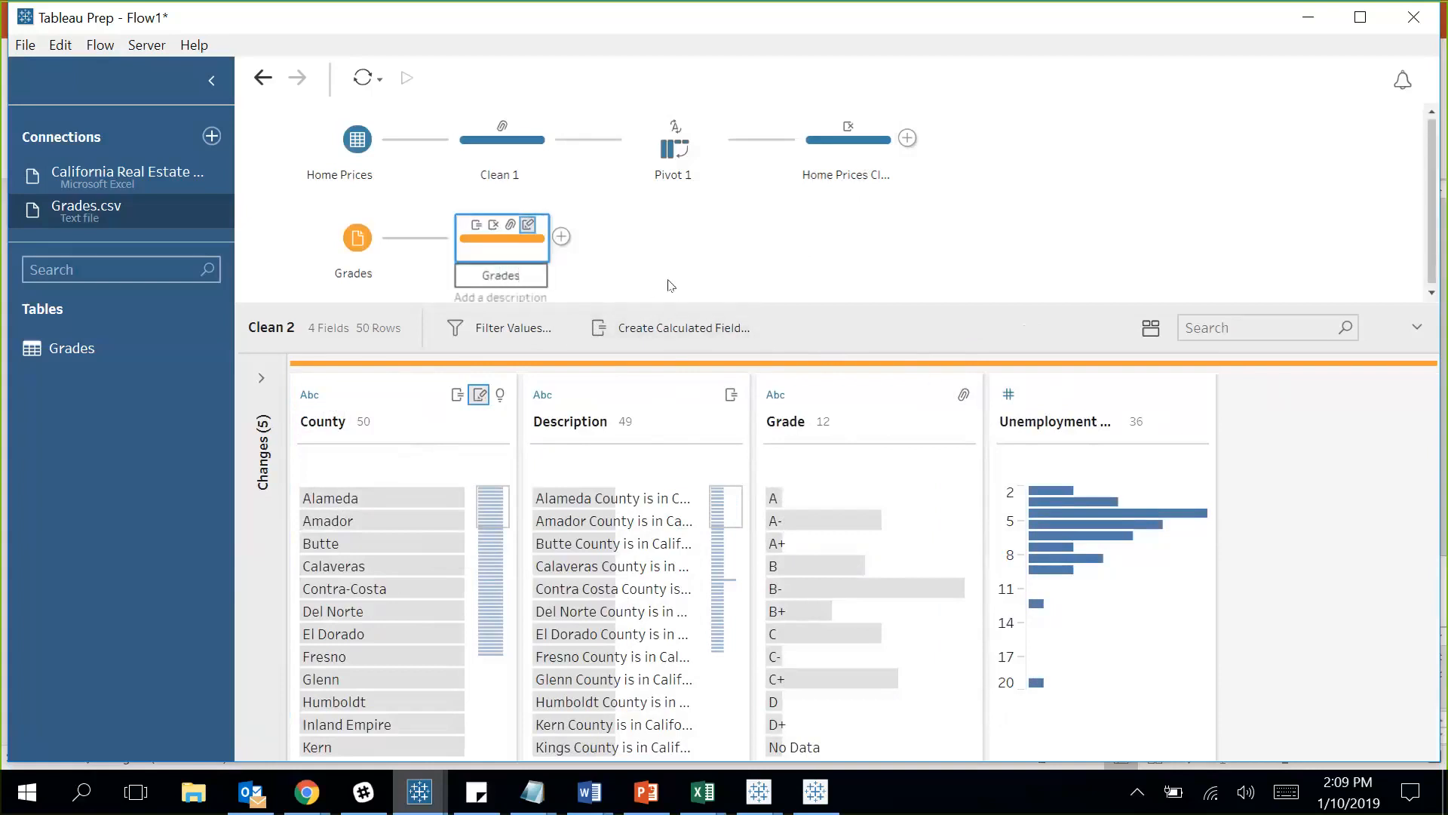
{"action": "left_click", "coordinate": [670, 285]}
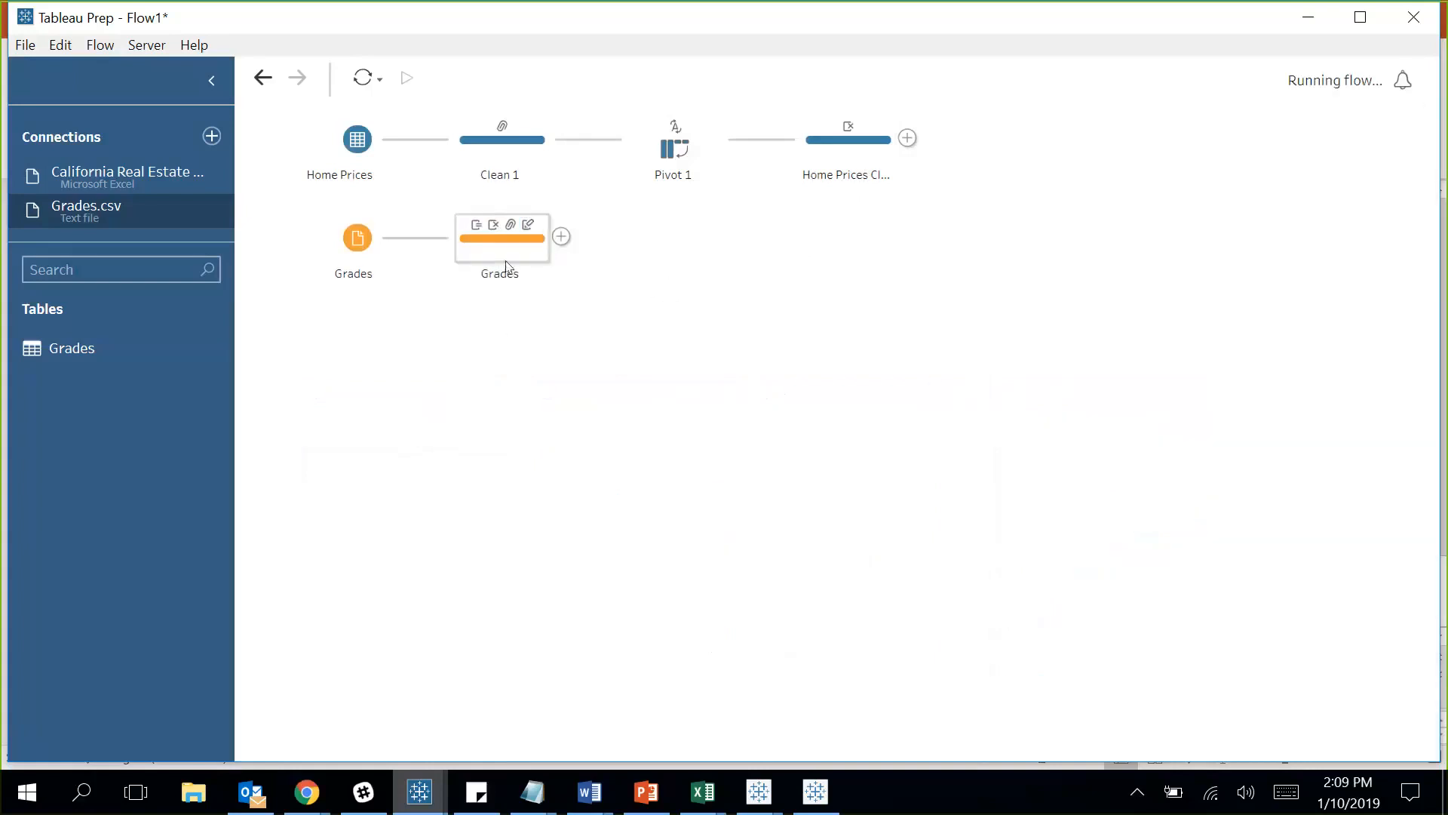
{"action": "left_click", "coordinate": [507, 262]}
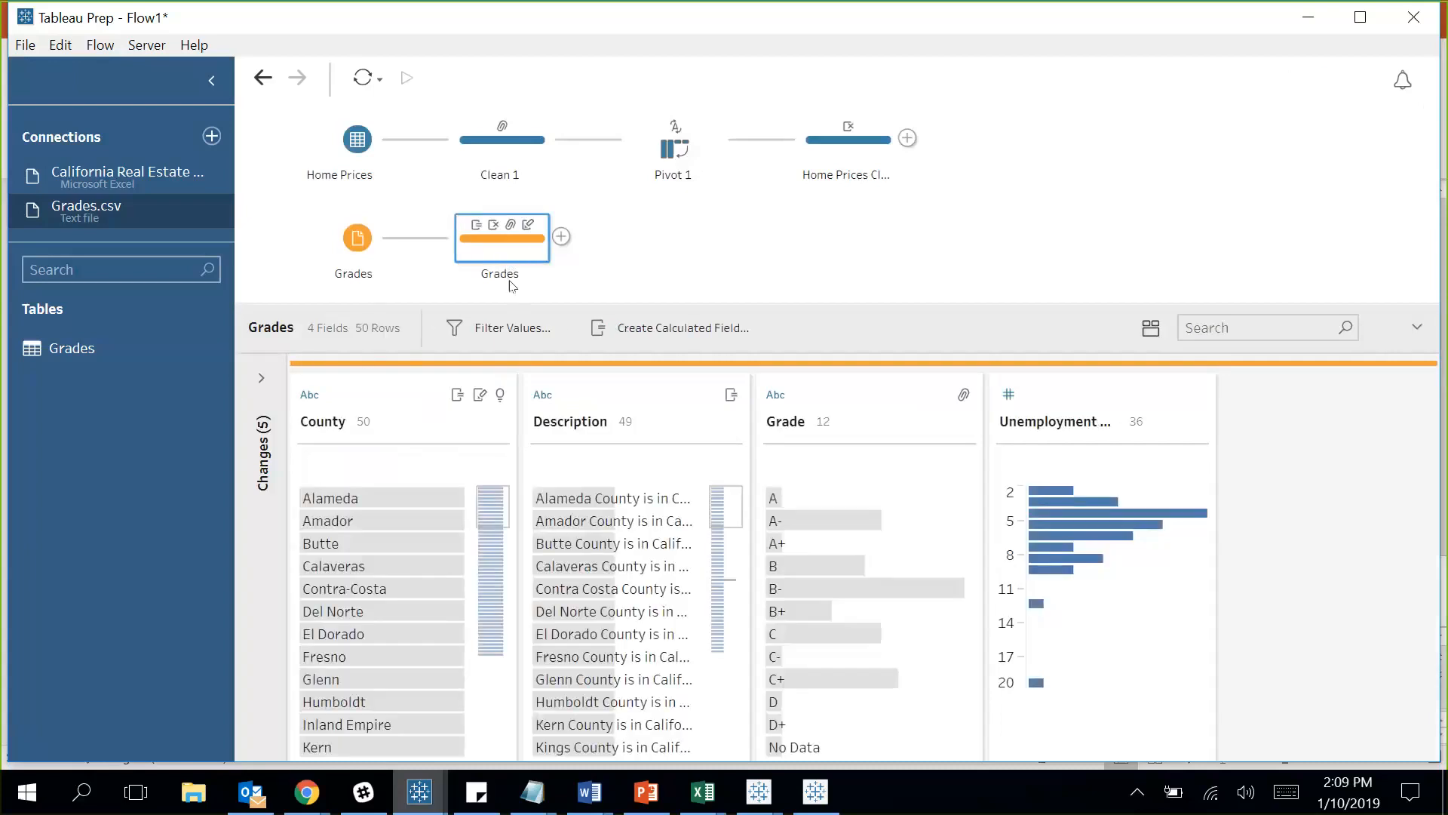
{"action": "right_click", "coordinate": [511, 260]}
{"action": "left_click", "coordinate": [809, 209]}
Drop the Grades step onto Home Prices Clean's Join target to create Join 1.
{"action": "left_click", "coordinate": [909, 139]}
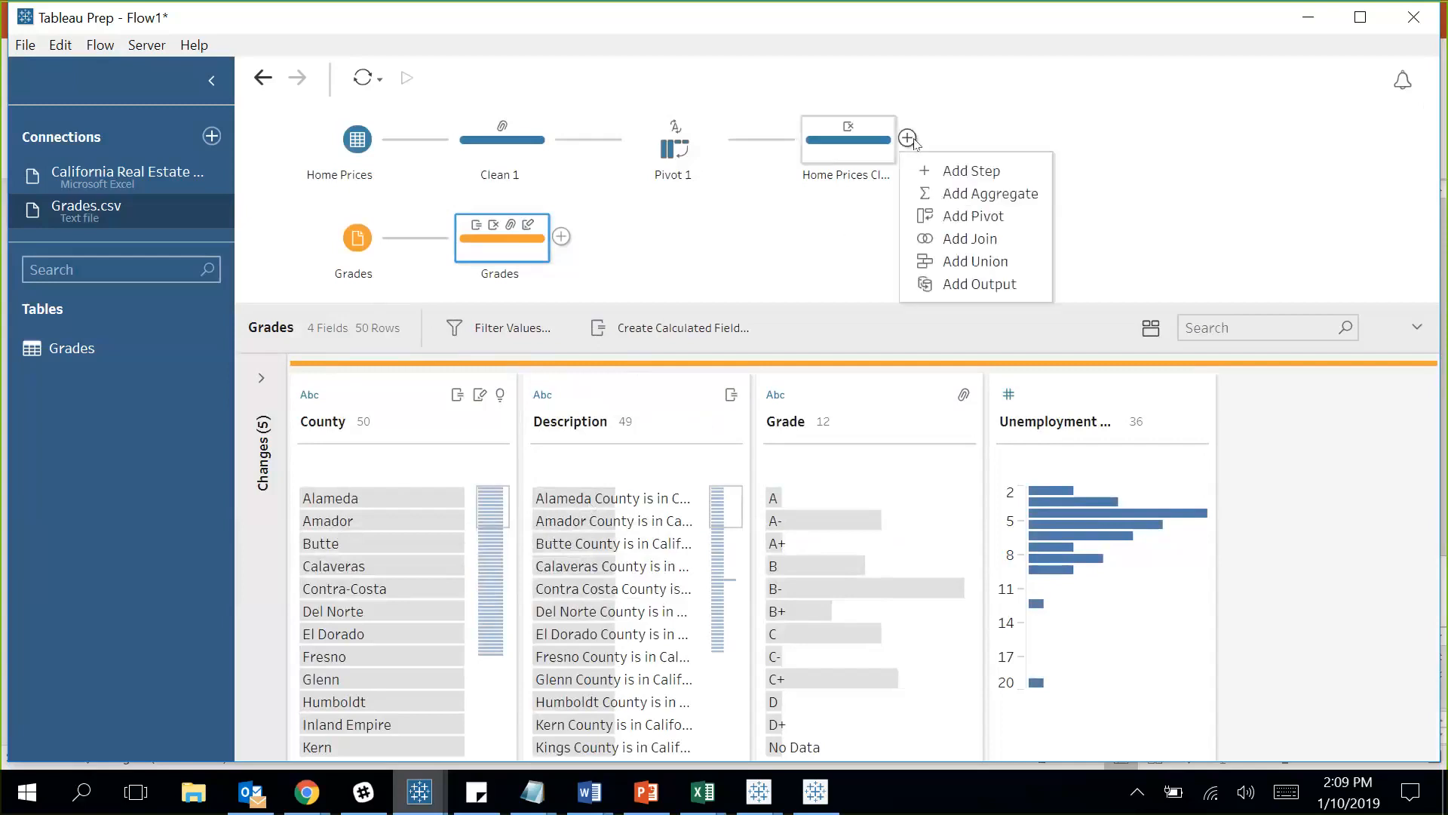
{"action": "left_click", "coordinate": [770, 228]}
{"action": "left_click_drag", "start_coordinate": [509, 254], "coordinate": [921, 165]}
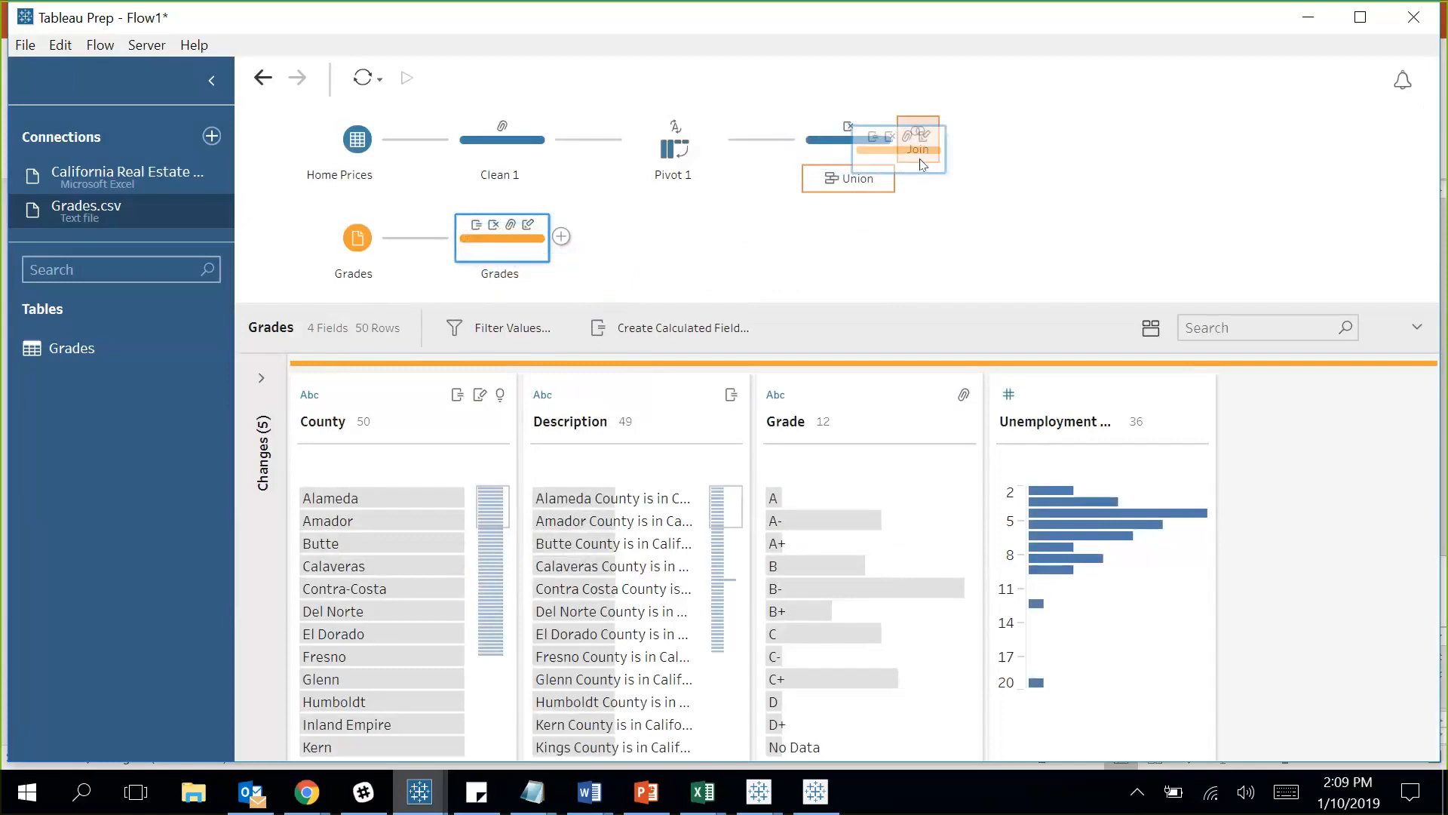
{"action": "left_click_drag", "start_coordinate": [921, 164], "coordinate": [922, 163]}
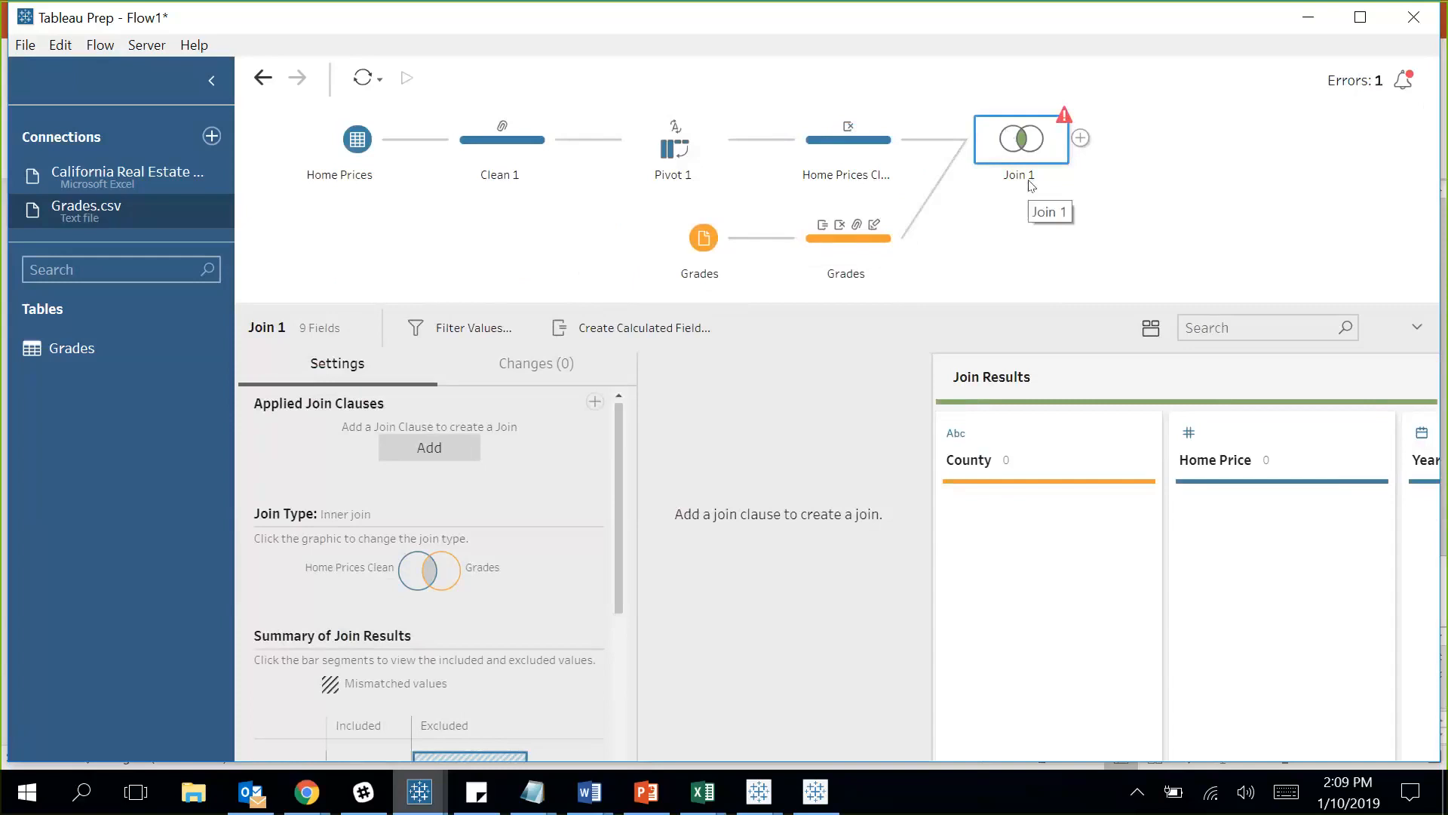
Add a join clause matching State/Region/County to the Grades County field.
{"action": "left_click", "coordinate": [451, 452]}
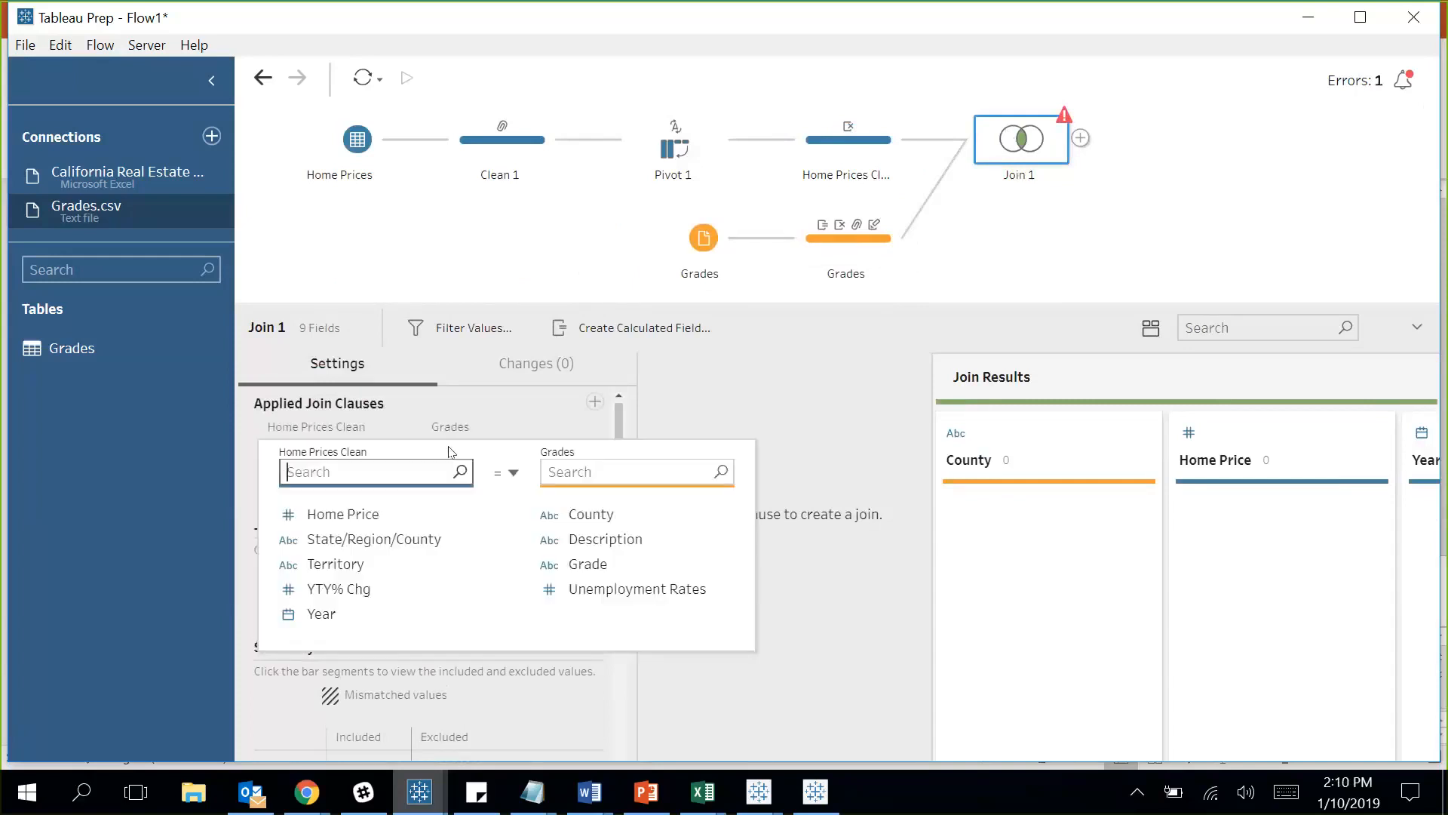
{"action": "left_click", "coordinate": [419, 540]}
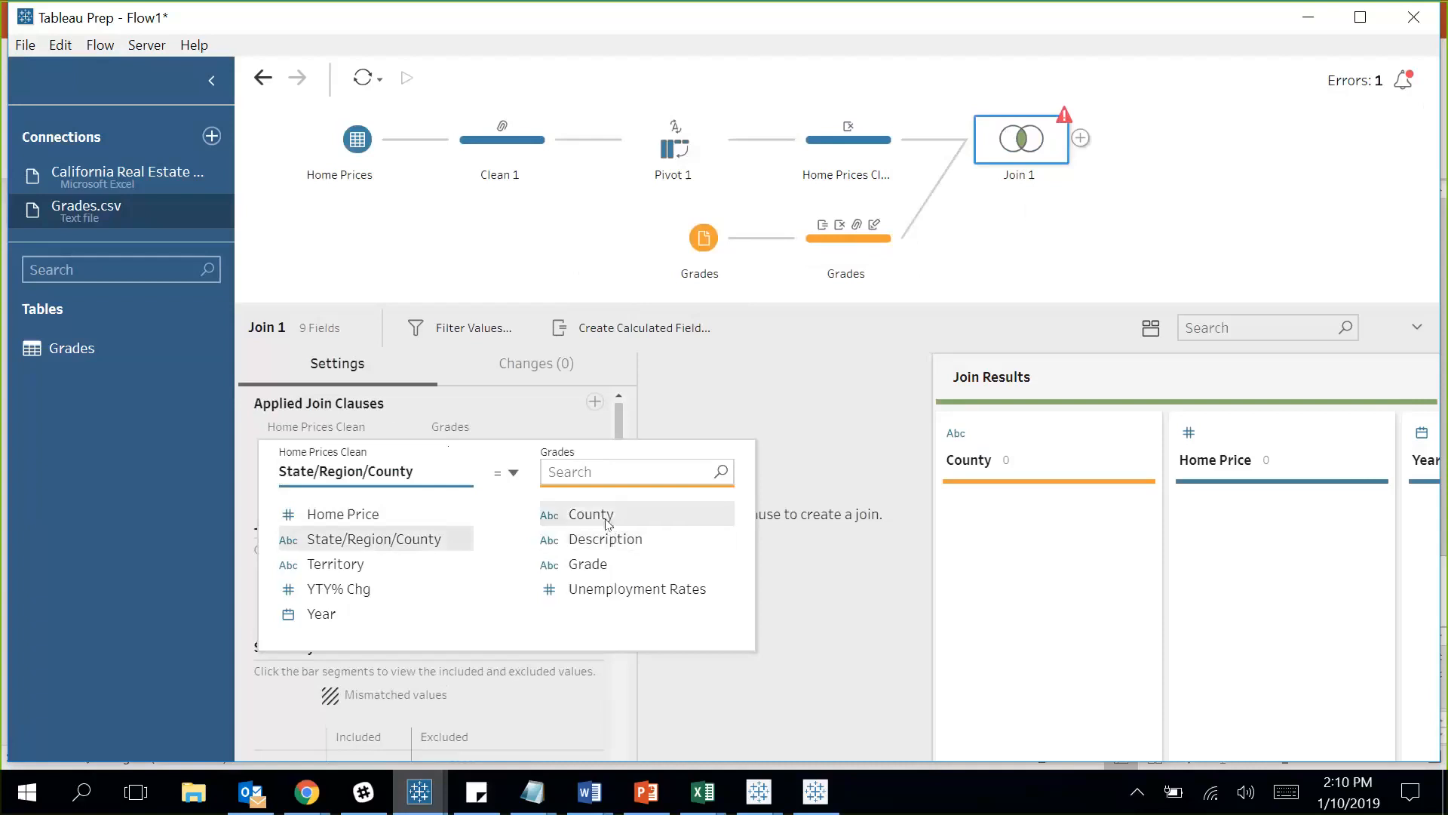
{"action": "left_click", "coordinate": [607, 520]}
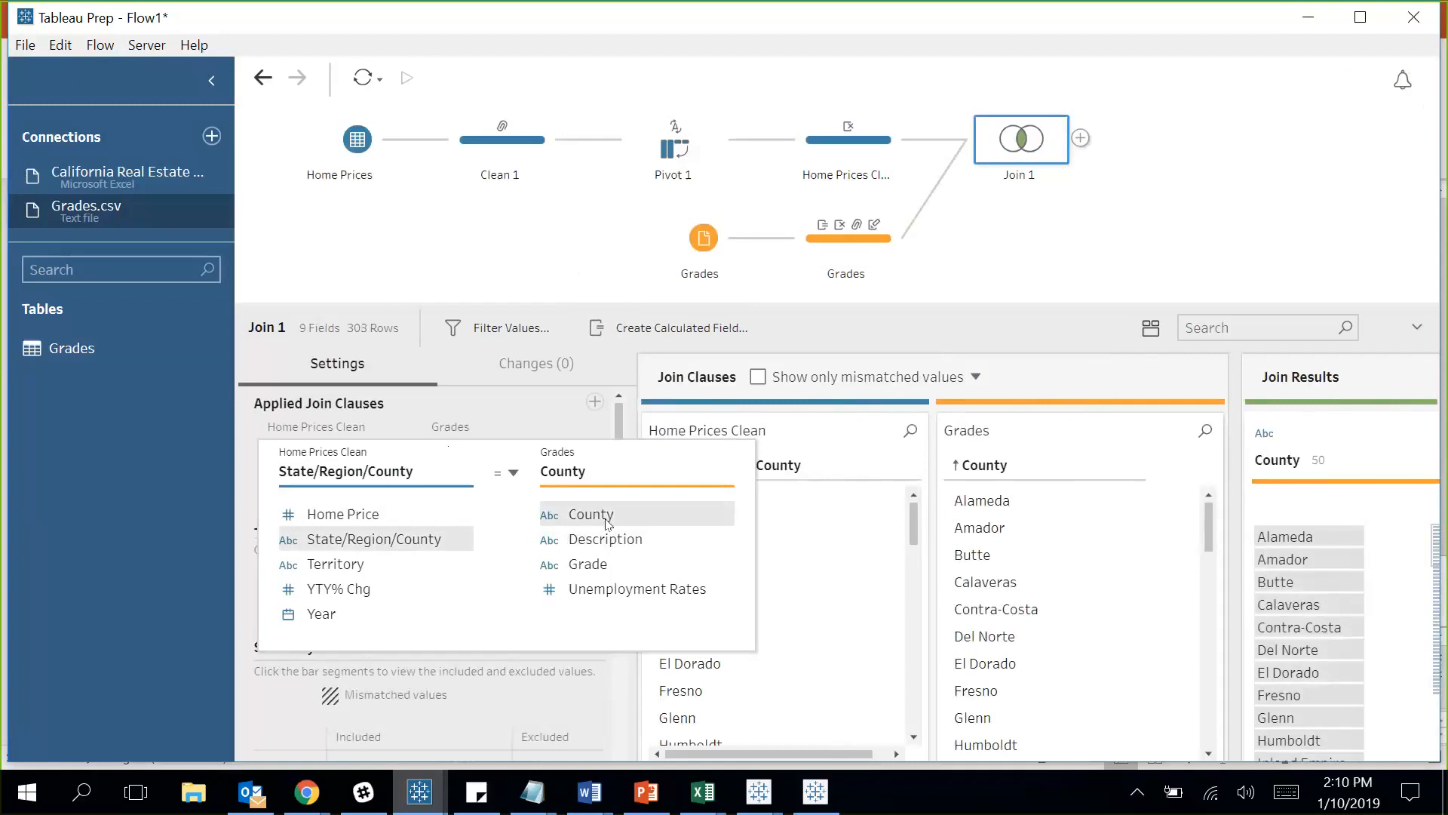
{"action": "left_click", "coordinate": [547, 415]}
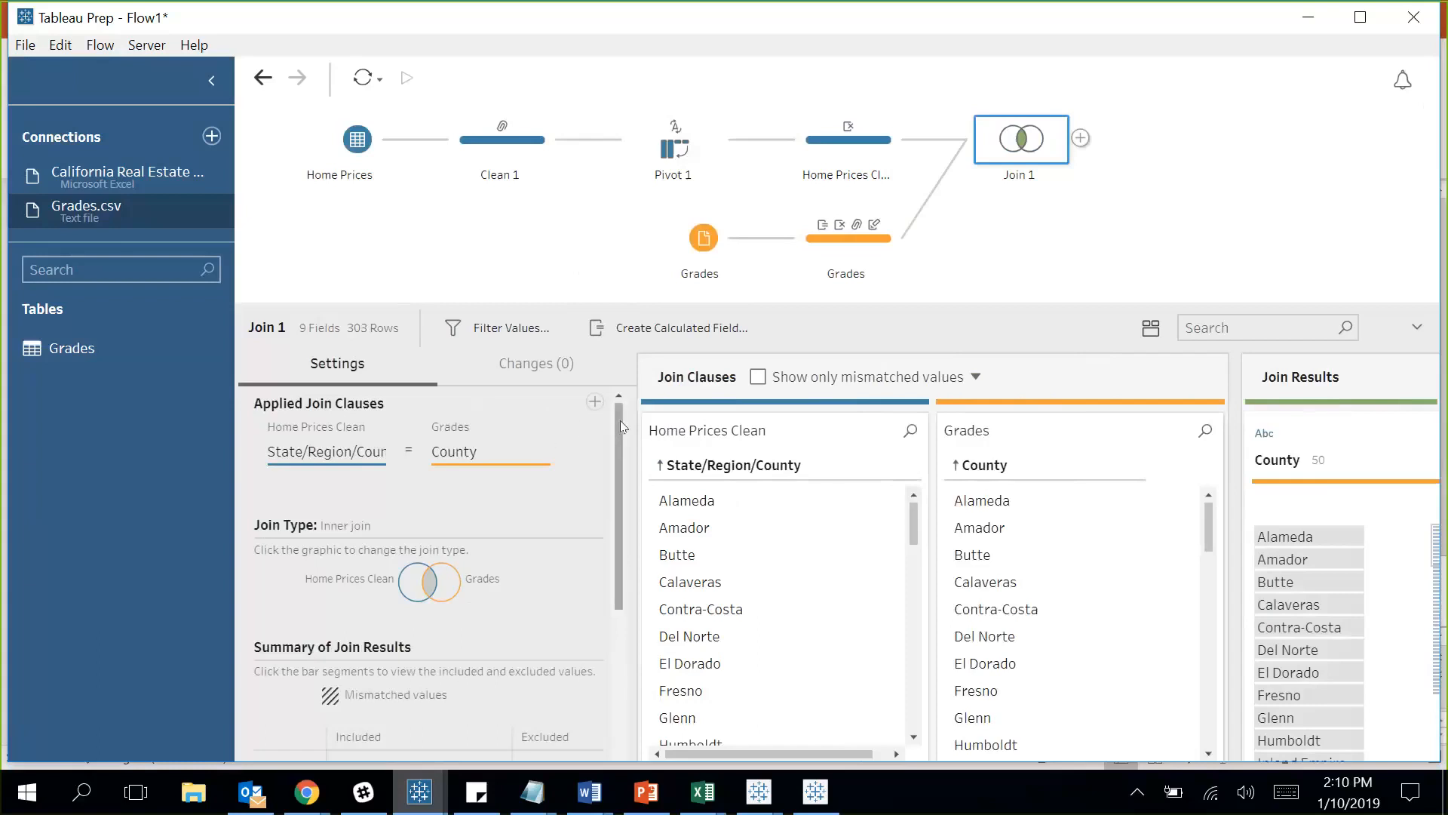
Show only mismatched values, revealing Los Angeles Metropolitan Area as unmatched.
{"action": "left_click_drag", "start_coordinate": [617, 426], "coordinate": [617, 509]}
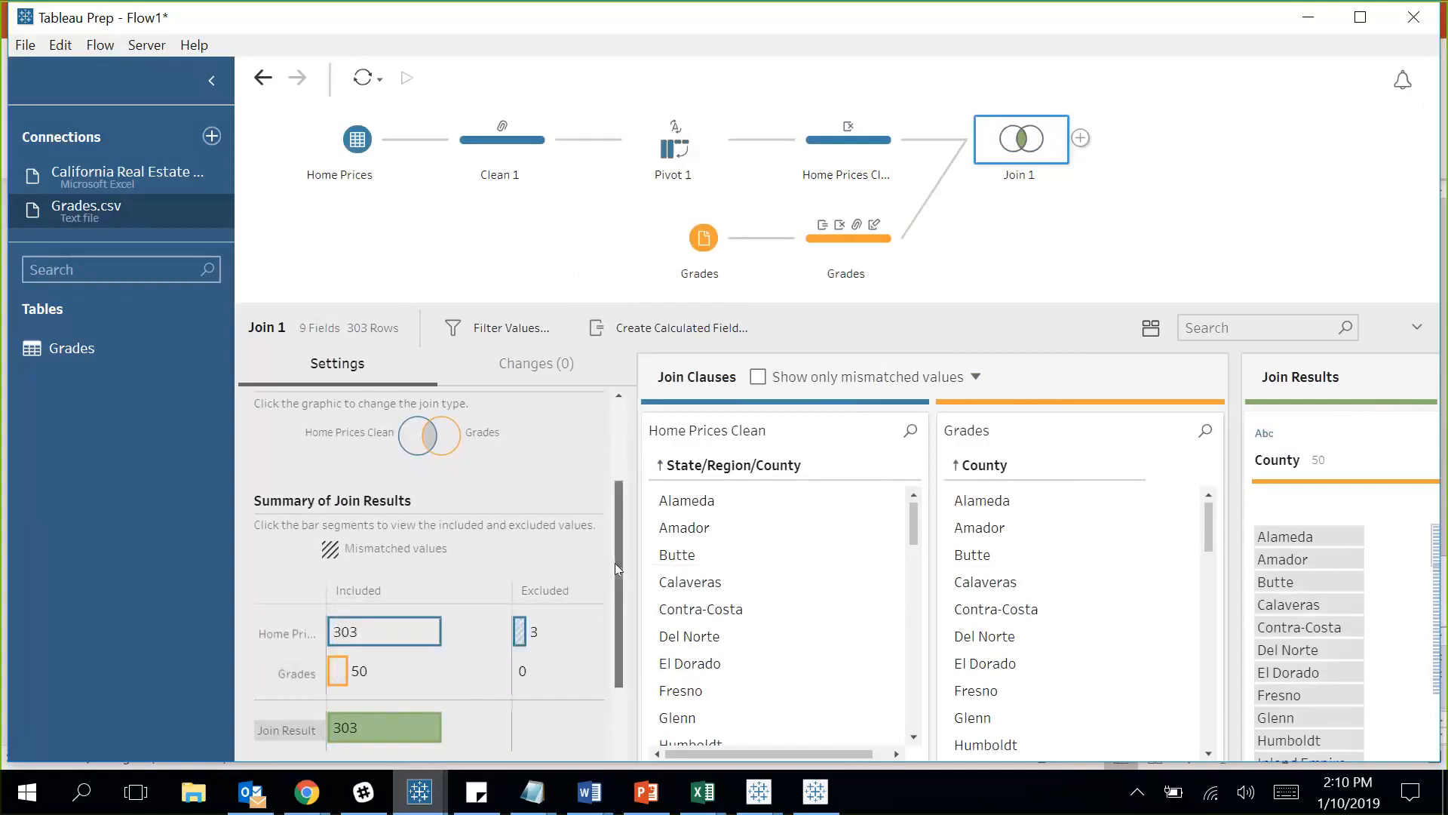
{"action": "scroll", "coordinate": [614, 563], "scroll_direction": "up", "scroll_amount": 1}
{"action": "scroll", "coordinate": [612, 504], "scroll_direction": "up", "scroll_amount": 2}
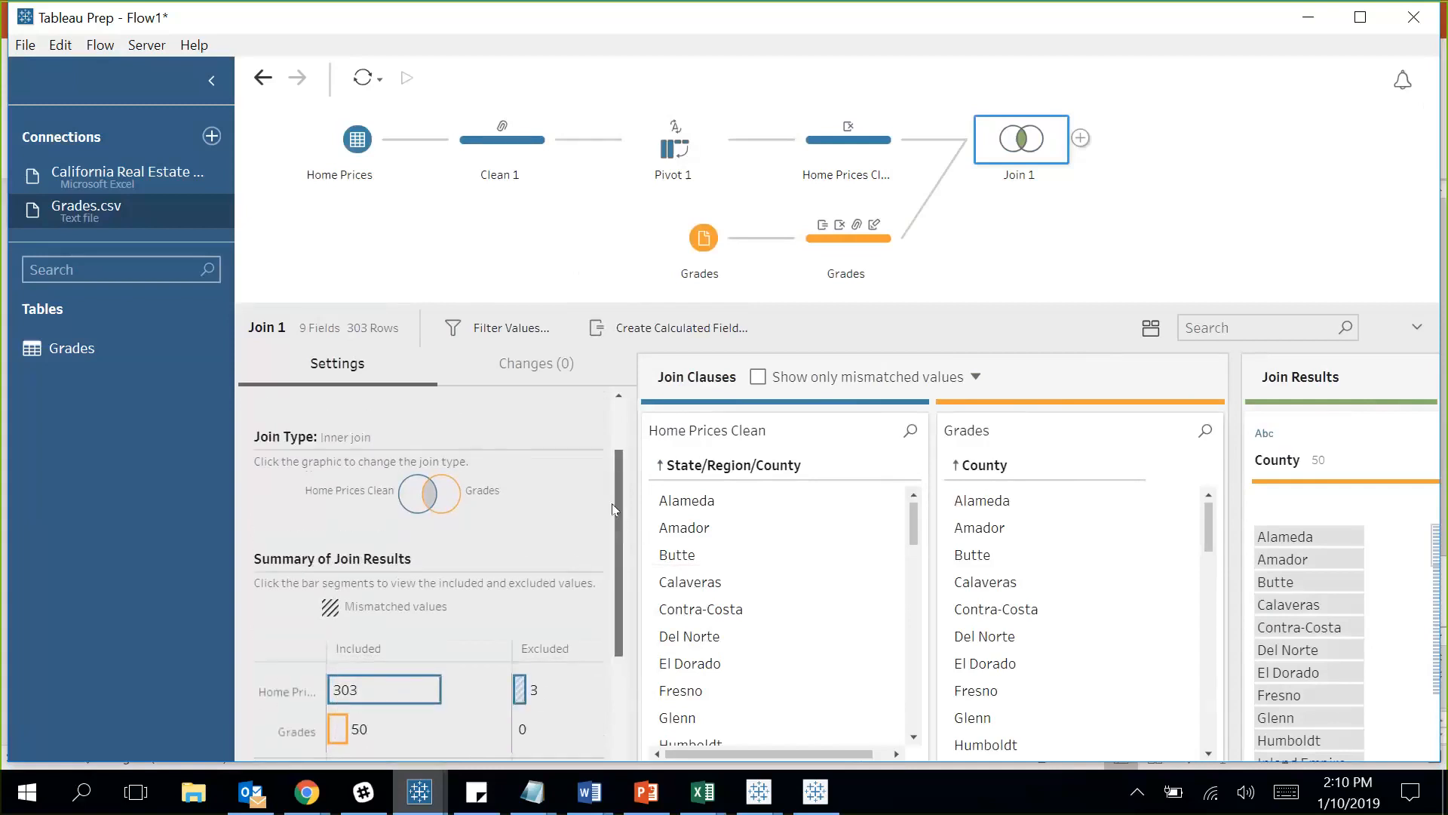
{"action": "scroll", "coordinate": [616, 481], "scroll_direction": "up", "scroll_amount": 1}
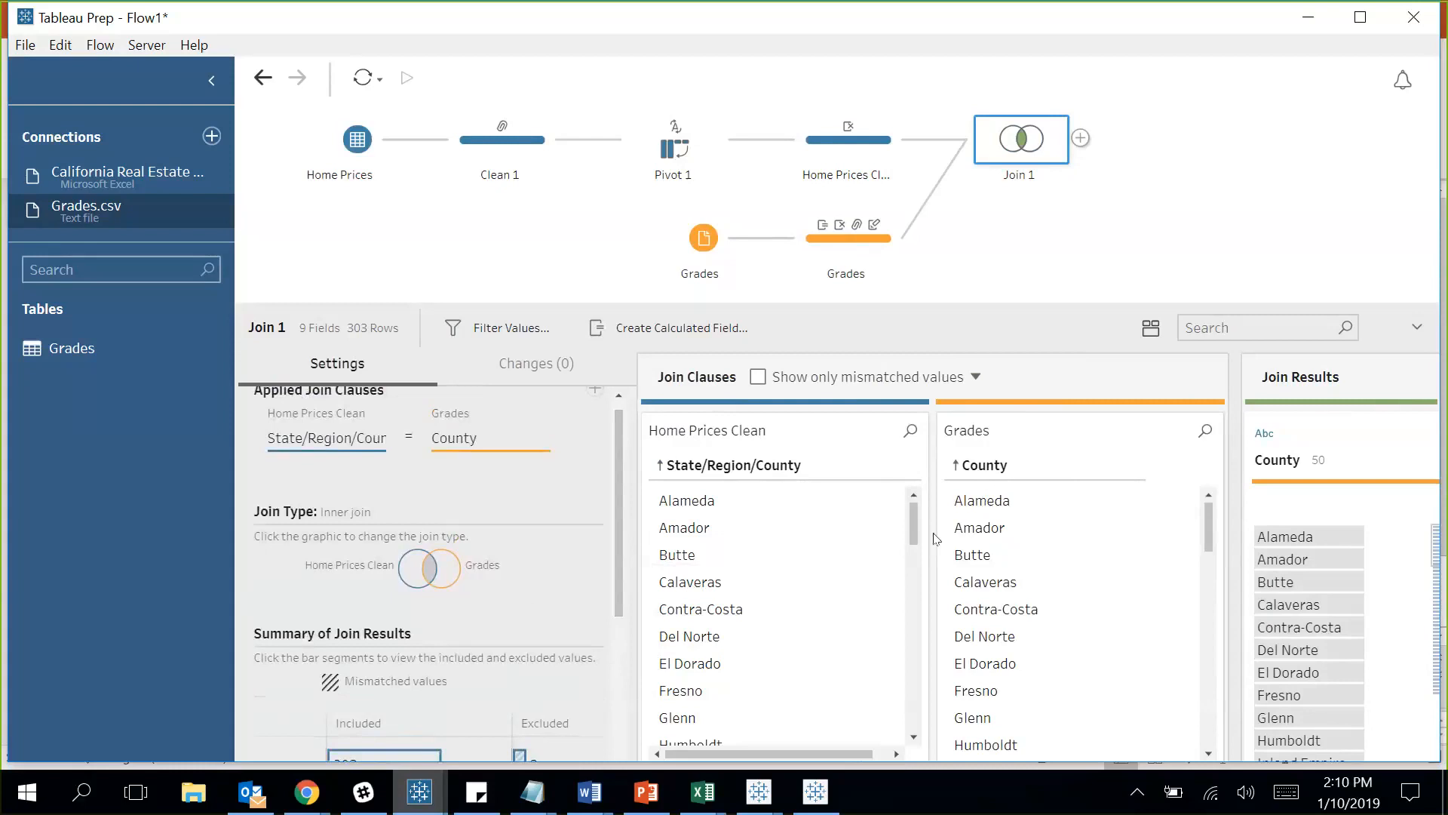
{"action": "left_click_drag", "start_coordinate": [914, 514], "coordinate": [925, 571]}
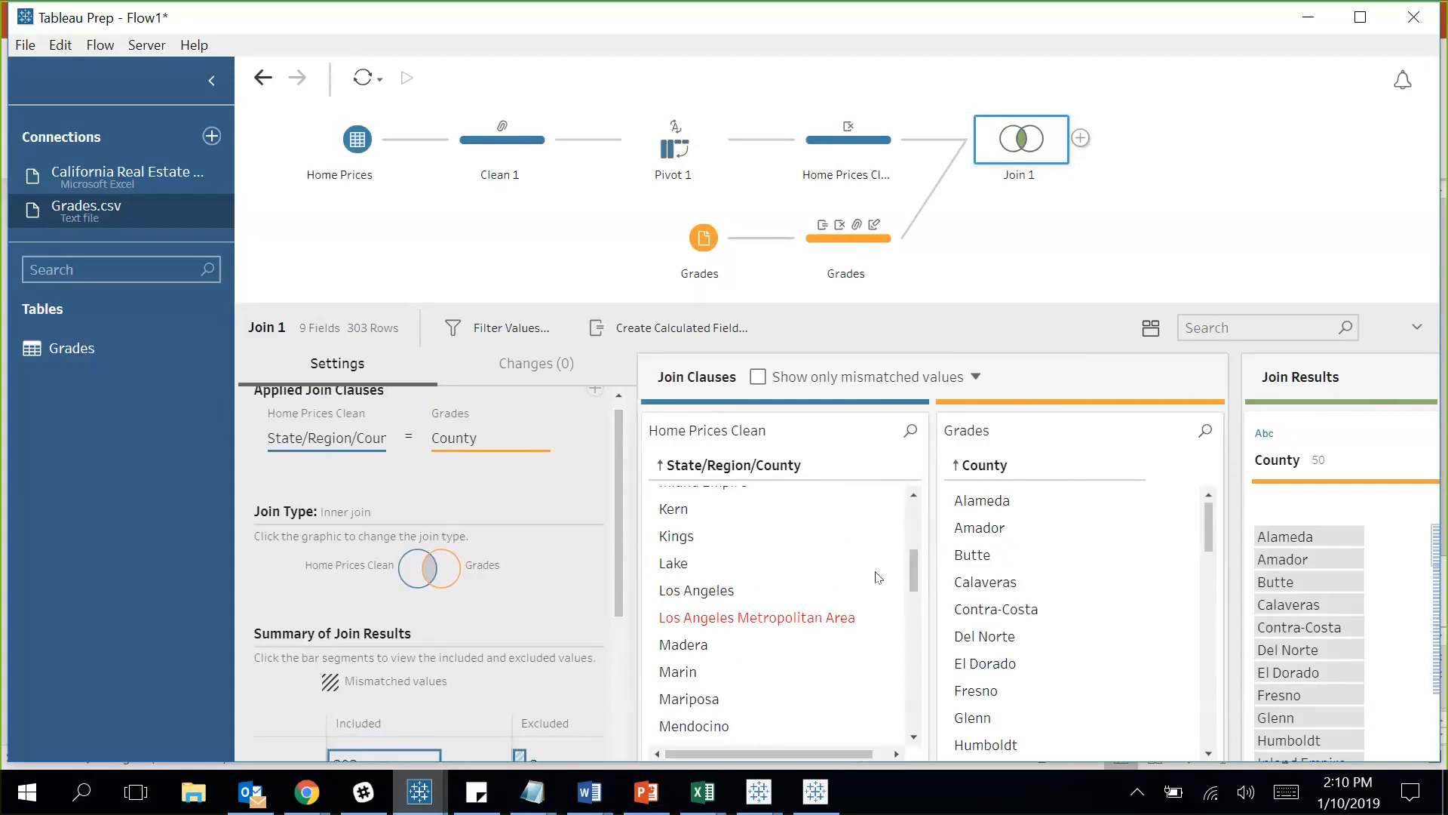
{"action": "left_click", "coordinate": [759, 378]}
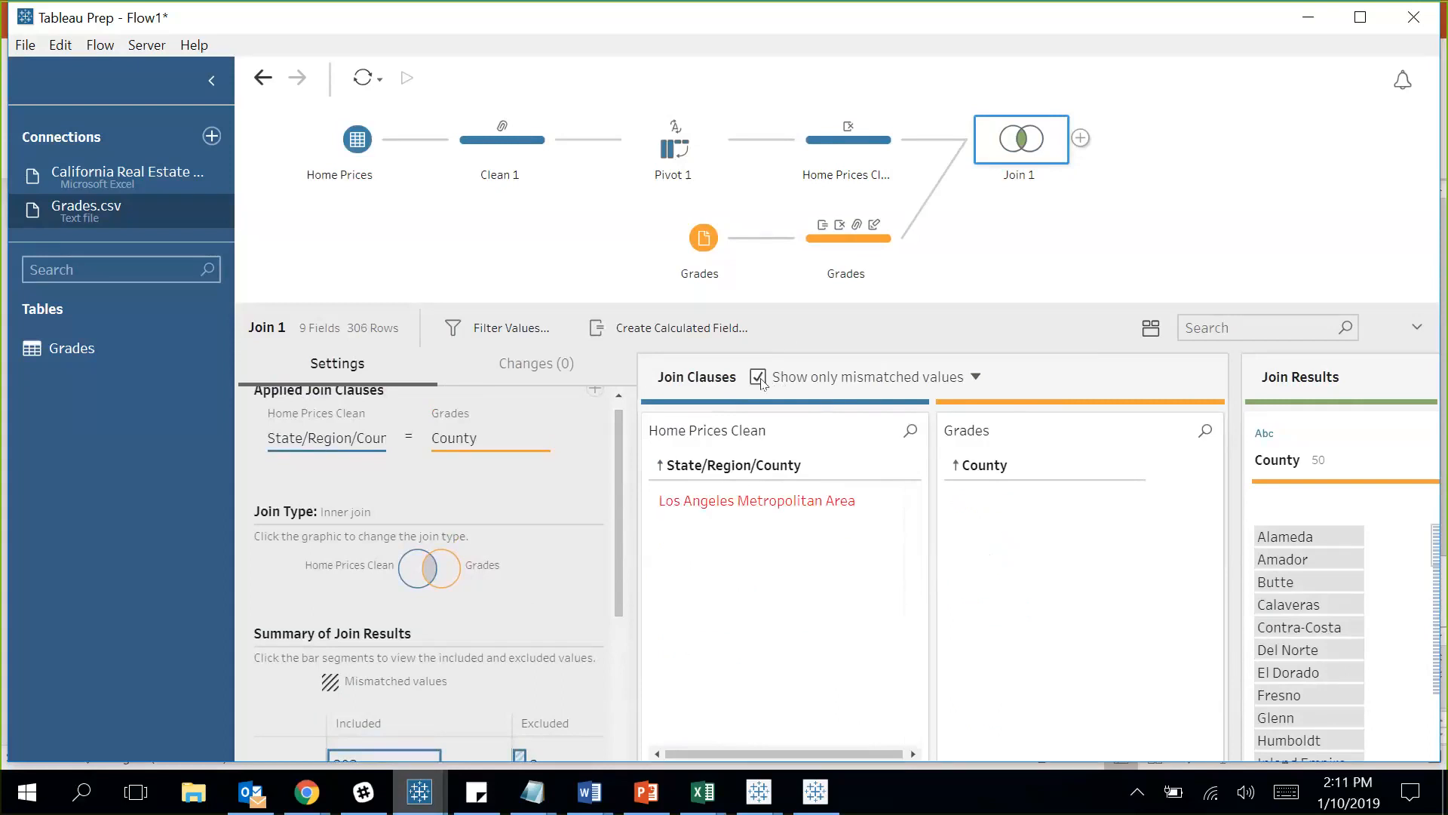
Exclude Los Angeles Metropolitan Area from the Home Prices Clean join values.
{"action": "scroll", "coordinate": [829, 570], "scroll_direction": "down", "scroll_amount": 4}
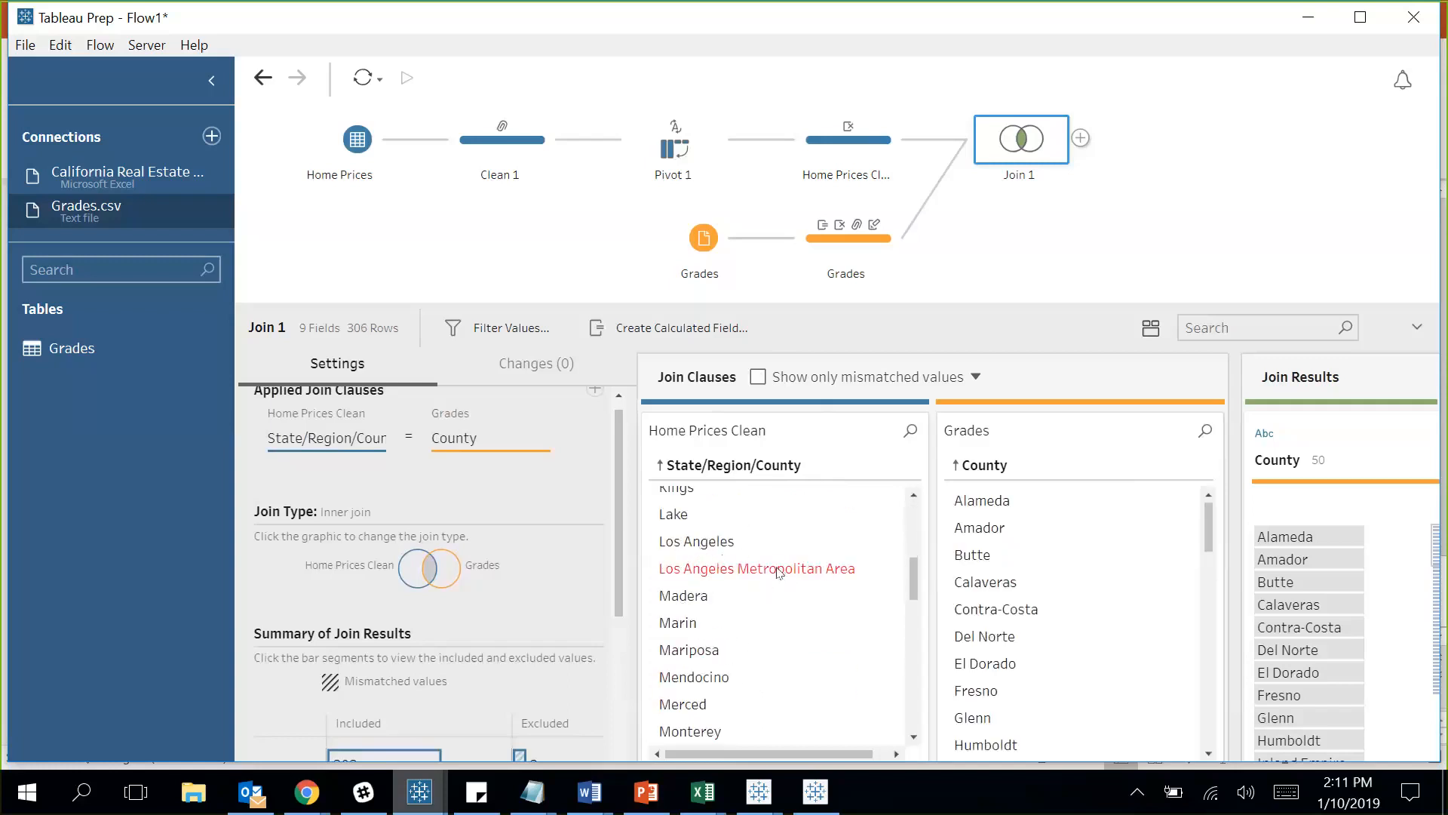
{"action": "left_click", "coordinate": [809, 571]}
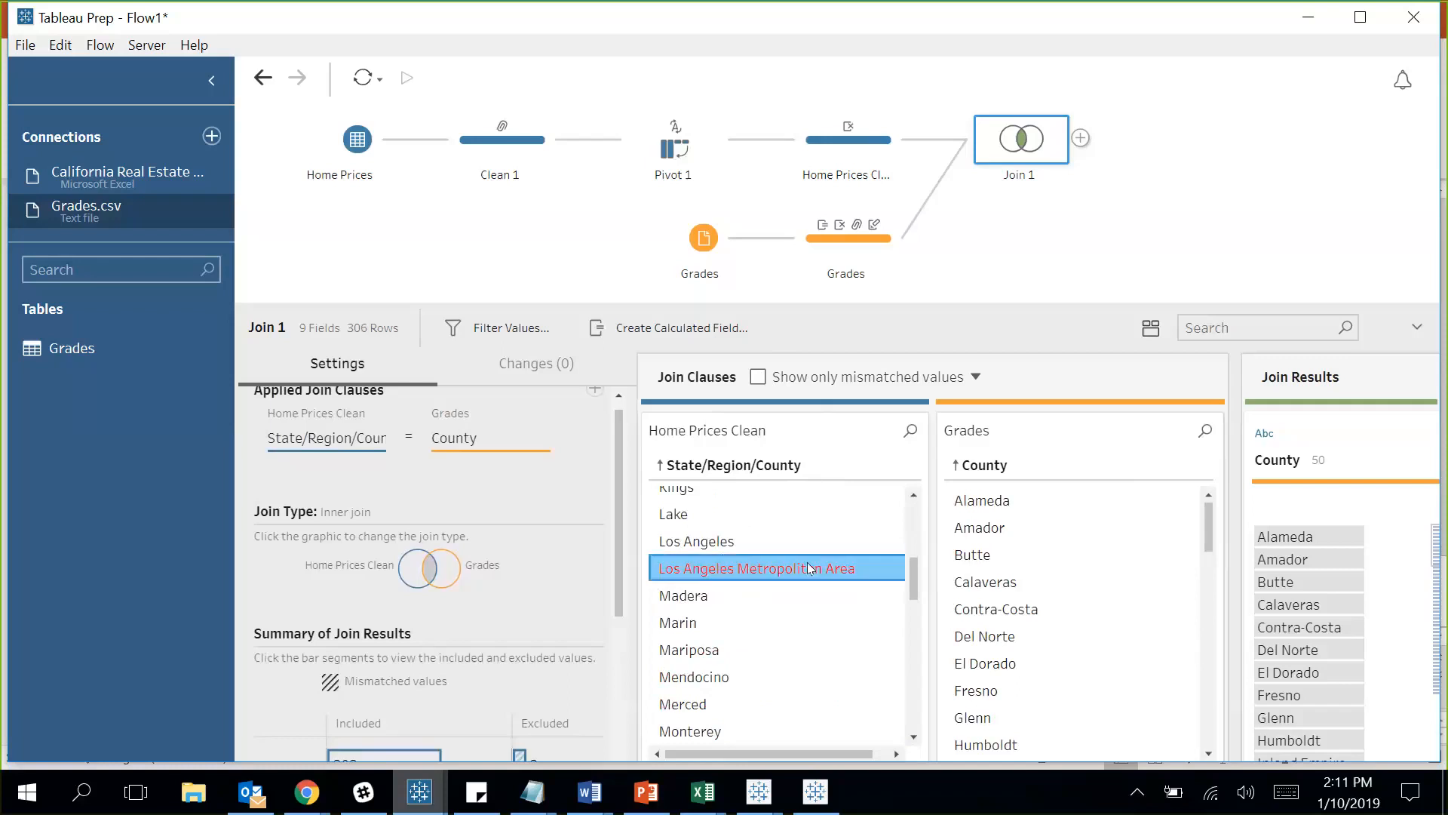
{"action": "right_click", "coordinate": [808, 567]}
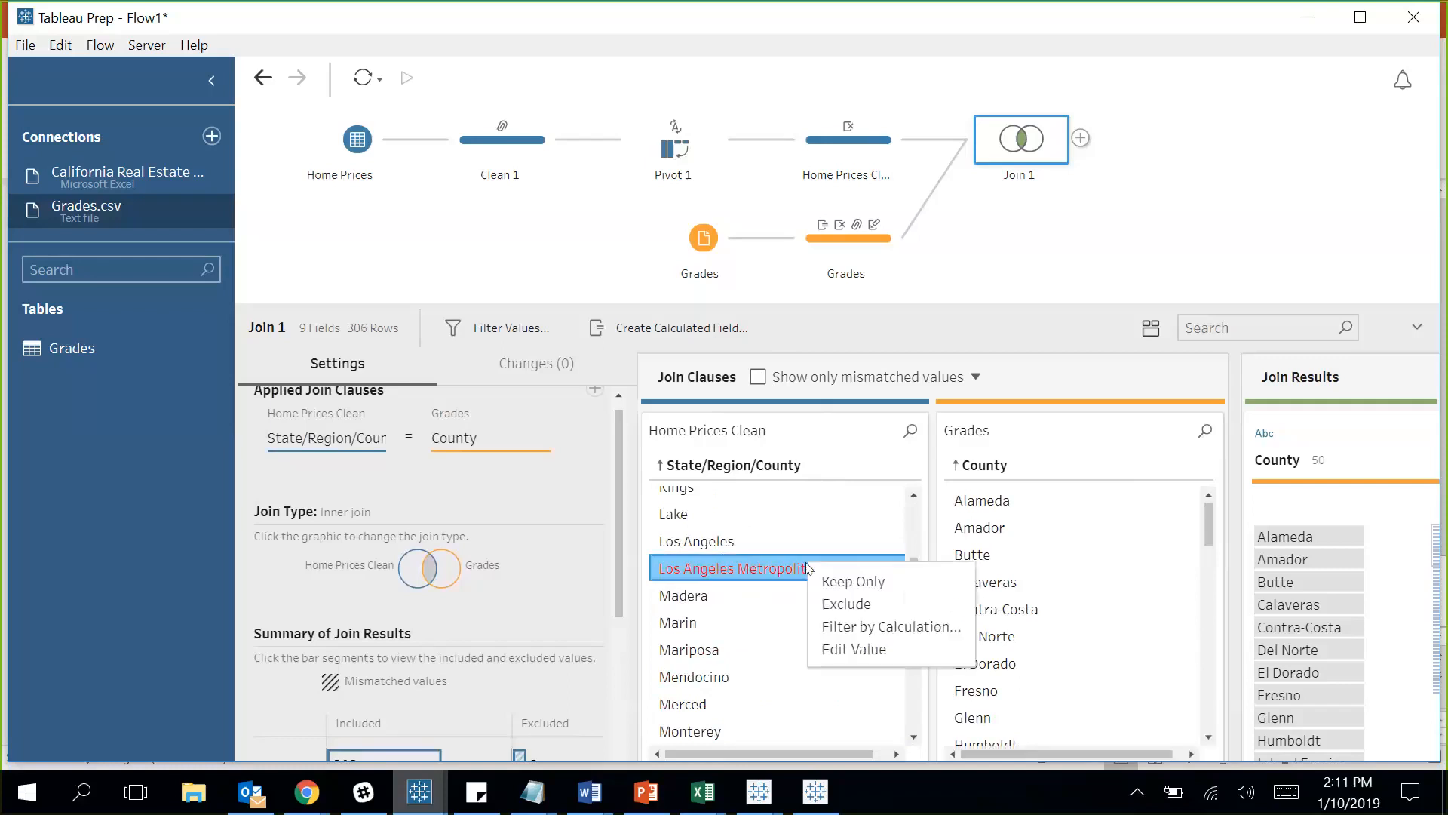
{"action": "left_click", "coordinate": [898, 606]}
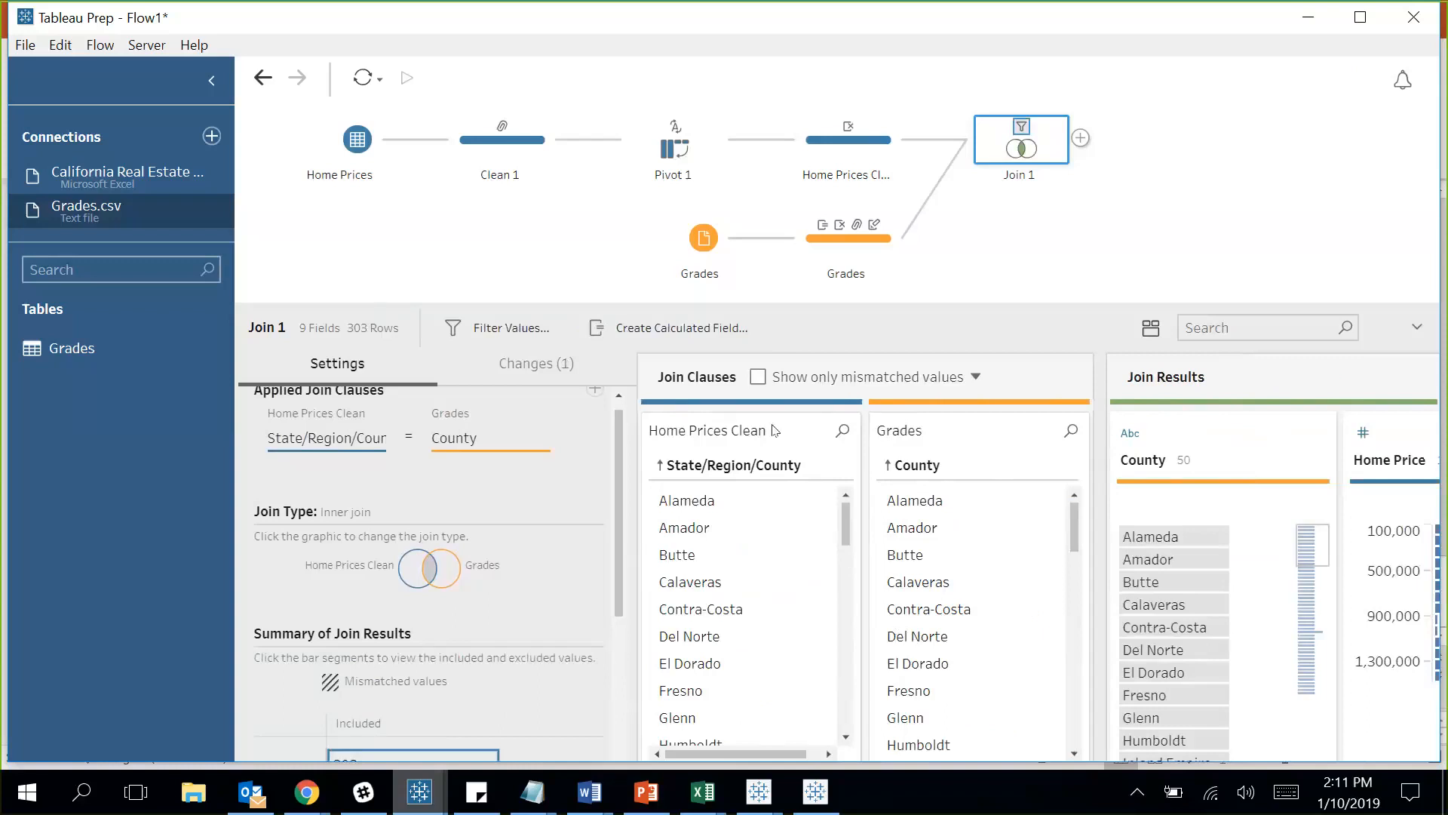
Toggle Show only mismatched values to confirm none remain.
{"action": "left_click", "coordinate": [758, 377]}
{"action": "left_click", "coordinate": [758, 377]}
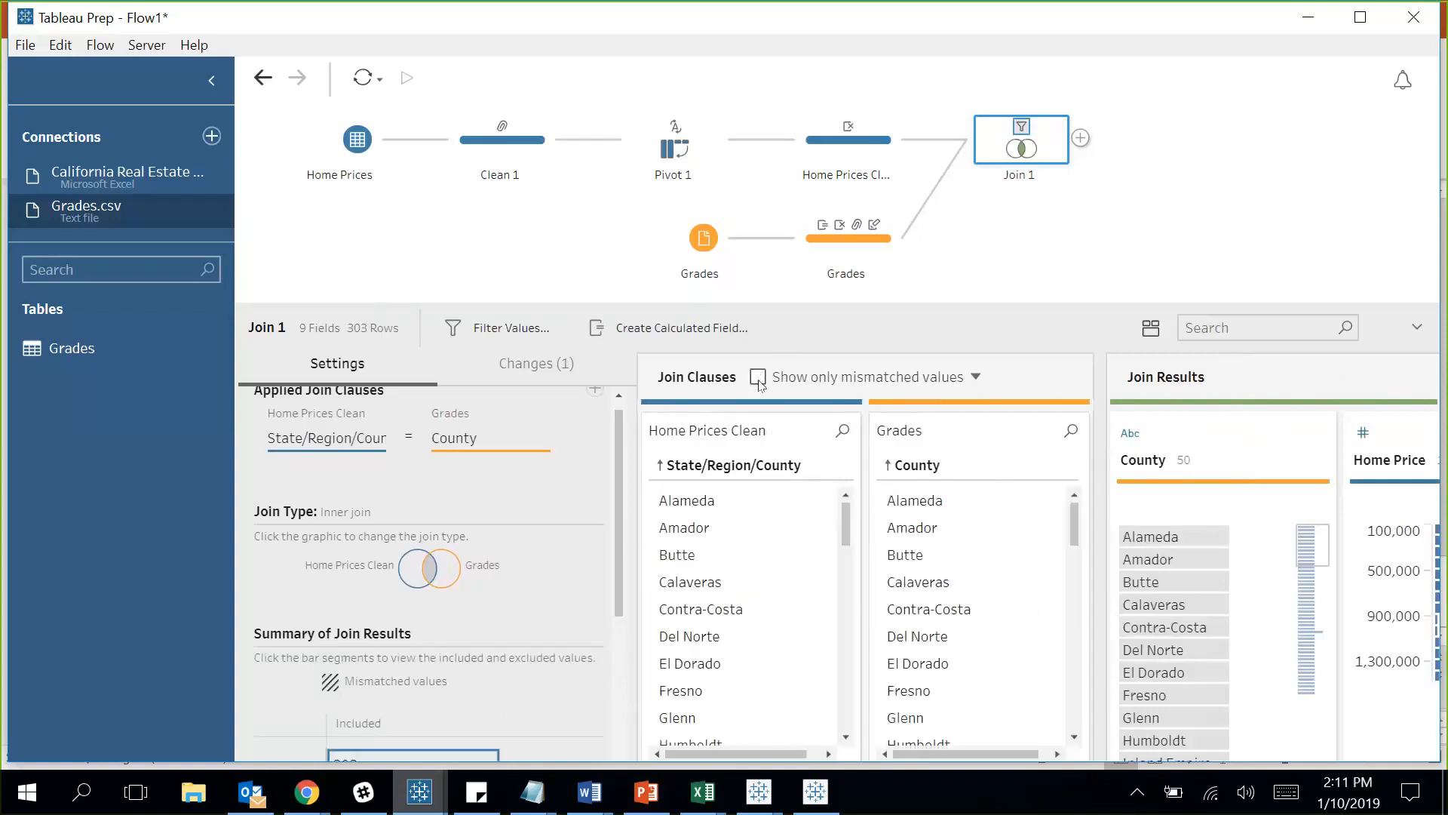
{"action": "right_click", "coordinate": [1053, 157]}
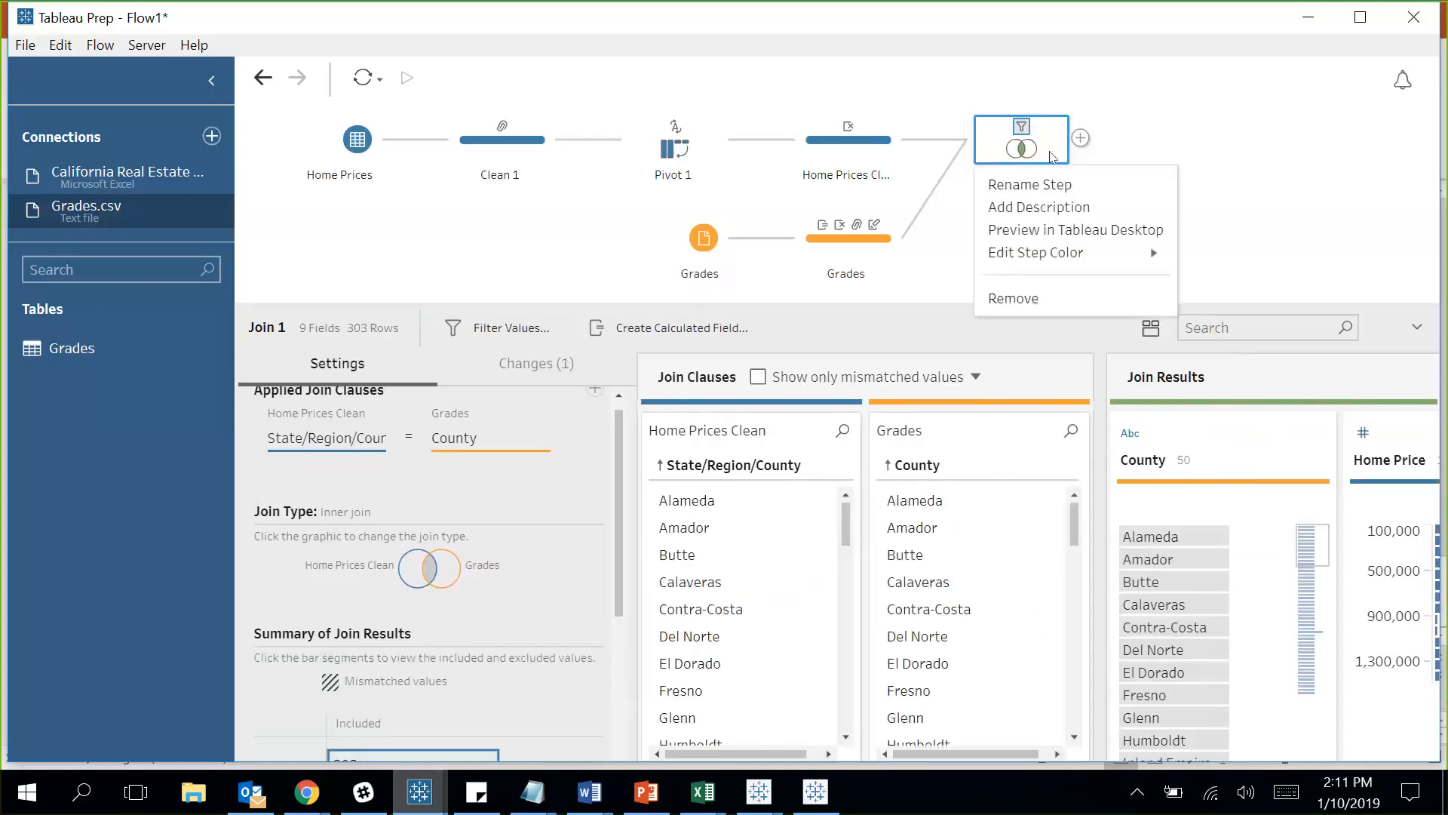
Give Join 1 the description 'Joined flat files, ready for DB tables'.
{"action": "left_click", "coordinate": [1060, 200]}
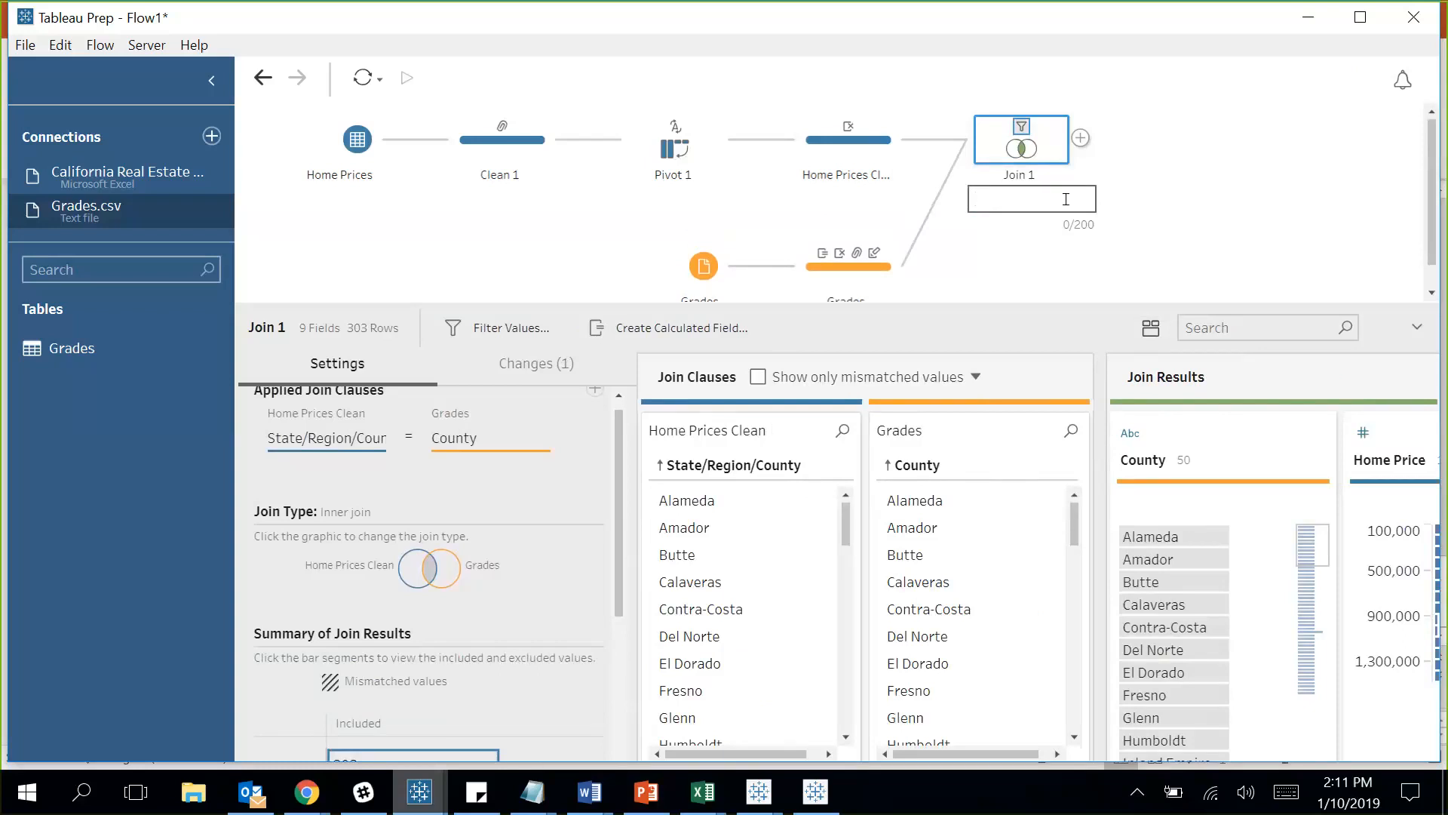
{"action": "type", "text": "oined flat files"}
{"action": "key", "text": "BackSpace"}
{"action": "type", "text": ", ready for DB tables"}
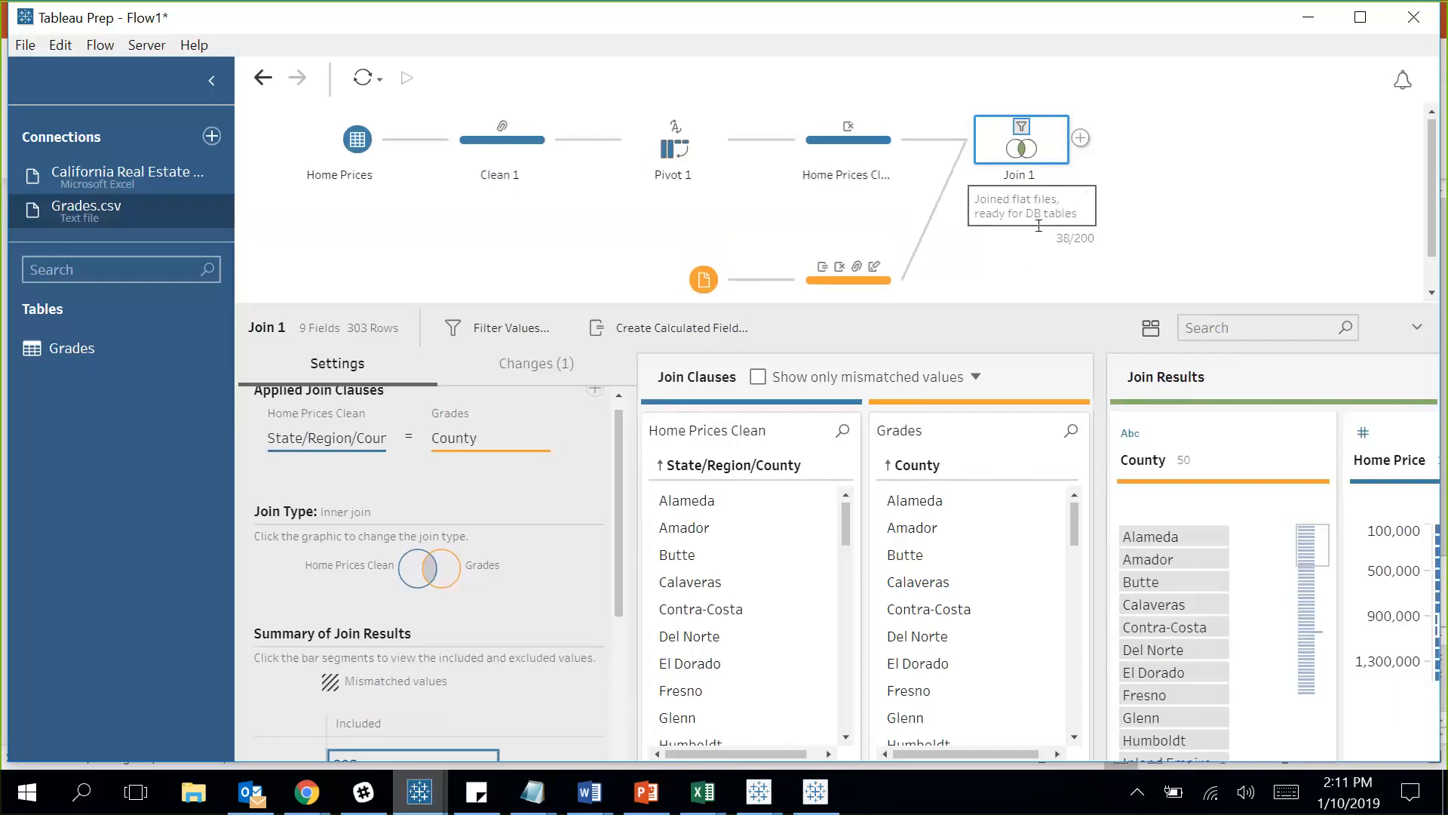
{"action": "left_click", "coordinate": [1025, 273]}
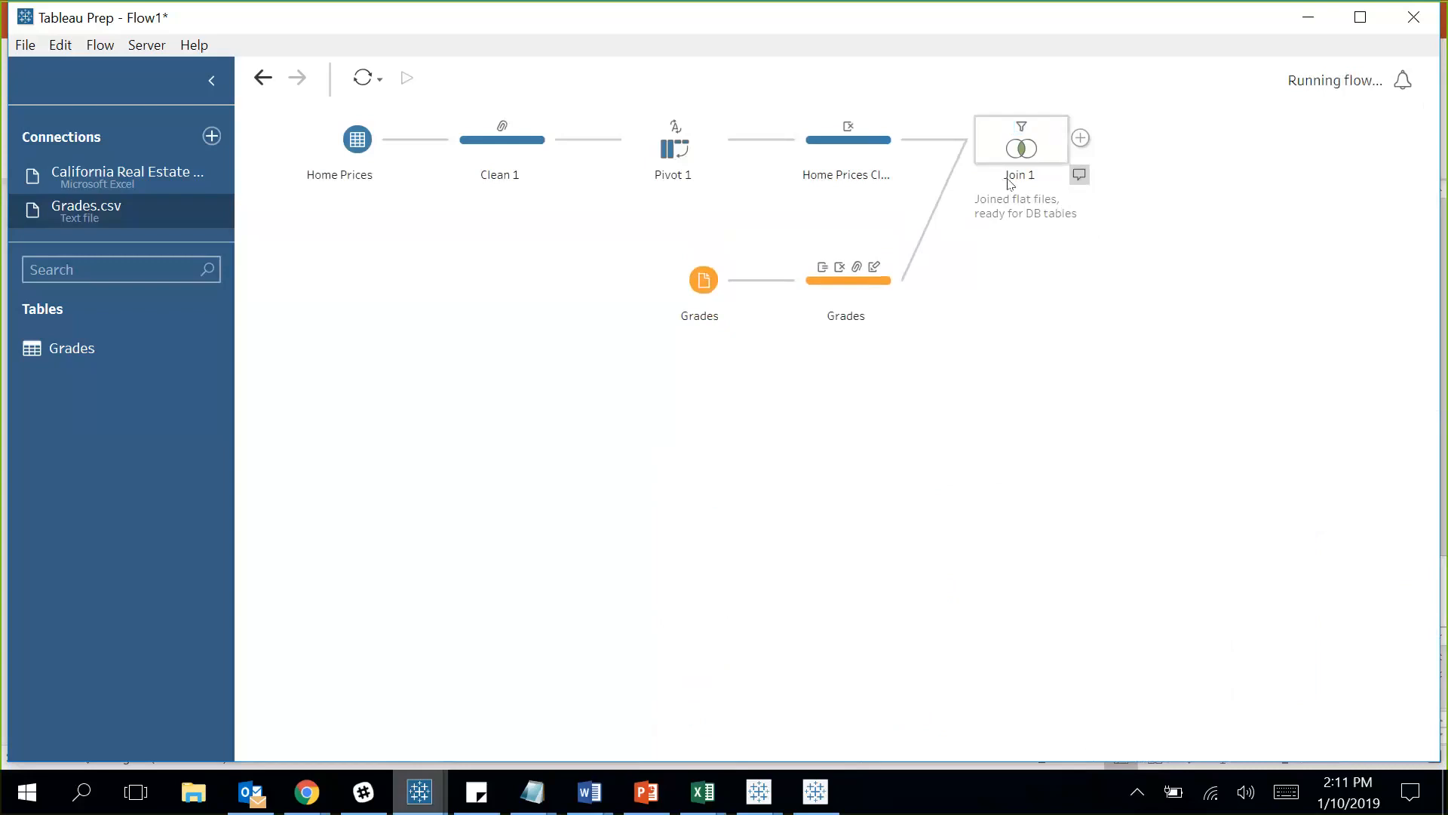
Run Join 1 with Preview in Tableau Desktop and dismiss the completion message.
{"action": "right_click", "coordinate": [1053, 150]}
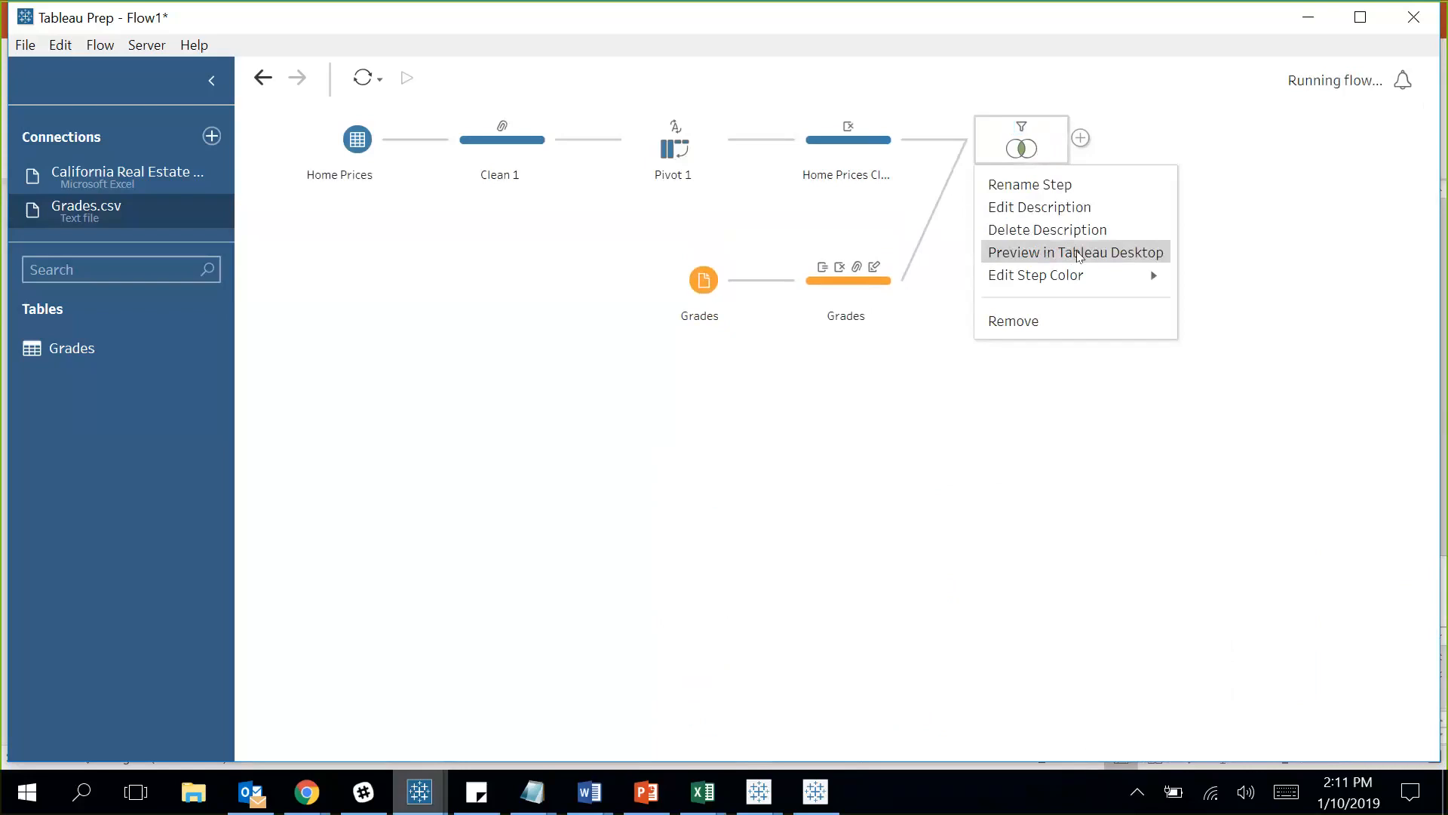
{"action": "left_click", "coordinate": [1079, 253]}
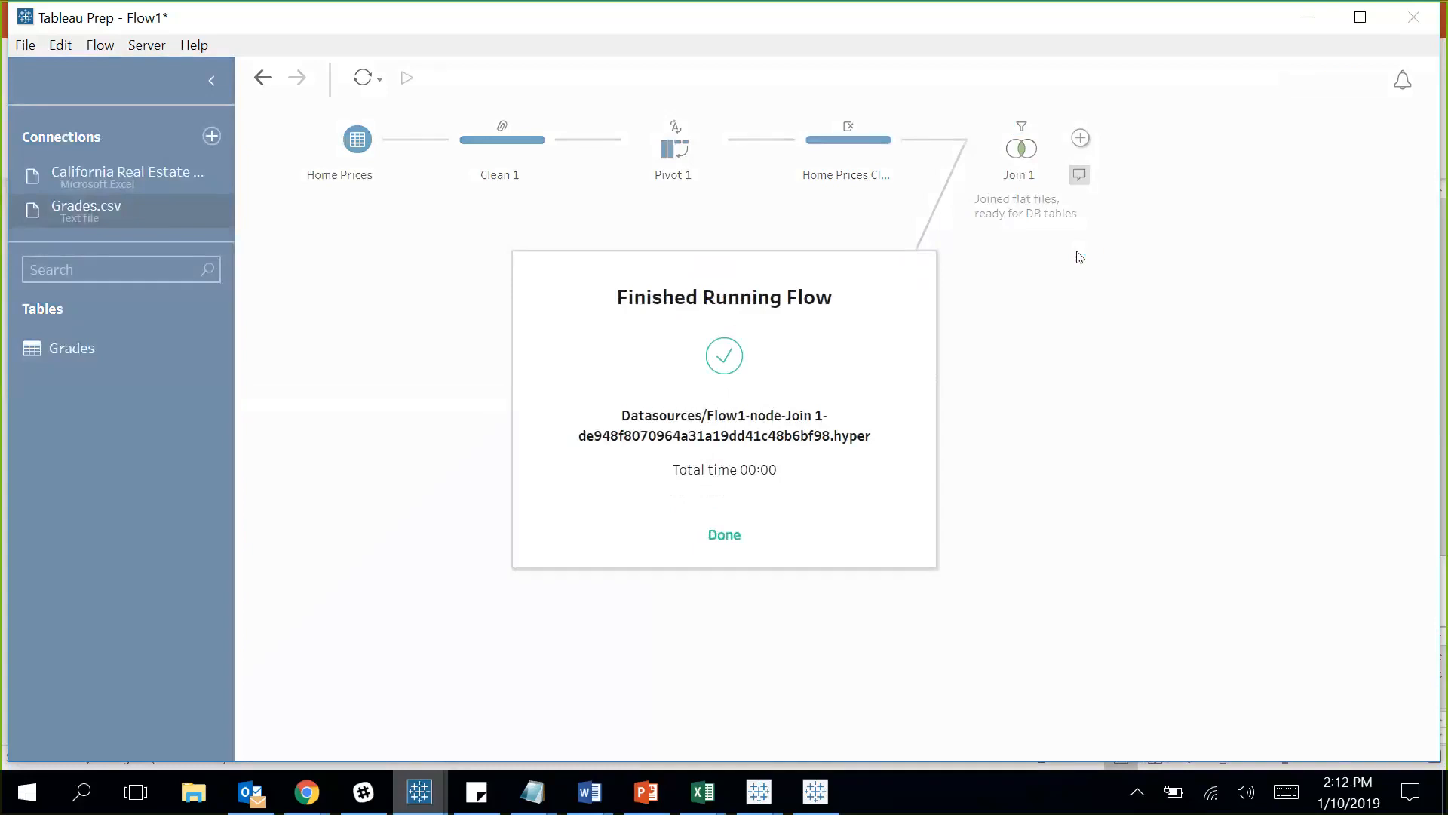
{"action": "left_click", "coordinate": [722, 535]}
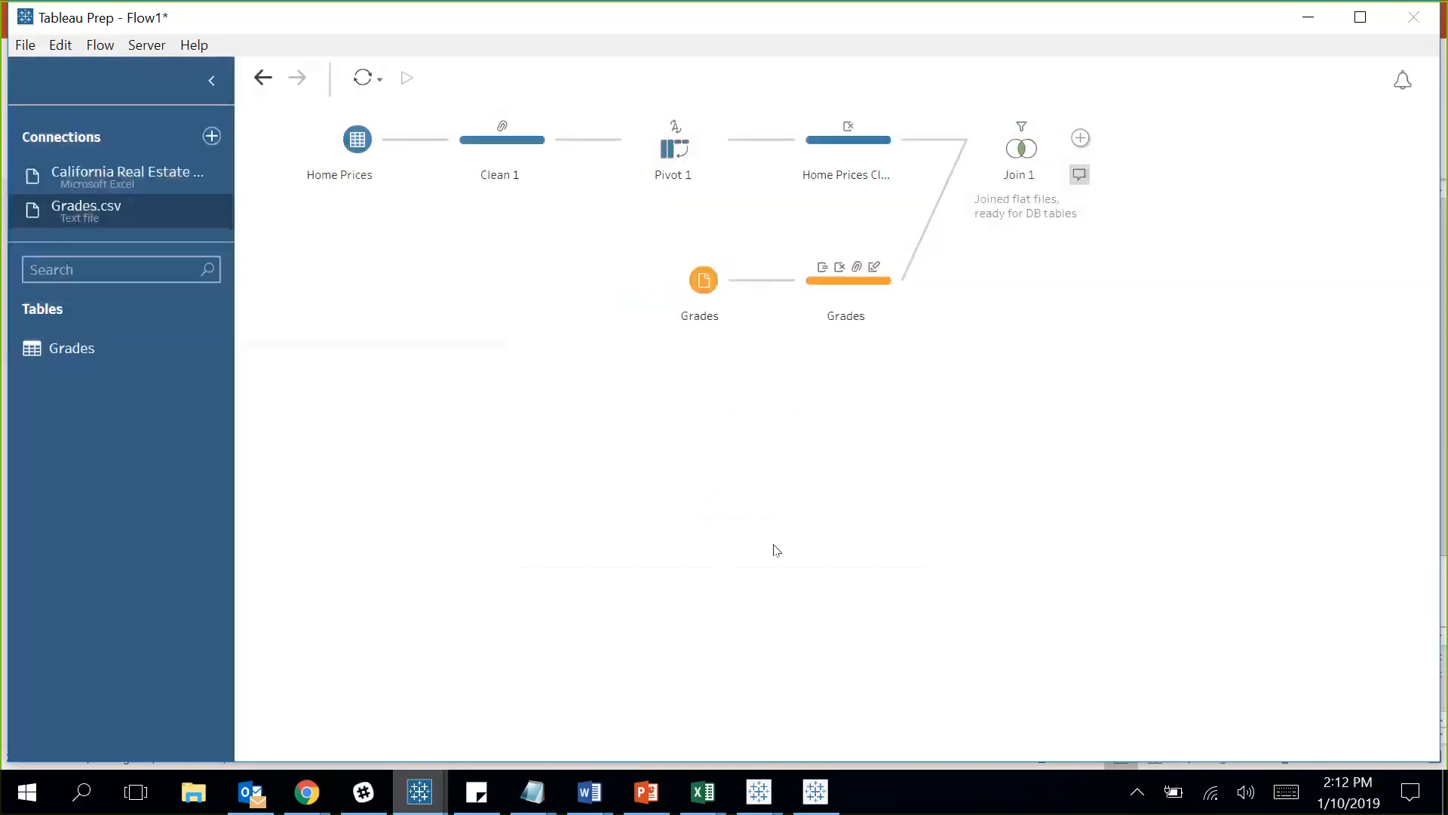
{"action": "mouse_move", "coordinate": [815, 790]}
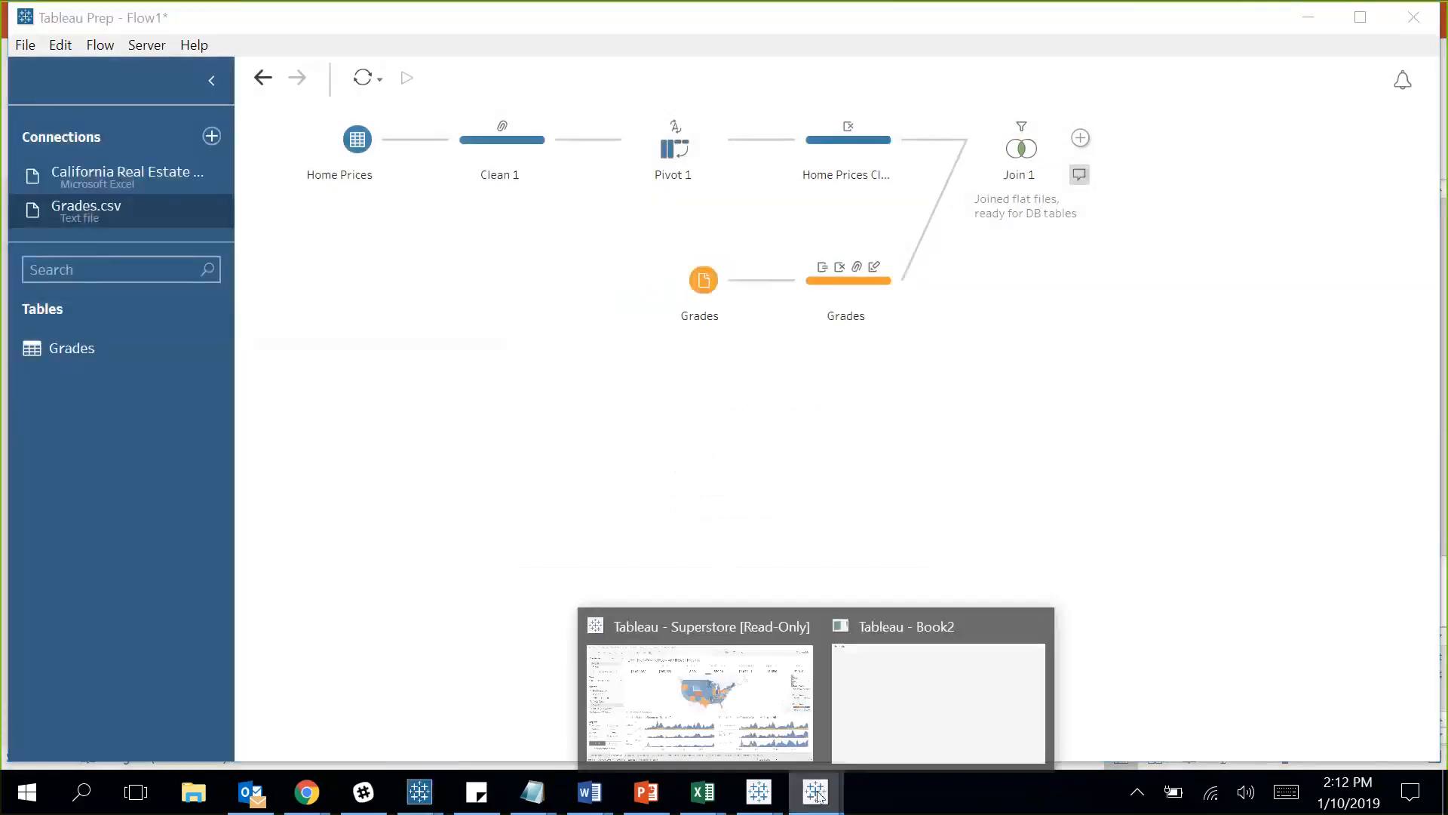
{"action": "left_click", "coordinate": [936, 713]}
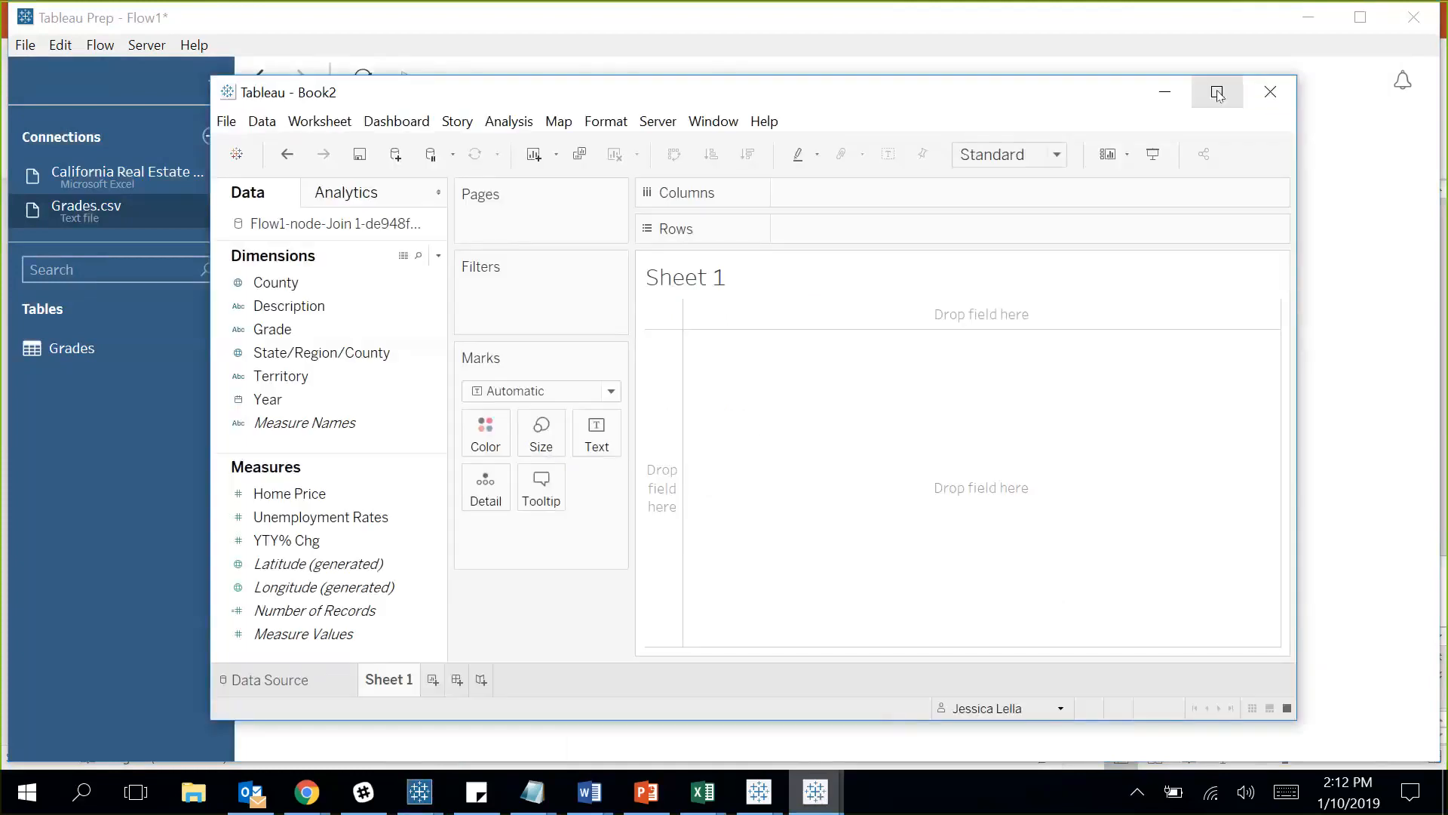
{"action": "left_click", "coordinate": [1218, 92]}
{"action": "left_click", "coordinate": [118, 194]}
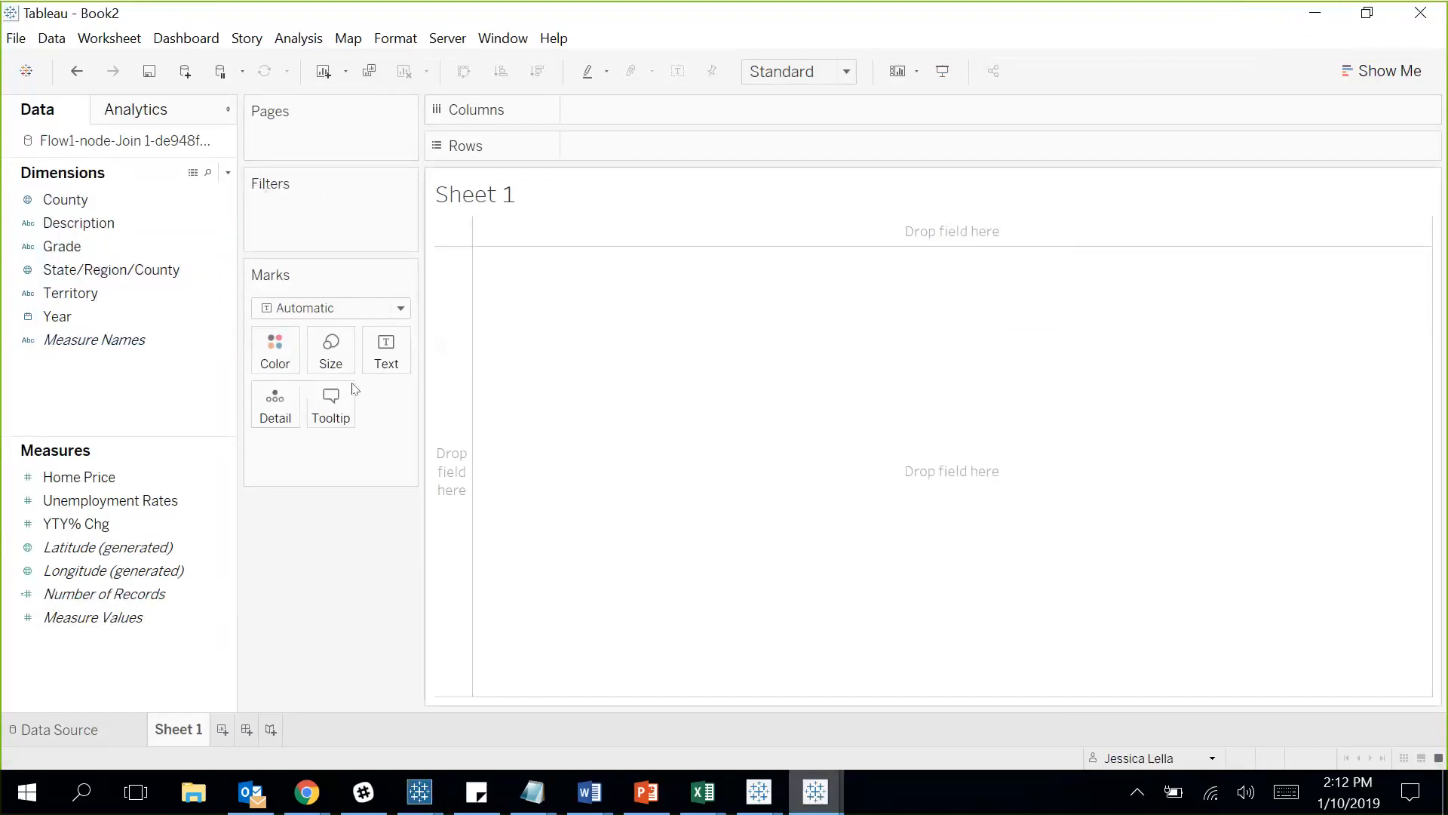
{"action": "left_click", "coordinate": [1315, 12]}
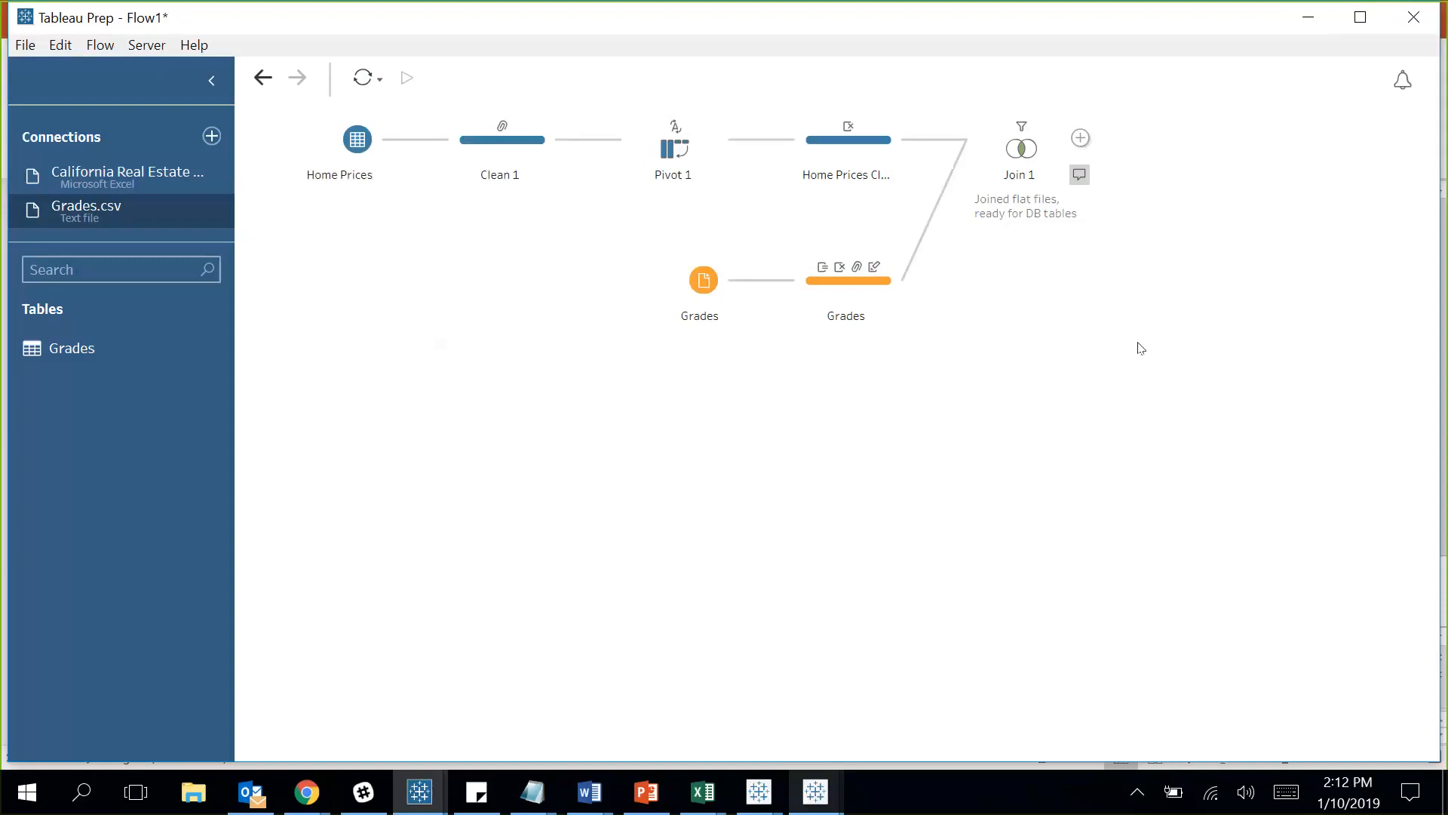
Connect to Microsoft SQL Server with the pasted server name and choose the JL Data database.
{"action": "left_click", "coordinate": [212, 137]}
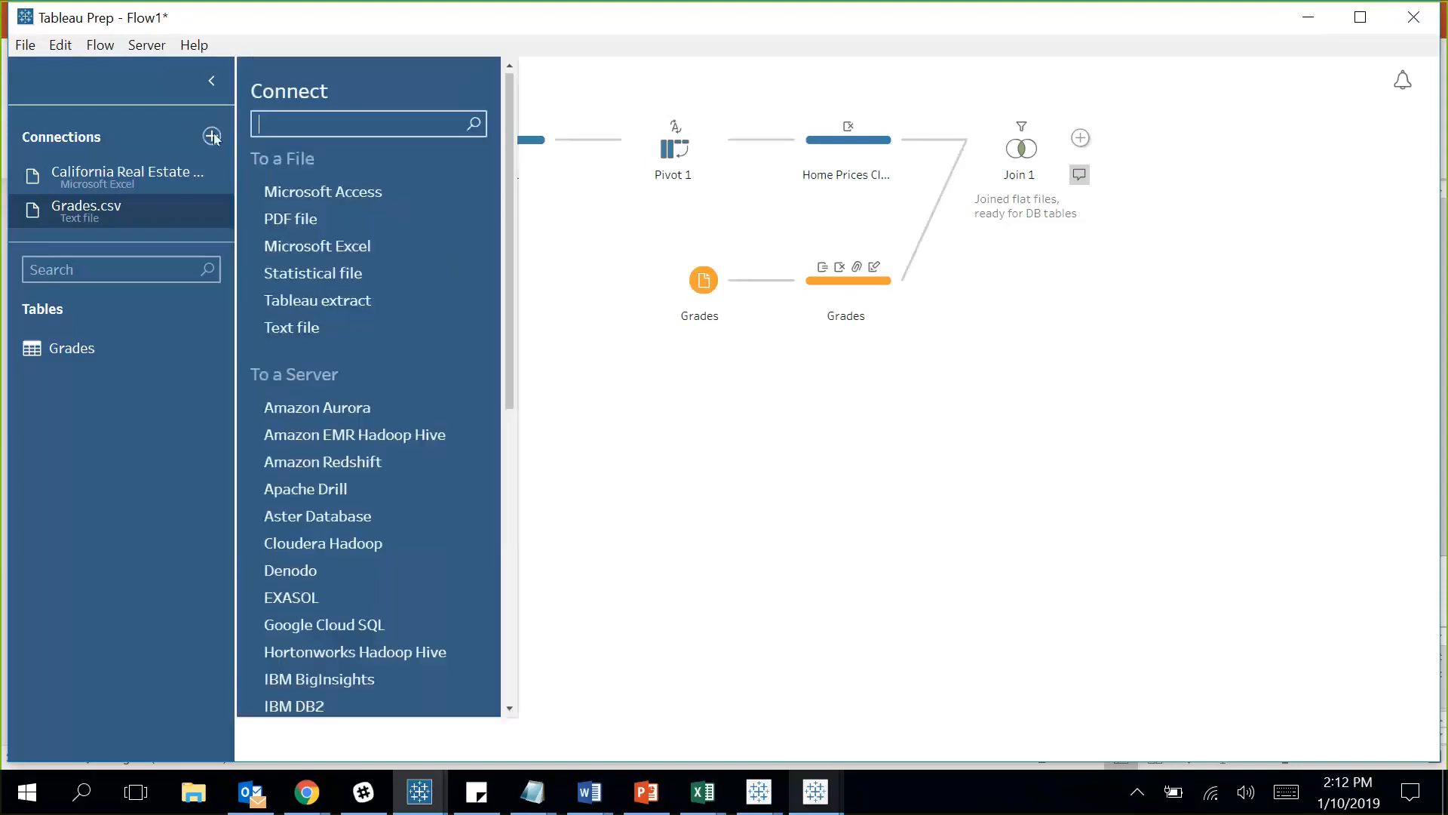
{"action": "scroll", "coordinate": [509, 160], "scroll_direction": "down", "scroll_amount": 5}
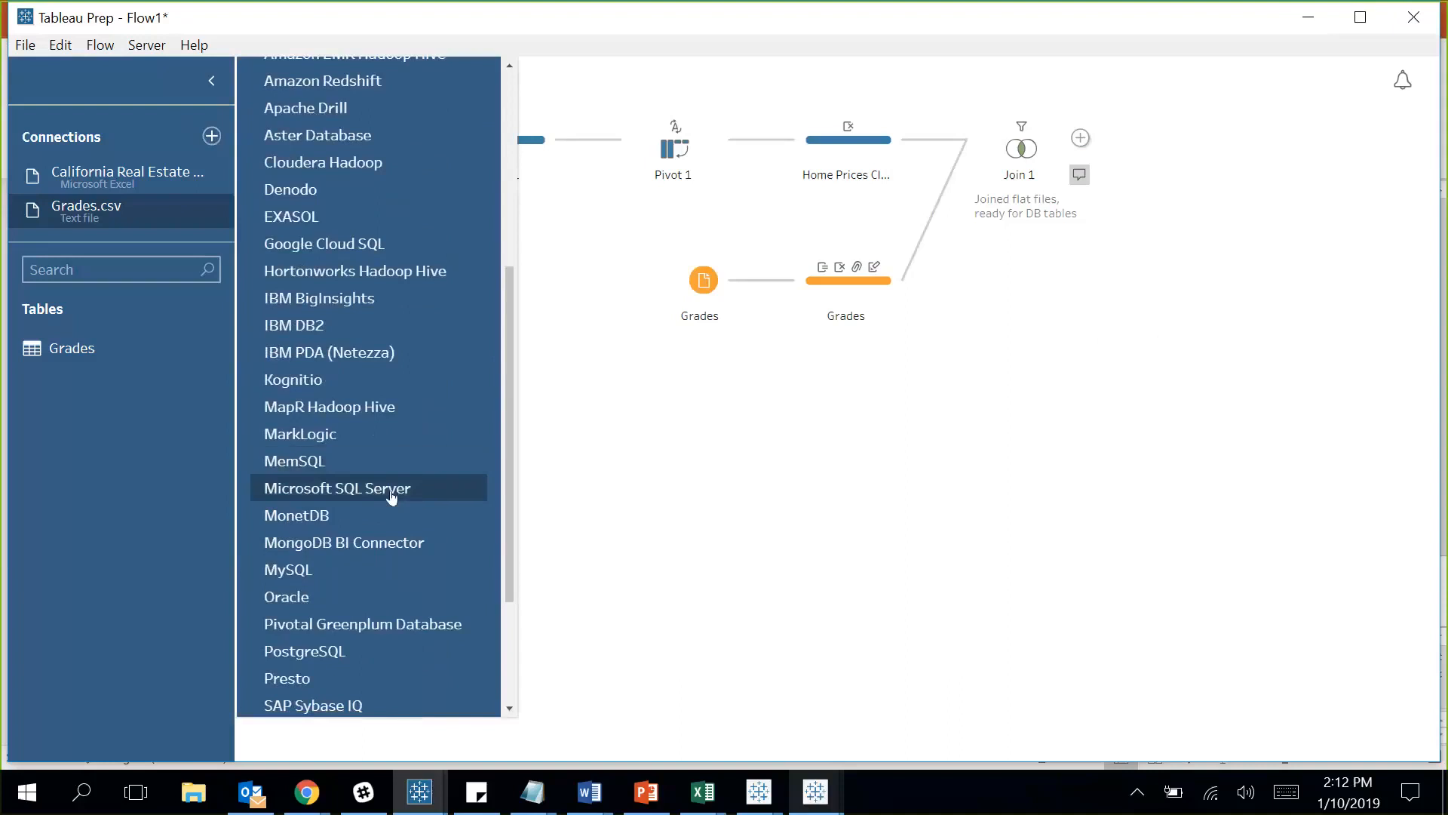
{"action": "left_click", "coordinate": [392, 492]}
{"action": "type", "text": "JLELLA-LAP2\\SQLEXPRESS"}
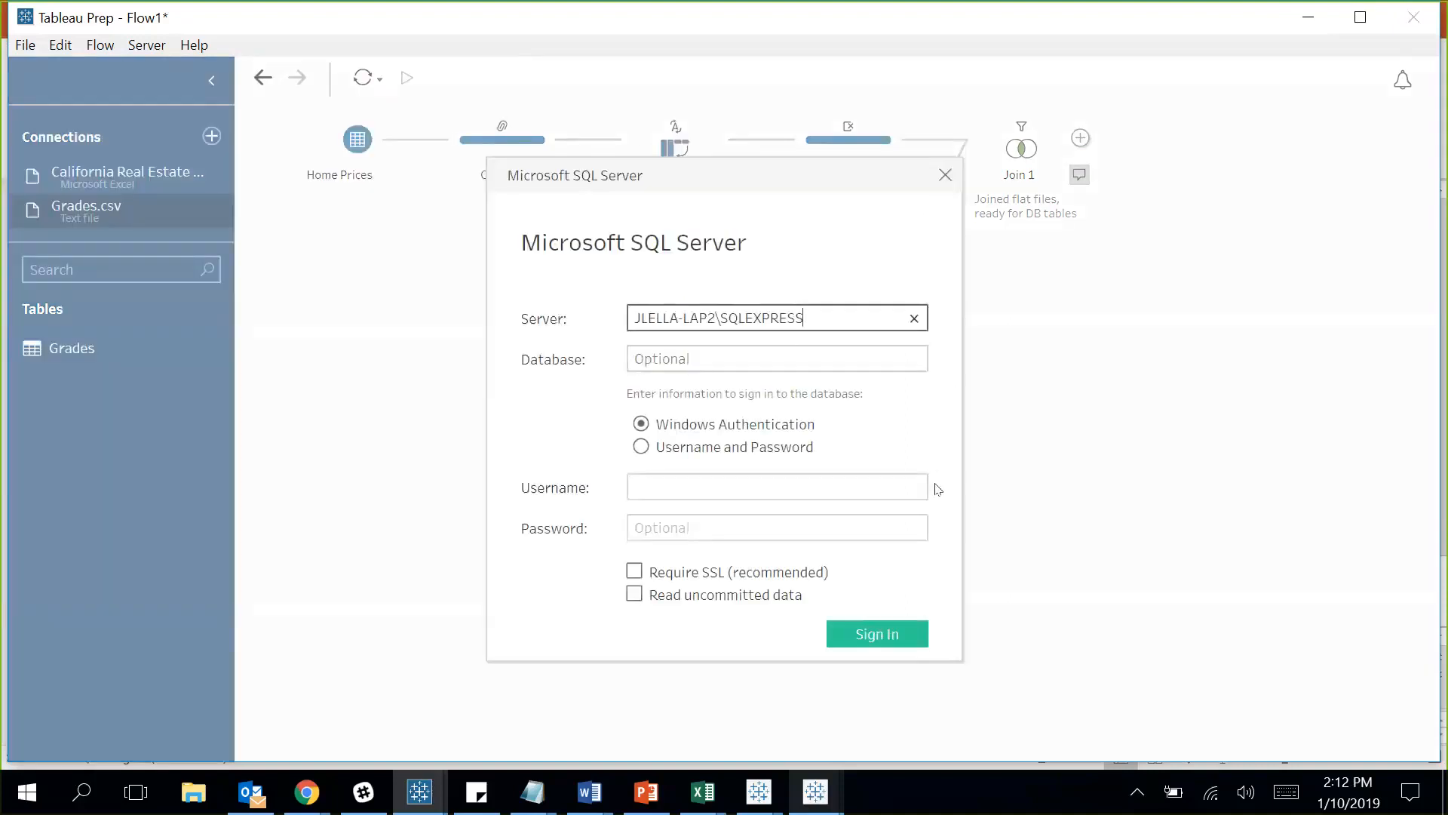
{"action": "left_click", "coordinate": [914, 634]}
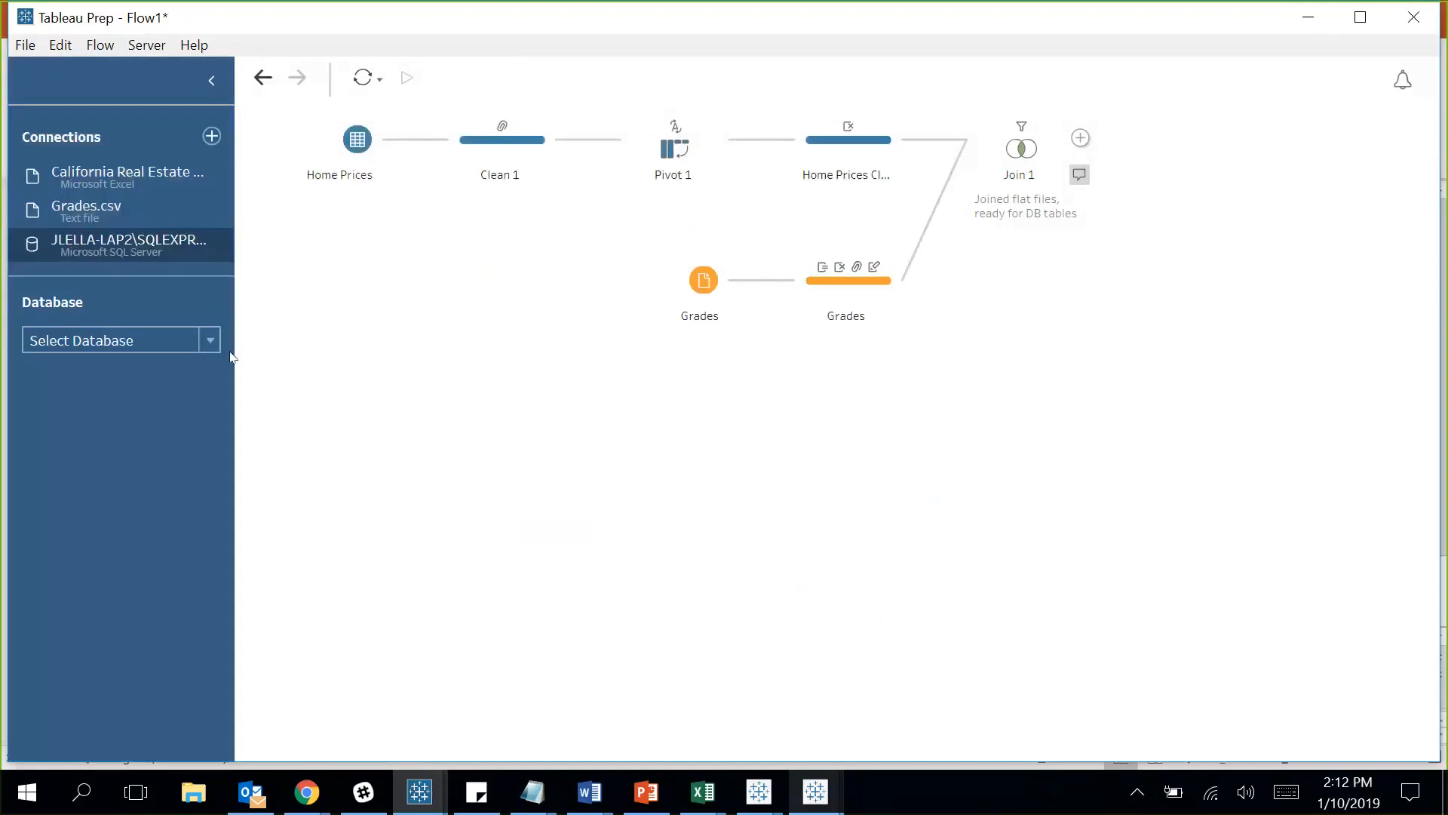
{"action": "left_click", "coordinate": [193, 341]}
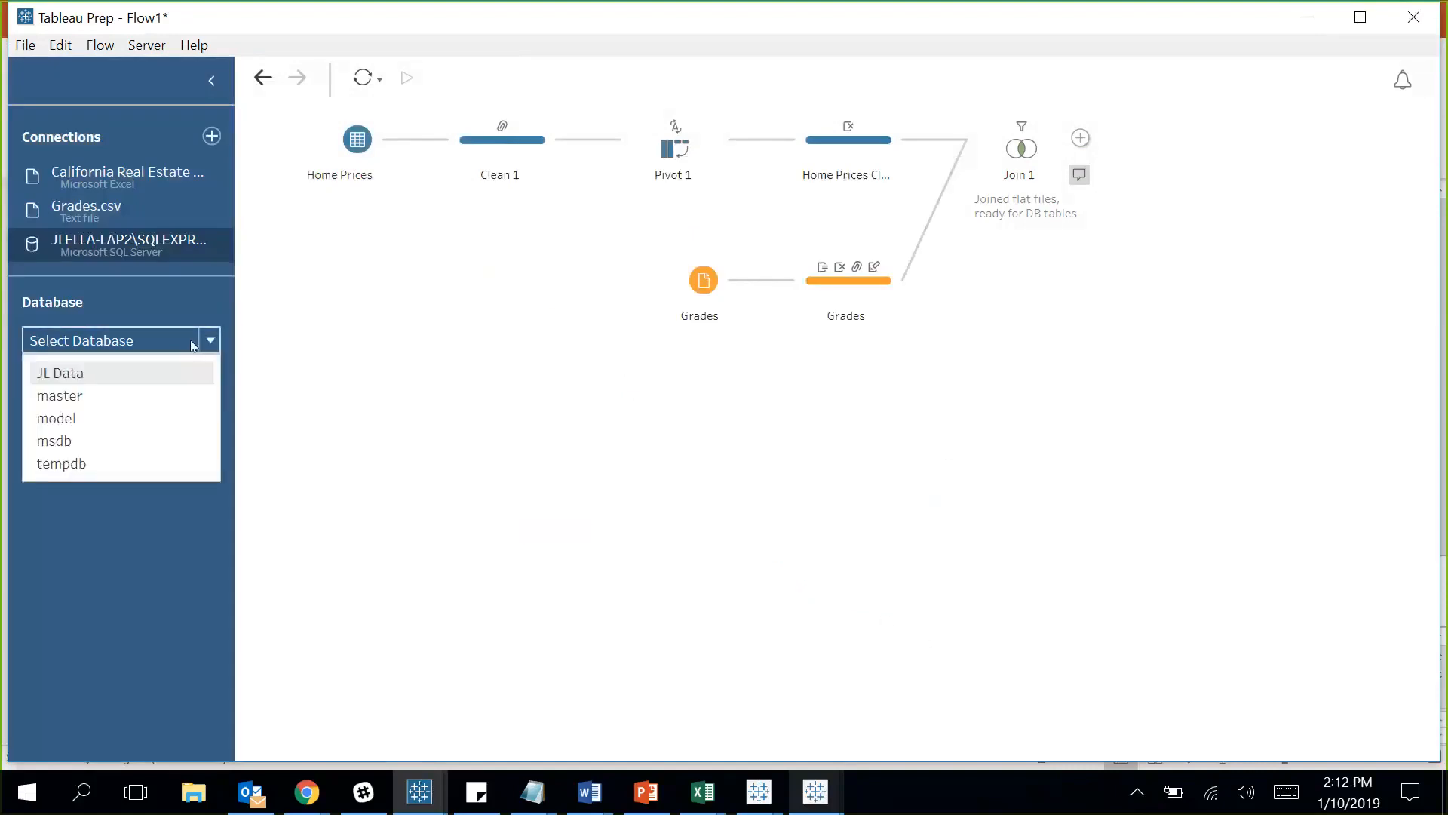
{"action": "left_click", "coordinate": [83, 377]}
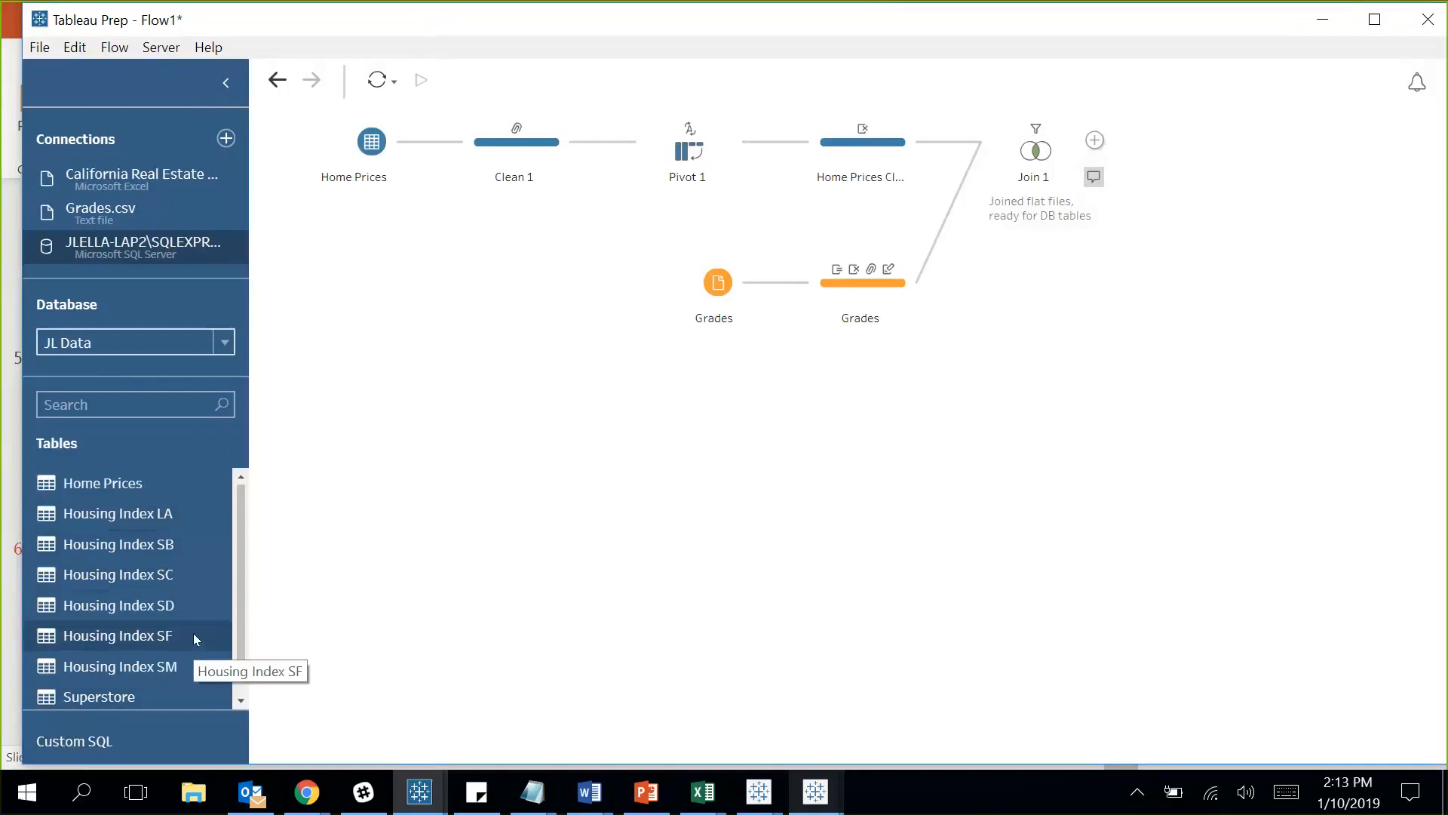
Add Housing Index LA from JL Data as an input step set to Wildcard union.
{"action": "left_click_drag", "start_coordinate": [136, 513], "coordinate": [397, 435]}
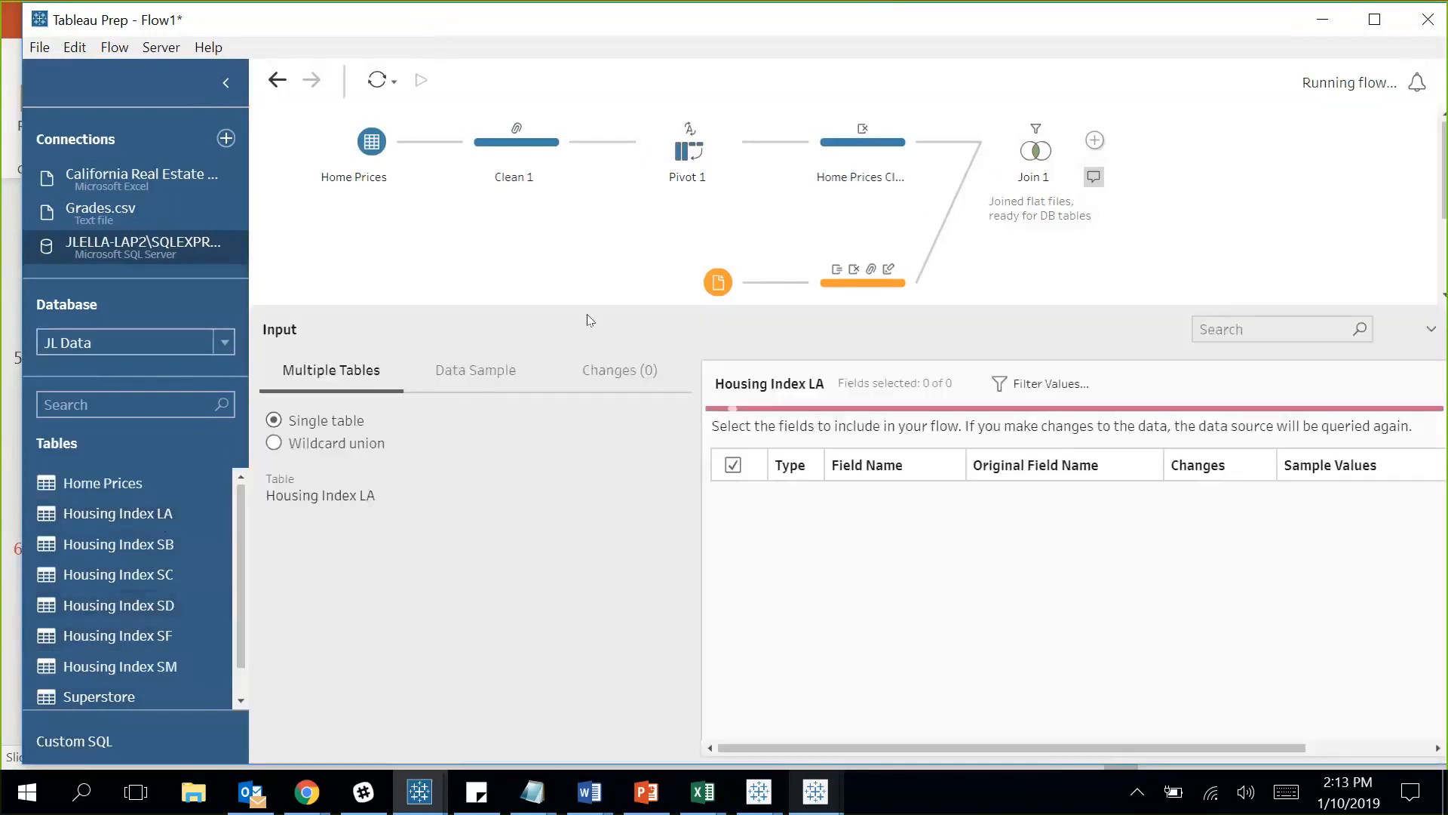
{"action": "left_click_drag", "start_coordinate": [586, 304], "coordinate": [588, 341]}
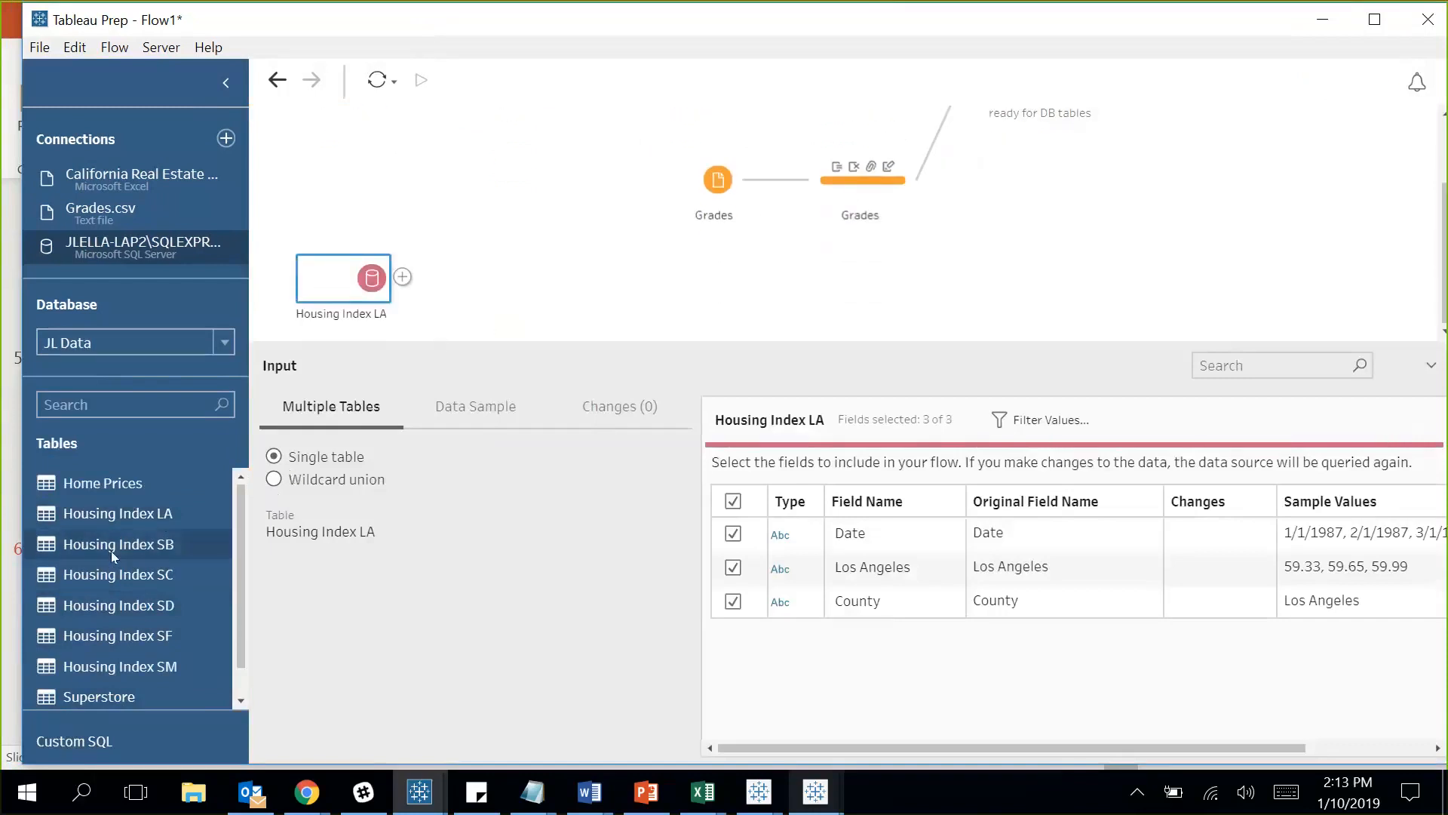
{"action": "left_click_drag", "start_coordinate": [106, 542], "coordinate": [328, 318]}
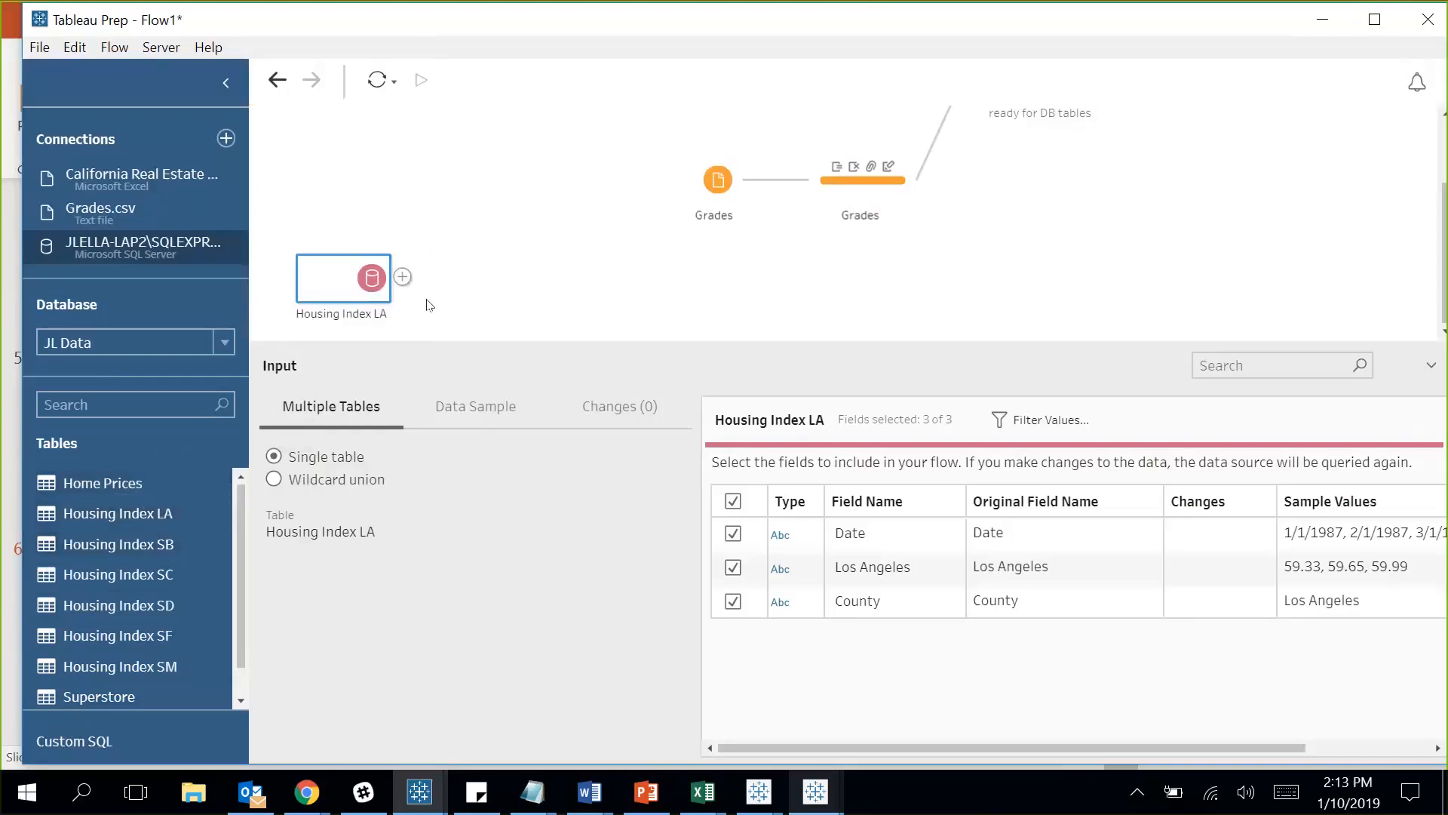
{"action": "left_click", "coordinate": [309, 484]}
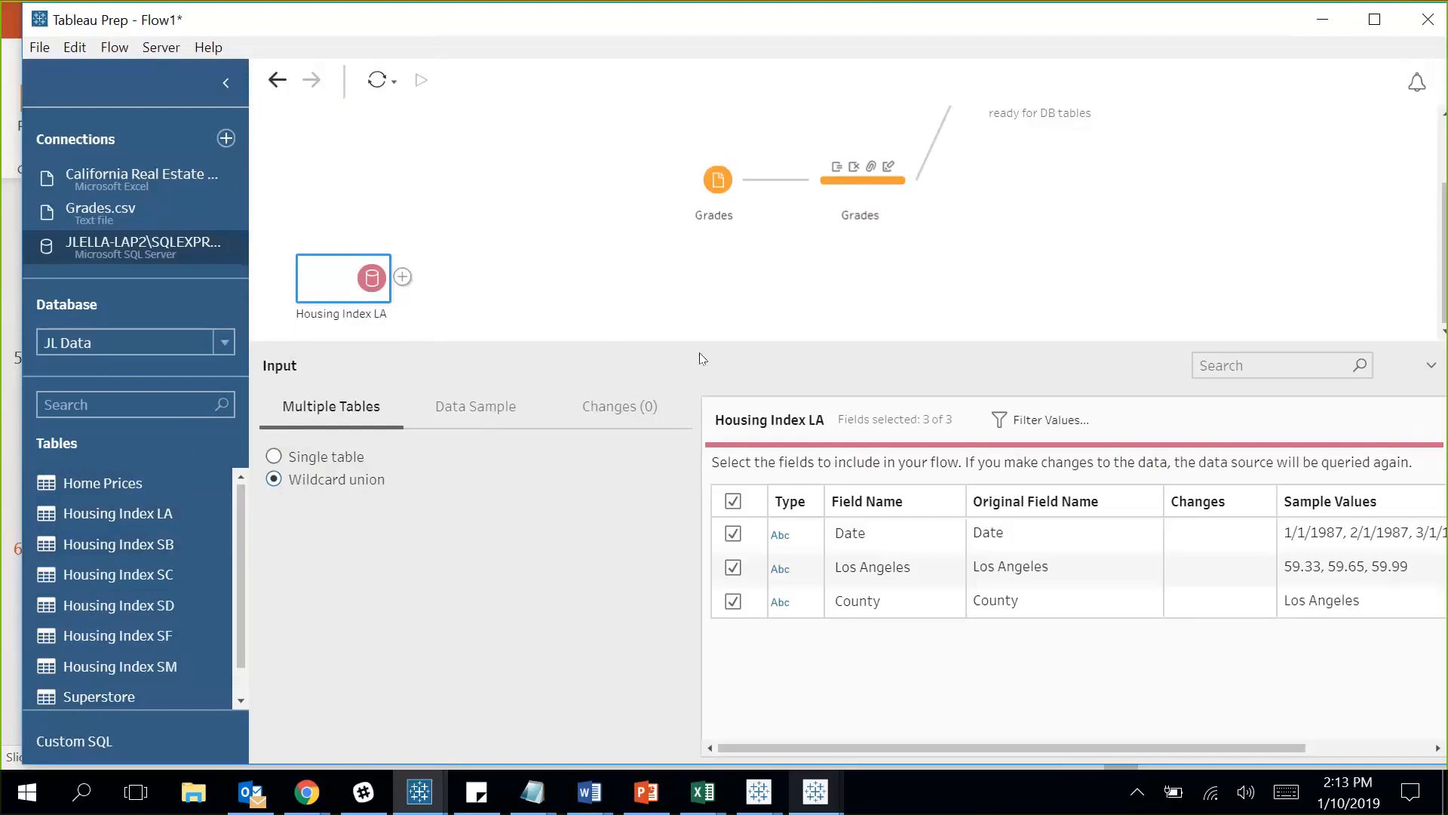
{"action": "left_click_drag", "start_coordinate": [697, 335], "coordinate": [697, 304]}
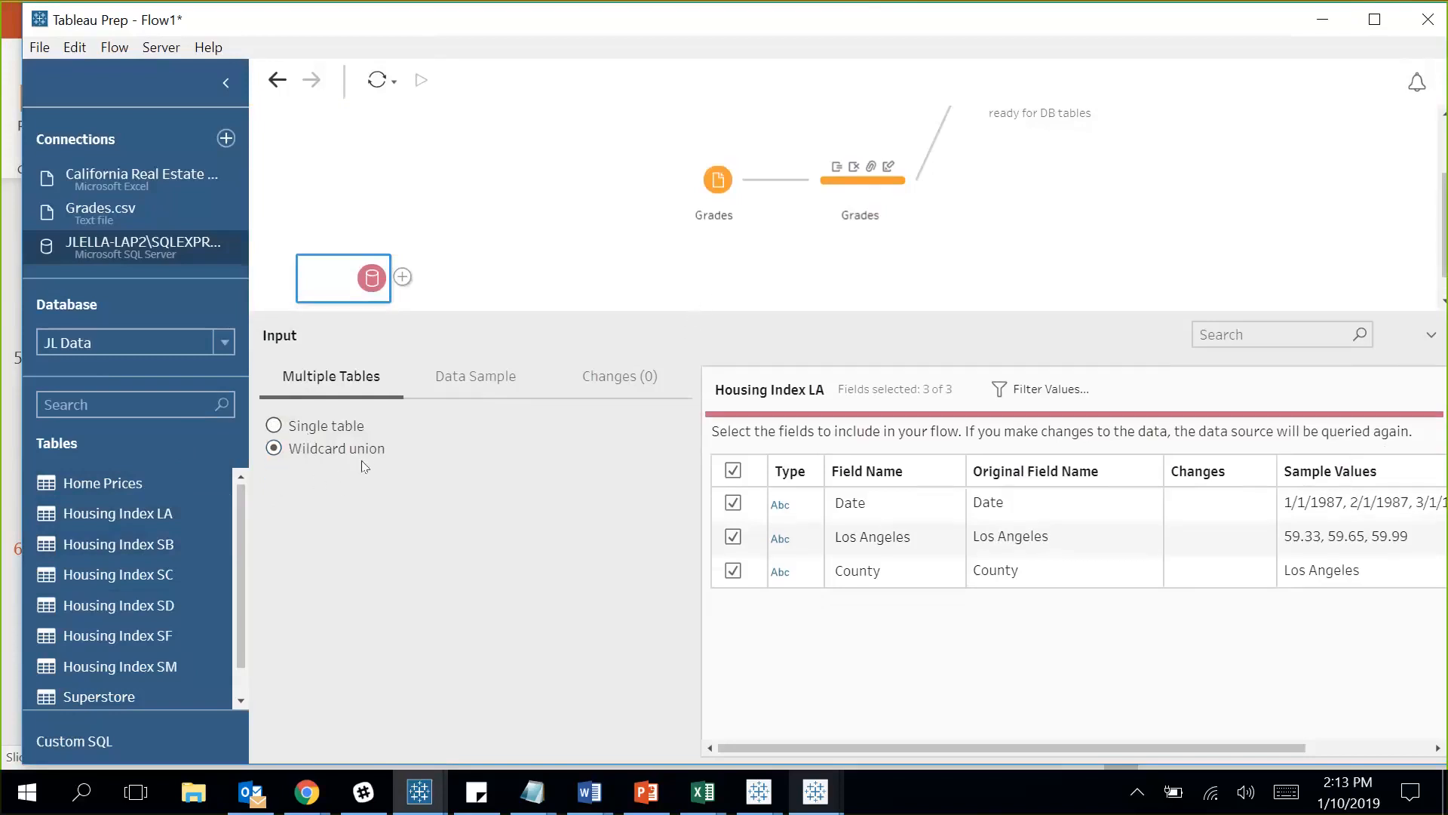
{"action": "left_click", "coordinate": [274, 425]}
{"action": "left_click", "coordinate": [274, 448]}
{"action": "right_click", "coordinate": [377, 296]}
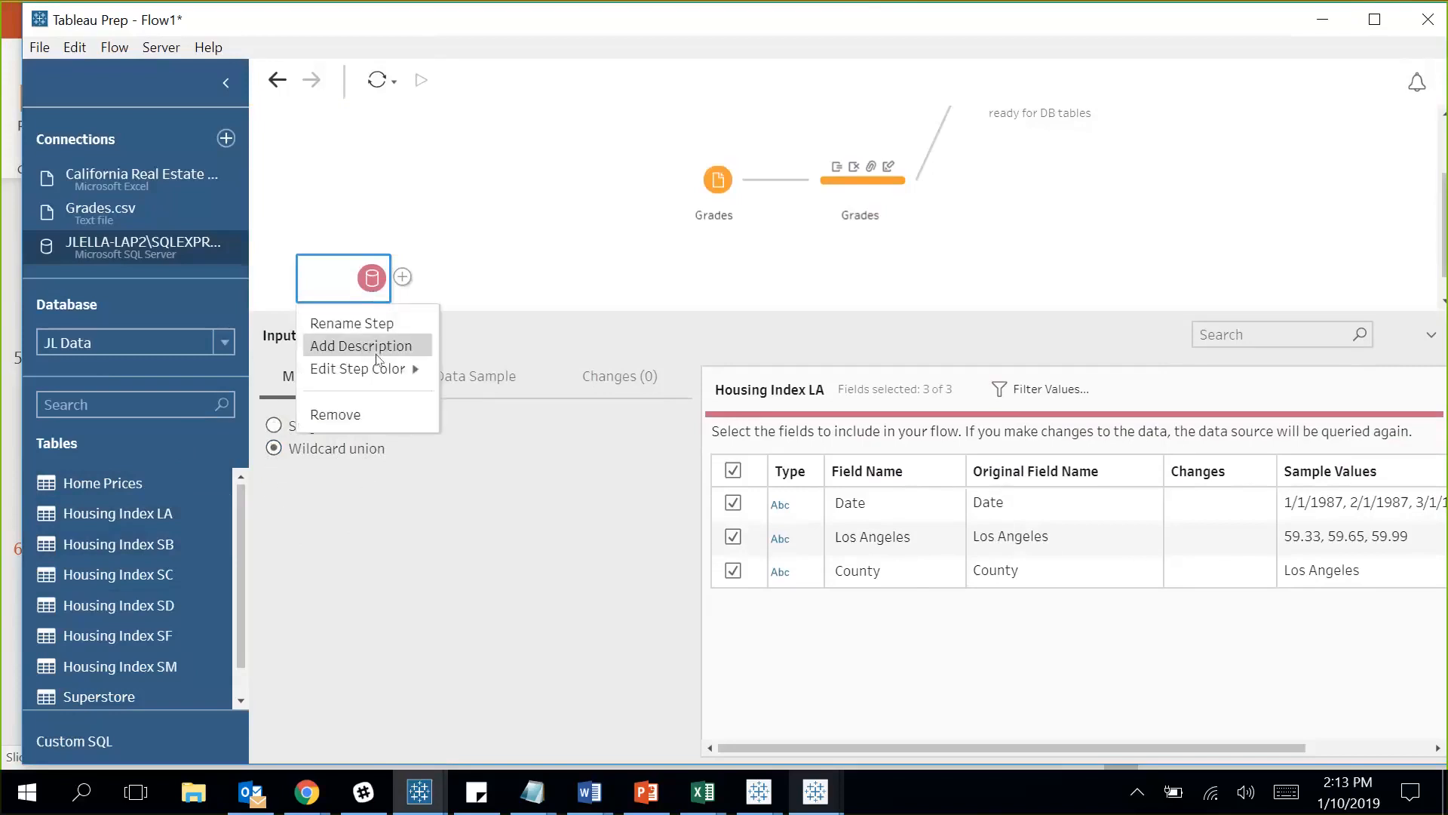
{"action": "left_click", "coordinate": [462, 305]}
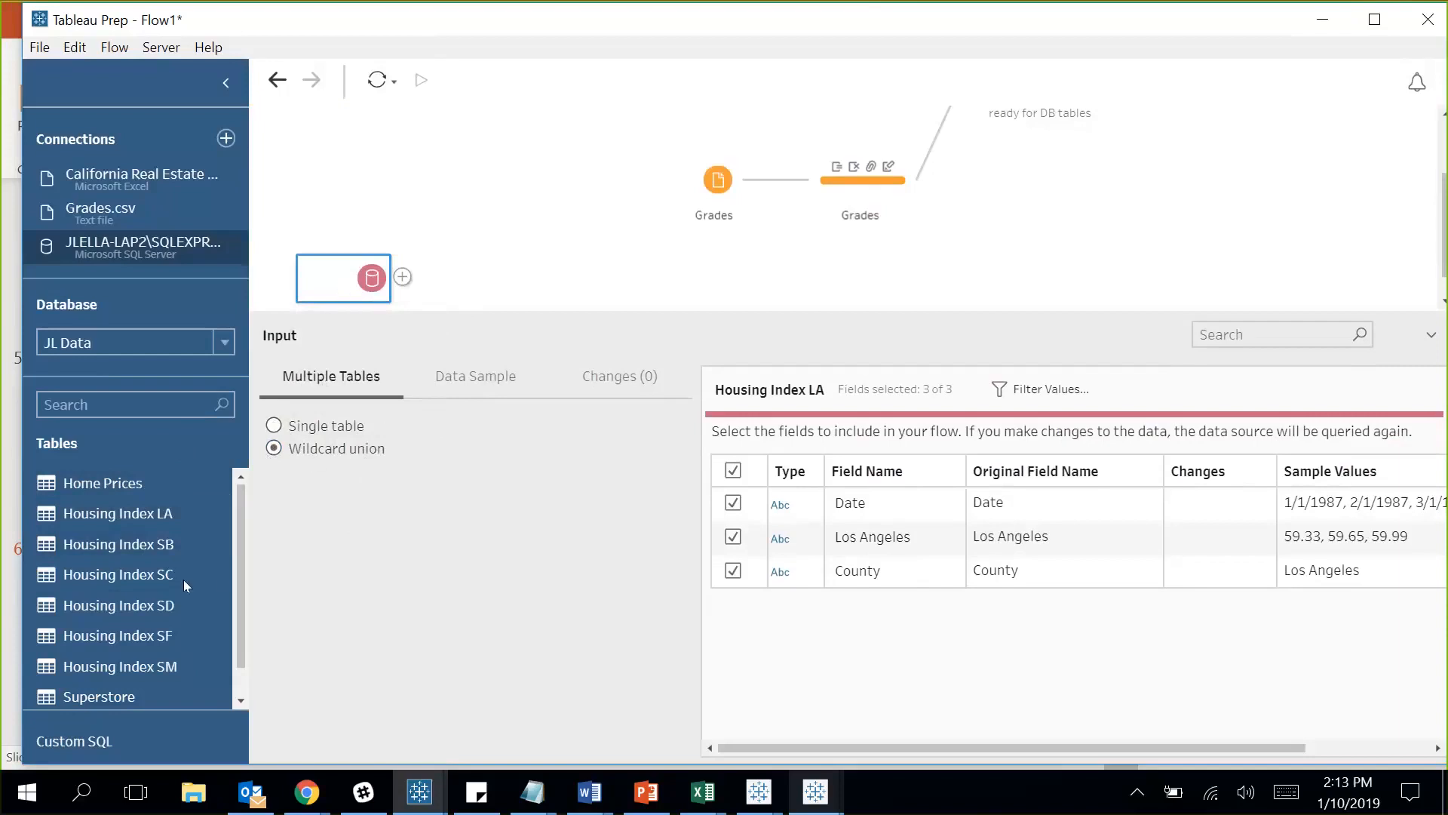
Drag Housing Index SB, SC, SD, SF and SM onto Housing Index LA to form Union 1.
{"action": "left_click_drag", "start_coordinate": [121, 544], "coordinate": [331, 317]}
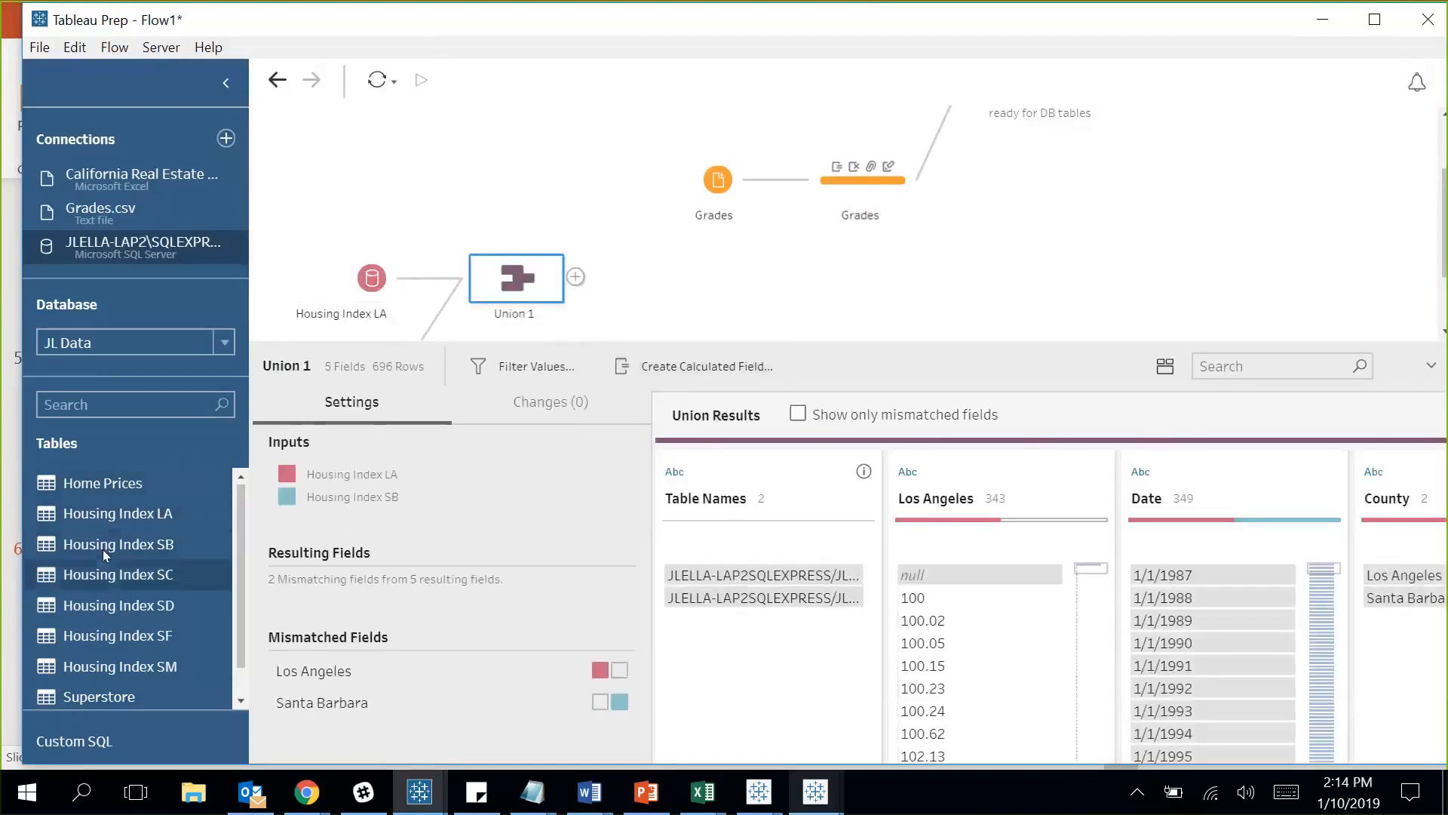
{"action": "left_click_drag", "start_coordinate": [106, 573], "coordinate": [468, 277]}
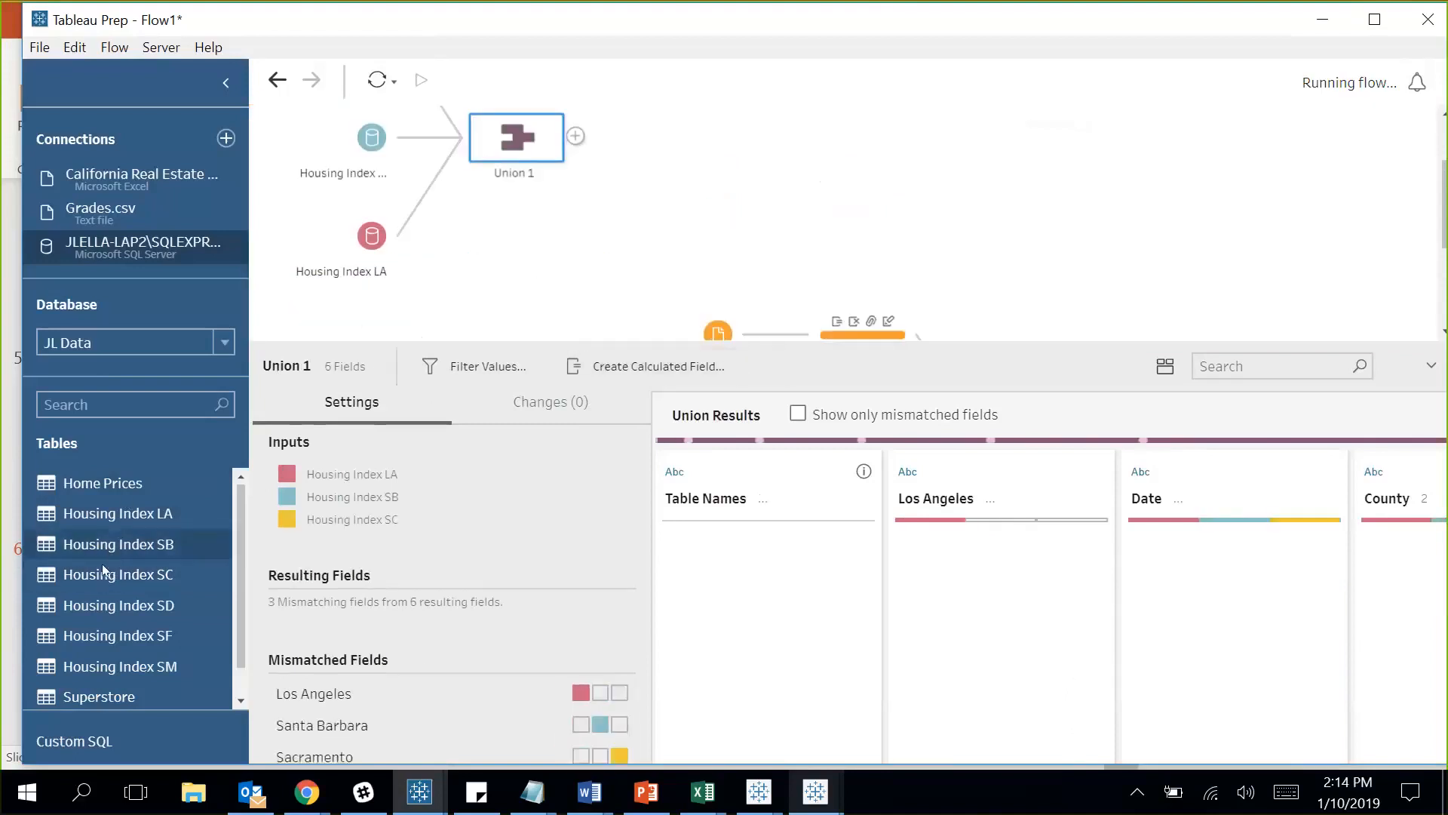
{"action": "left_click_drag", "start_coordinate": [97, 595], "coordinate": [457, 147]}
{"action": "left_click_drag", "start_coordinate": [95, 635], "coordinate": [370, 471]}
{"action": "left_click_drag", "start_coordinate": [494, 248], "coordinate": [462, 267]}
{"action": "left_click_drag", "start_coordinate": [98, 666], "coordinate": [646, 235]}
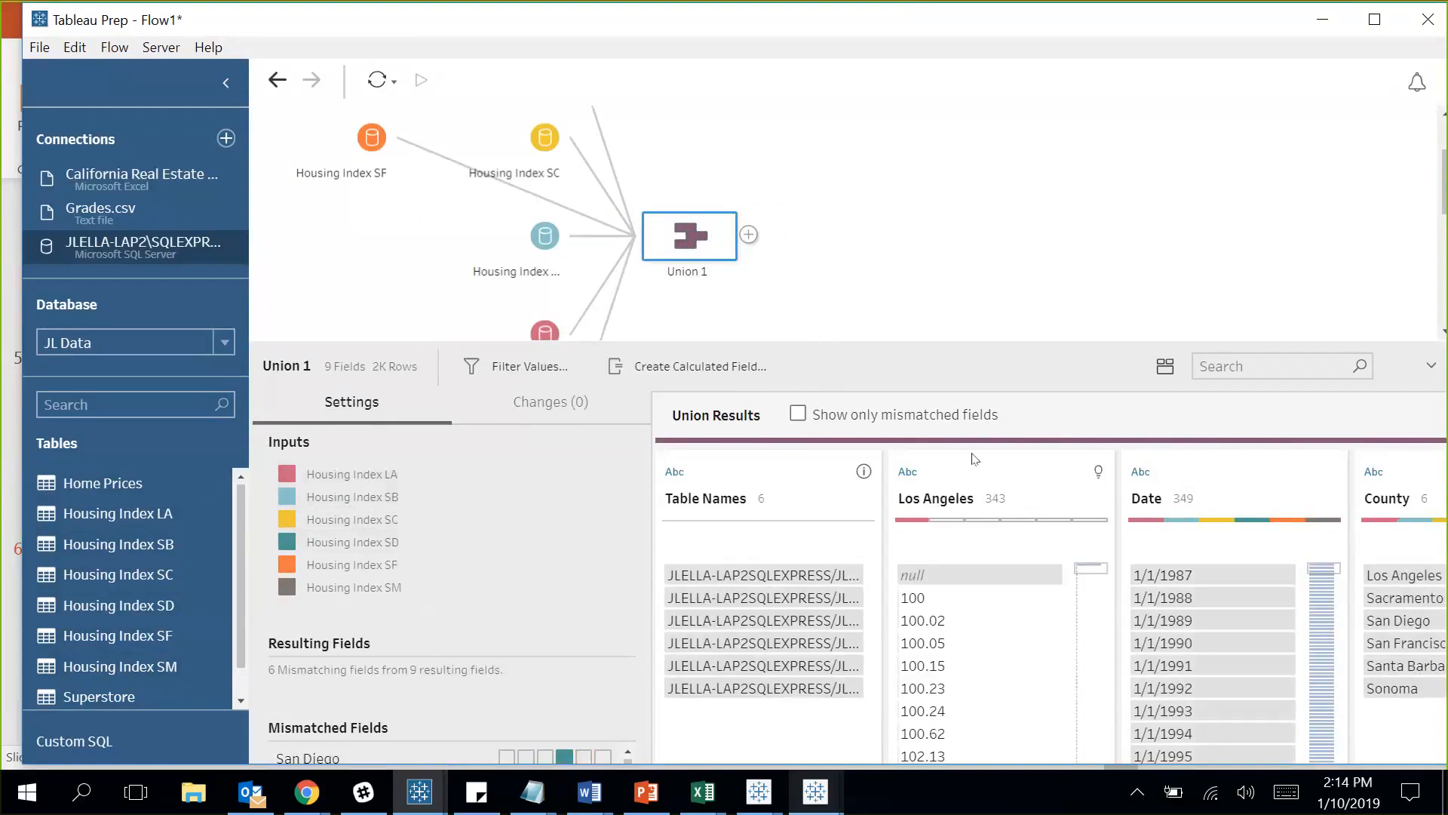
{"action": "scroll", "coordinate": [1031, 455], "scroll_direction": "right", "scroll_amount": 3}
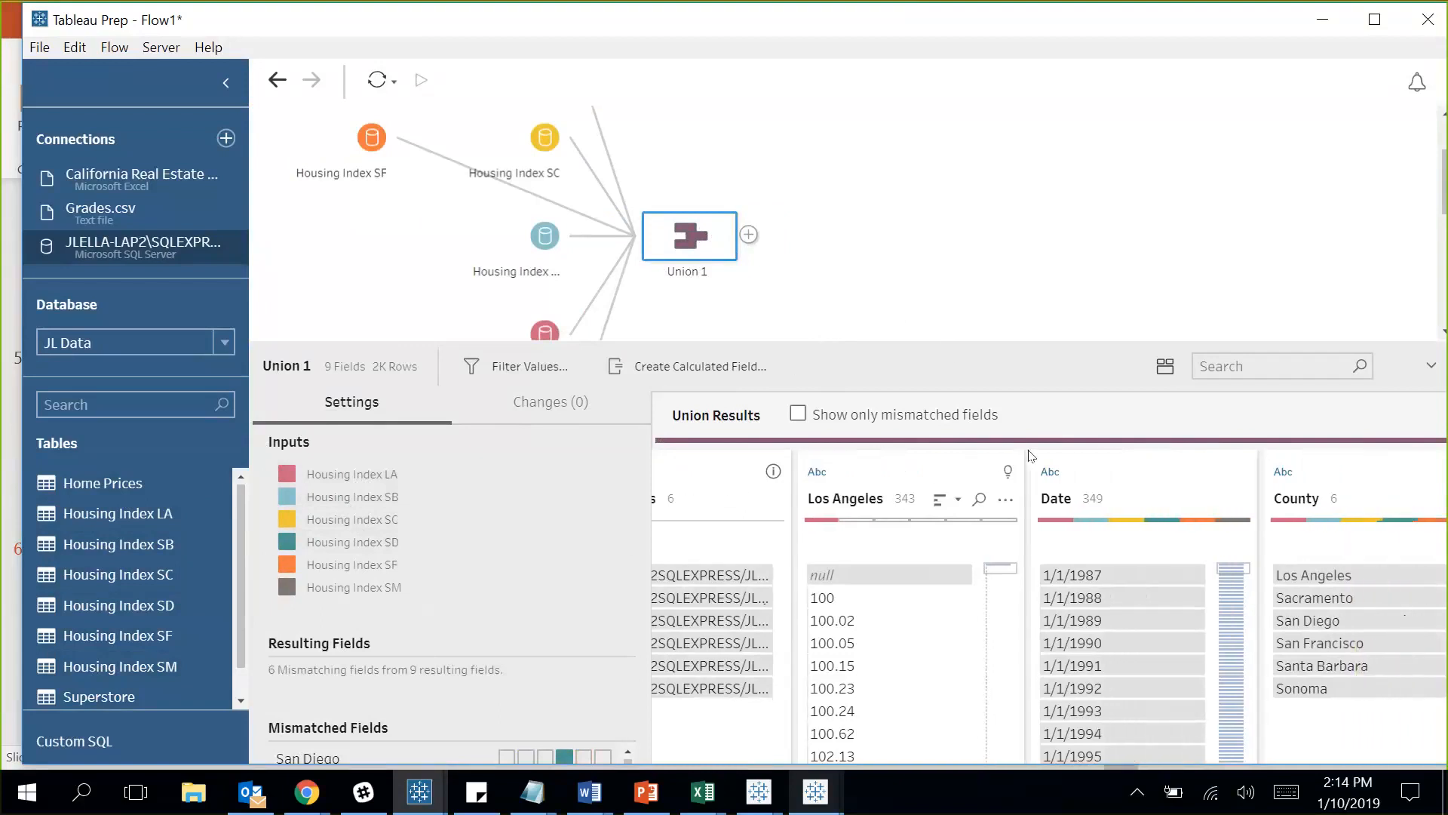
{"action": "scroll", "coordinate": [1031, 455], "scroll_direction": "right", "scroll_amount": 1}
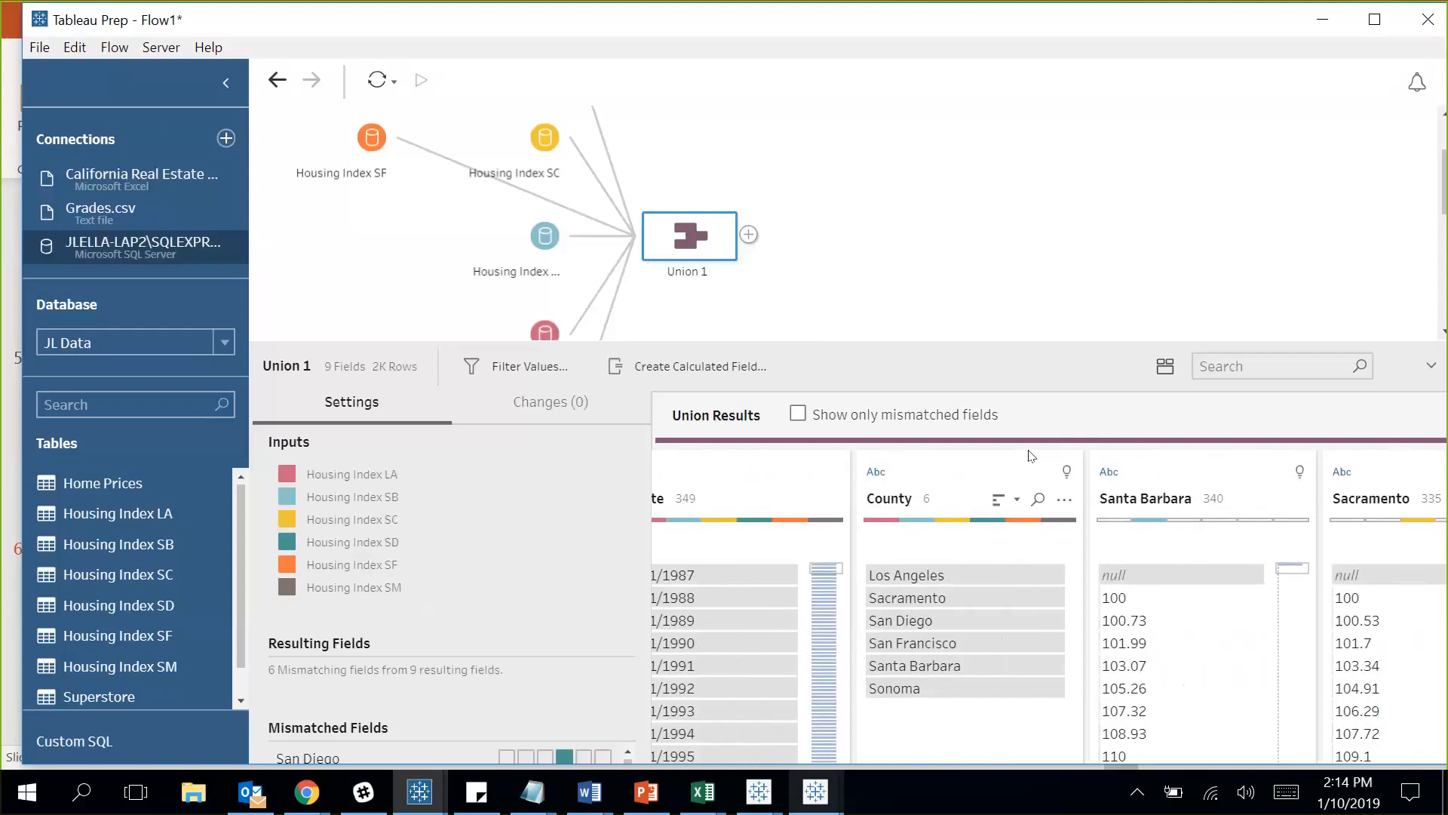
{"action": "left_click", "coordinate": [1218, 462]}
{"action": "scroll", "coordinate": [1222, 463], "scroll_direction": "right", "scroll_amount": 1}
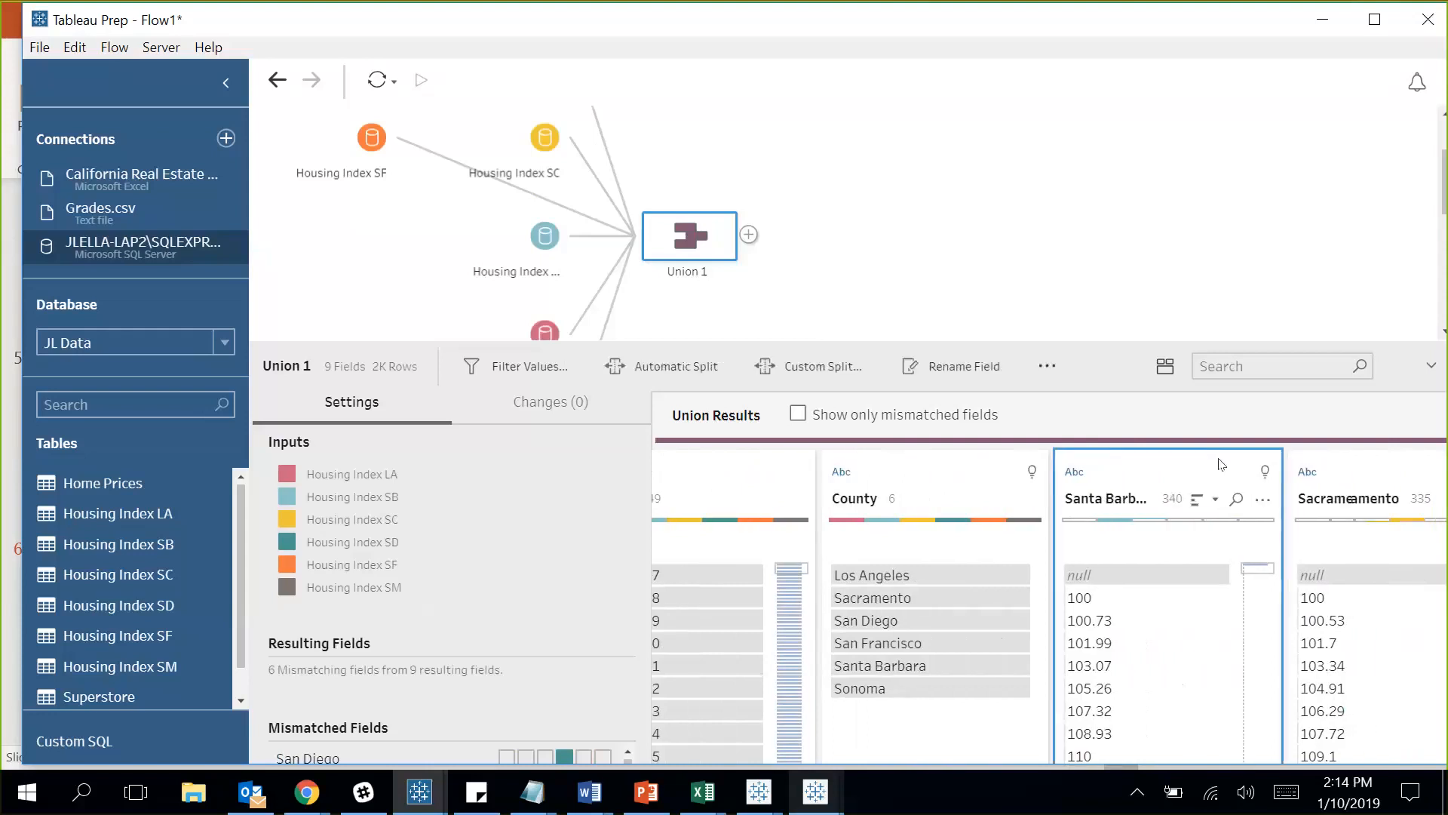
{"action": "scroll", "coordinate": [1222, 463], "scroll_direction": "right", "scroll_amount": 6}
{"action": "scroll", "coordinate": [1222, 463], "scroll_direction": "right", "scroll_amount": 4}
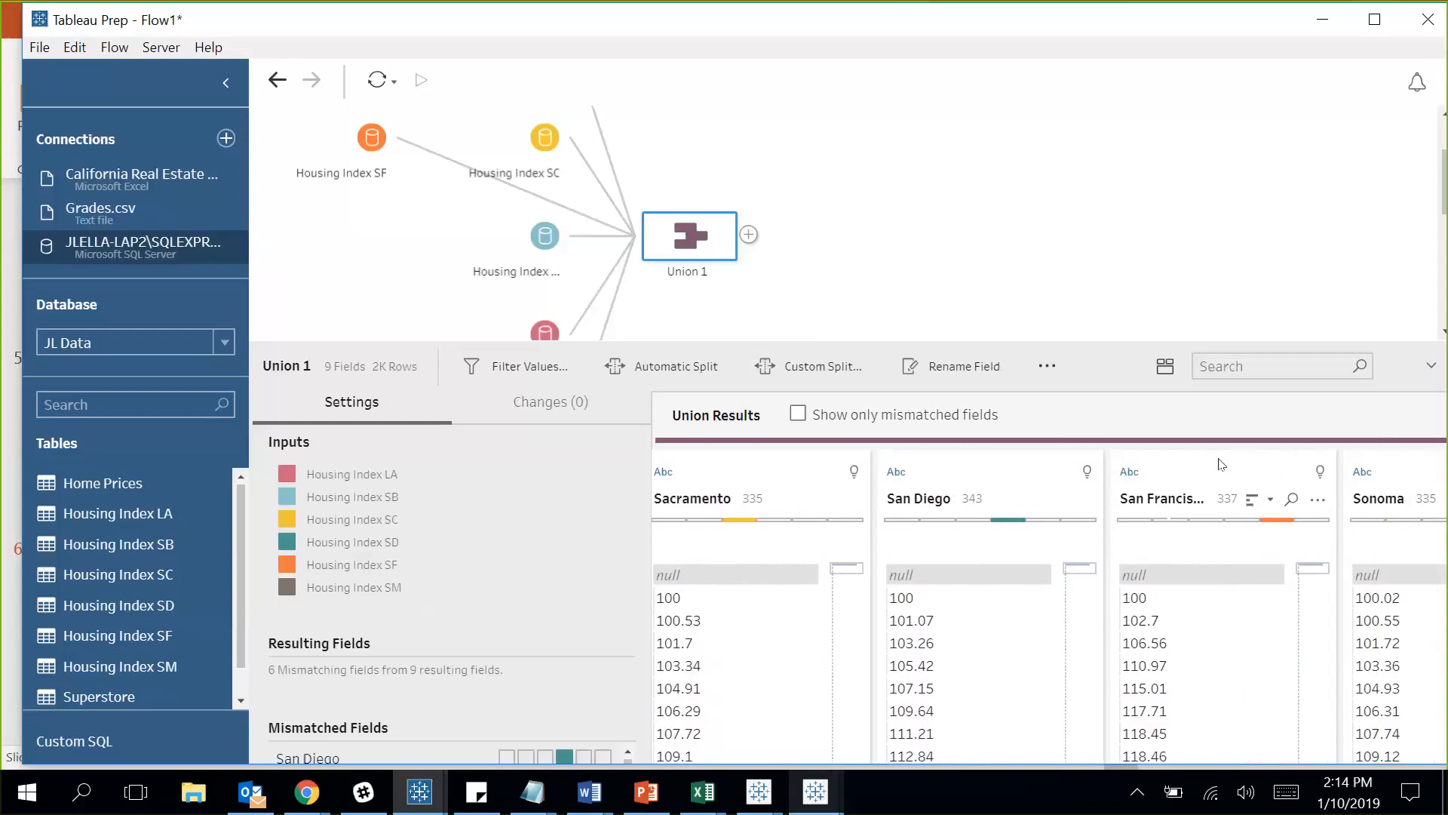
Add a Pivot step after Union 1 and widen its results pane.
{"action": "left_click", "coordinate": [749, 235]}
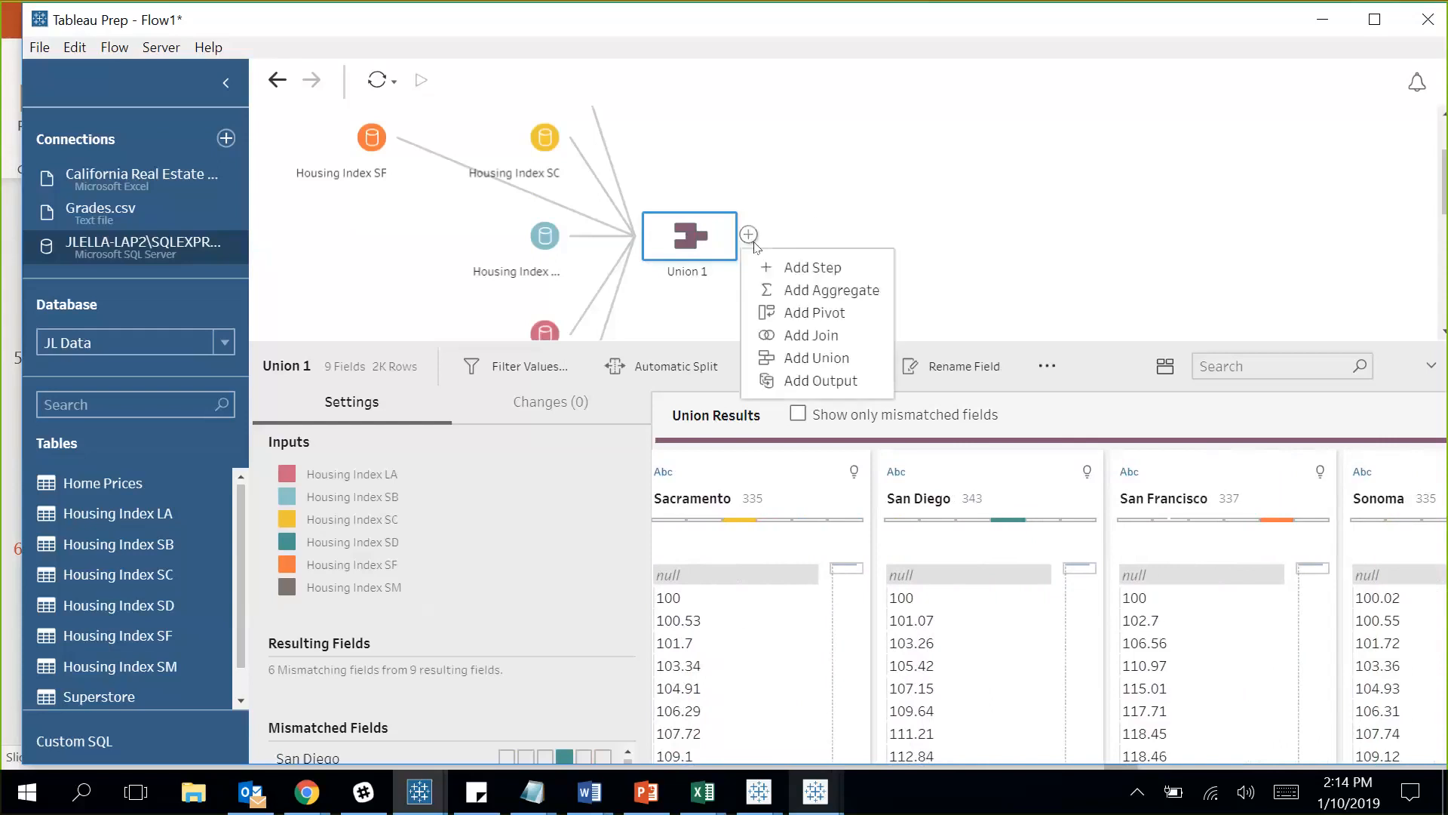
{"action": "left_click", "coordinate": [822, 312]}
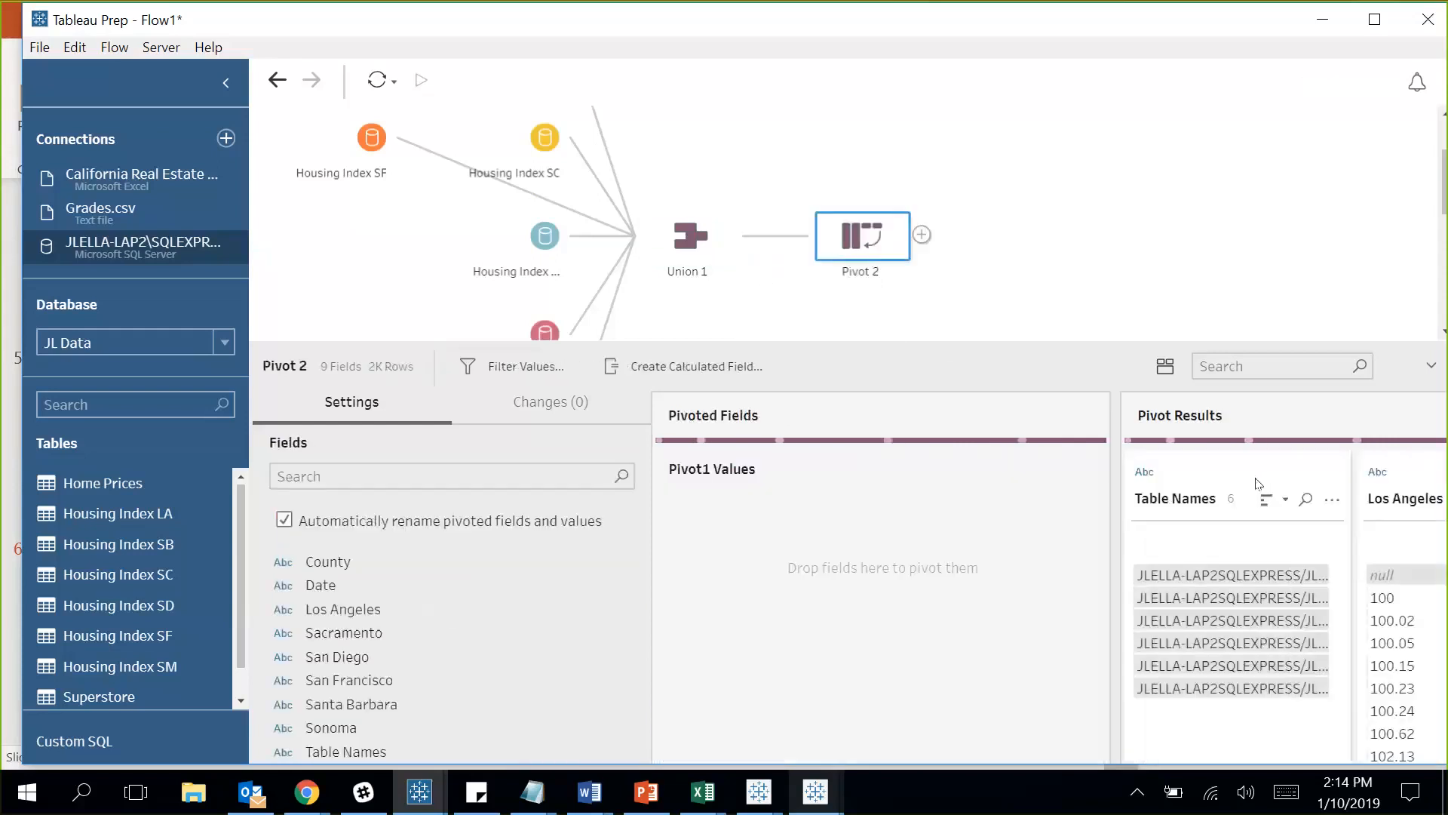
{"action": "left_click_drag", "start_coordinate": [1114, 520], "coordinate": [913, 528]}
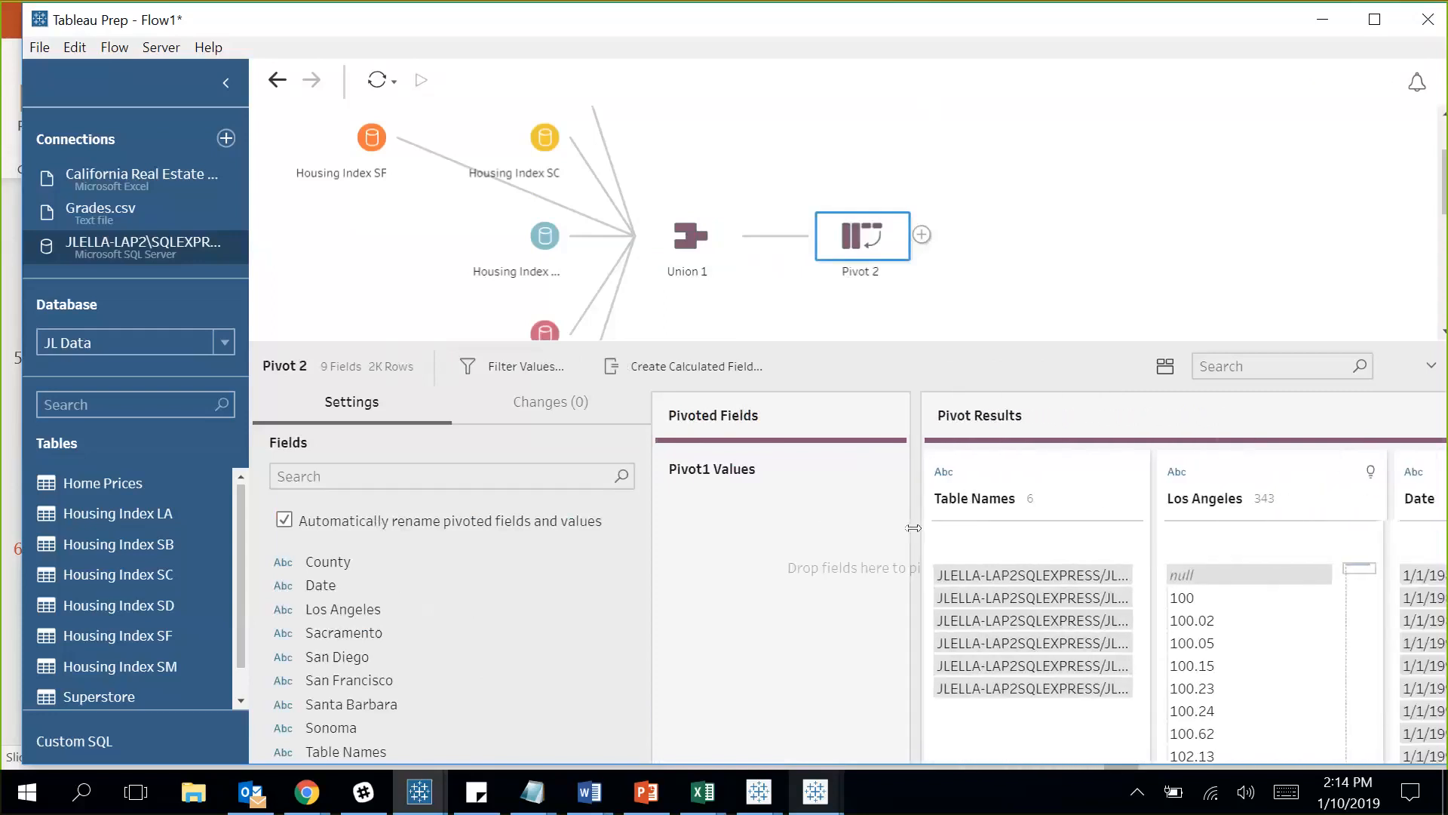
Multi-select the Los Angeles and Santa Barbara field cards.
{"action": "left_click", "coordinate": [1254, 473]}
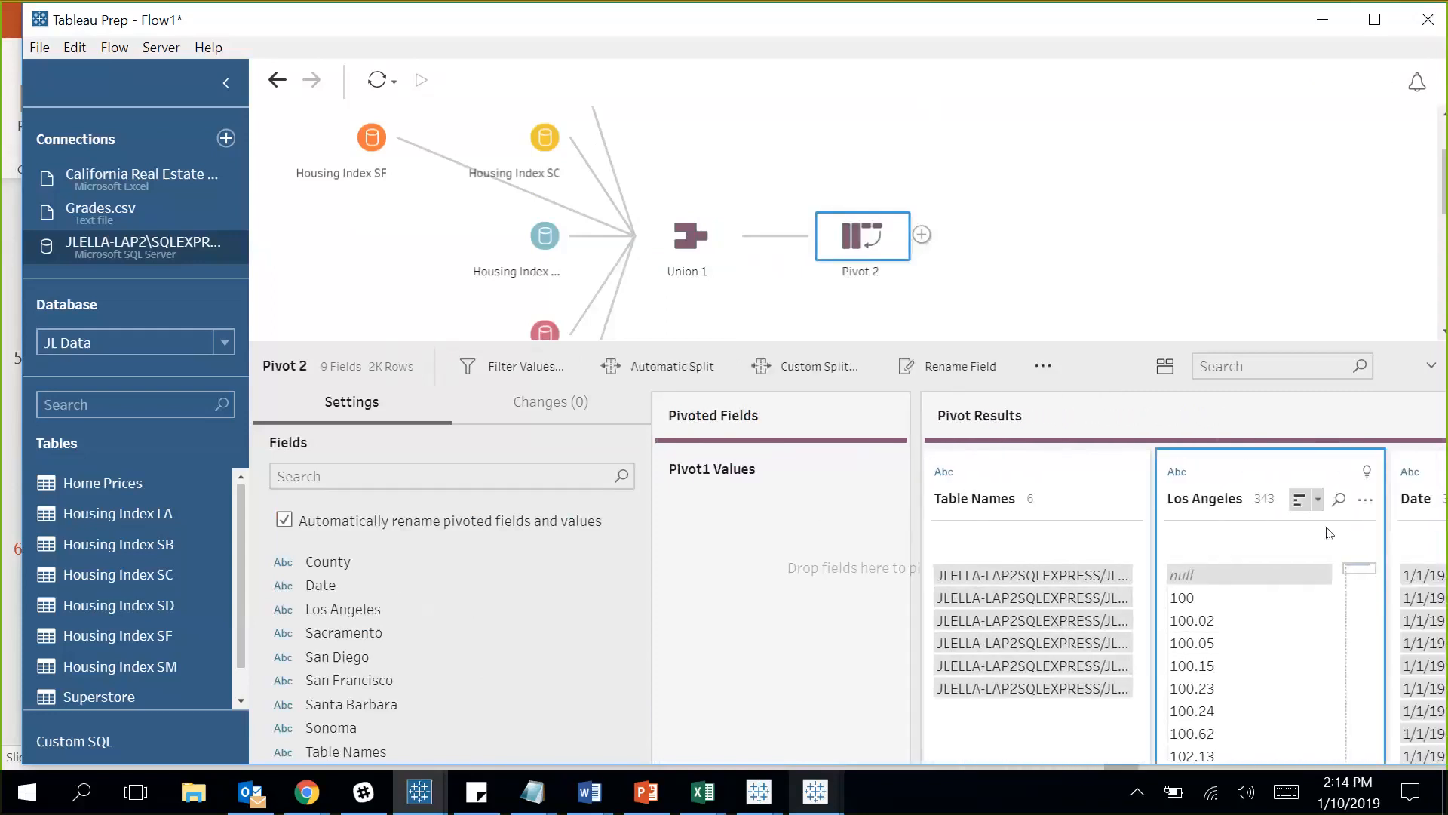
{"action": "scroll", "coordinate": [1282, 635], "scroll_direction": "right", "scroll_amount": 1}
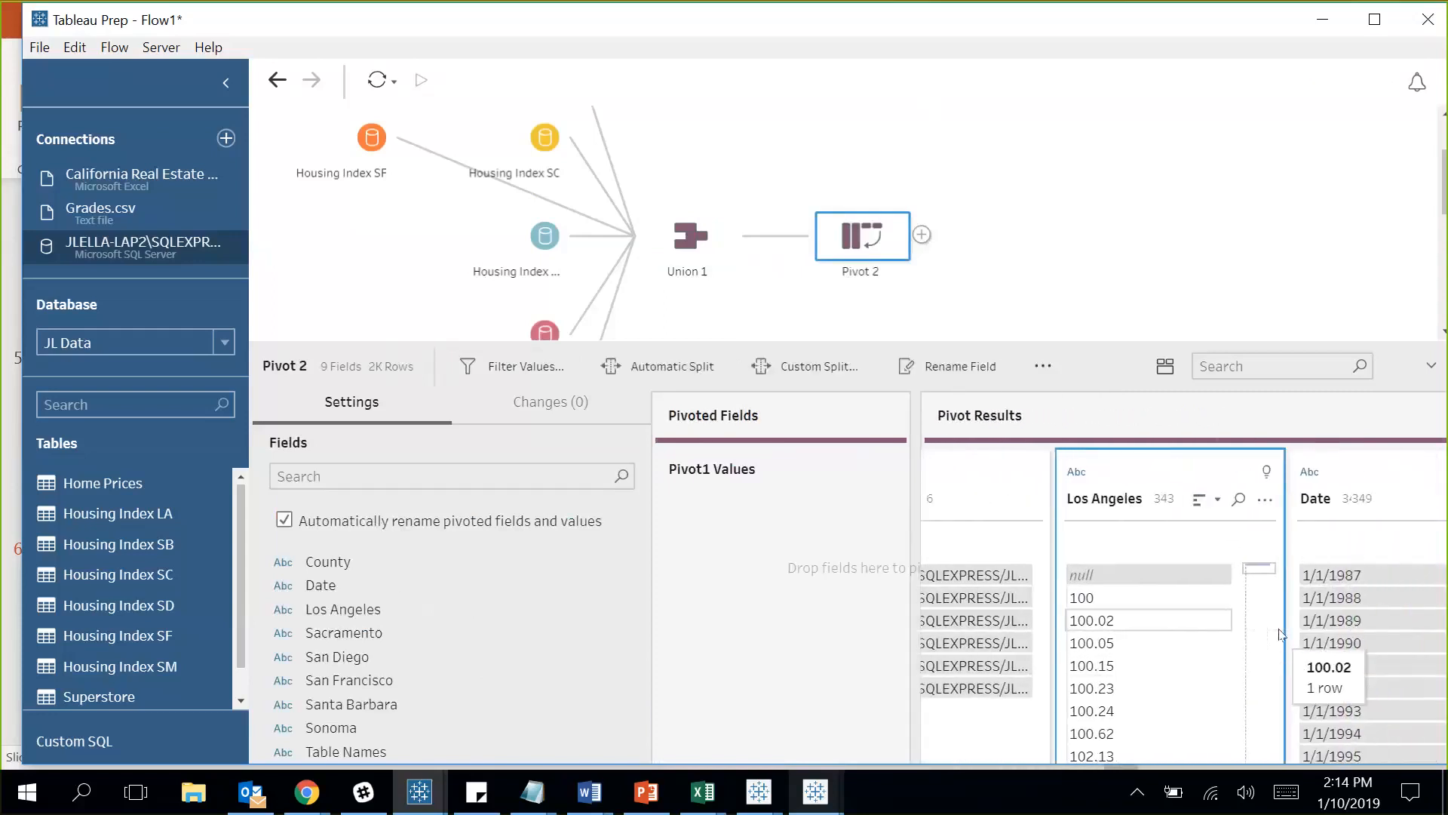
{"action": "scroll", "coordinate": [1279, 634], "scroll_direction": "right", "scroll_amount": 4}
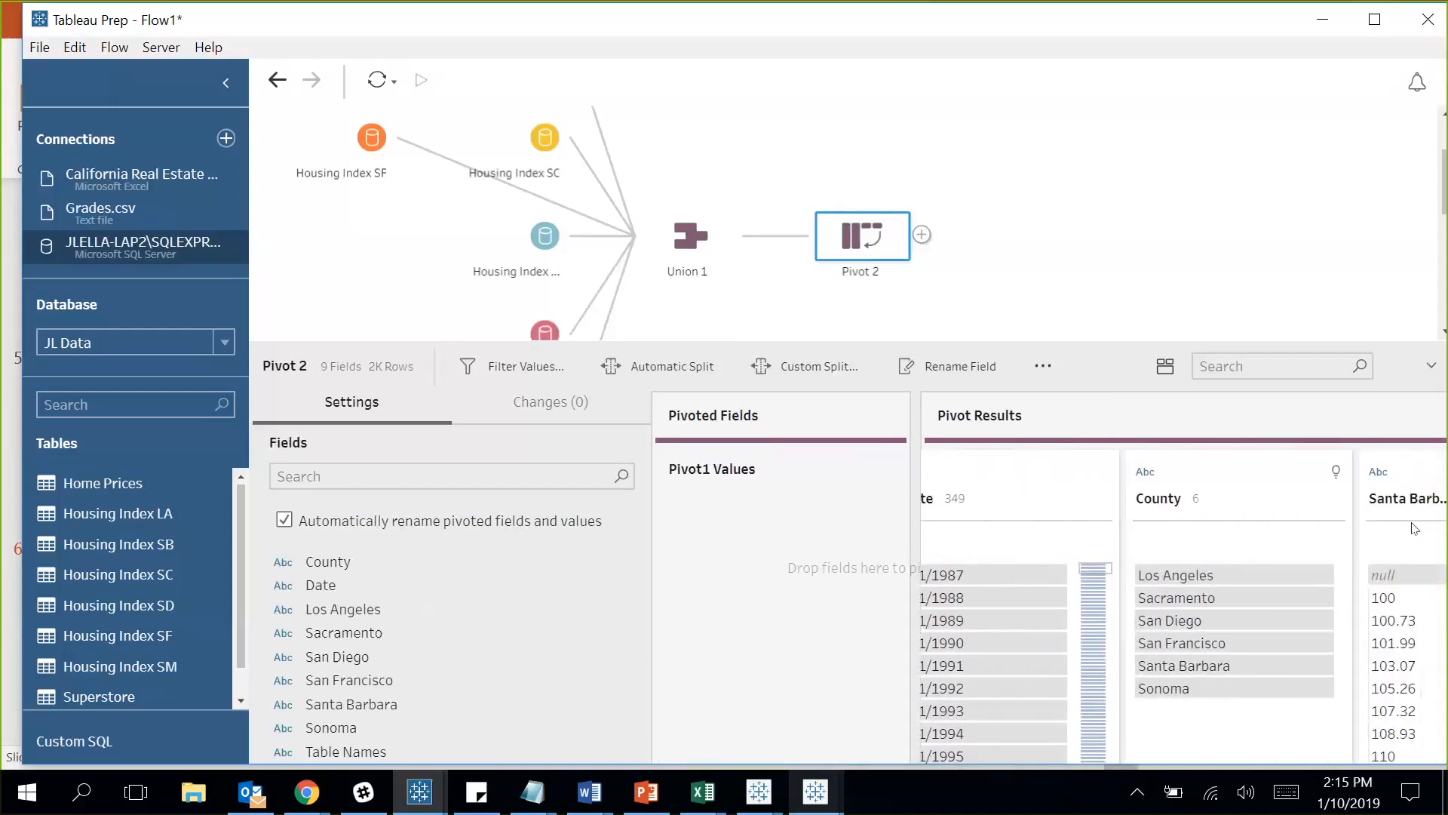
{"action": "left_click", "coordinate": [1412, 486], "text": "ctrl"}
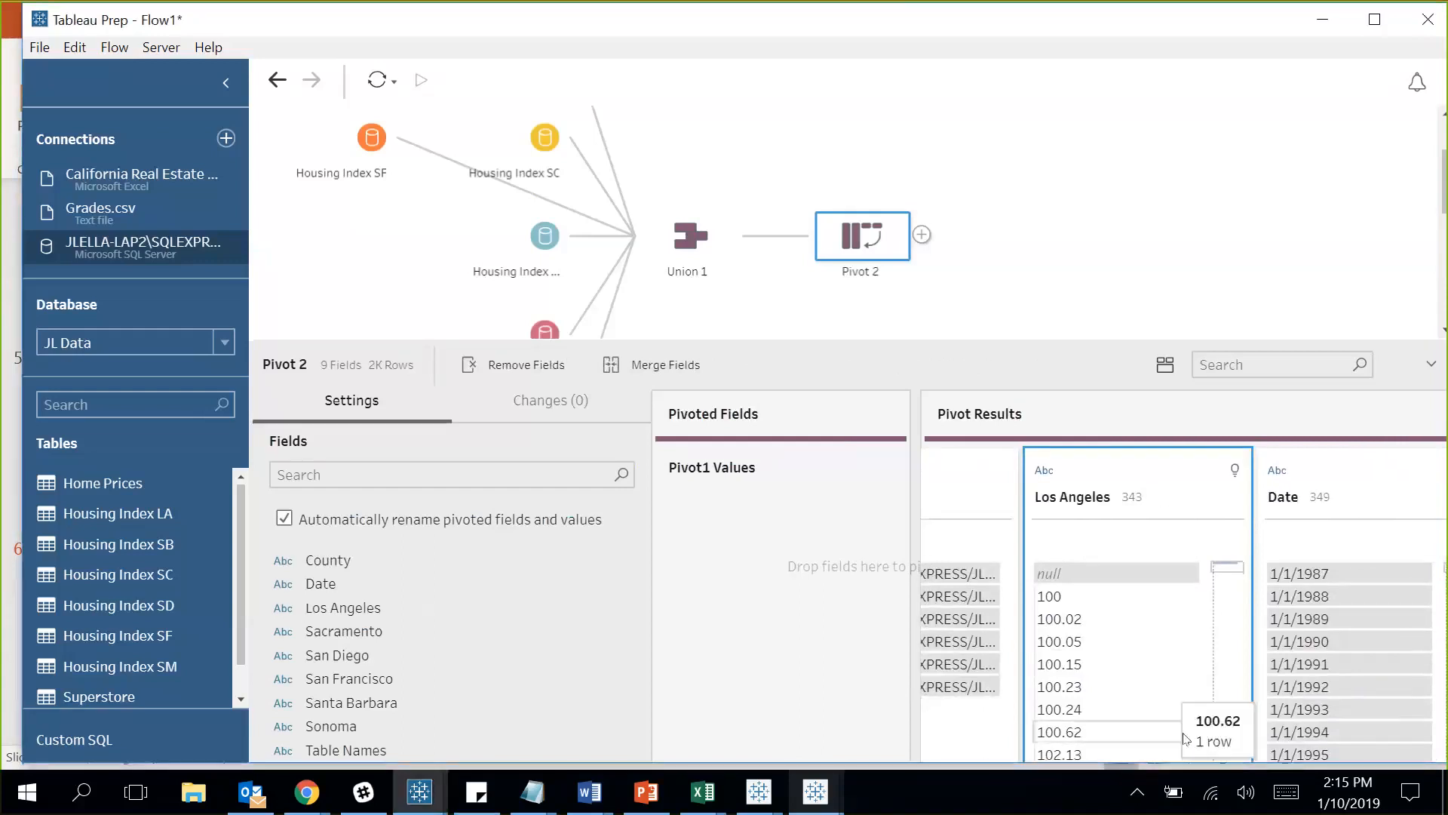
Pivot the Los Angeles and Santa Barbara columns into rows.
{"action": "left_click_drag", "start_coordinate": [887, 483], "coordinate": [768, 503]}
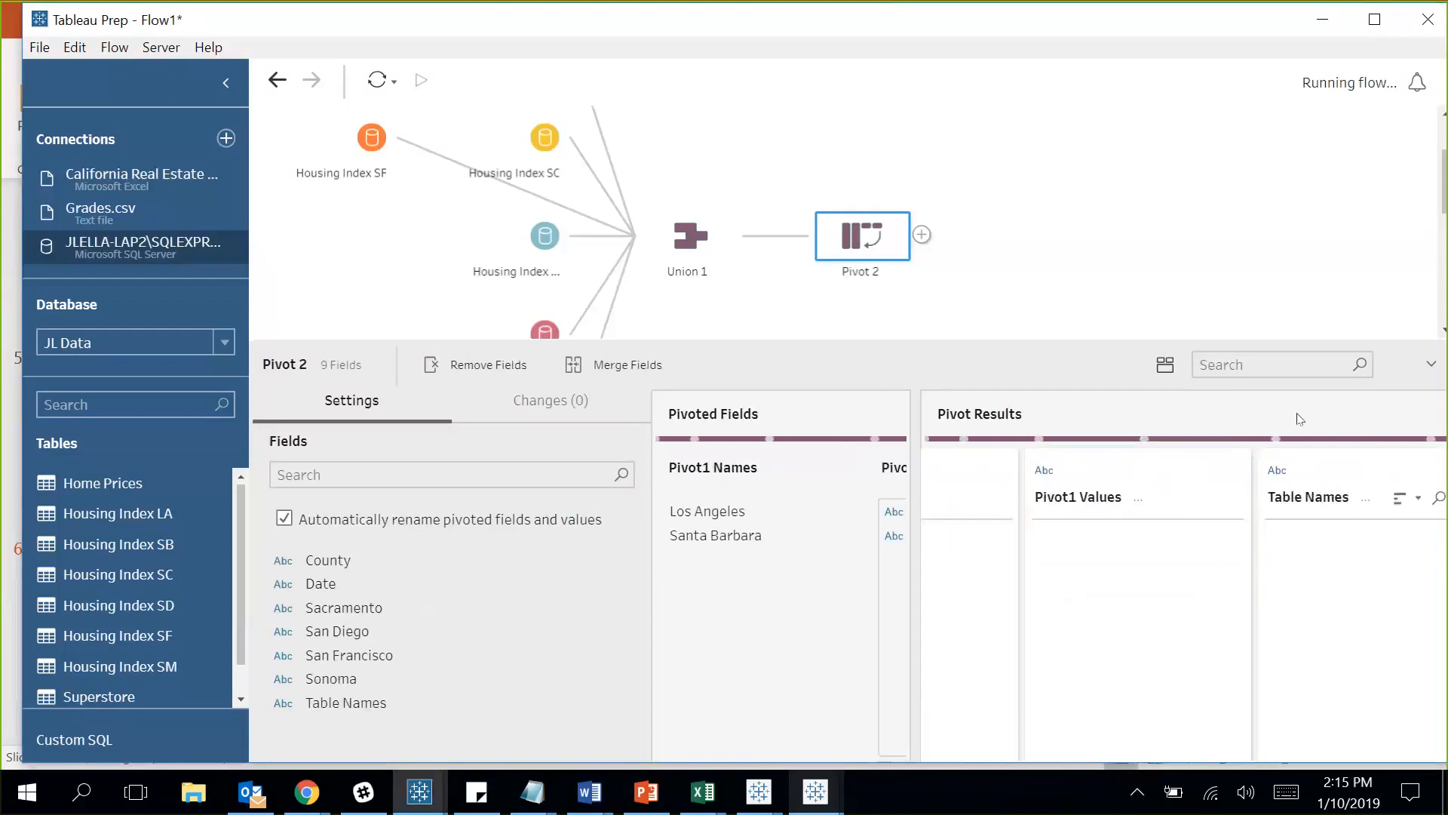
{"action": "type", "text": "santa"}
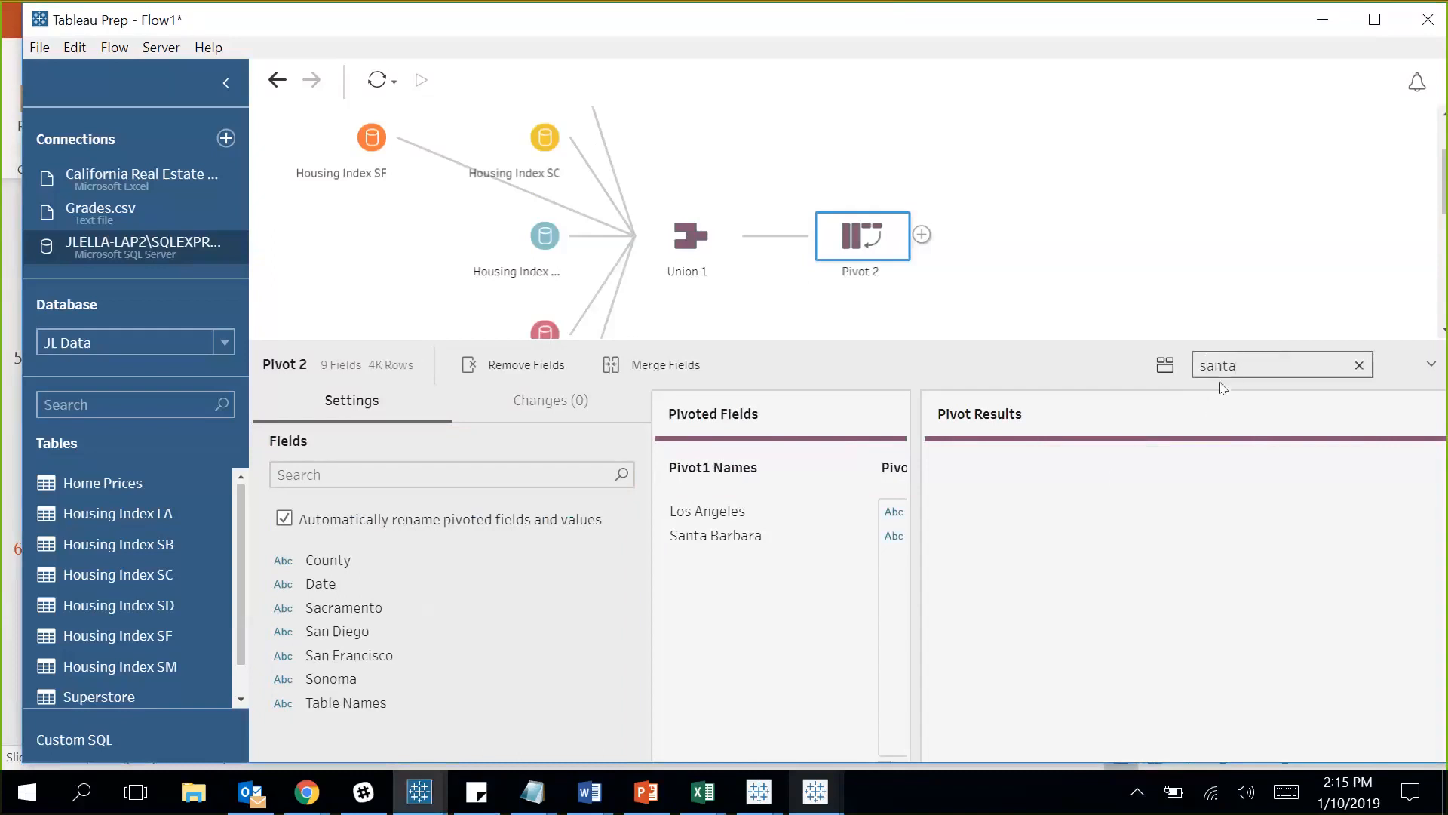
{"action": "key", "text": "BackSpace"}
{"action": "key", "text": "BackSpace"}
{"action": "key", "text": "BackSpace"}
{"action": "key", "text": "BackSpace"}
{"action": "key", "text": "BackSpace"}
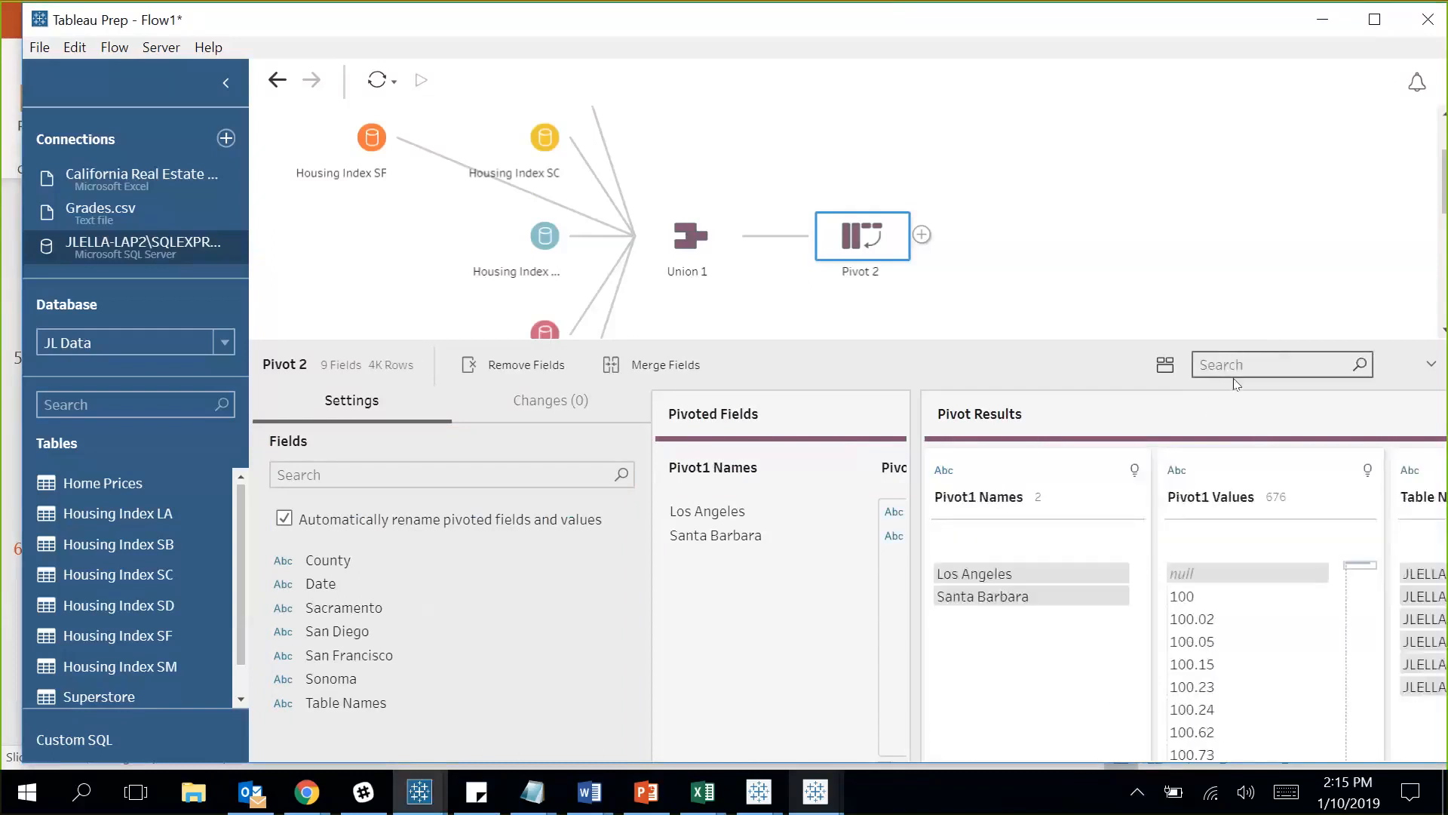
Remove the Table Names and Sacramento fields.
{"action": "left_click", "coordinate": [1421, 520]}
{"action": "scroll", "coordinate": [1421, 520], "scroll_direction": "right", "scroll_amount": 5}
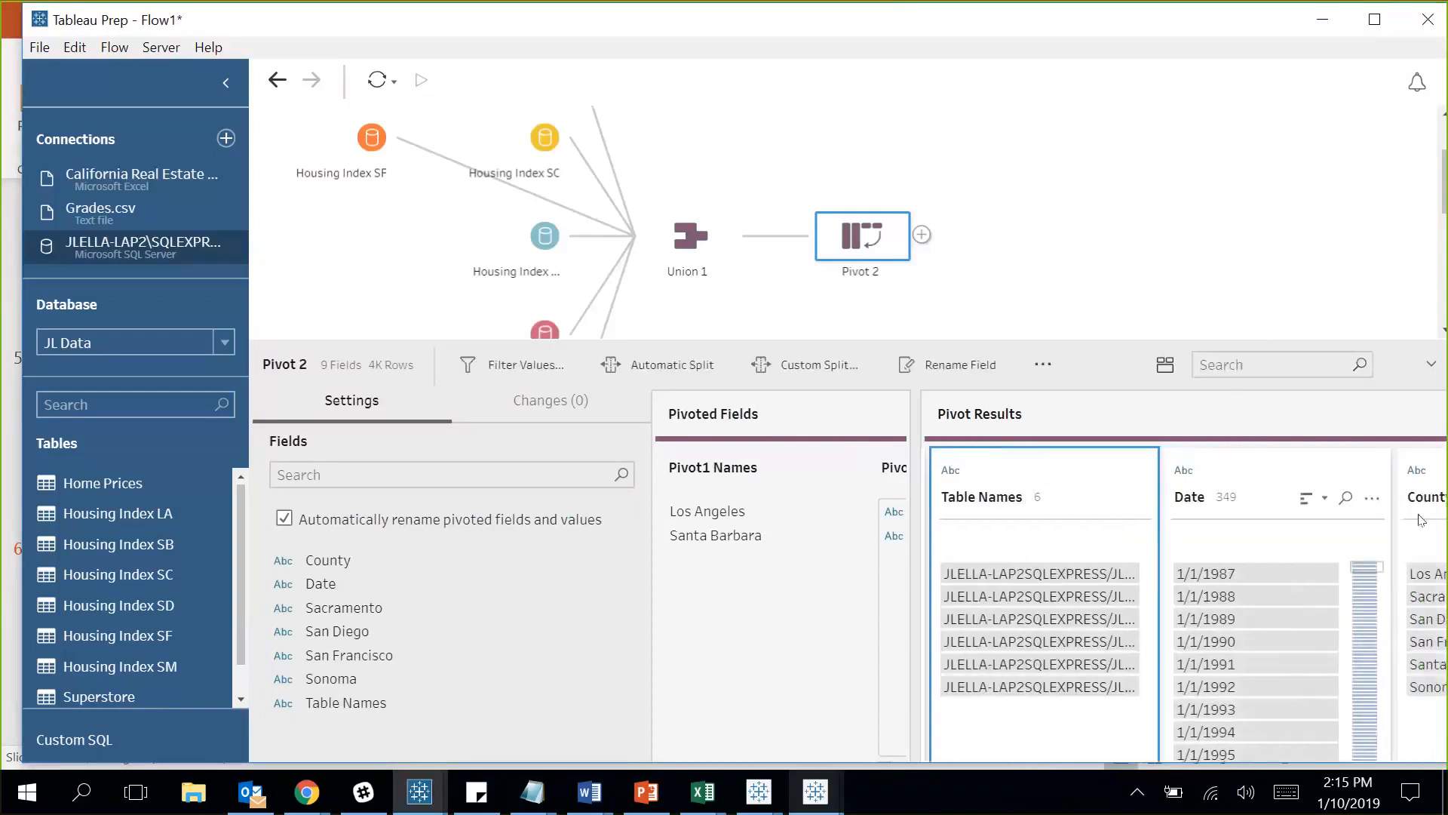
{"action": "scroll", "coordinate": [1421, 519], "scroll_direction": "right", "scroll_amount": 1}
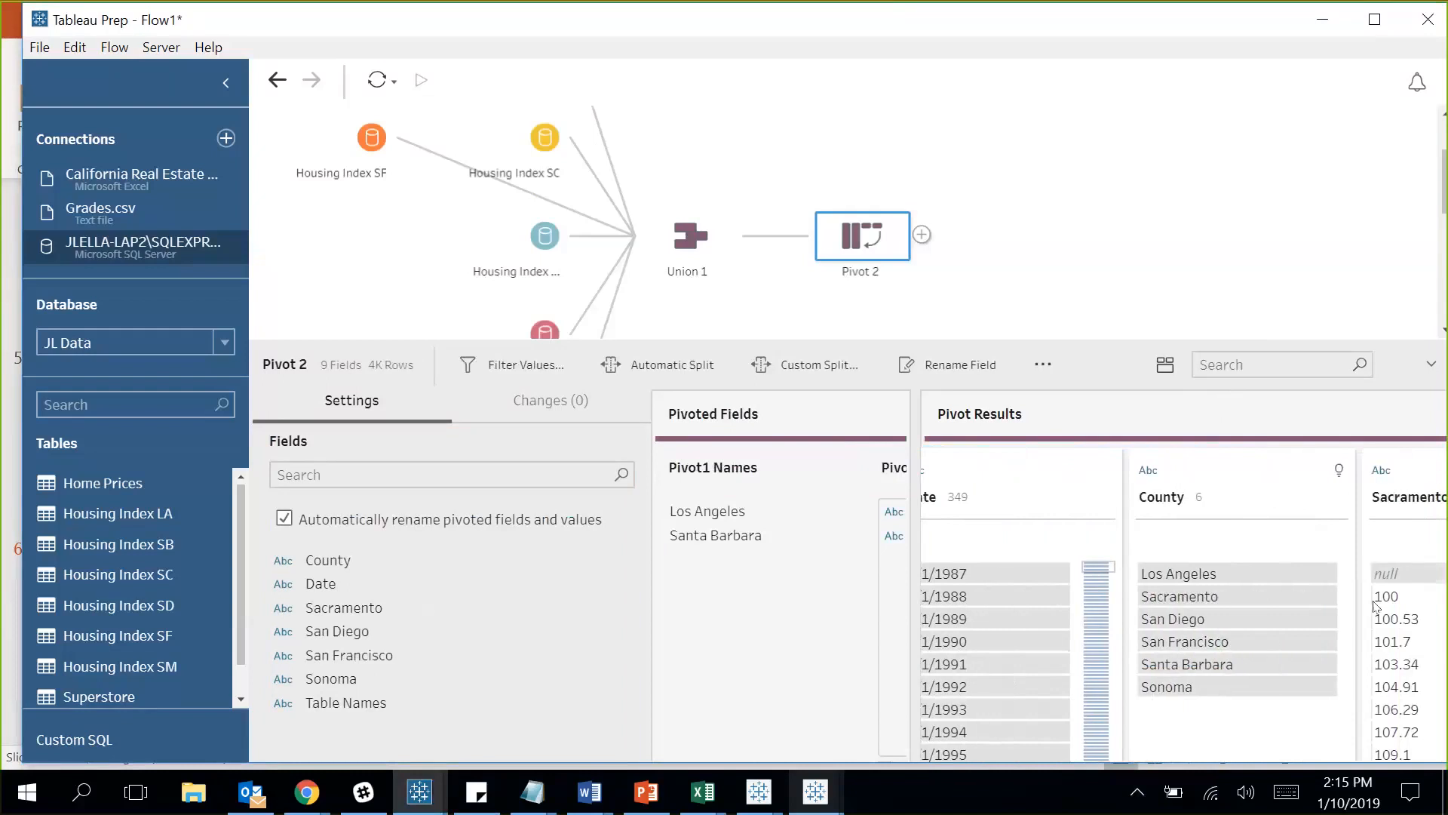
{"action": "left_click", "coordinate": [1417, 485], "text": "ctrl"}
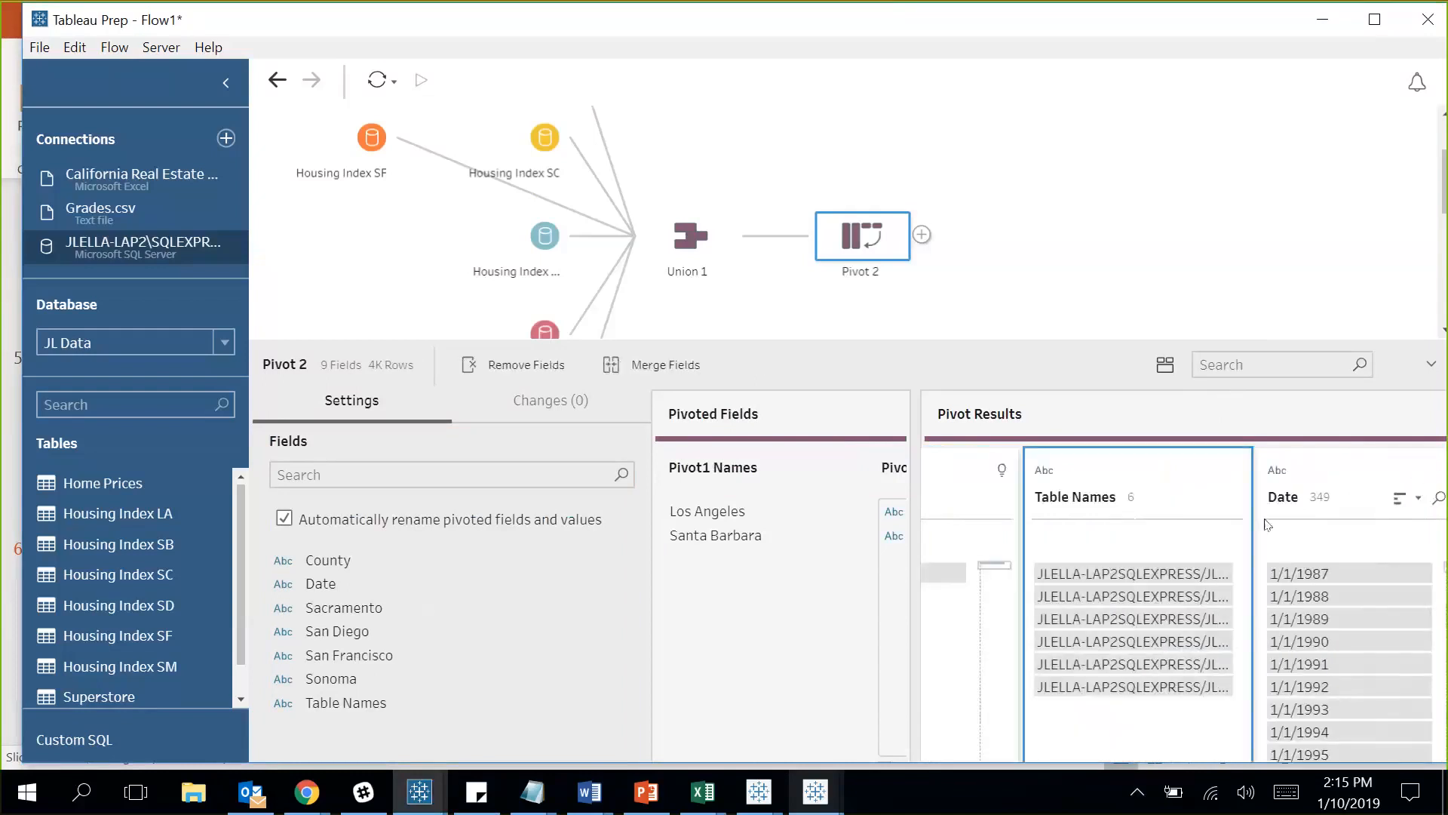
{"action": "left_click", "coordinate": [1232, 497]}
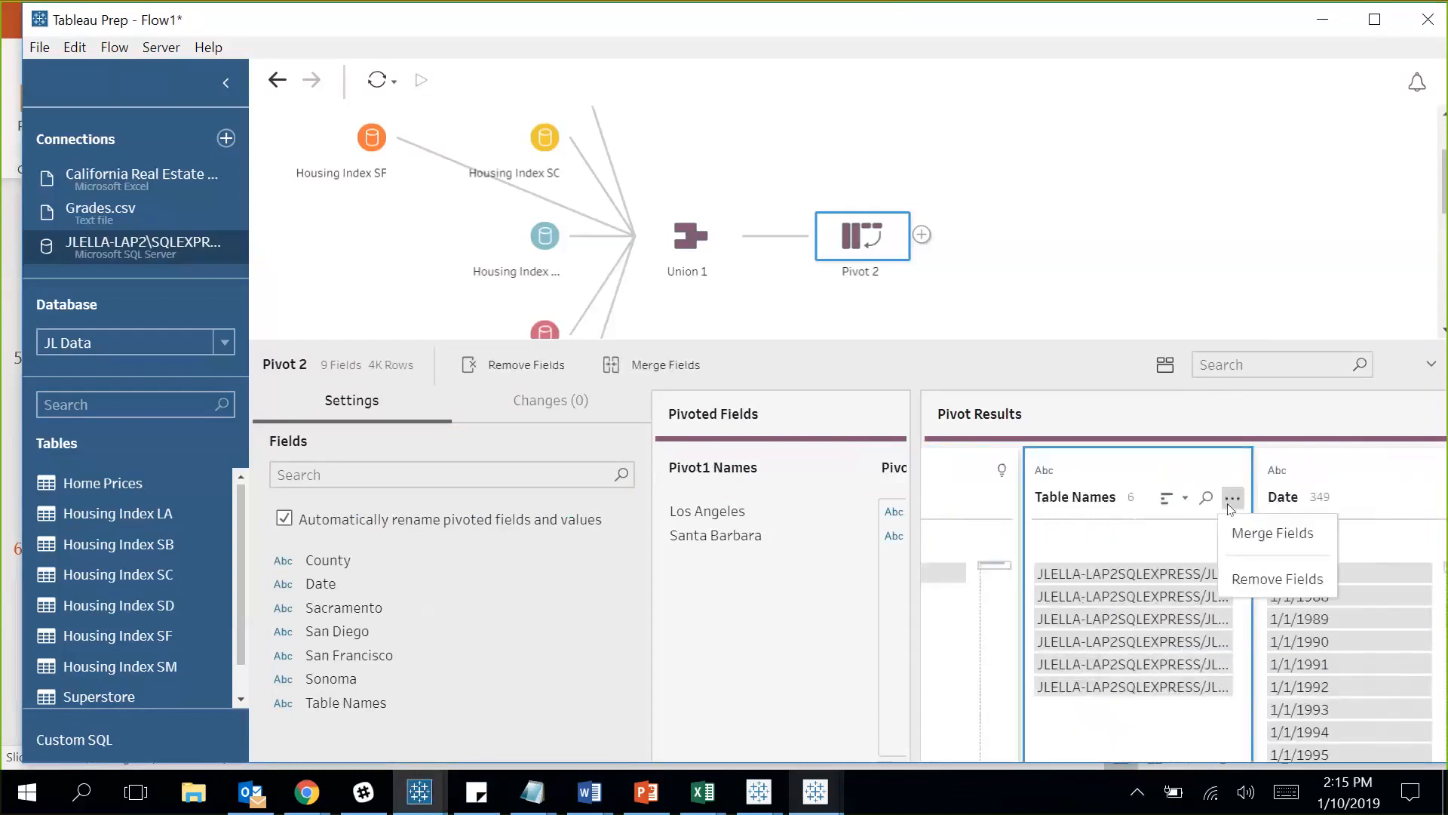
{"action": "left_click", "coordinate": [1274, 580]}
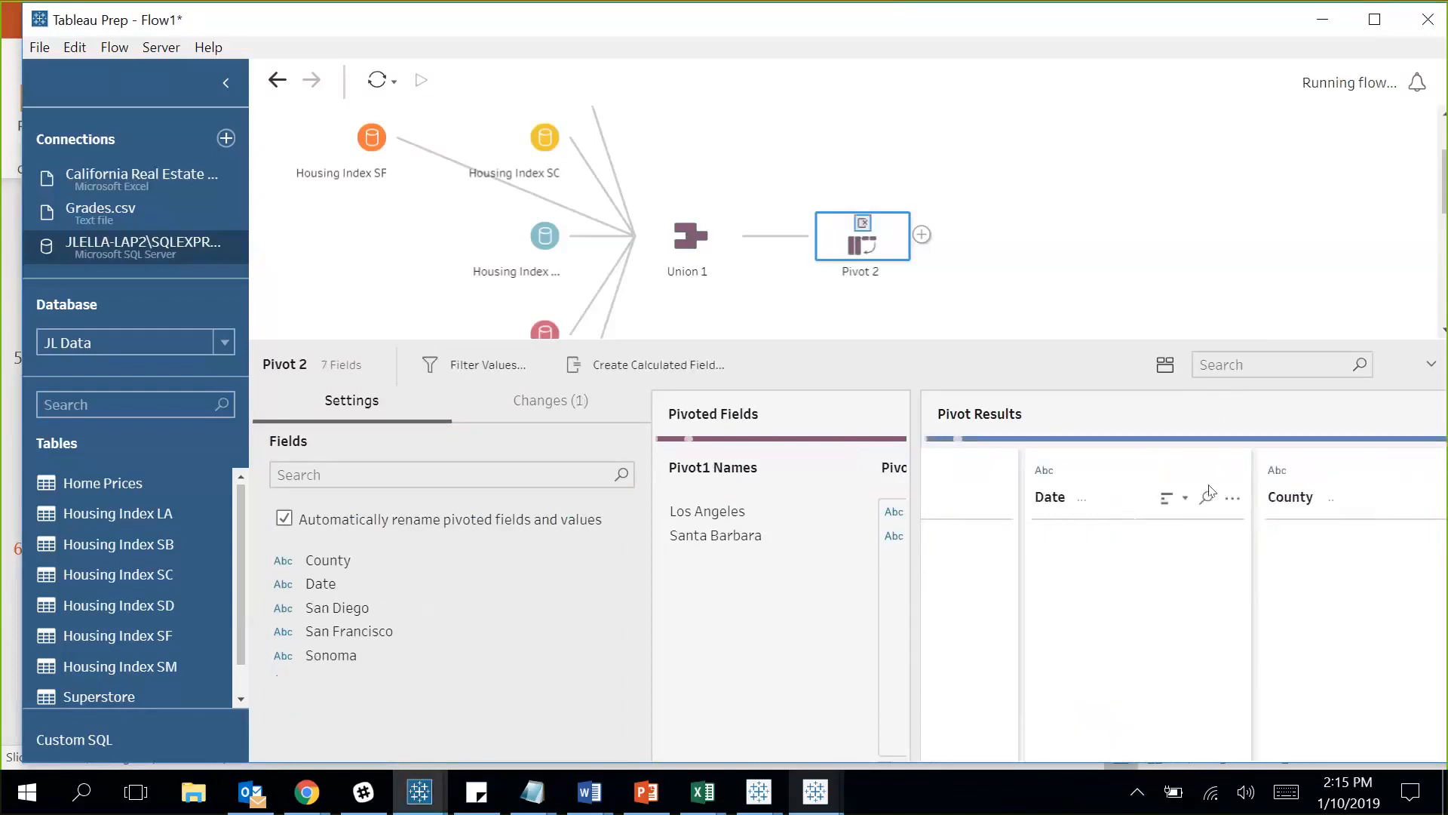
Add San Diego and San Francisco to the pivoted fields.
{"action": "left_click", "coordinate": [1316, 469]}
{"action": "left_click", "coordinate": [1318, 470]}
{"action": "left_click_drag", "start_coordinate": [1089, 504], "coordinate": [1024, 578]}
{"action": "left_click", "coordinate": [1348, 479]}
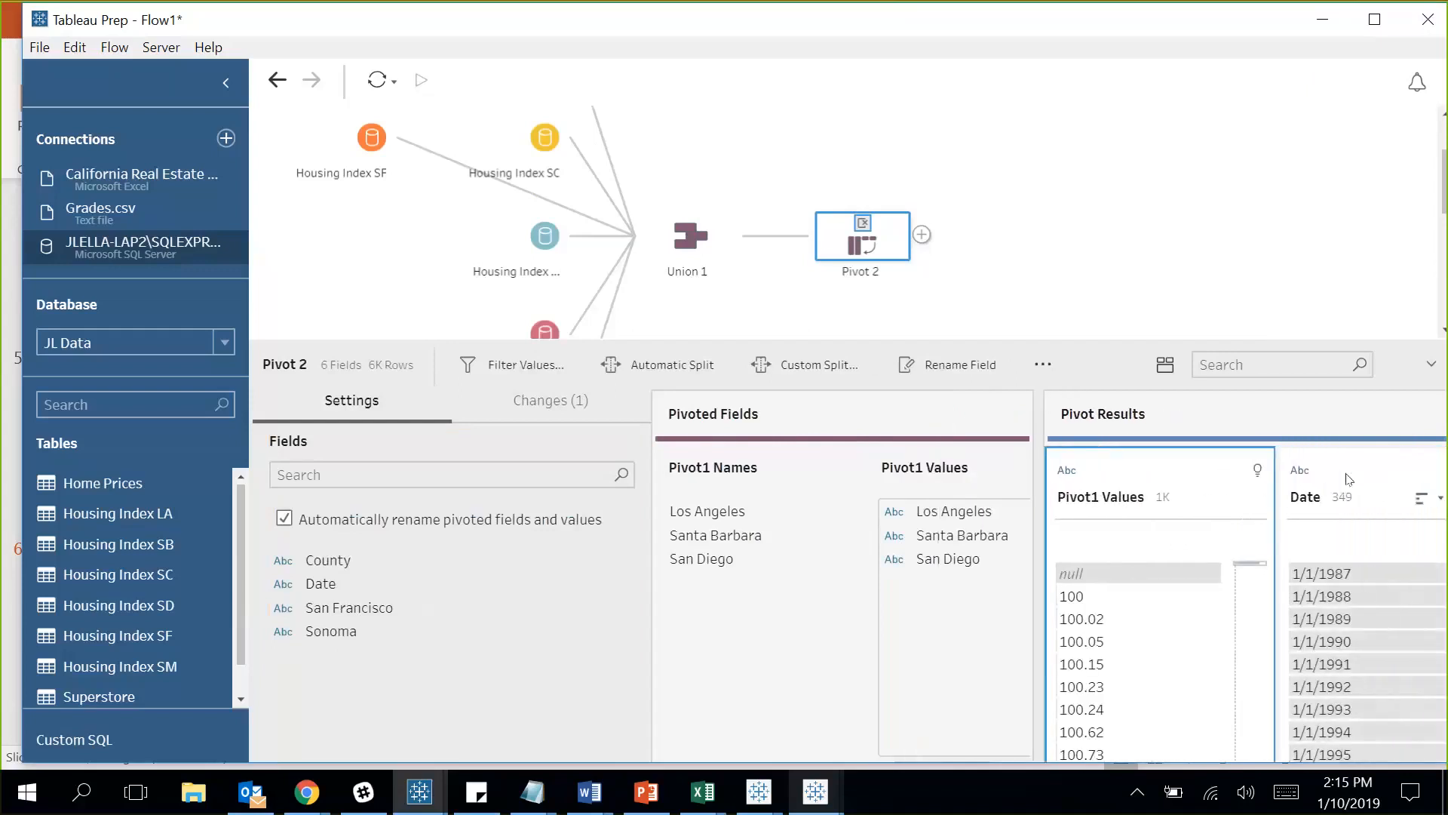
{"action": "scroll", "coordinate": [1348, 478], "scroll_direction": "right", "scroll_amount": 5}
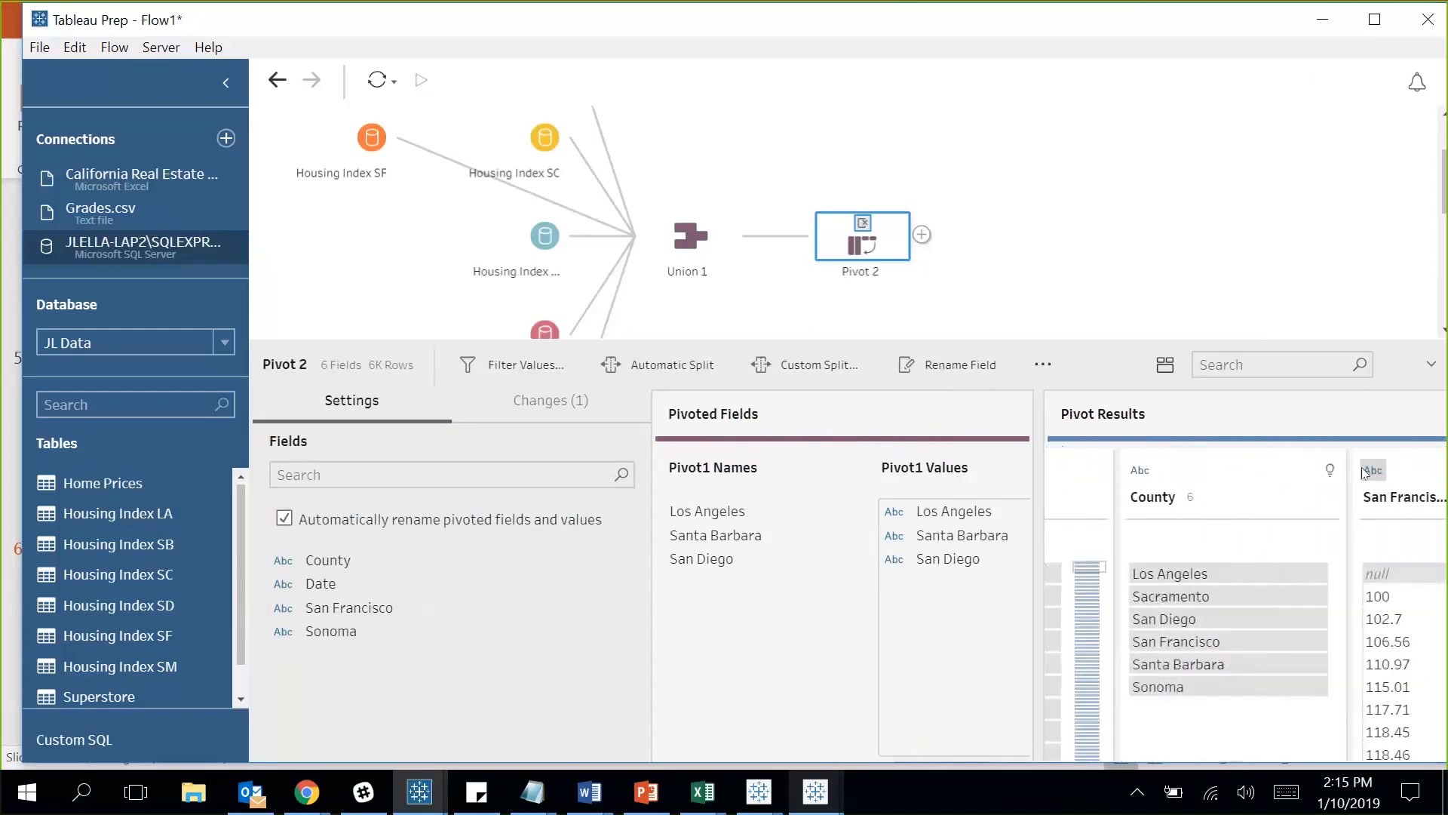
{"action": "left_click", "coordinate": [1417, 487]}
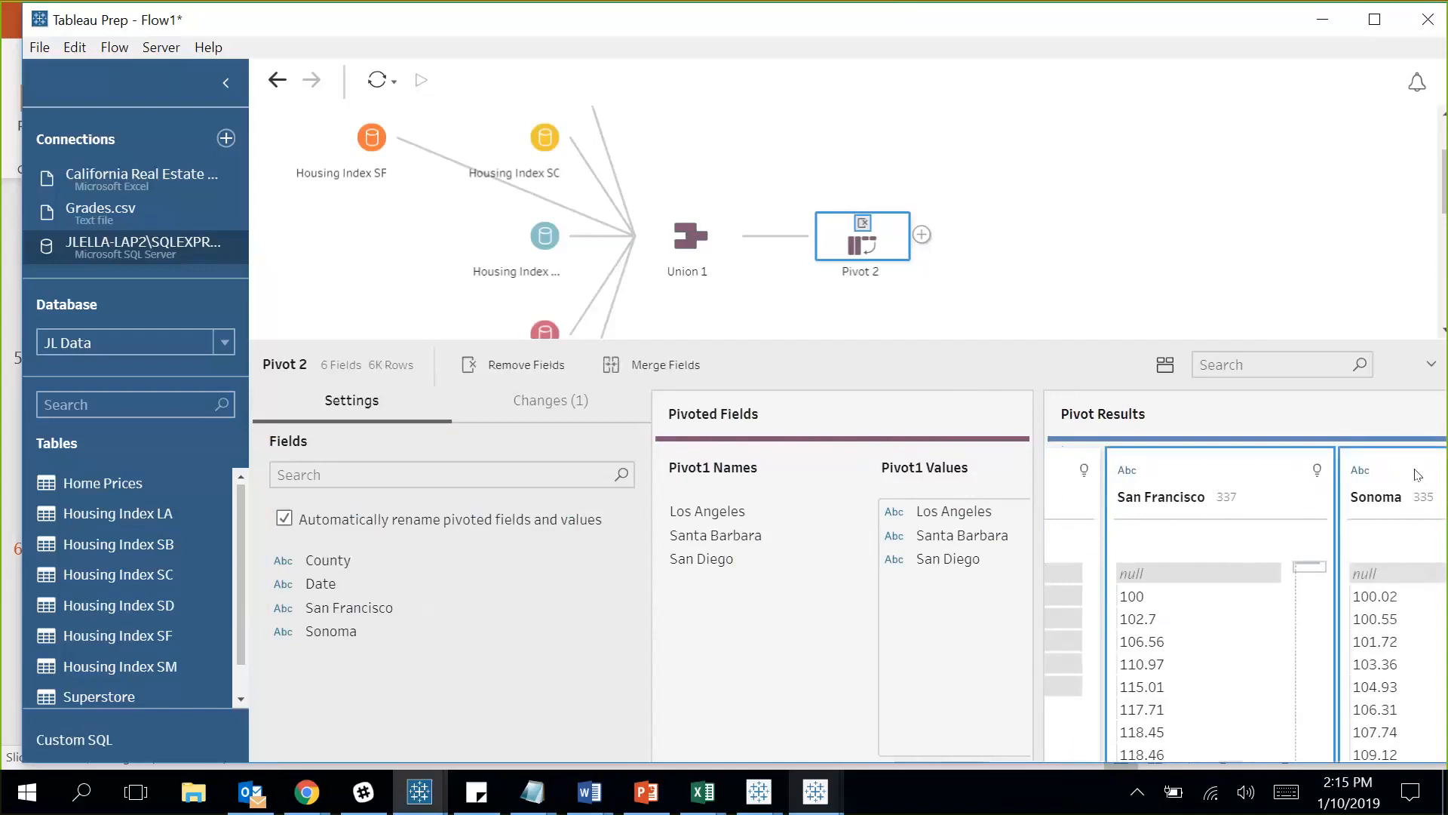
{"action": "left_click_drag", "start_coordinate": [1256, 520], "coordinate": [899, 568]}
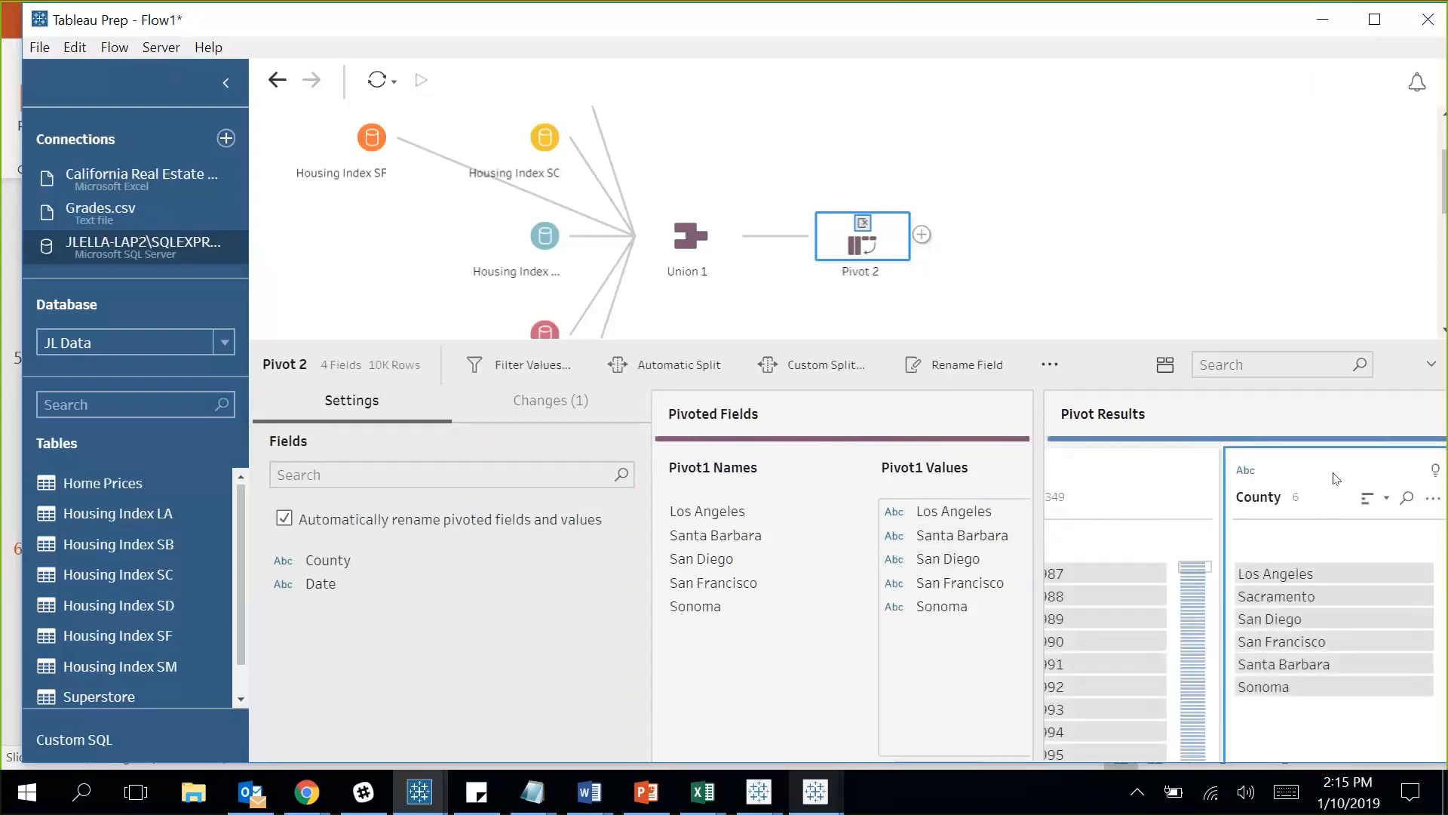
Browse the pivot result columns, briefly searching the fields for 'sac'.
{"action": "left_click", "coordinate": [1200, 467]}
{"action": "scroll", "coordinate": [1200, 467], "scroll_direction": "left", "scroll_amount": 6}
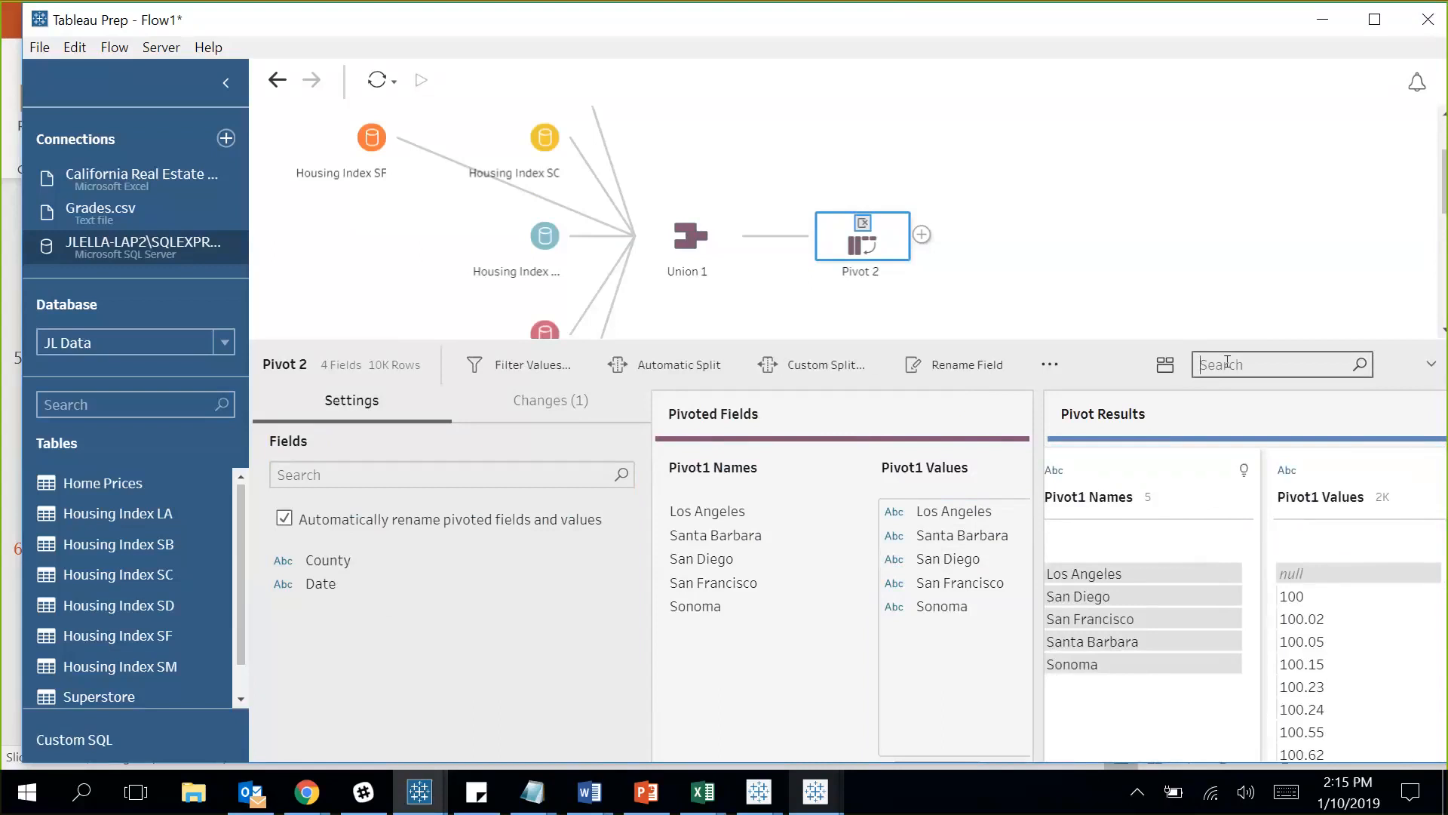
{"action": "left_click", "coordinate": [1227, 363]}
{"action": "type", "text": "sac"}
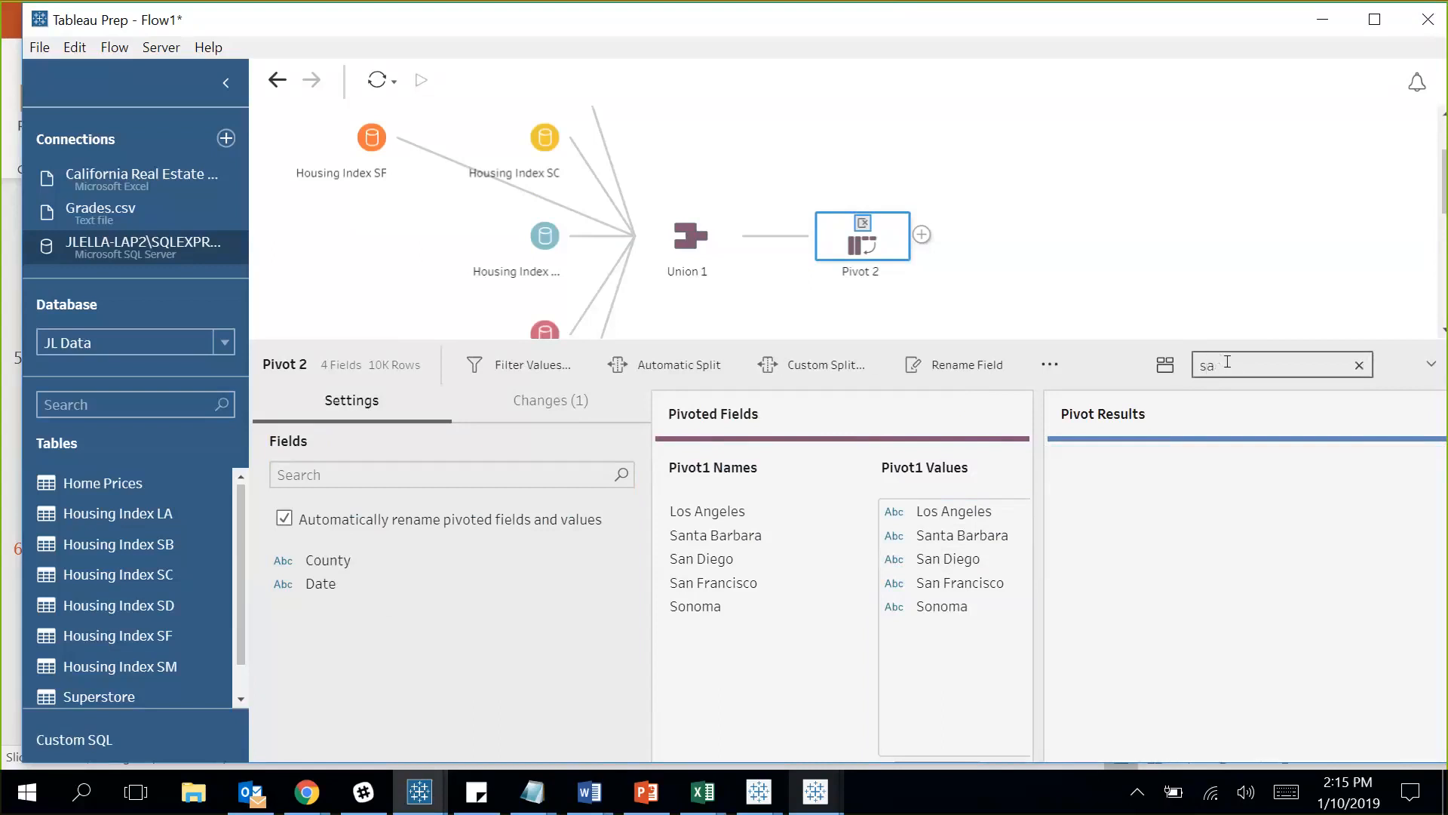
{"action": "key", "text": "BackSpace"}
{"action": "key", "text": "BackSpace"}
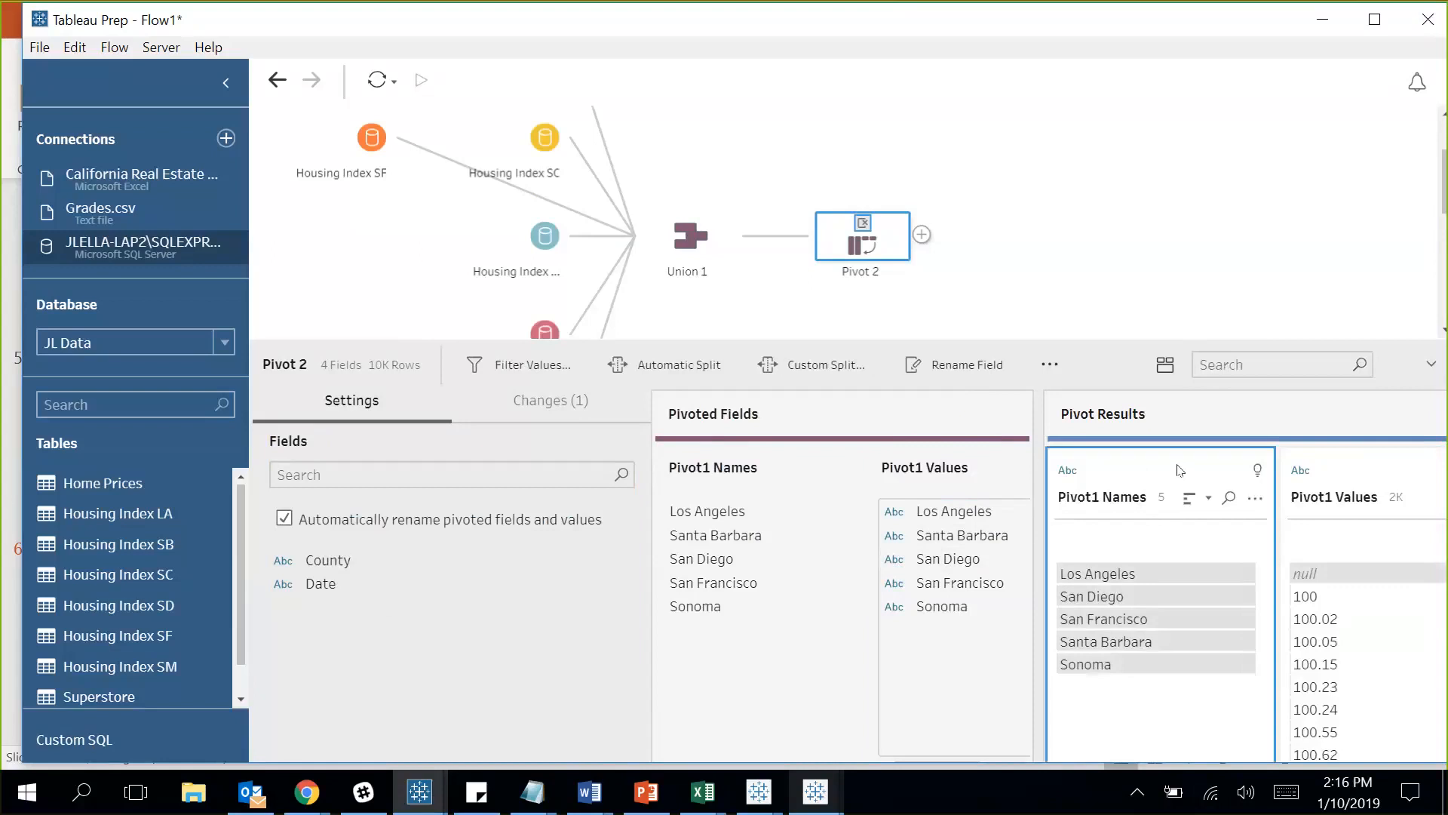
{"action": "scroll", "coordinate": [1180, 470], "scroll_direction": "right", "scroll_amount": 5}
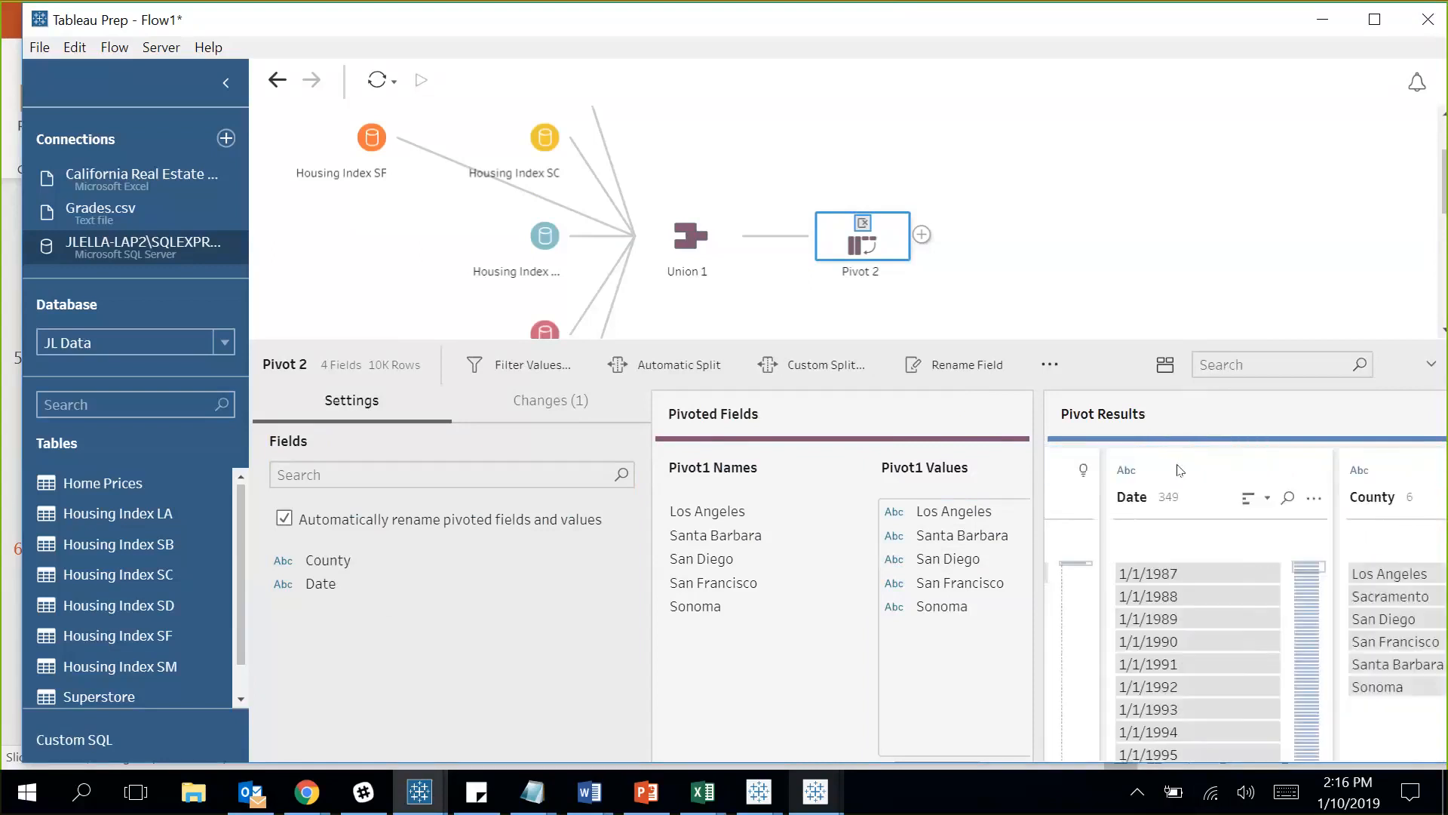
{"action": "left_click", "coordinate": [1426, 474]}
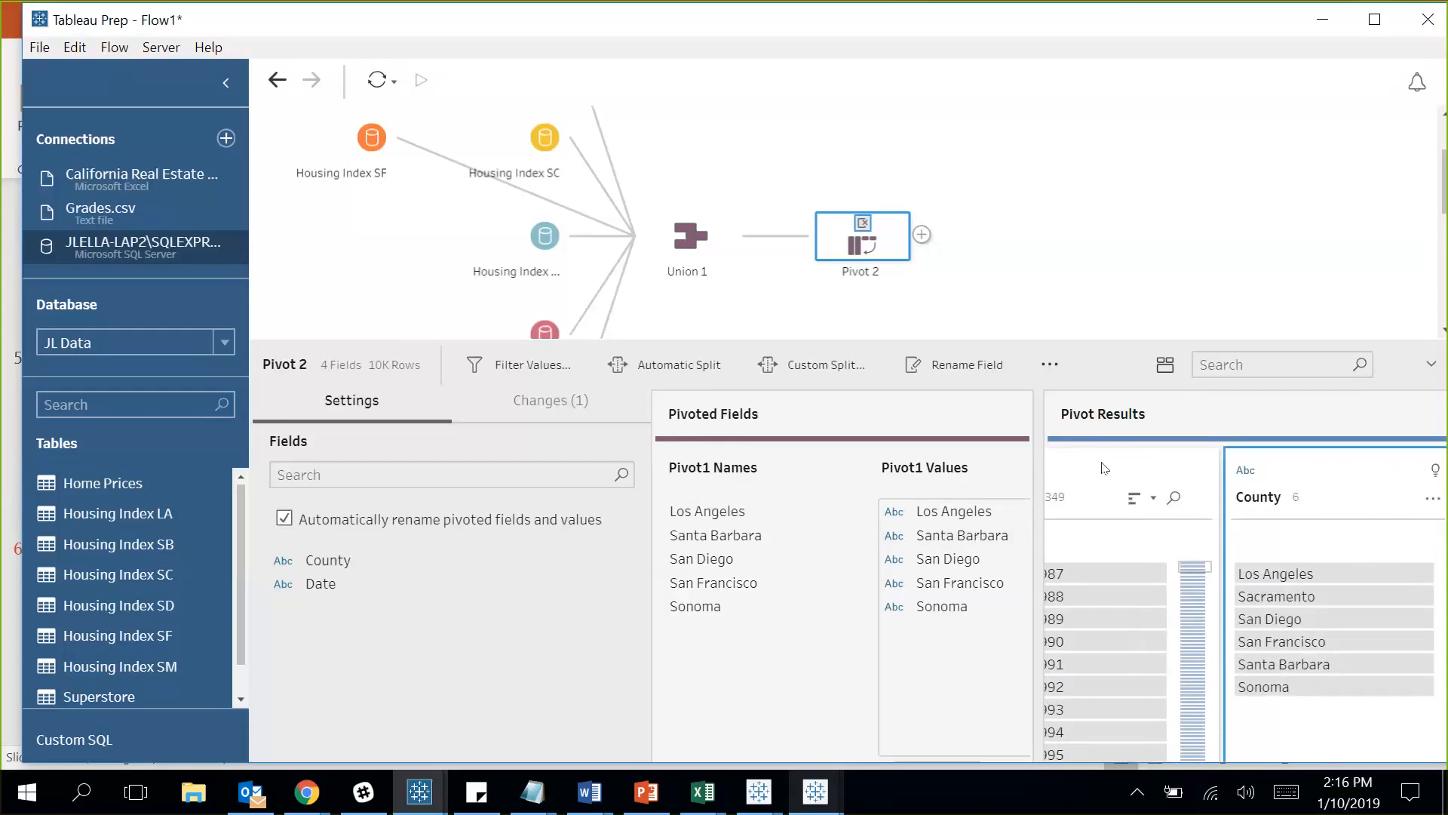
{"action": "left_click", "coordinate": [1157, 503]}
{"action": "scroll", "coordinate": [1104, 468], "scroll_direction": "left", "scroll_amount": 5}
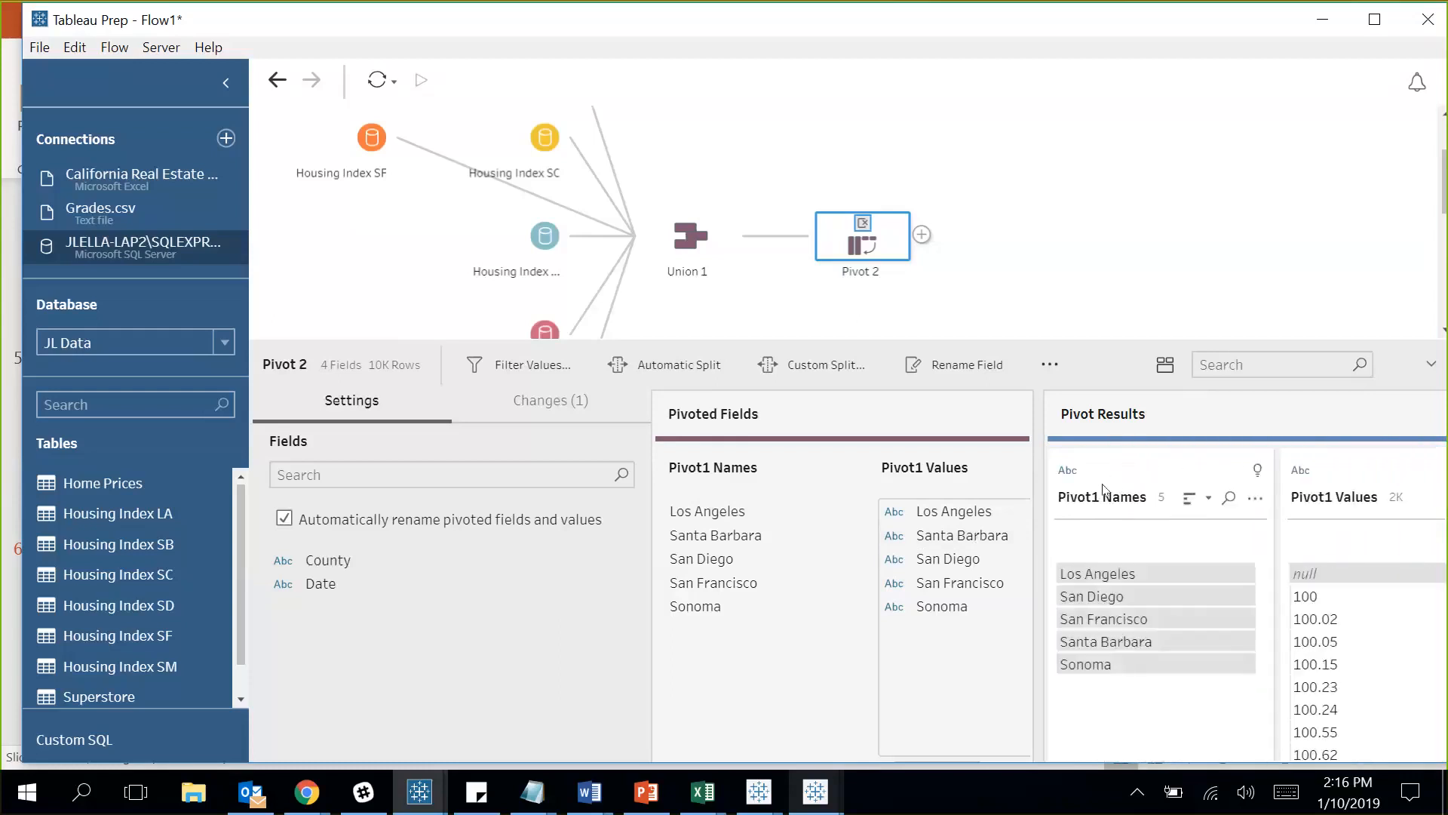
Rename Pivot1 Names to County, dismiss the duplicate-name error, then retype County.
{"action": "double_click", "coordinate": [1103, 496]}
{"action": "type", "text": "County"}
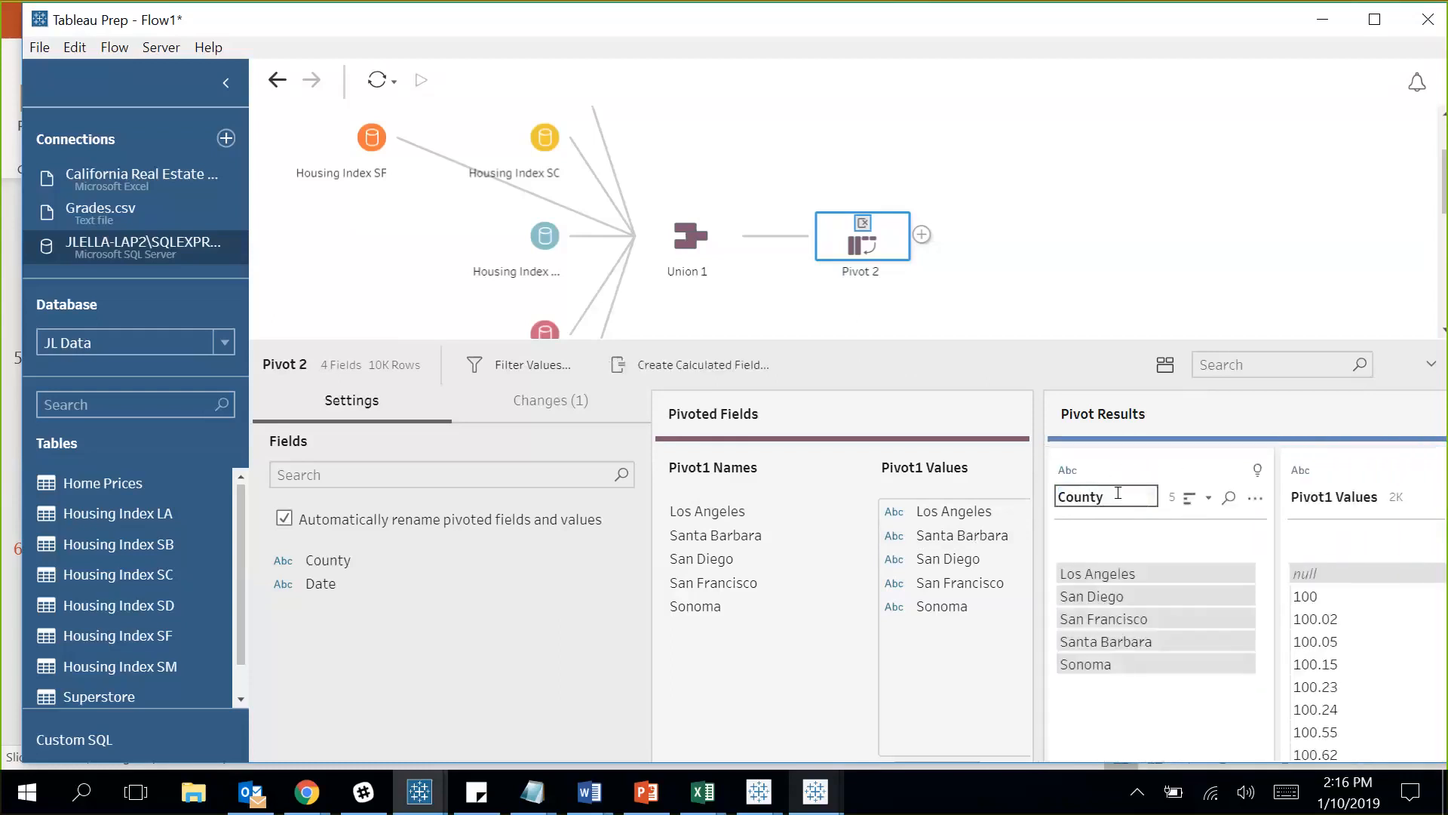
{"action": "left_click", "coordinate": [1299, 506]}
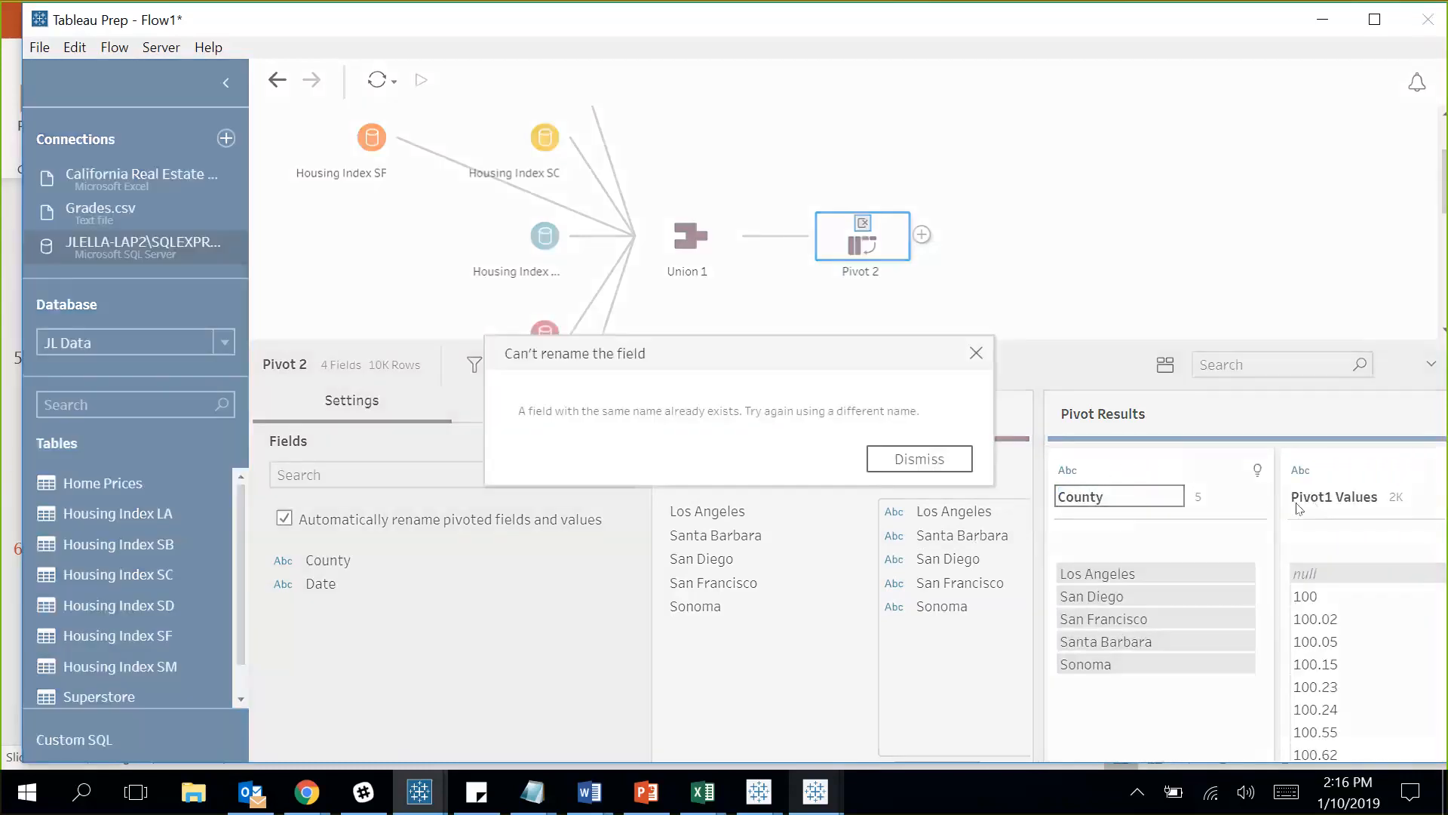
{"action": "left_click", "coordinate": [956, 460]}
{"action": "key", "text": "BackSpace"}
{"action": "type", "text": "COunty"}
{"action": "key", "text": "BackSpace"}
{"action": "key", "text": "BackSpace"}
{"action": "key", "text": "BackSpace"}
{"action": "type", "text": "ou"}
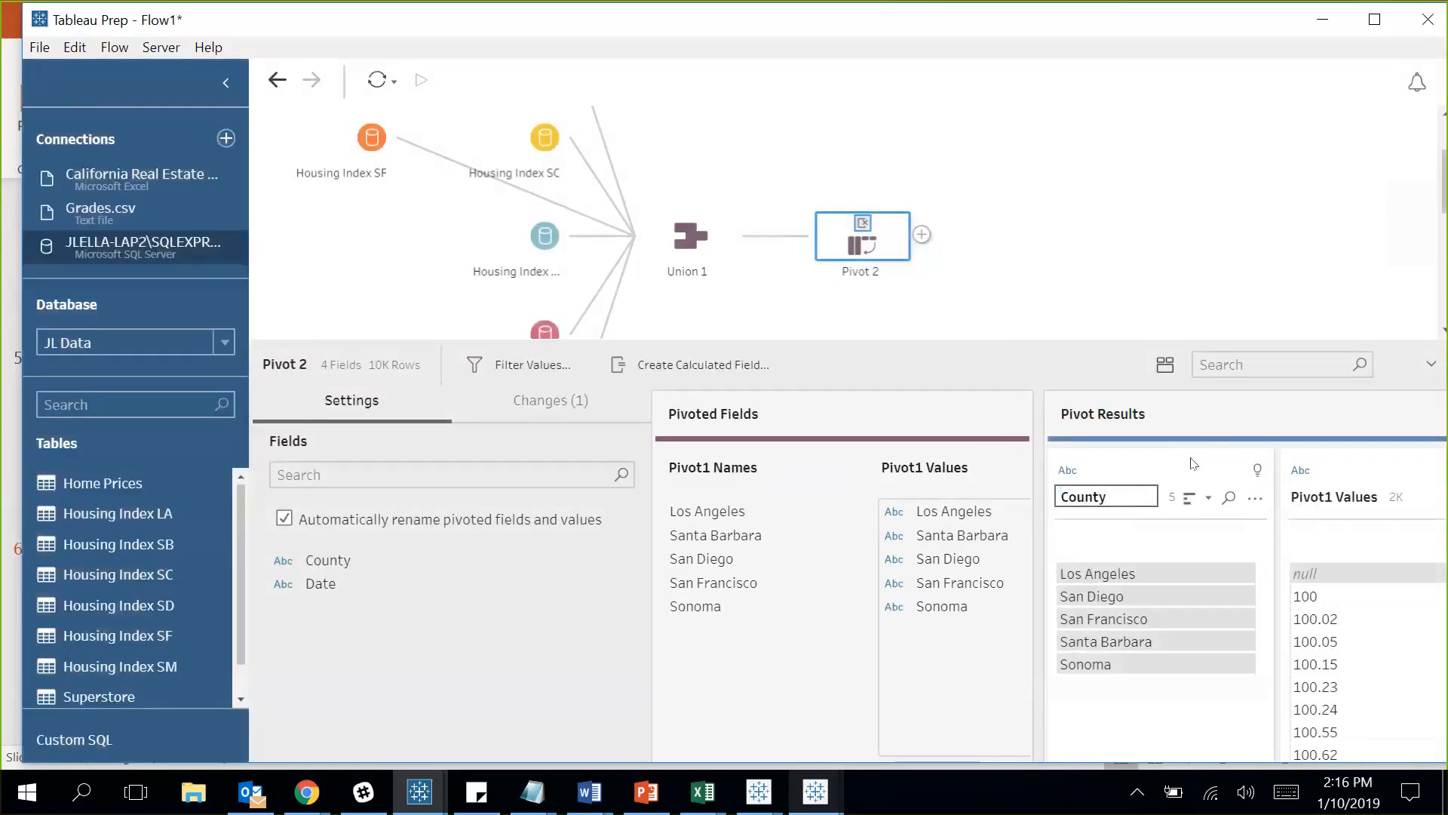
{"action": "left_click", "coordinate": [1335, 498]}
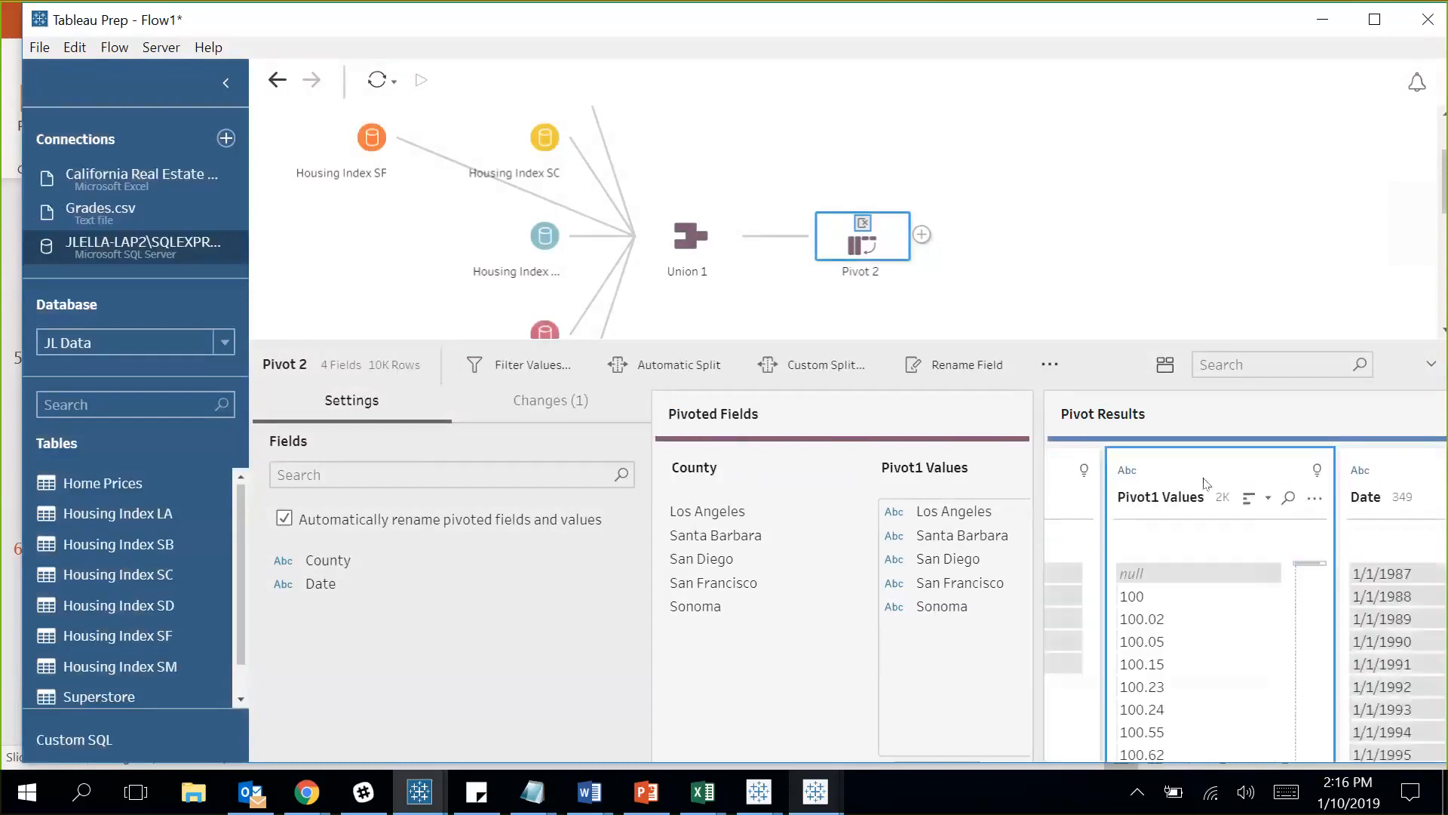
Rename Pivot1 Values to Home Price Index and make it a decimal number.
{"action": "double_click", "coordinate": [1167, 497]}
{"action": "type", "text": "Home P"}
{"action": "type", "text": "rice Index"}
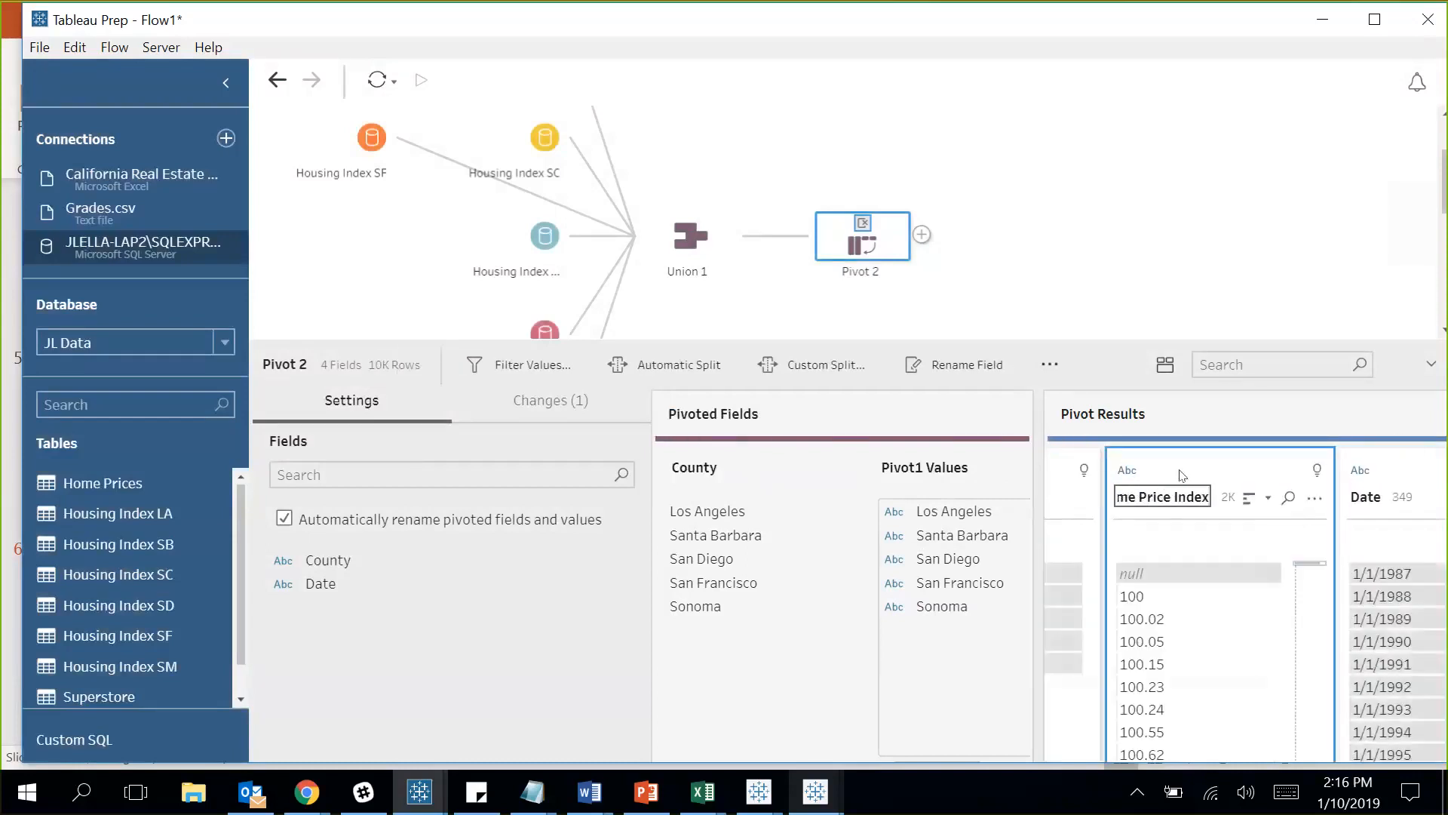
{"action": "key", "text": "Return"}
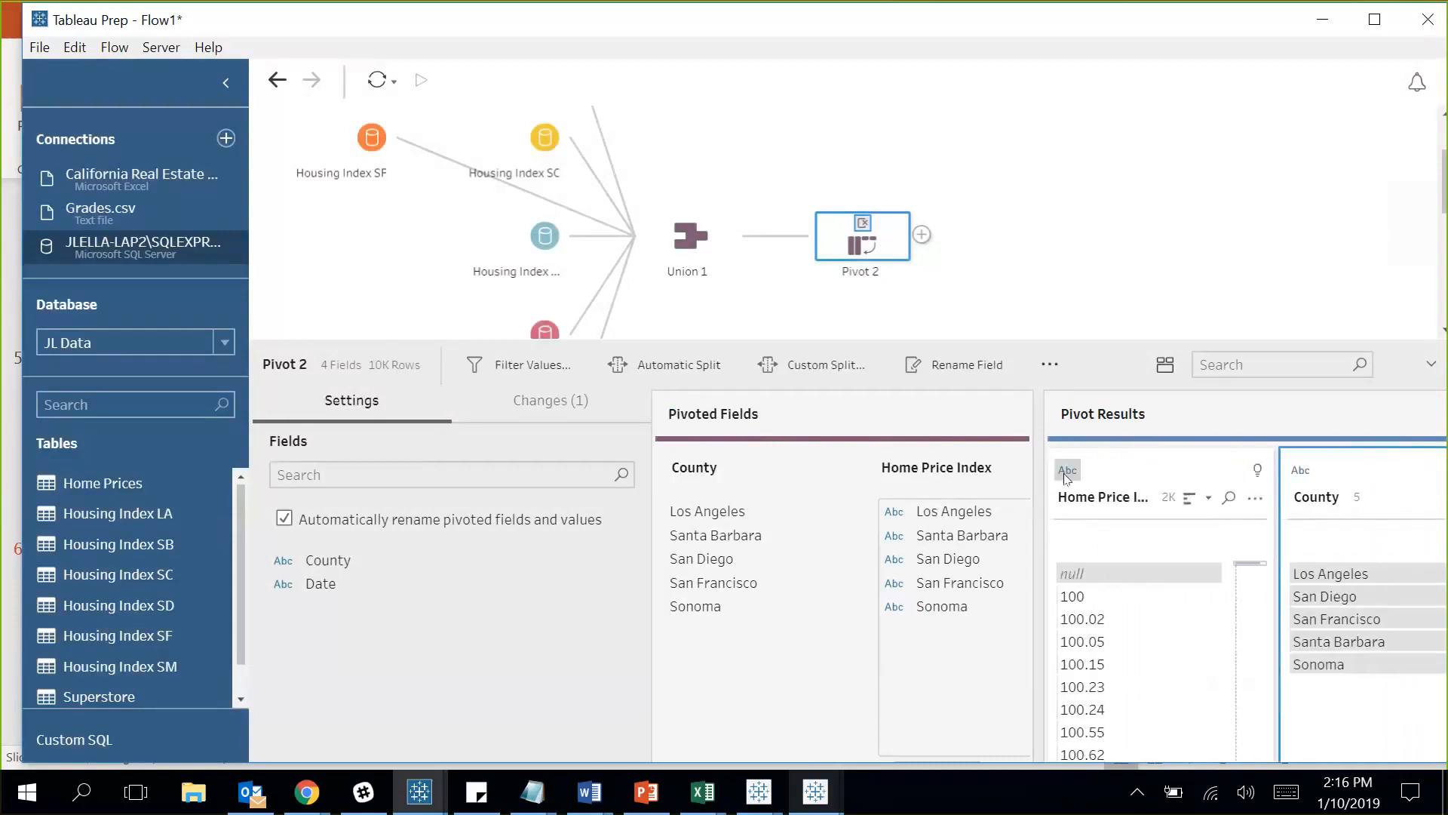
{"action": "left_click", "coordinate": [1067, 471]}
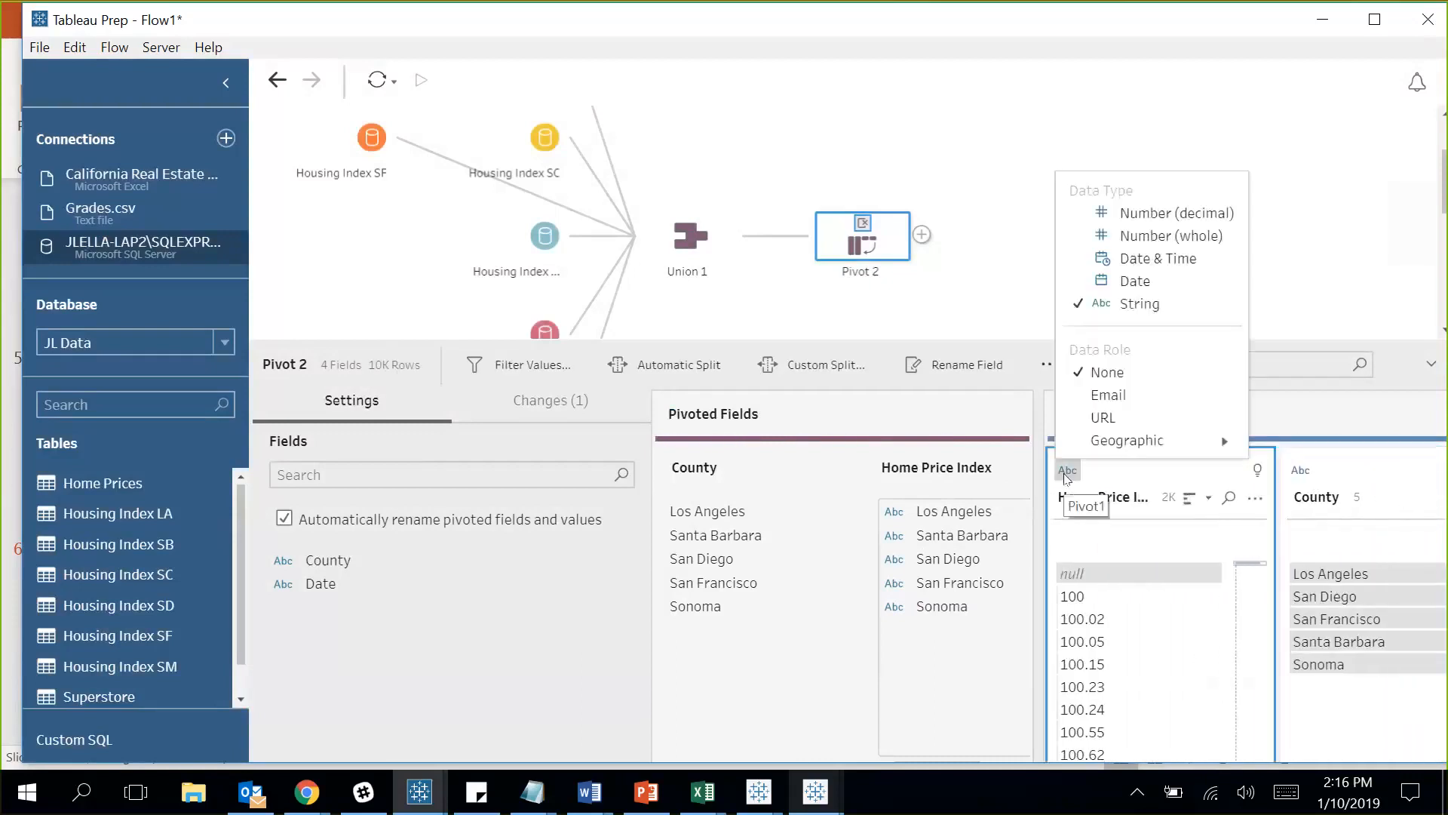
{"action": "left_click", "coordinate": [1158, 213]}
Remove the original County field from the pivot results.
{"action": "left_click", "coordinate": [1357, 469]}
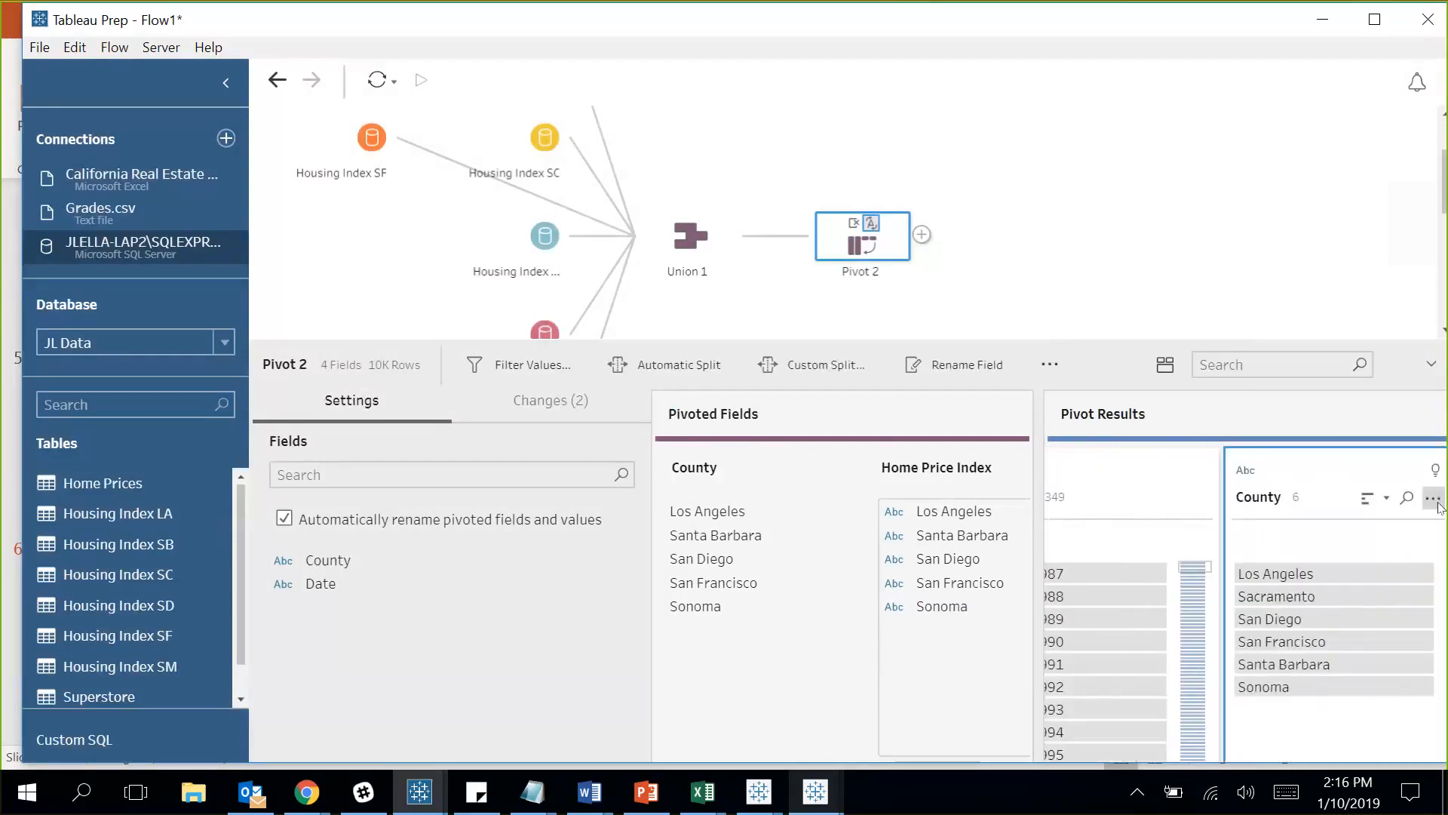
{"action": "left_click", "coordinate": [1432, 499]}
{"action": "left_click", "coordinate": [1341, 475]}
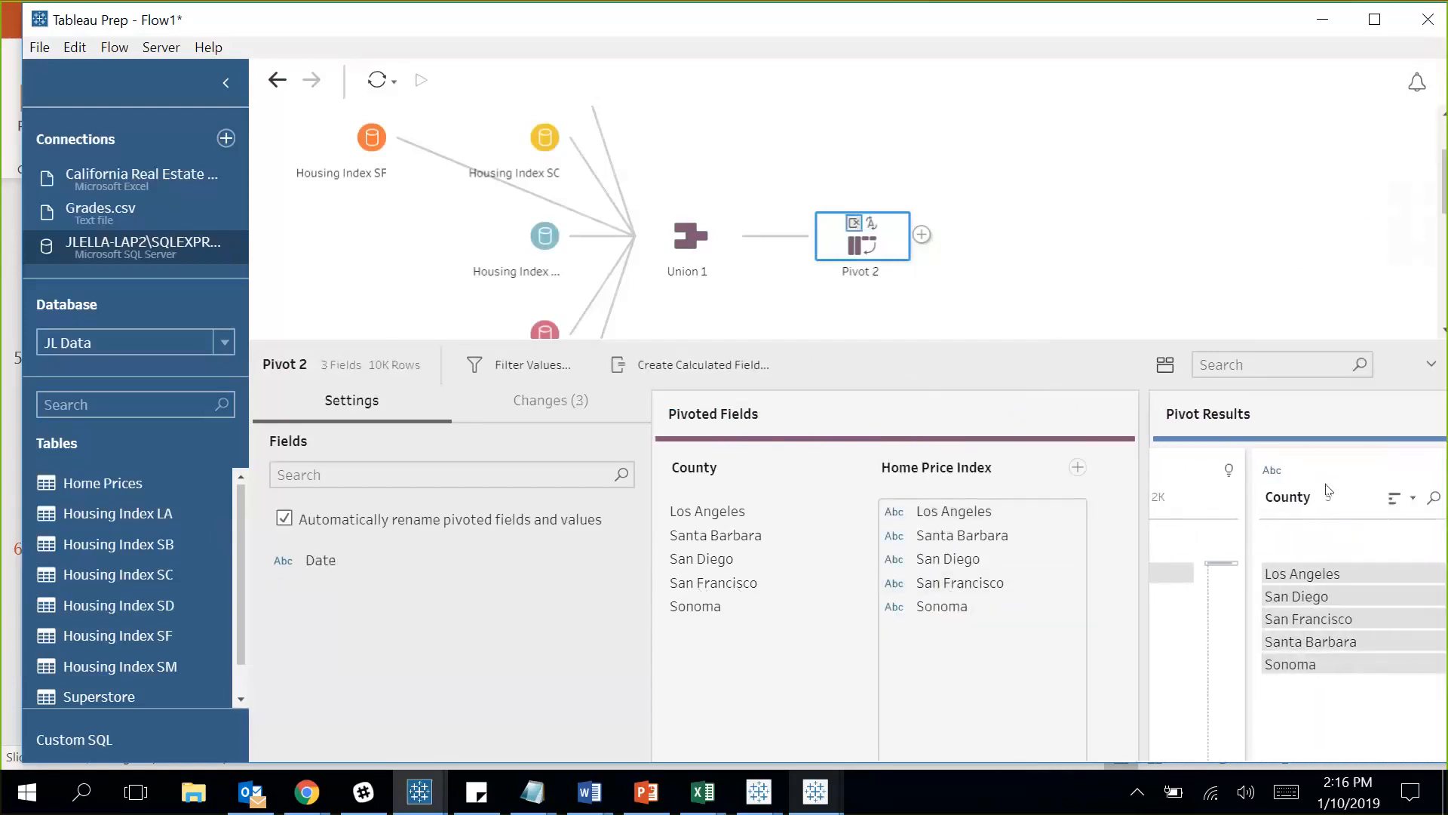
Change the Date field's data type to Date & Time.
{"action": "left_click", "coordinate": [1329, 490]}
{"action": "scroll", "coordinate": [1329, 491], "scroll_direction": "right", "scroll_amount": 2}
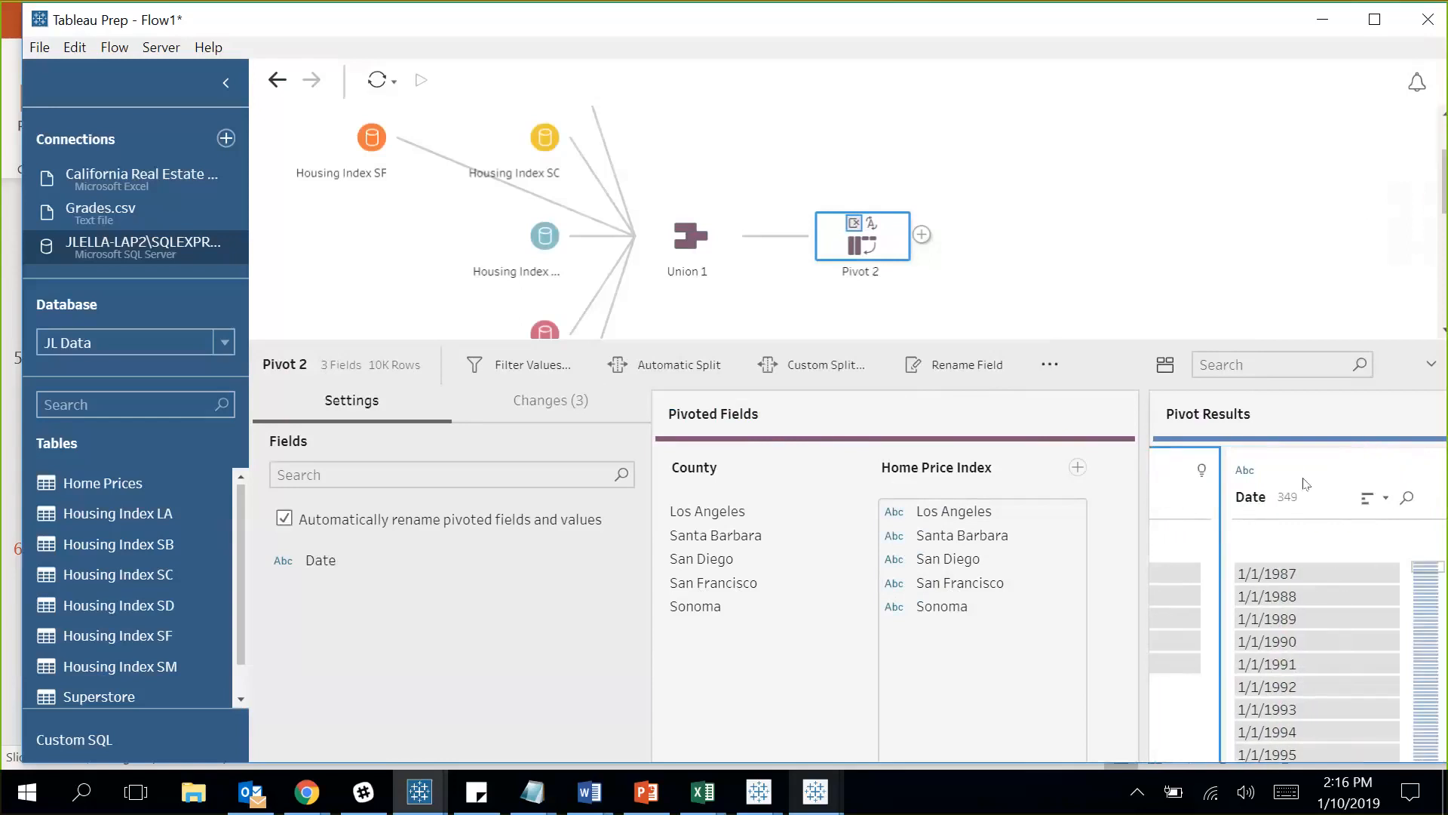
{"action": "left_click", "coordinate": [1244, 470]}
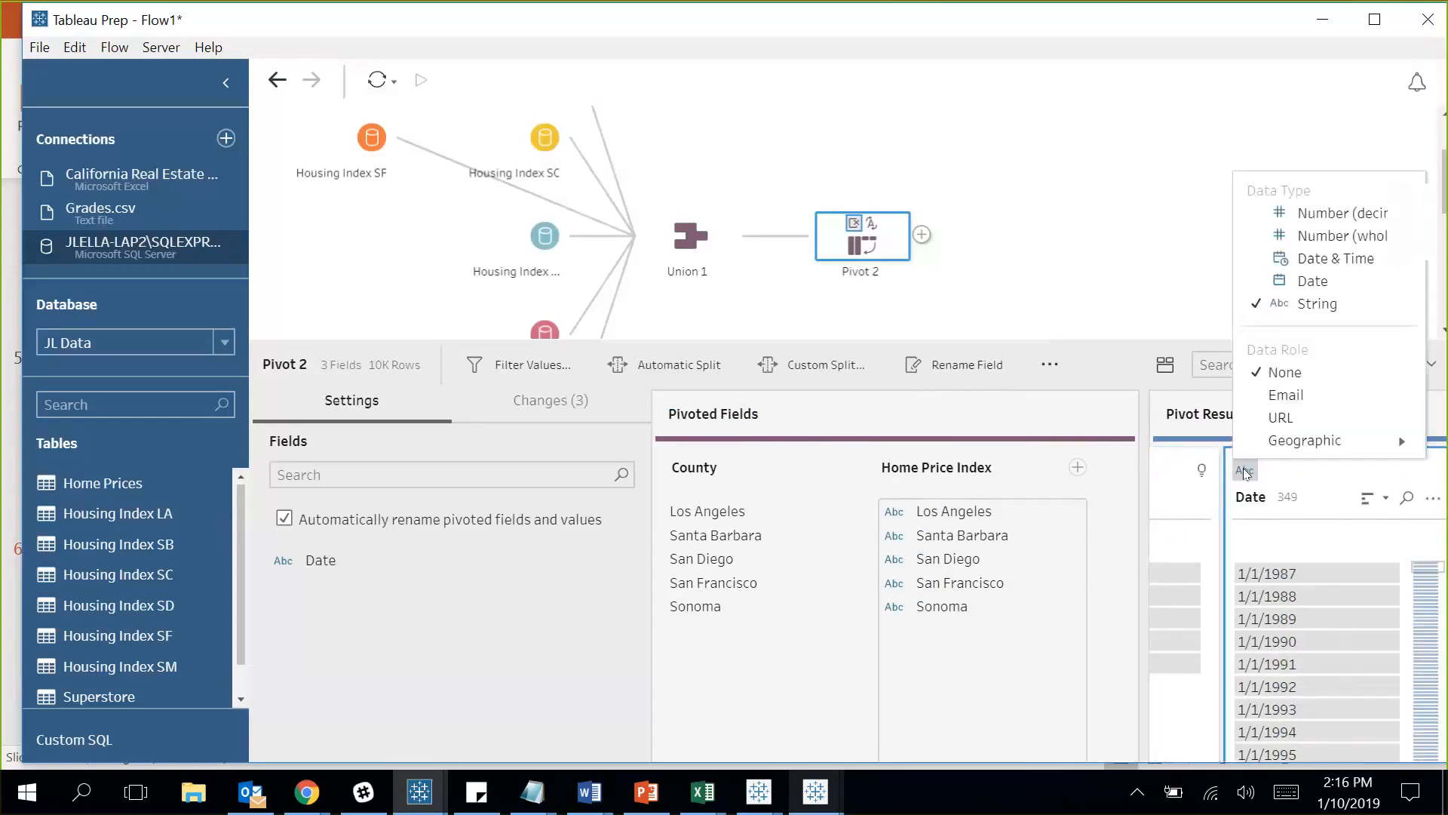
{"action": "left_click", "coordinate": [1316, 260]}
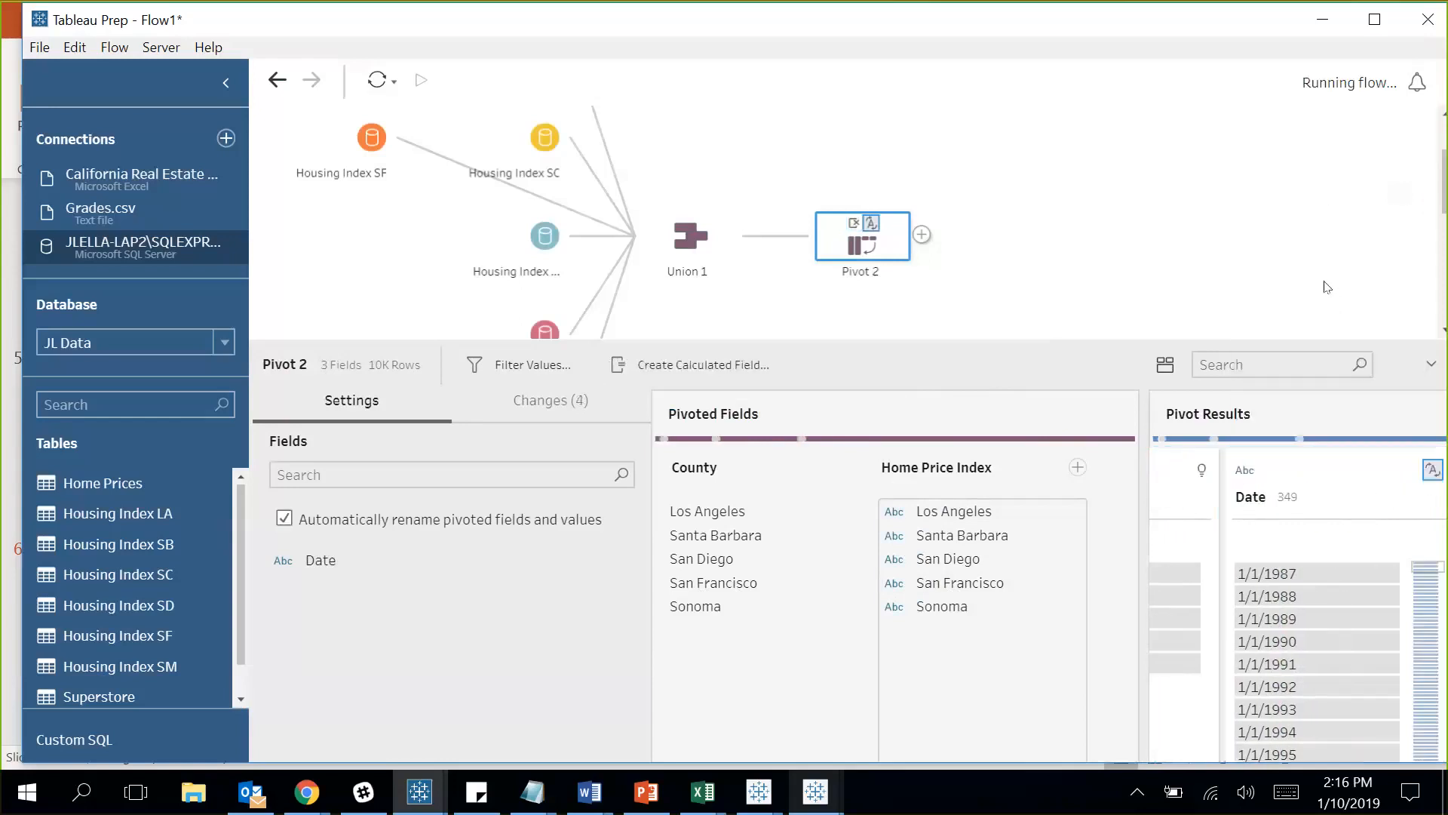
Add a cleaning step after Pivot 2, name it Home Price Index, and view its profile.
{"action": "left_click", "coordinate": [921, 235]}
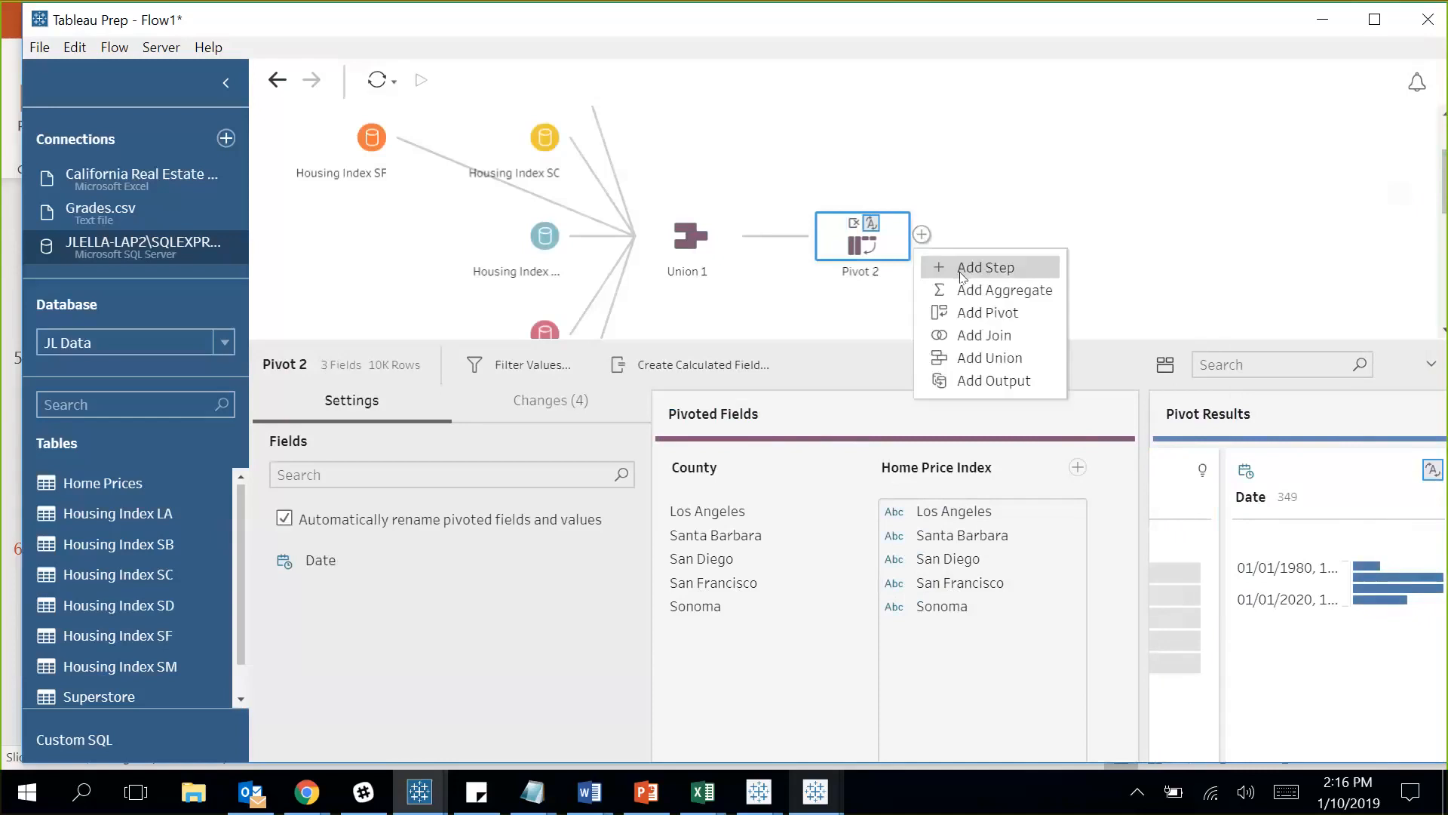
{"action": "left_click", "coordinate": [965, 272]}
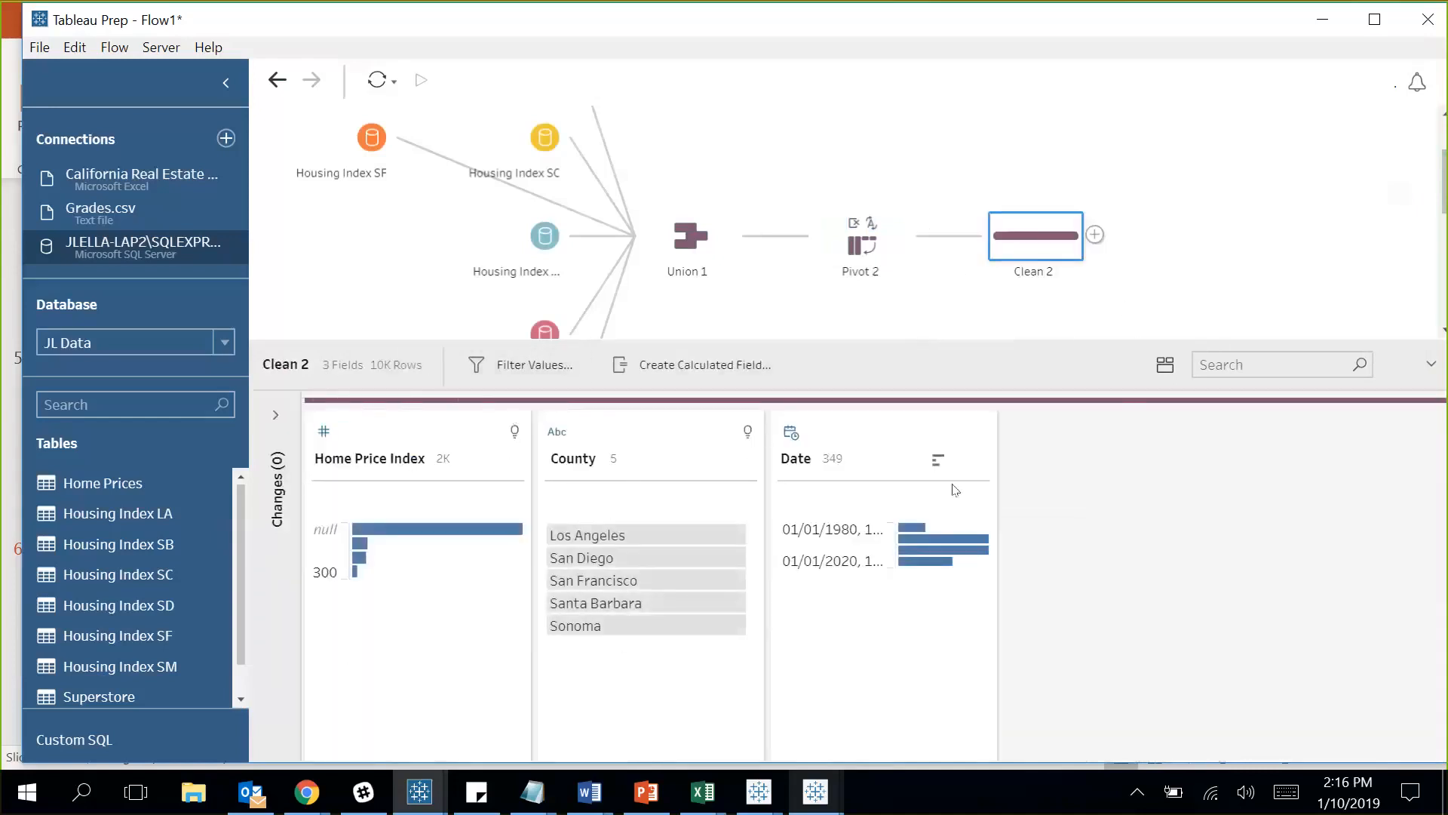
{"action": "double_click", "coordinate": [1040, 273]}
{"action": "type", "text": "Home"}
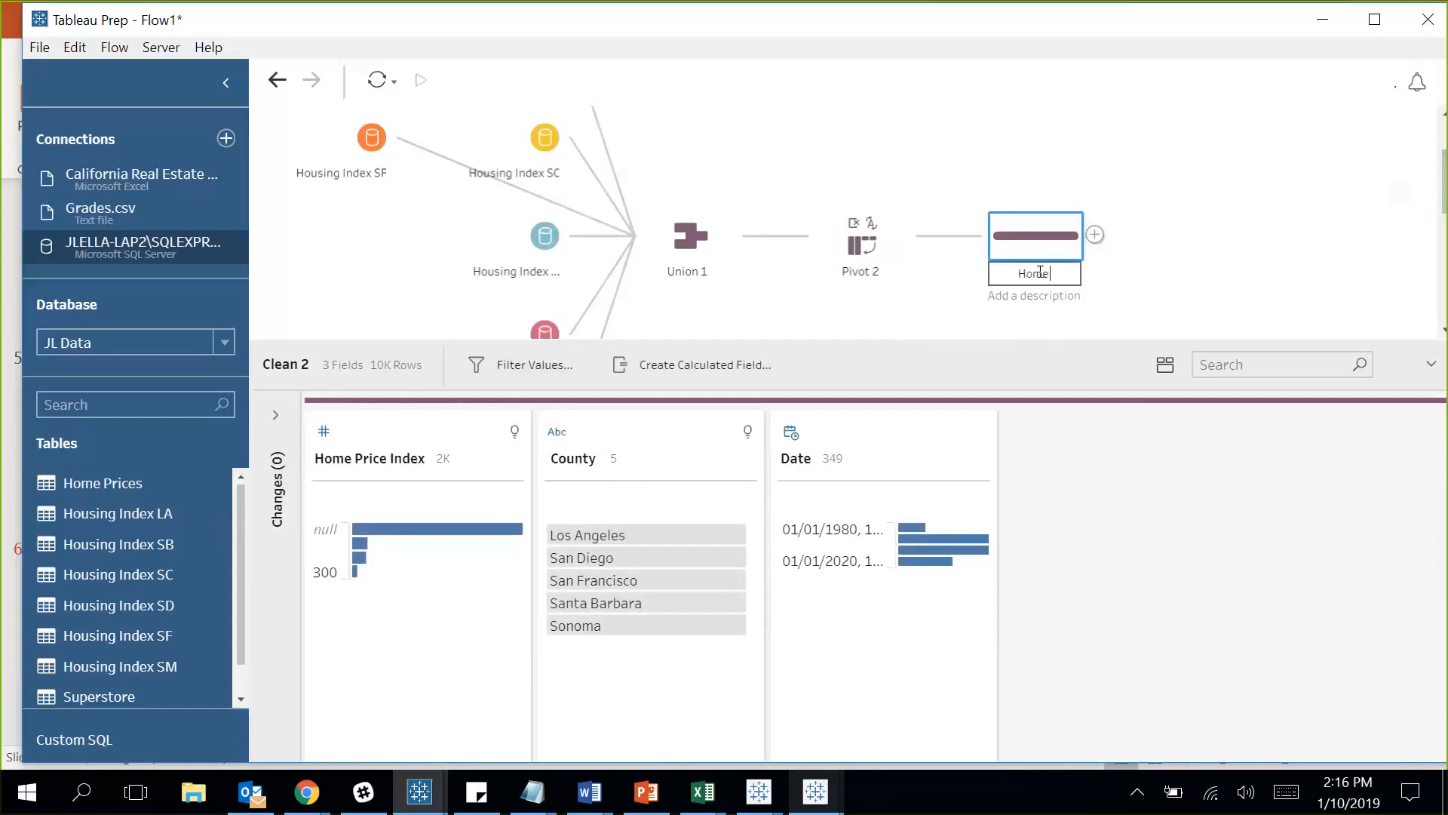
{"action": "type", "text": " Price Index"}
{"action": "left_click", "coordinate": [1169, 264]}
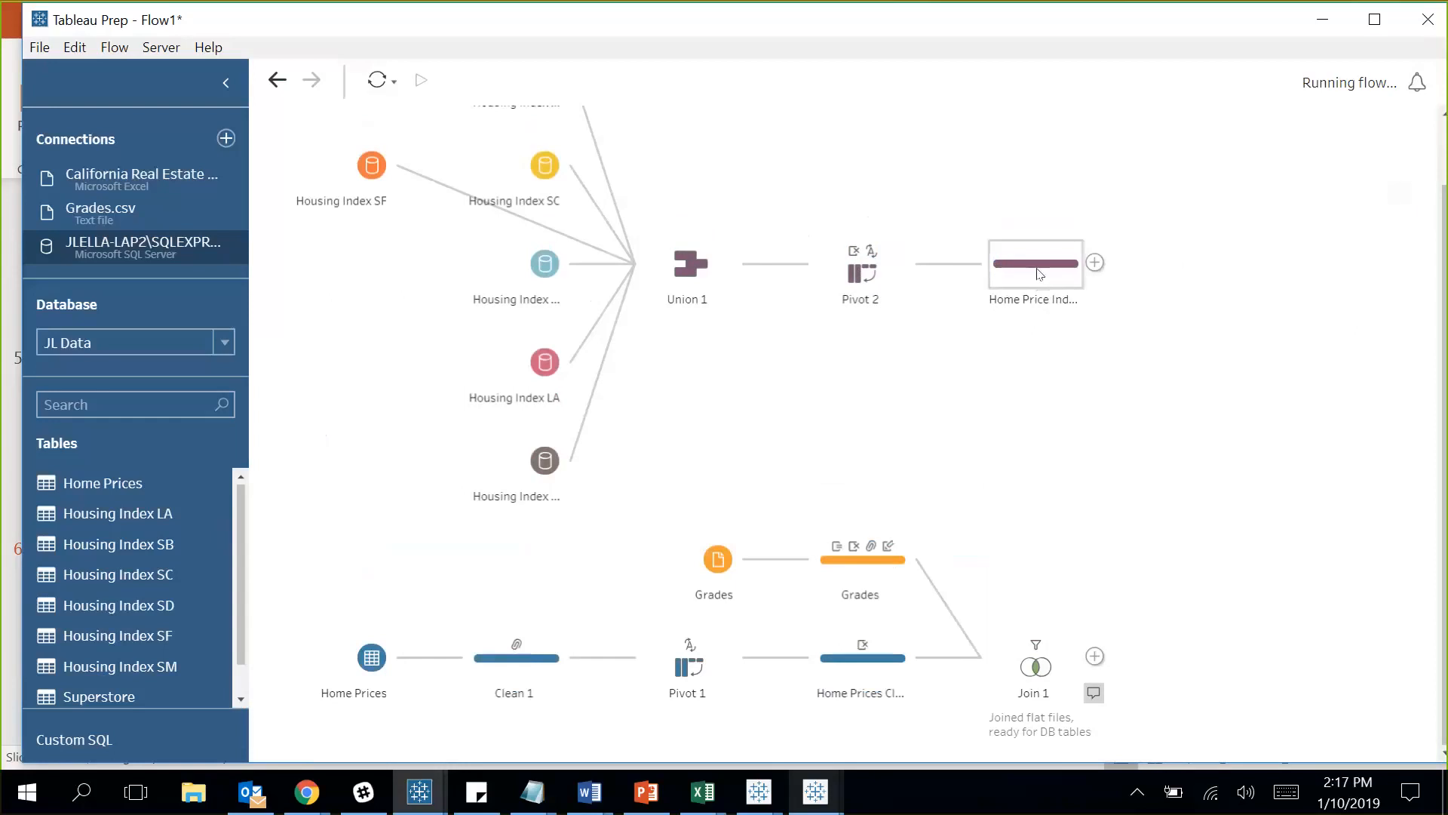
{"action": "left_click", "coordinate": [1037, 274]}
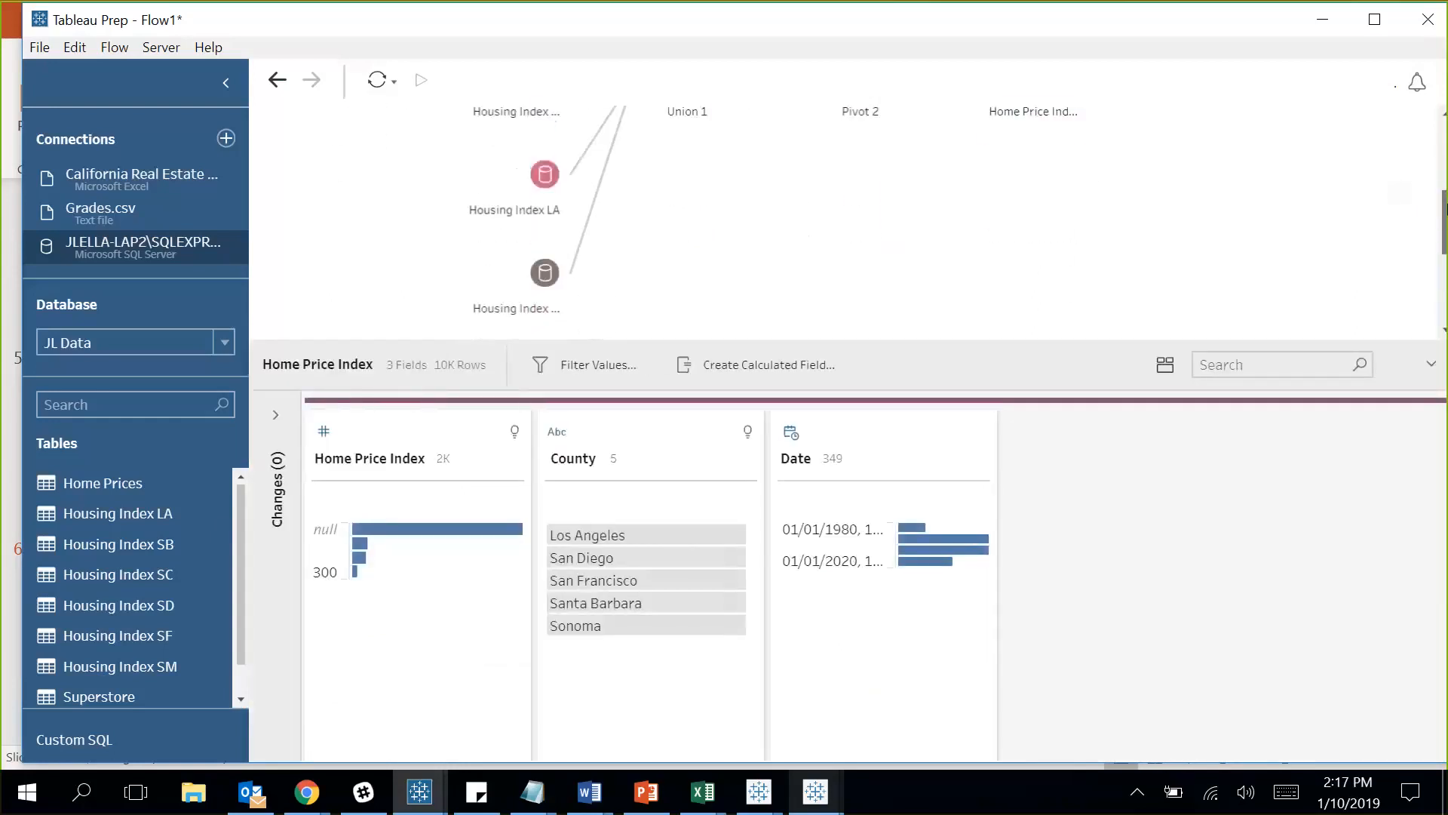
Left-join Home Price Index to Join 1 on State/Region/County = County, creating Join 2.
{"action": "left_click_drag", "start_coordinate": [1059, 128], "coordinate": [1115, 279]}
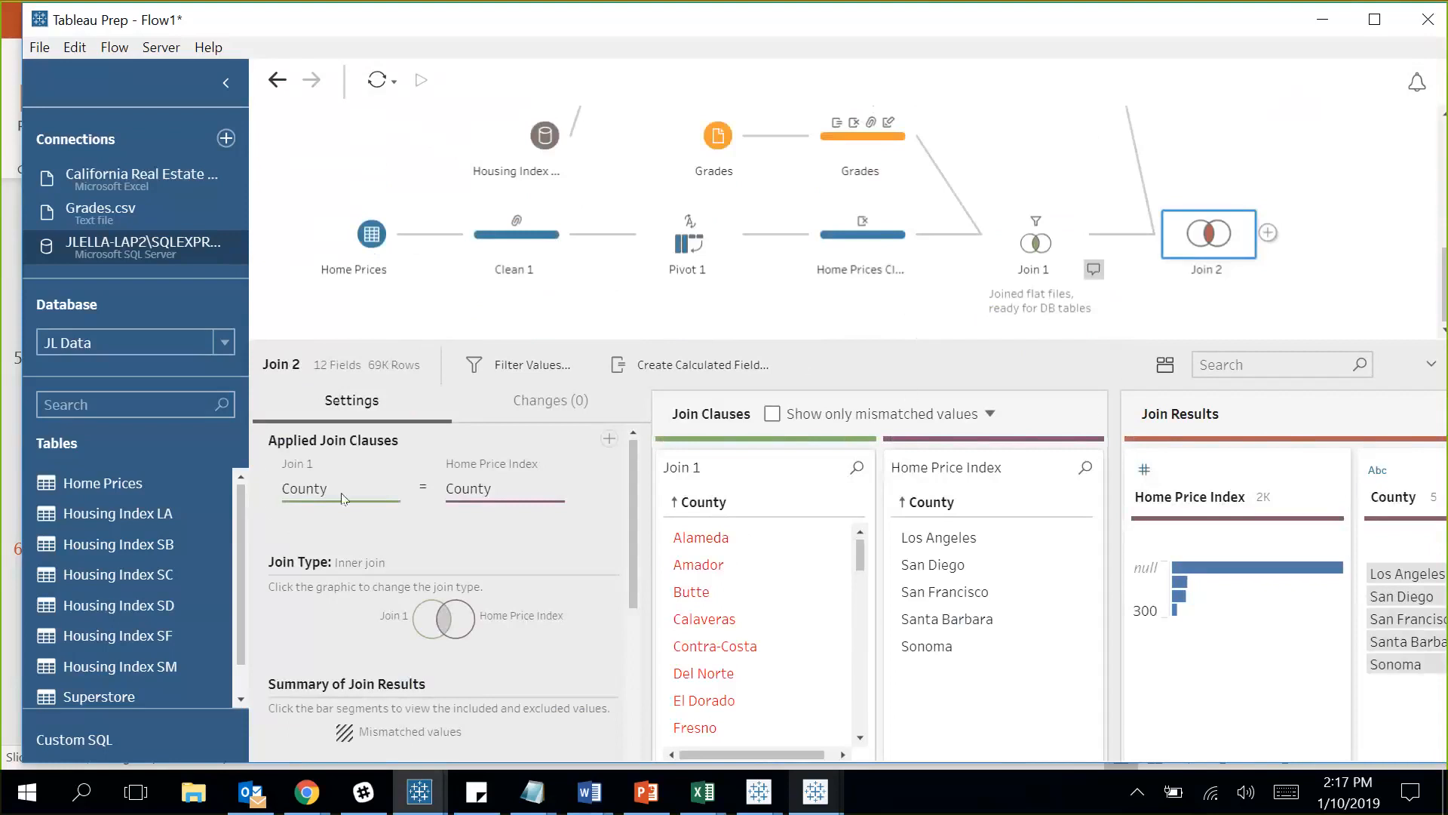
{"action": "left_click", "coordinate": [396, 486]}
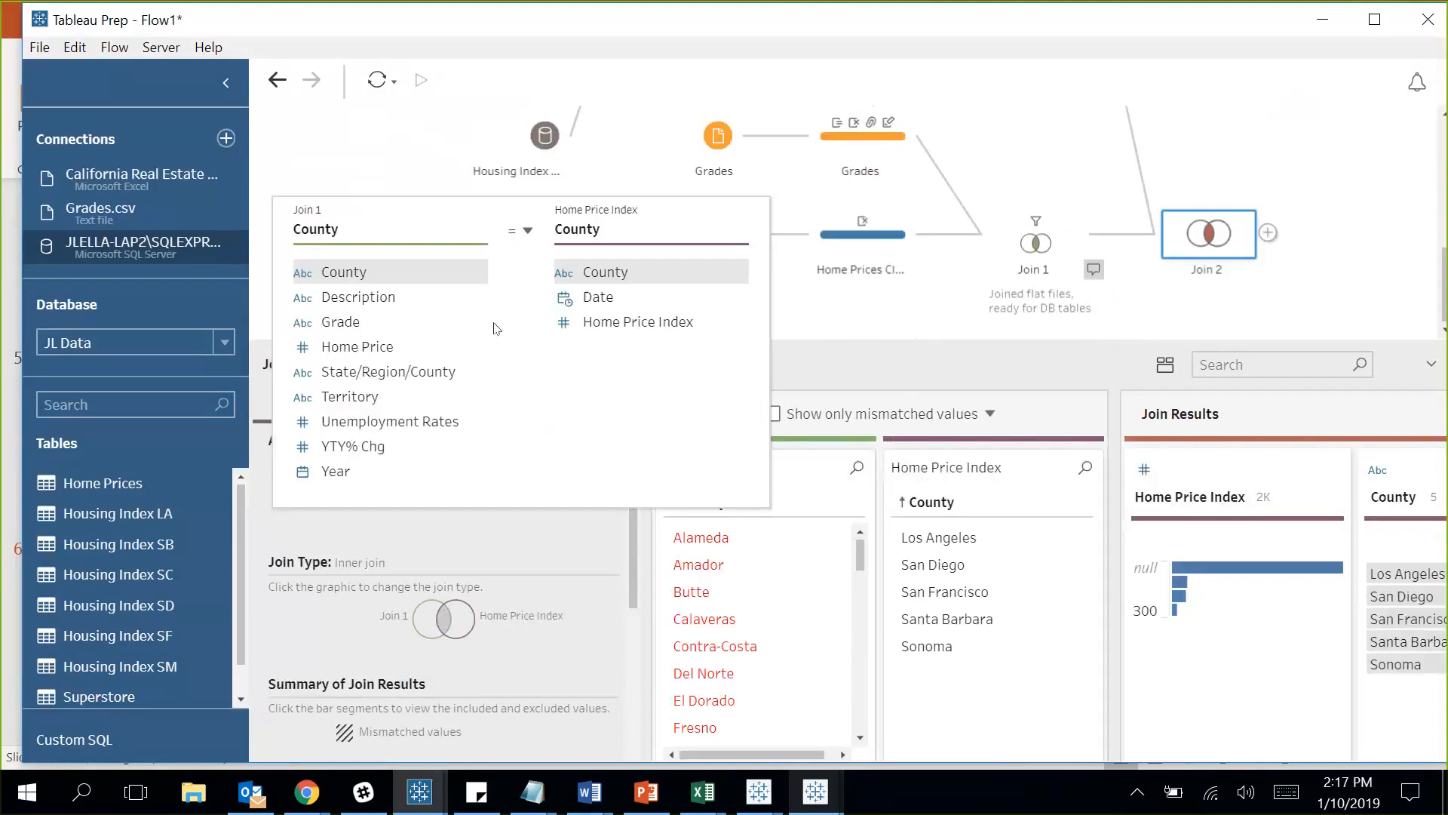
{"action": "left_click", "coordinate": [415, 377]}
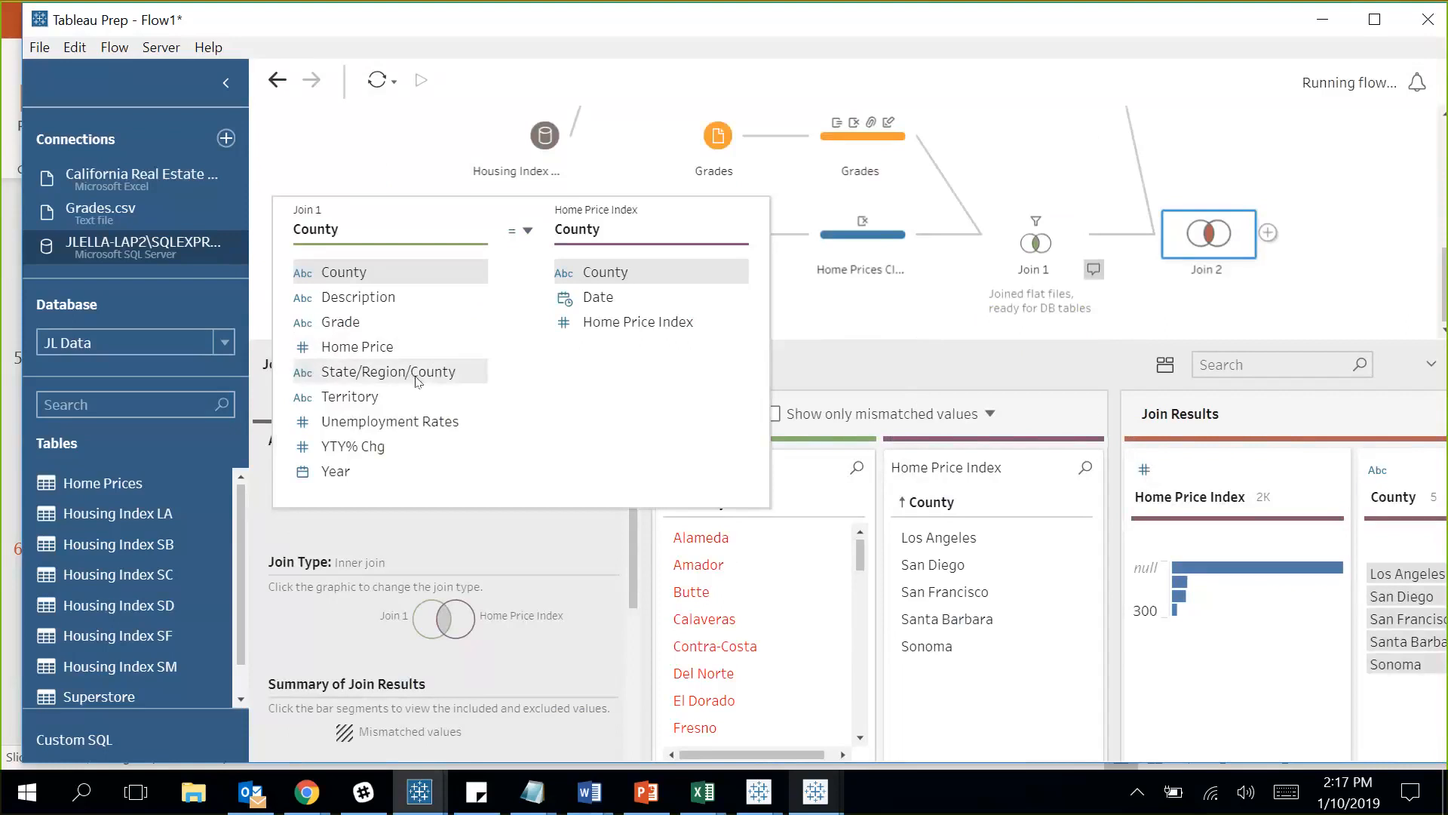
{"action": "left_click", "coordinate": [551, 558]}
{"action": "left_click", "coordinate": [425, 618]}
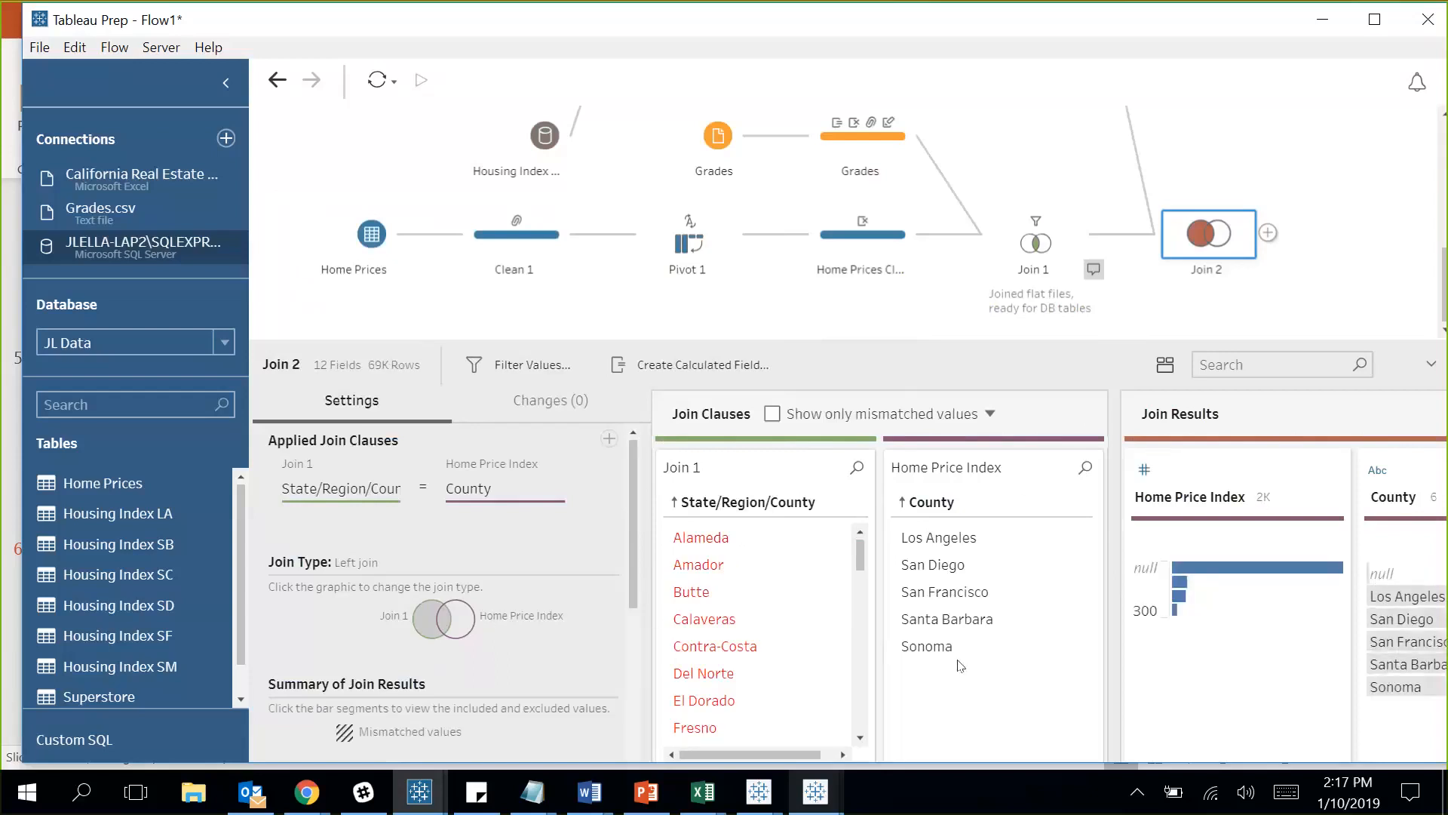
{"action": "mouse_move", "coordinate": [632, 486]}
{"action": "left_mouse_down"}
{"action": "mouse_move", "coordinate": [635, 608]}
{"action": "mouse_move", "coordinate": [657, 475]}
{"action": "left_mouse_up"}
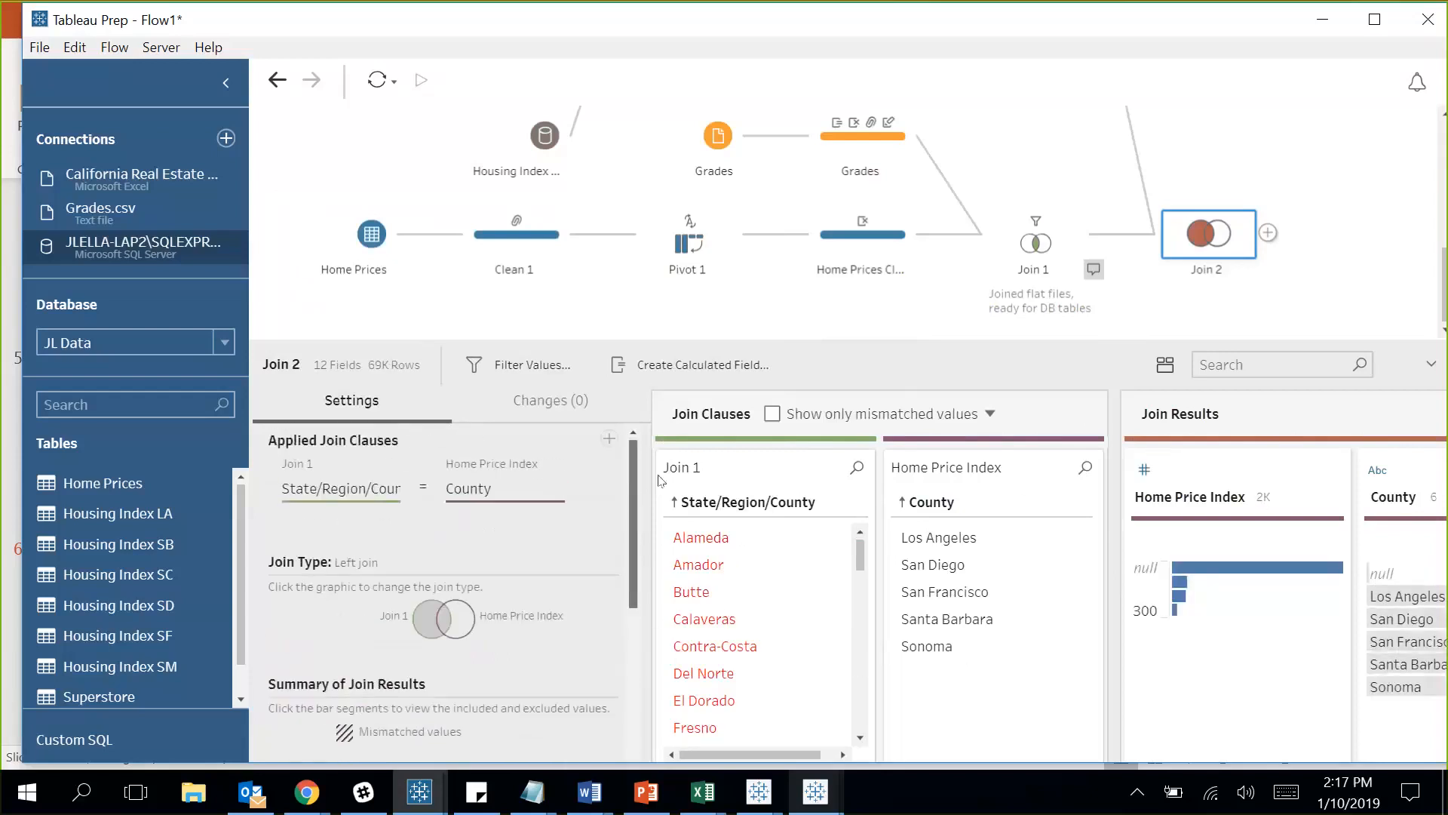
{"action": "left_click_drag", "start_coordinate": [860, 569], "coordinate": [875, 665]}
{"action": "scroll", "coordinate": [850, 648], "scroll_direction": "down", "scroll_amount": 2}
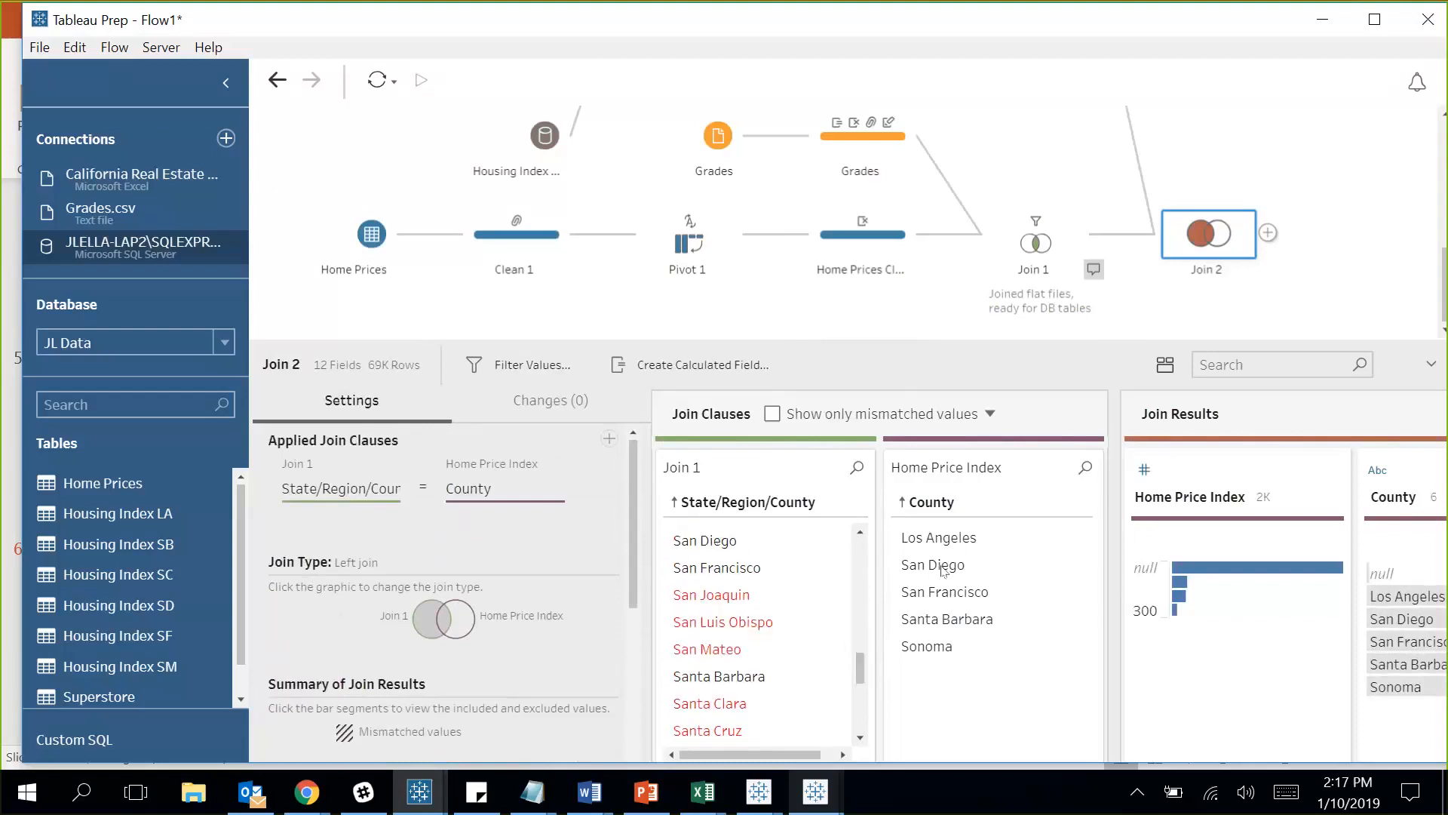
{"action": "left_click_drag", "start_coordinate": [807, 755], "coordinate": [822, 754]}
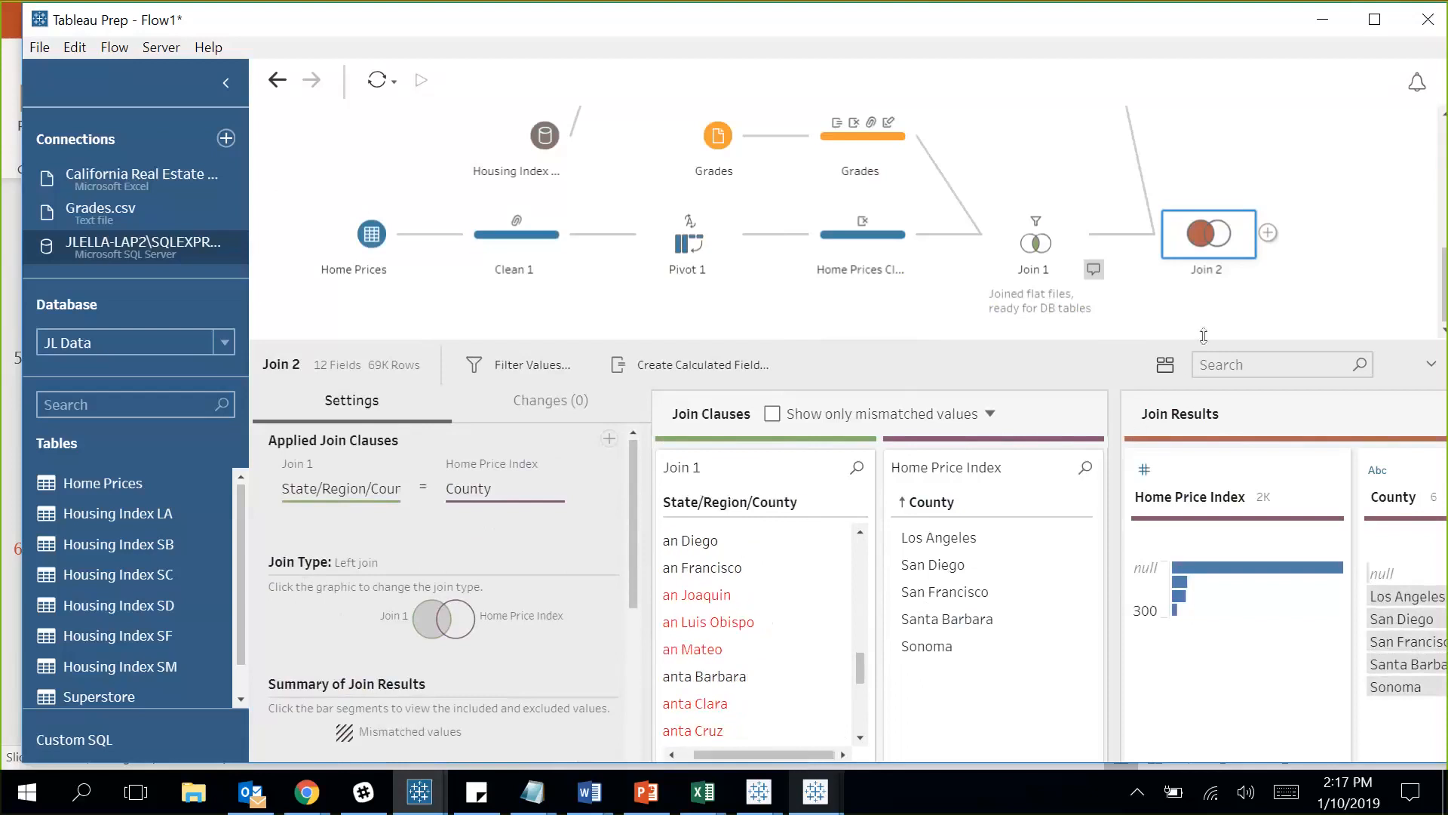
Add a cleaning step after Join 2 named Final Output.
{"action": "left_click", "coordinate": [1268, 232]}
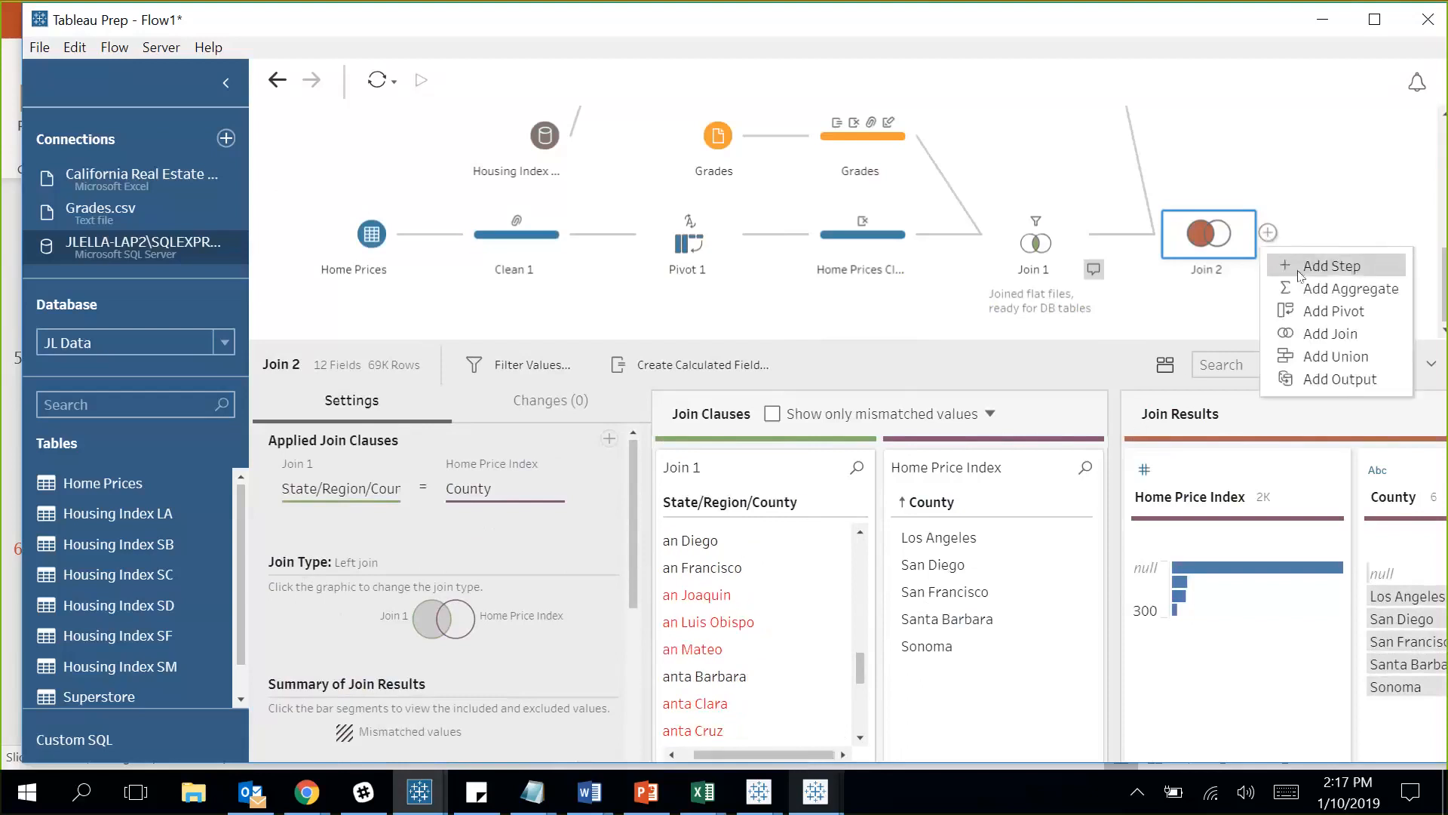
{"action": "left_click", "coordinate": [1331, 265]}
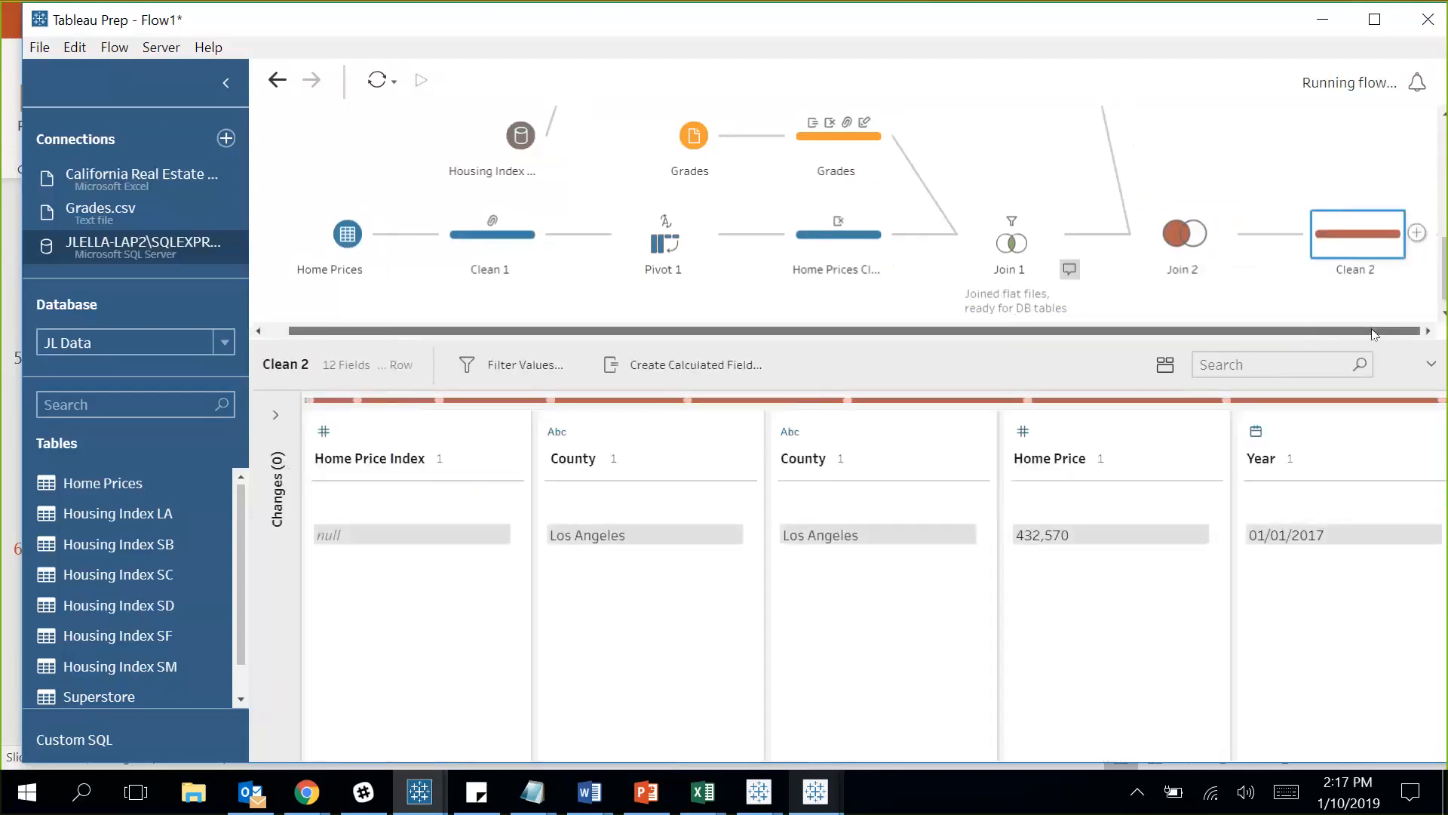
{"action": "double_click", "coordinate": [1365, 270]}
{"action": "type", "text": "Fina"}
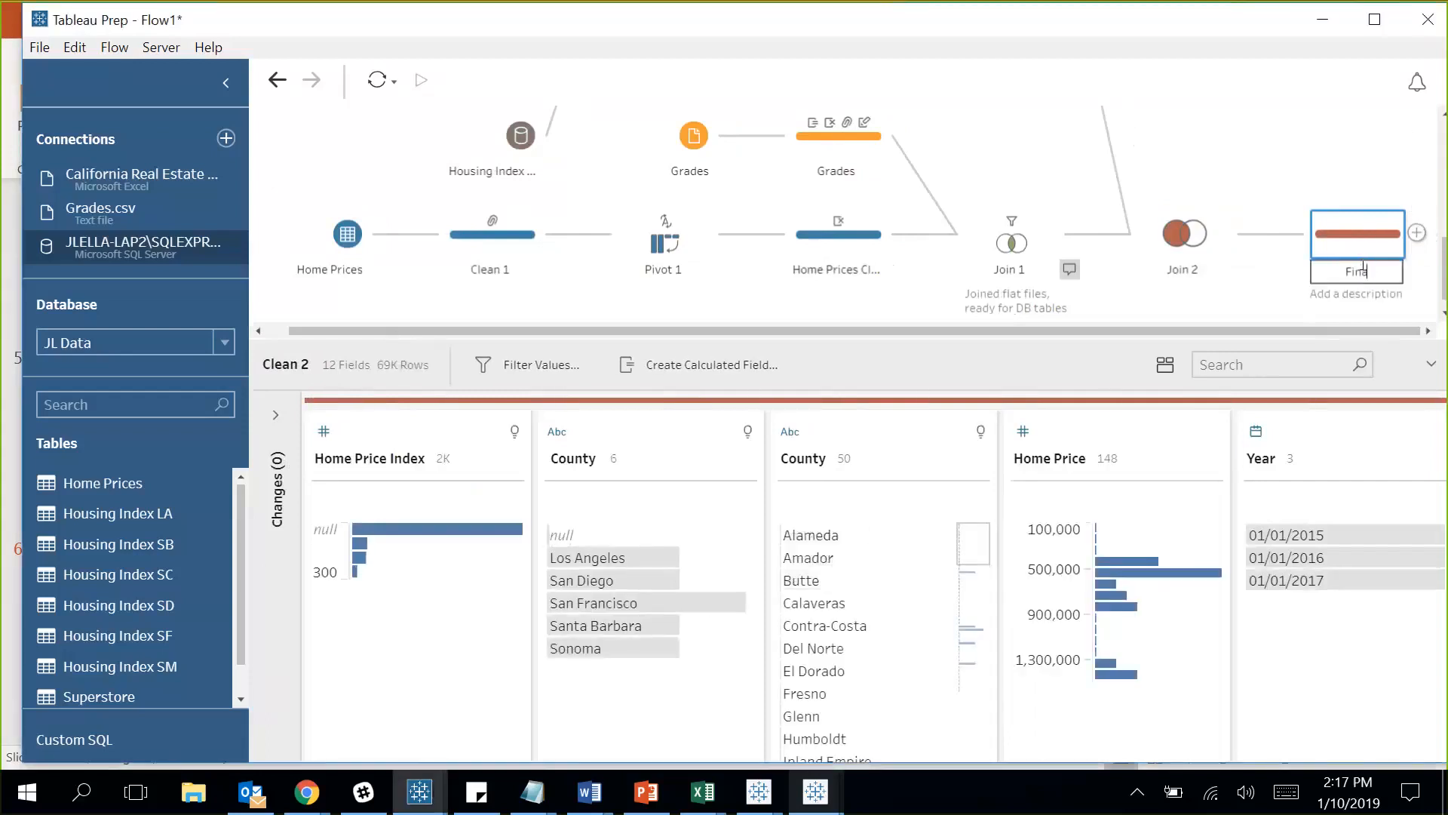
{"action": "type", "text": "l Output"}
{"action": "left_click", "coordinate": [1171, 297]}
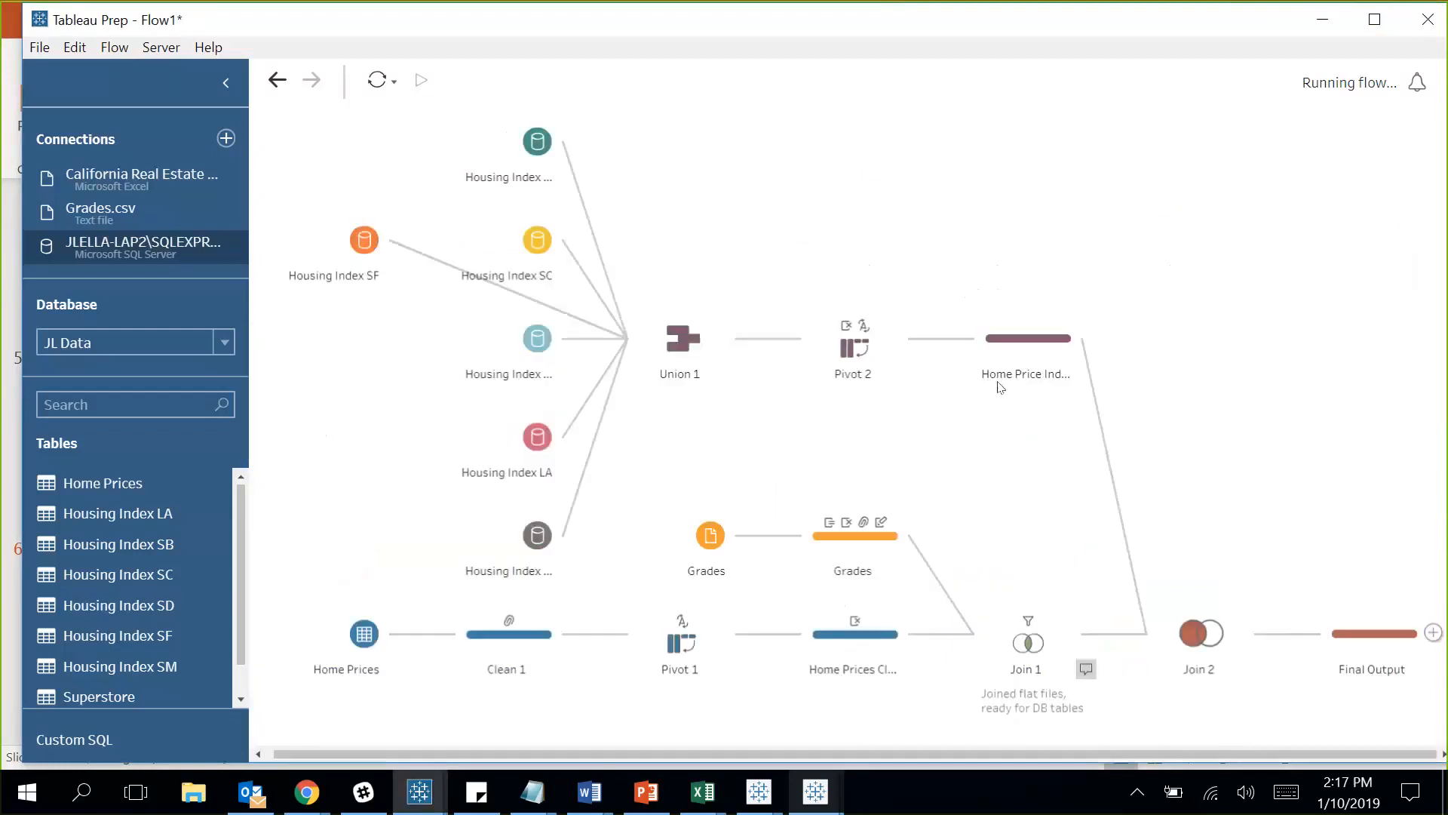
Remove the duplicate 50-value County field in the Final Output step.
{"action": "left_click", "coordinate": [1375, 642]}
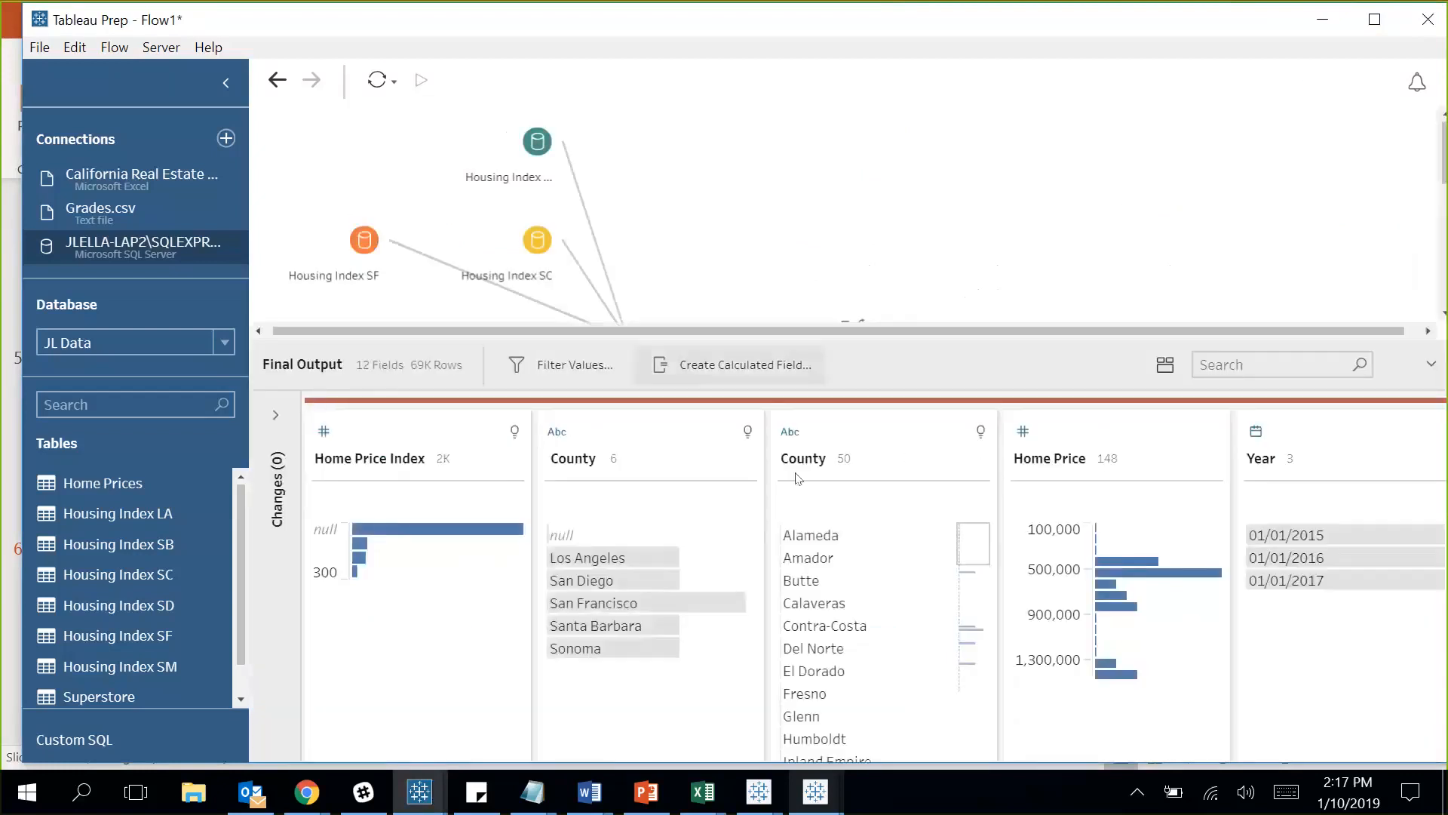
{"action": "left_click", "coordinate": [947, 452]}
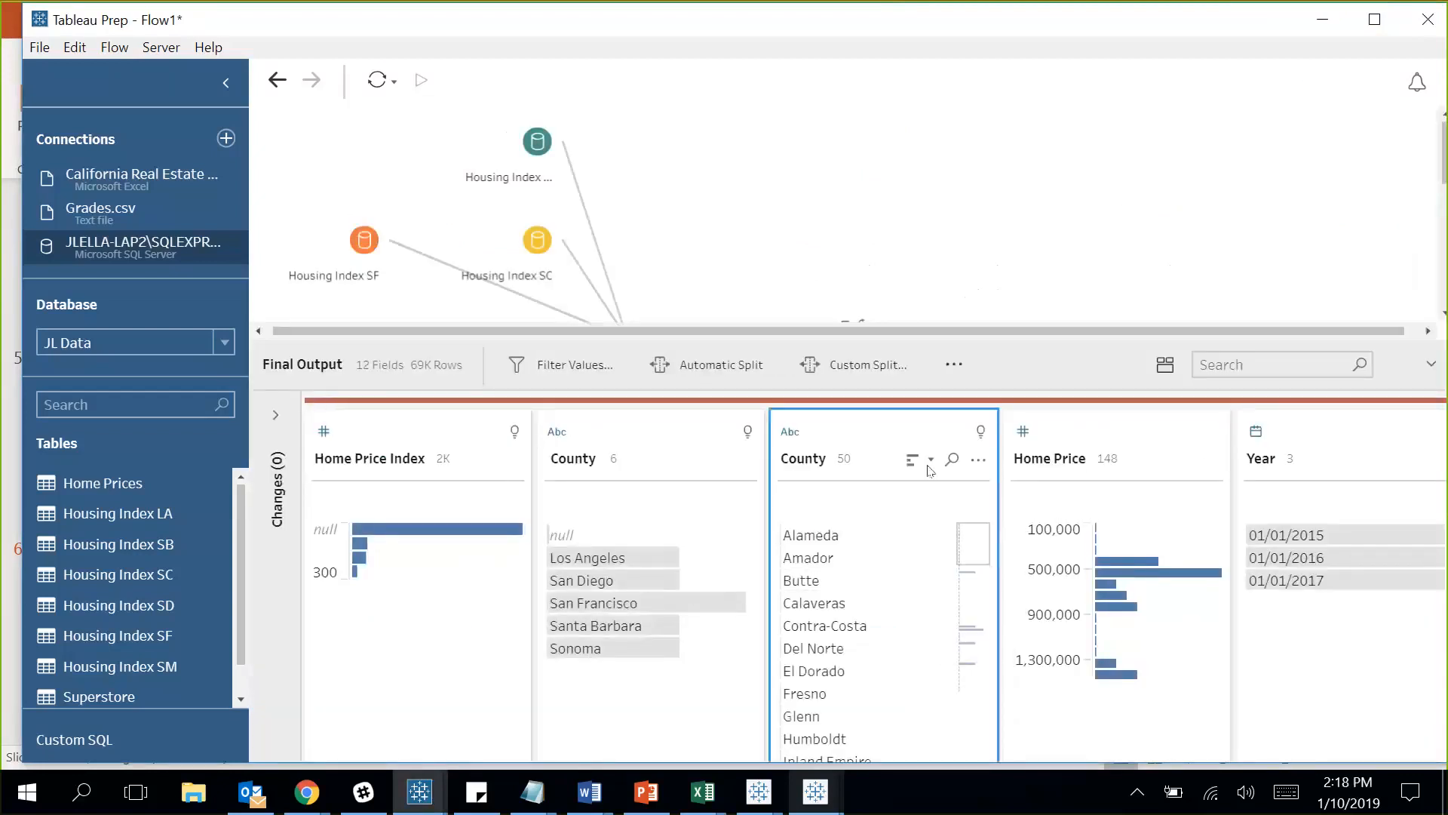
{"action": "left_click", "coordinate": [979, 459]}
{"action": "left_click", "coordinate": [1019, 428]}
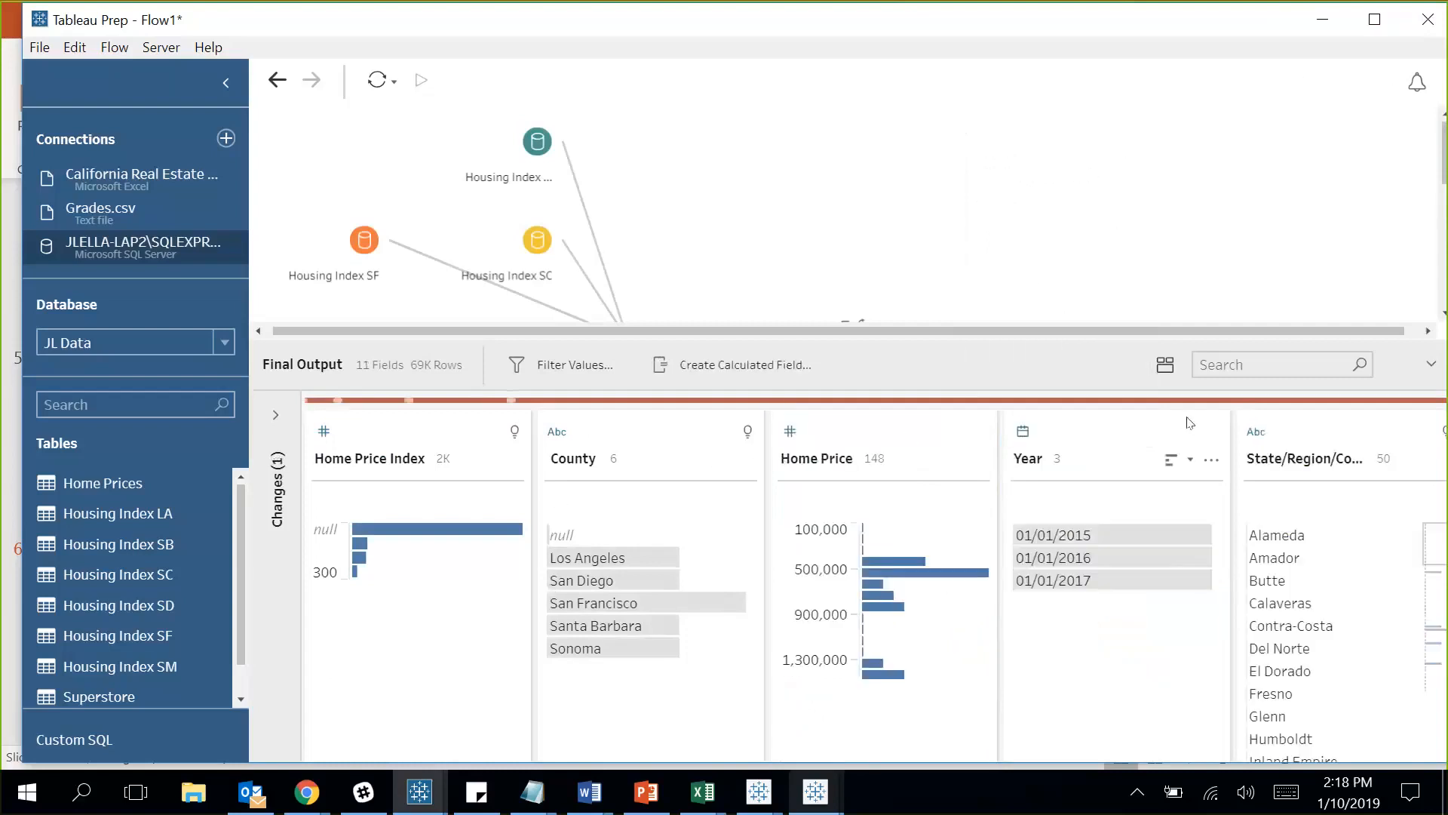
{"action": "scroll", "coordinate": [1190, 422], "scroll_direction": "right", "scroll_amount": 10}
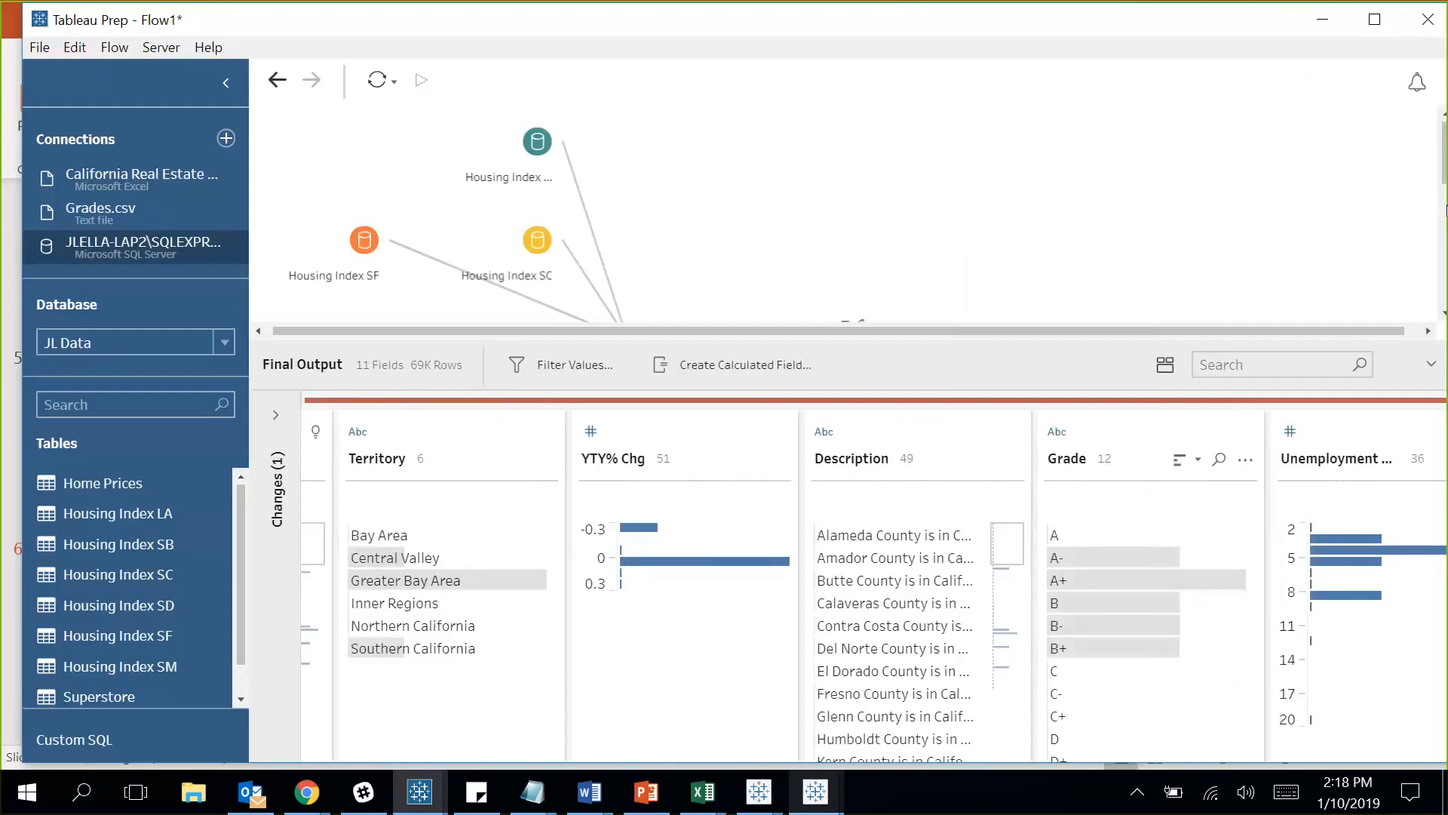
{"action": "left_click_drag", "start_coordinate": [1443, 181], "coordinate": [1440, 305]}
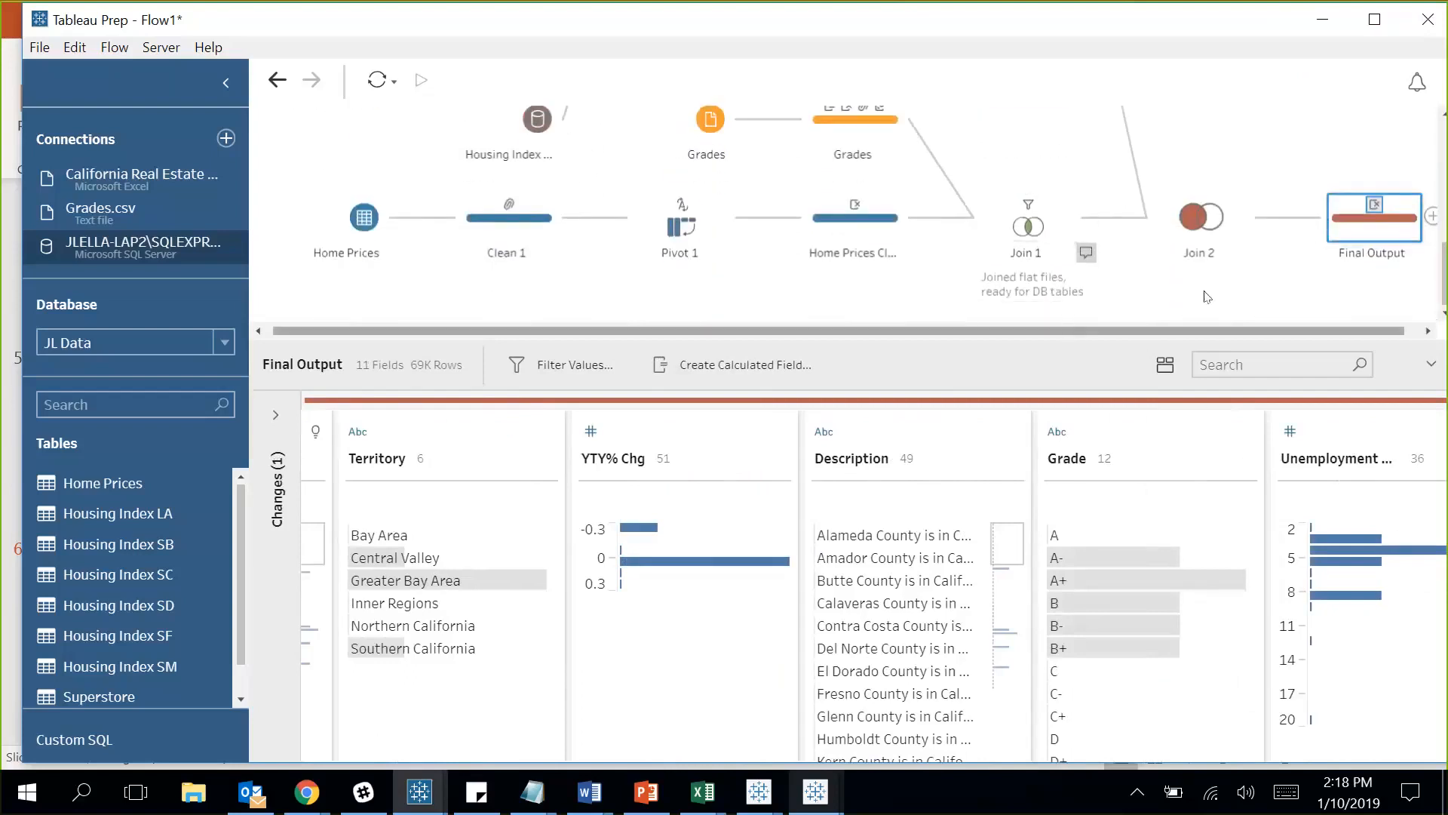
{"action": "left_click", "coordinate": [1206, 297]}
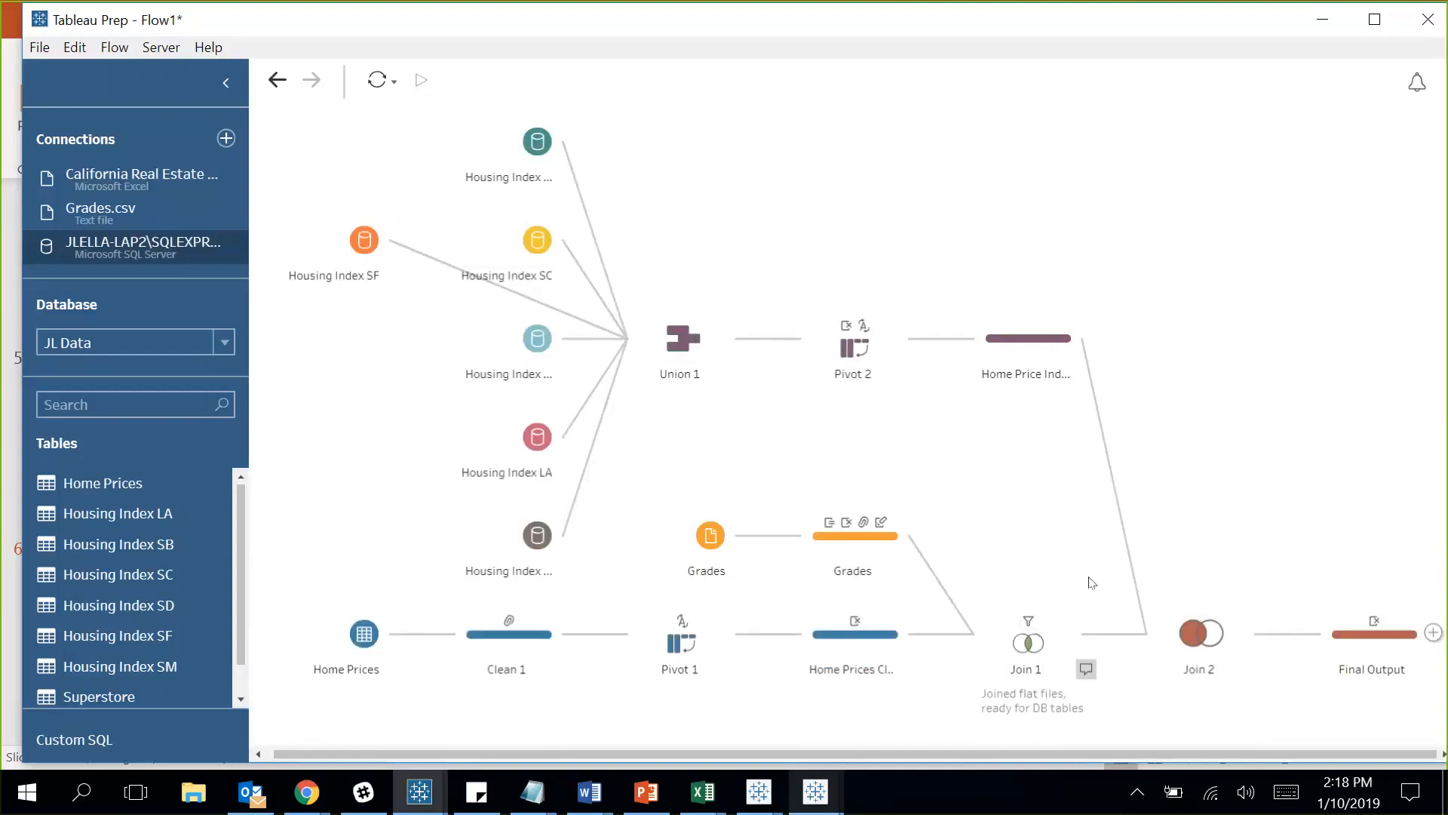
Add an Output step after Final Output and set it to publish as a data source.
{"action": "left_click", "coordinate": [1433, 632]}
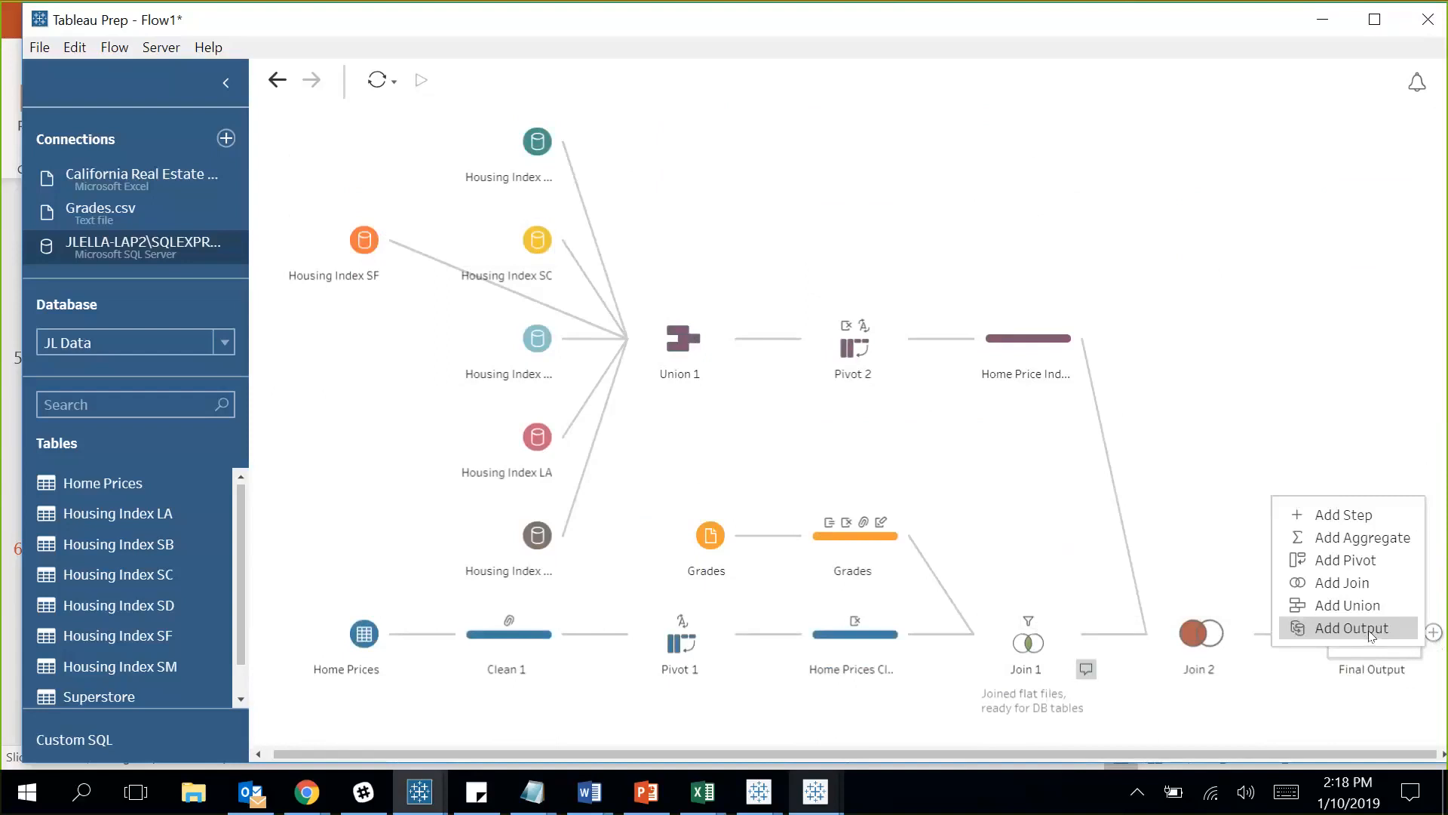
{"action": "left_click", "coordinate": [1324, 632]}
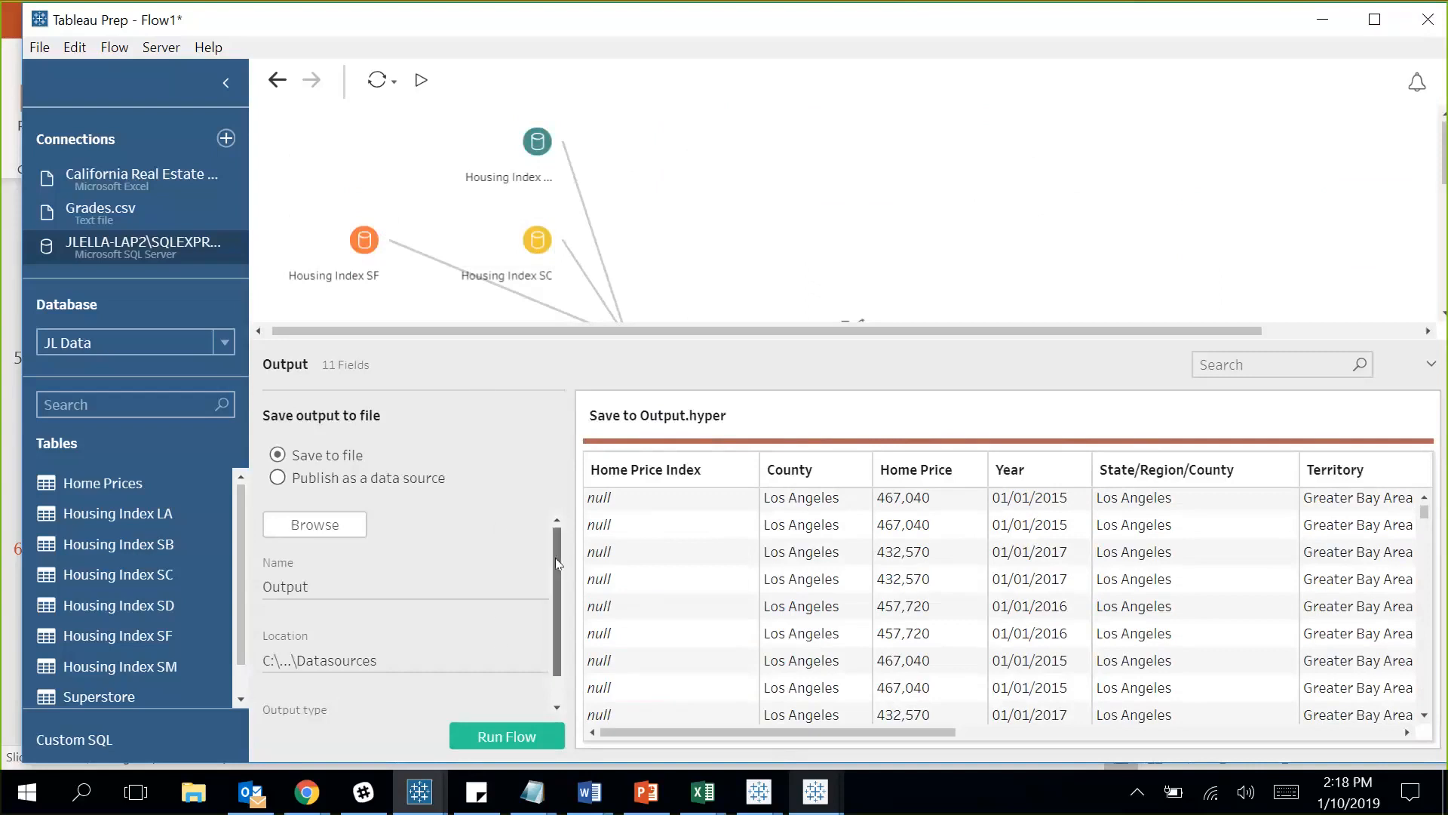
{"action": "scroll", "coordinate": [555, 558], "scroll_direction": "down", "scroll_amount": 1}
{"action": "left_click", "coordinate": [540, 702]}
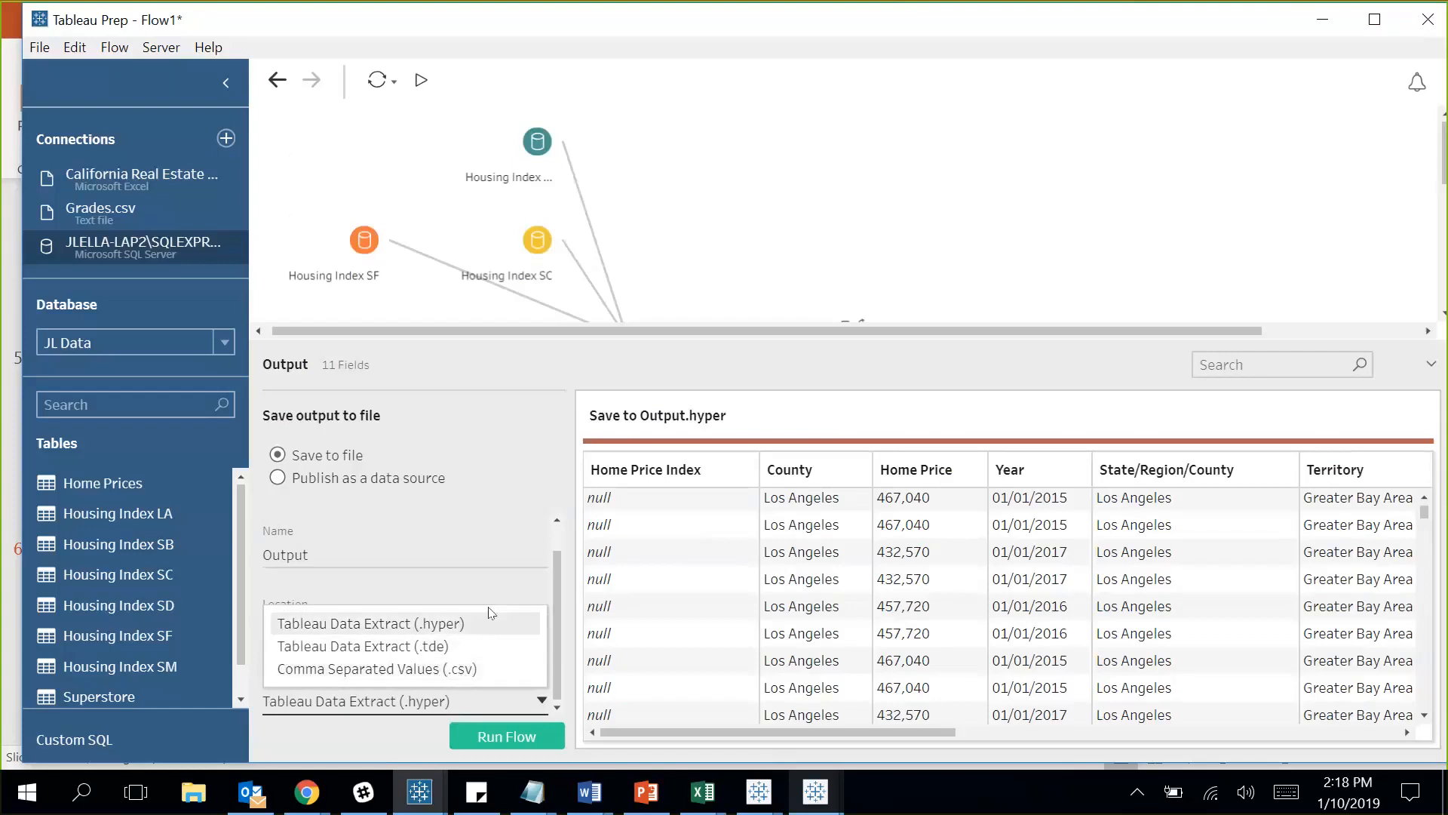
{"action": "left_click", "coordinate": [483, 582]}
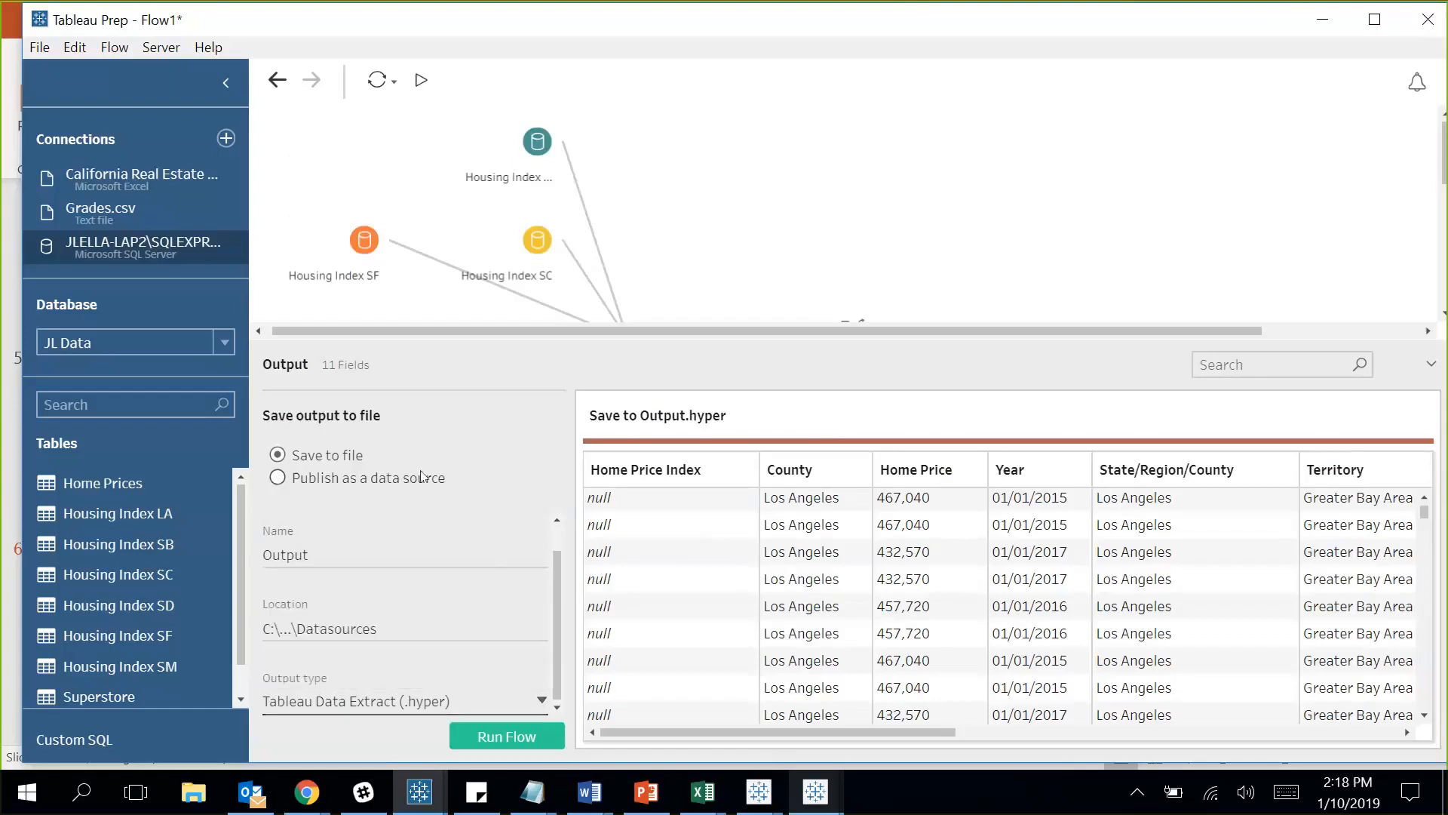
{"action": "left_click", "coordinate": [278, 478]}
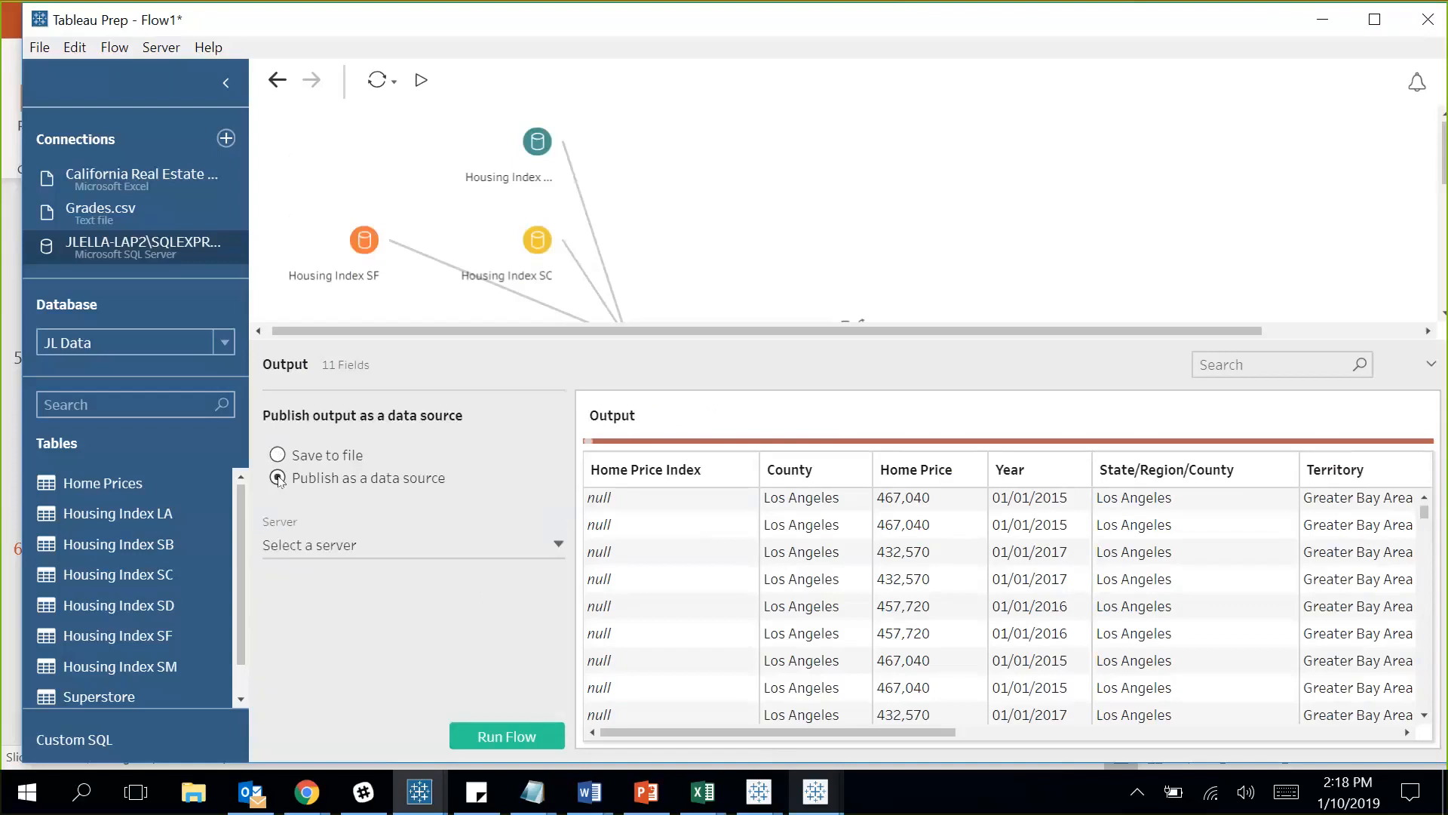
Sign in to Tableau Online with the account e-mail, site and password.
{"action": "left_click", "coordinate": [468, 546]}
{"action": "left_click", "coordinate": [417, 579]}
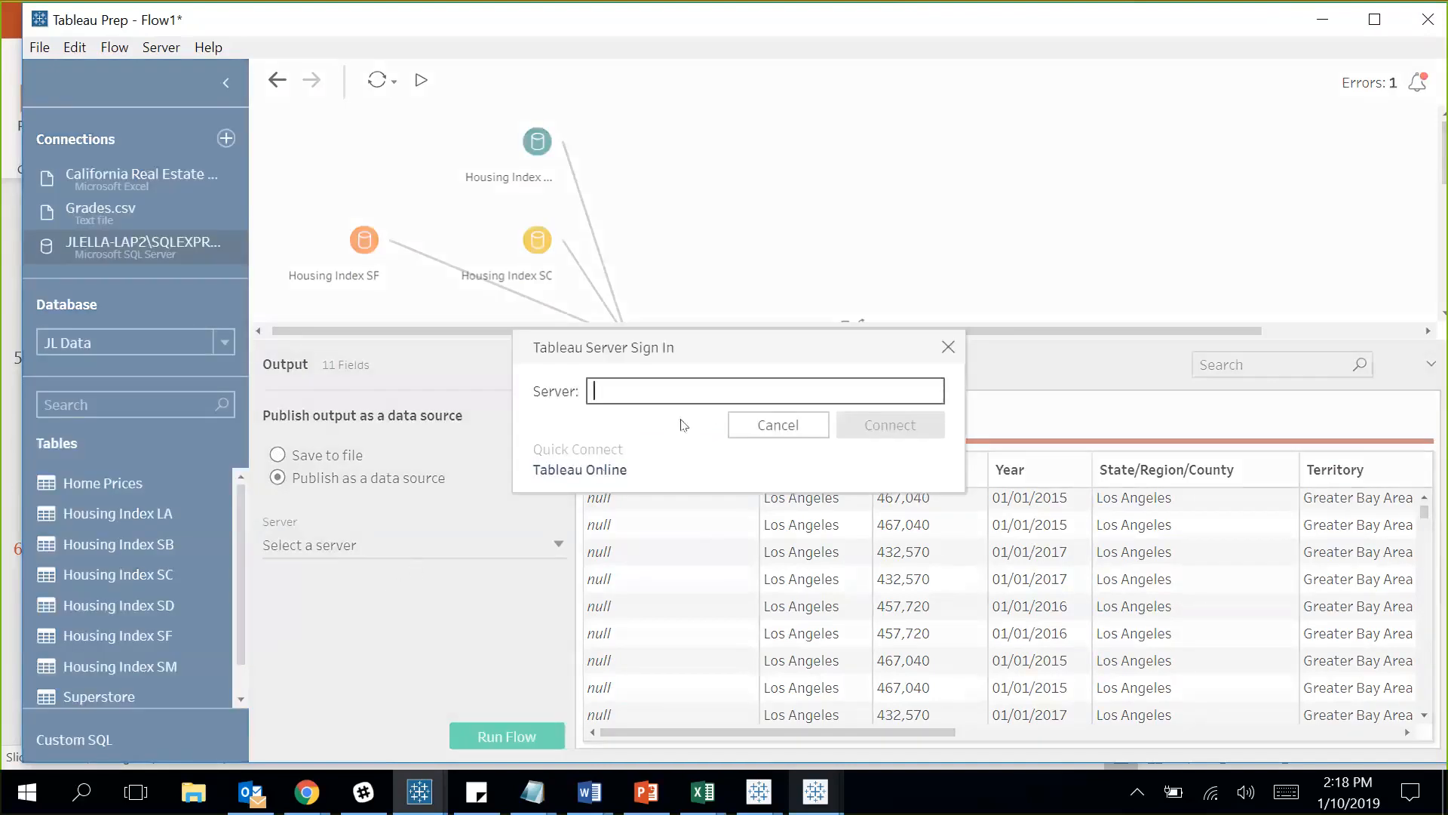
{"action": "left_click", "coordinate": [603, 473]}
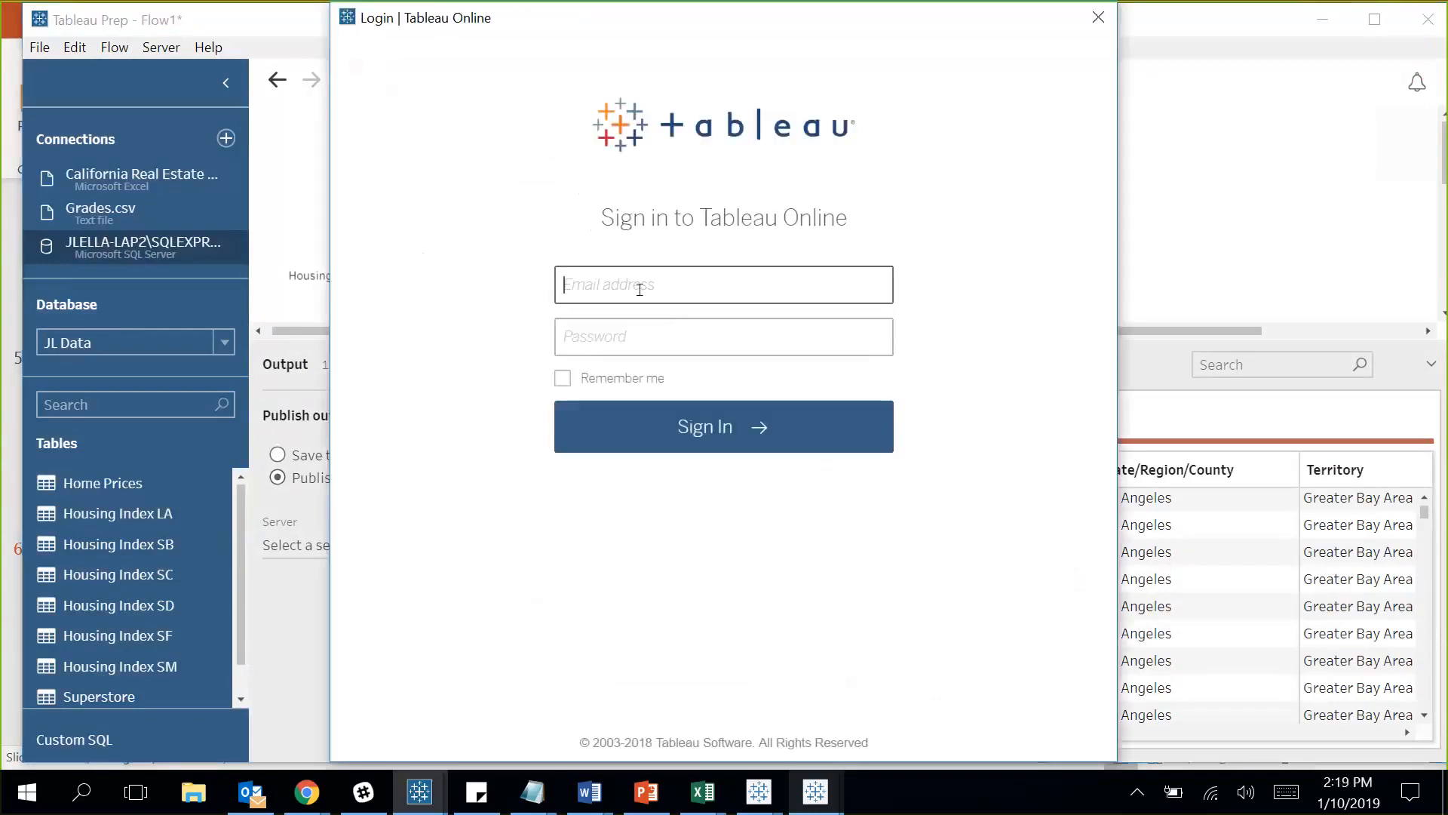
{"action": "left_click", "coordinate": [638, 287]}
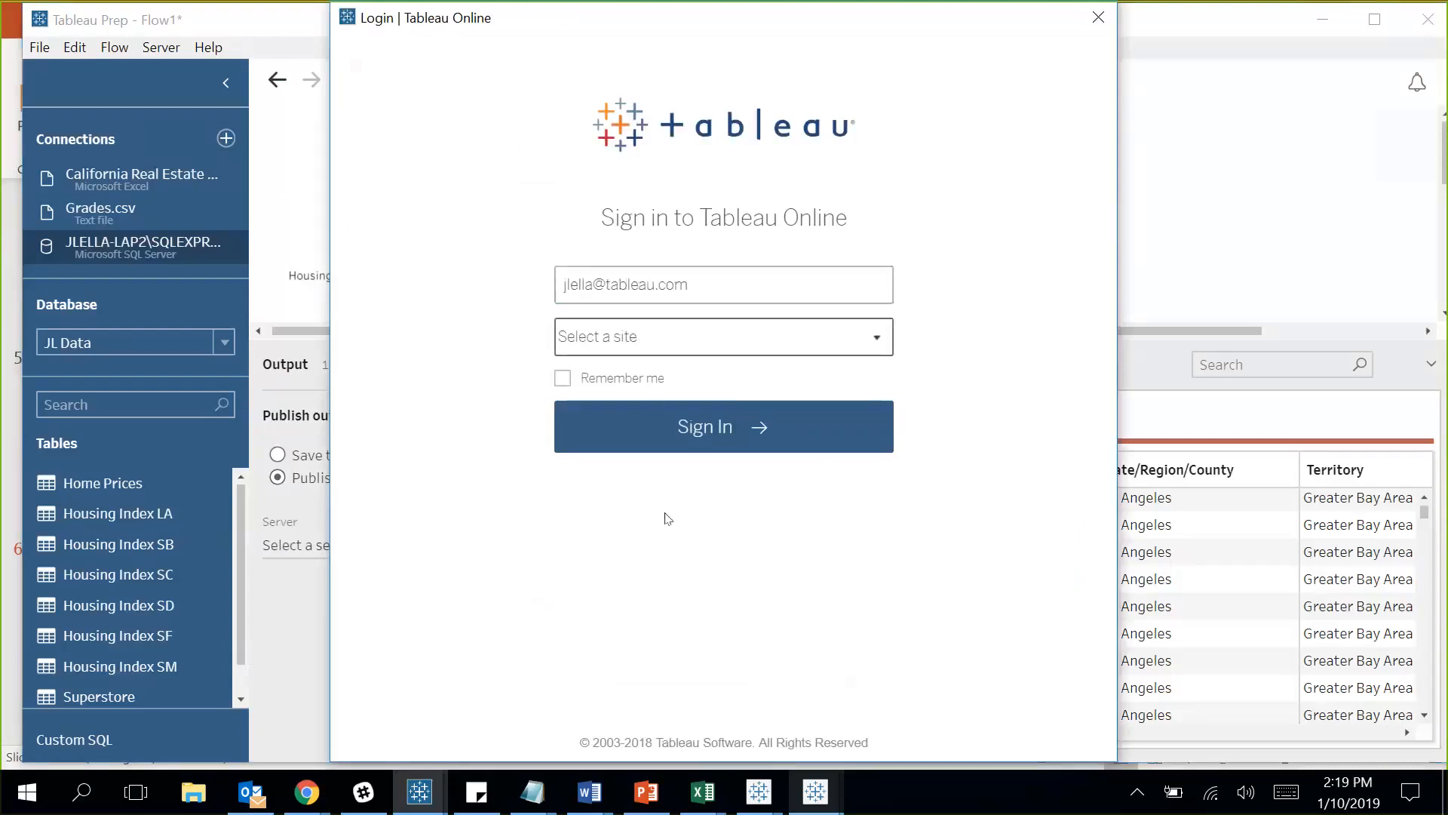
{"action": "left_click", "coordinate": [710, 336]}
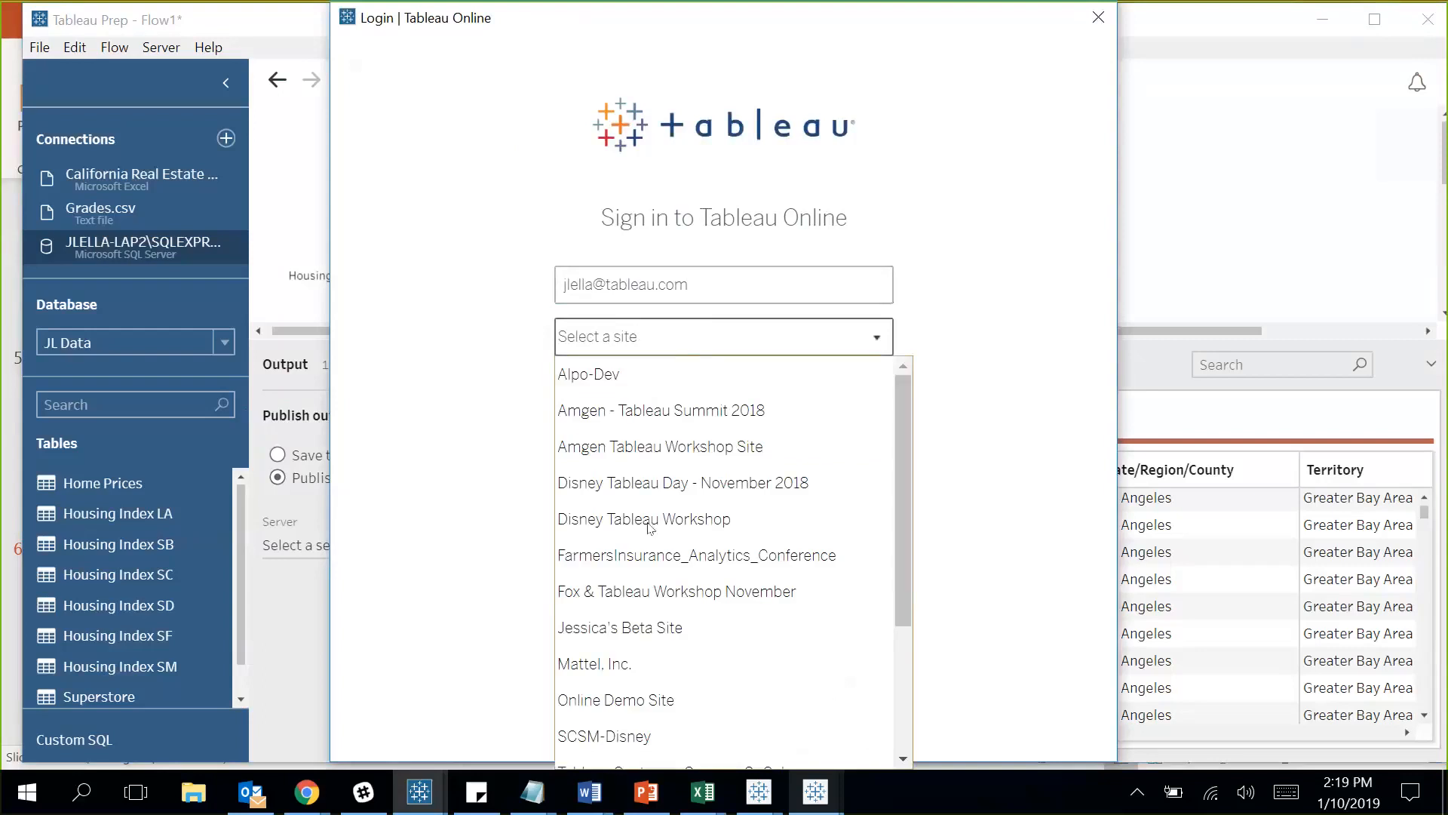
{"action": "left_click", "coordinate": [679, 626]}
{"action": "left_click", "coordinate": [674, 390]}
{"action": "type", "text": "•••••"}
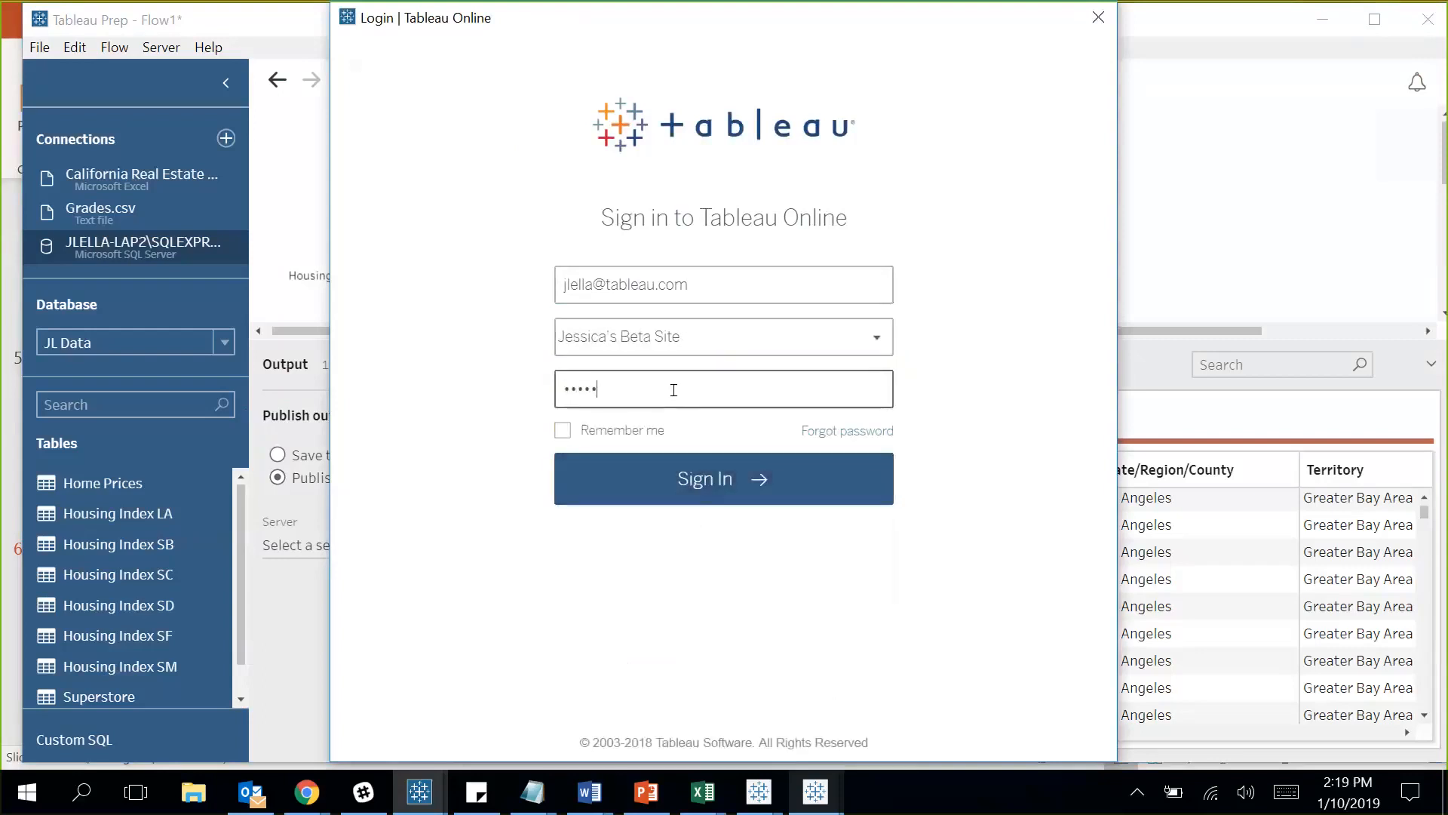
{"action": "type", "text": "••••"}
{"action": "left_click", "coordinate": [712, 494]}
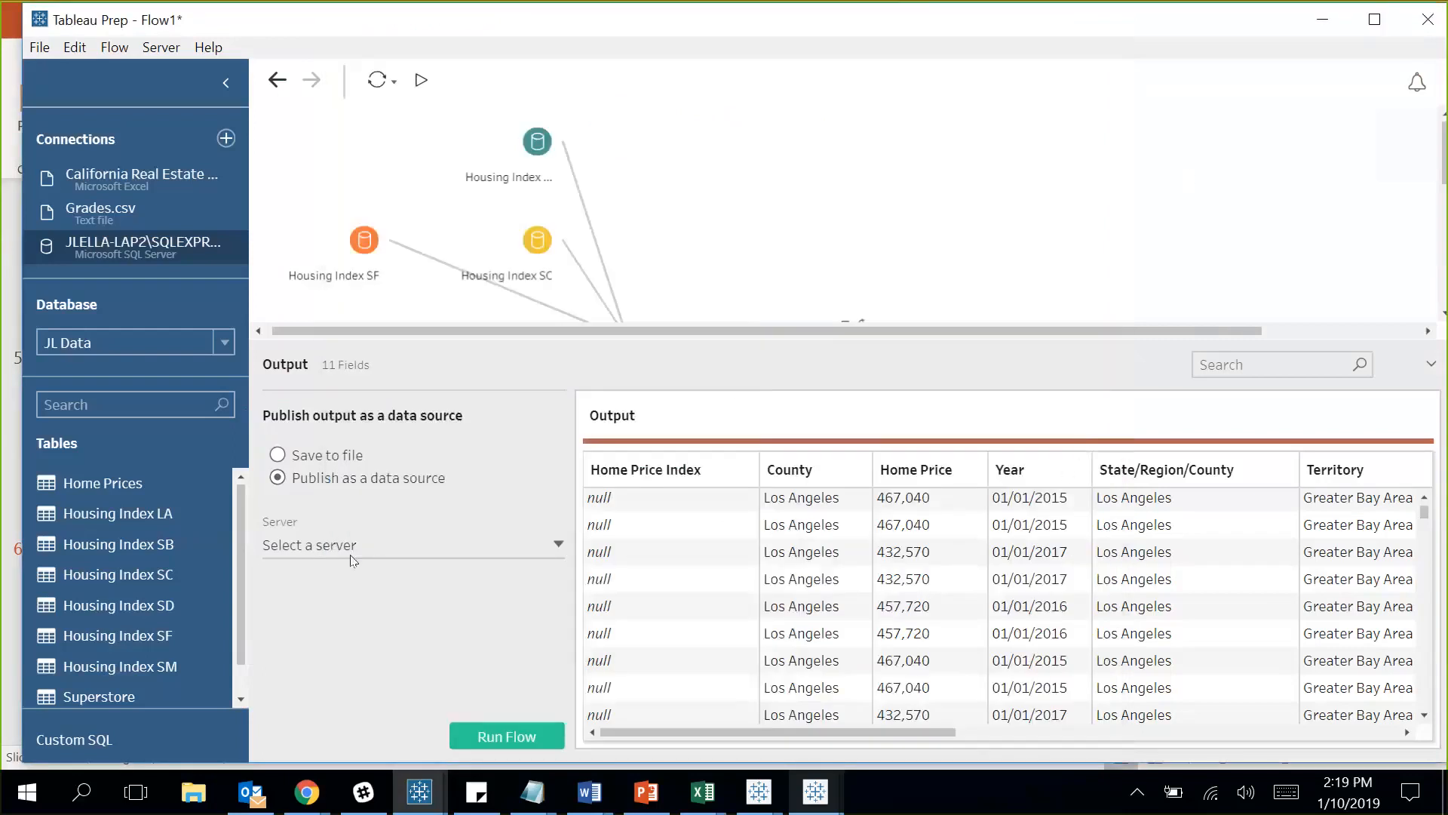
Set the output project to Sales Site and name it January Webinar on Prep.
{"action": "left_click", "coordinate": [514, 618]}
{"action": "left_click", "coordinate": [375, 674]}
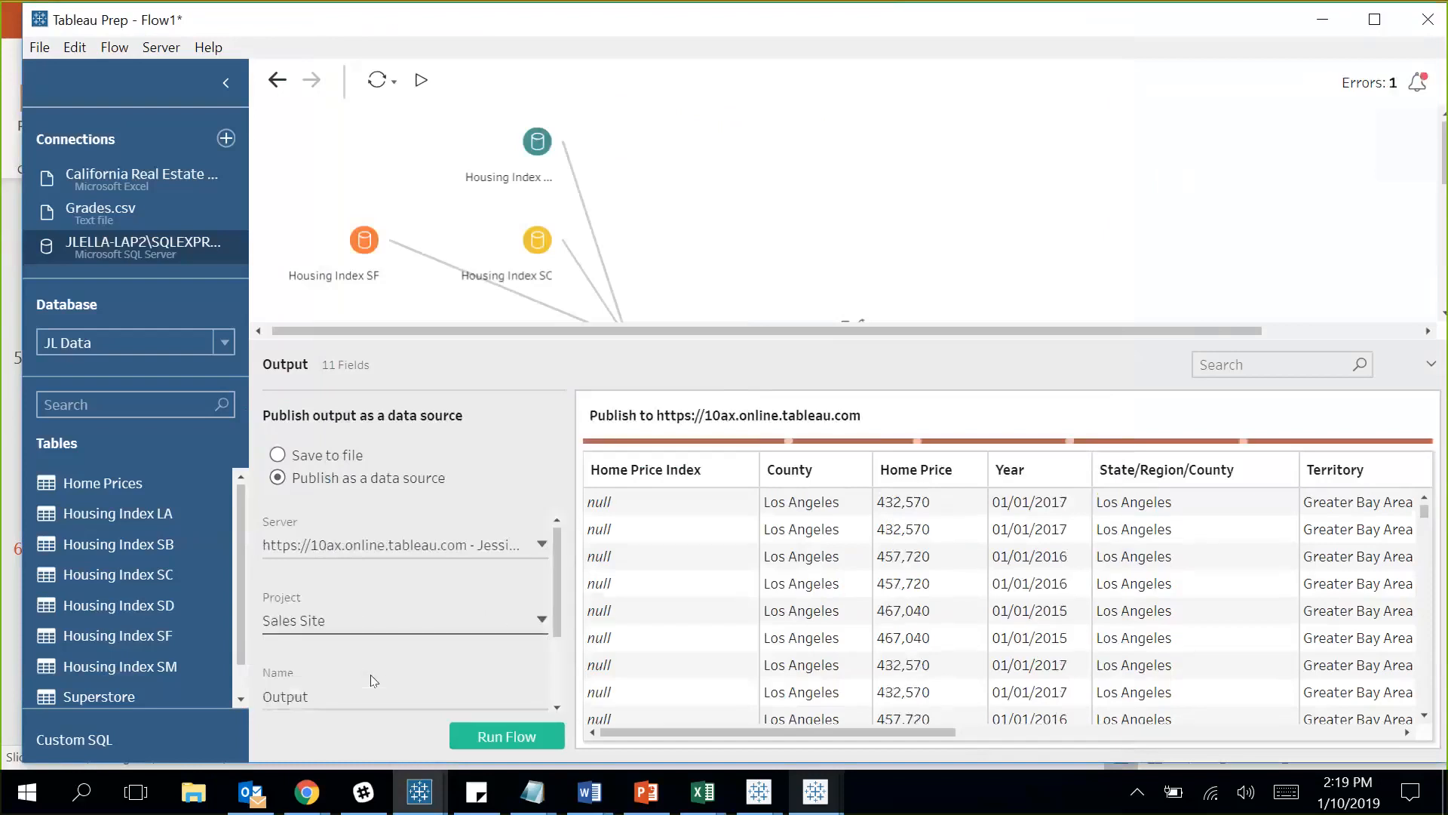
{"action": "left_click", "coordinate": [398, 681]}
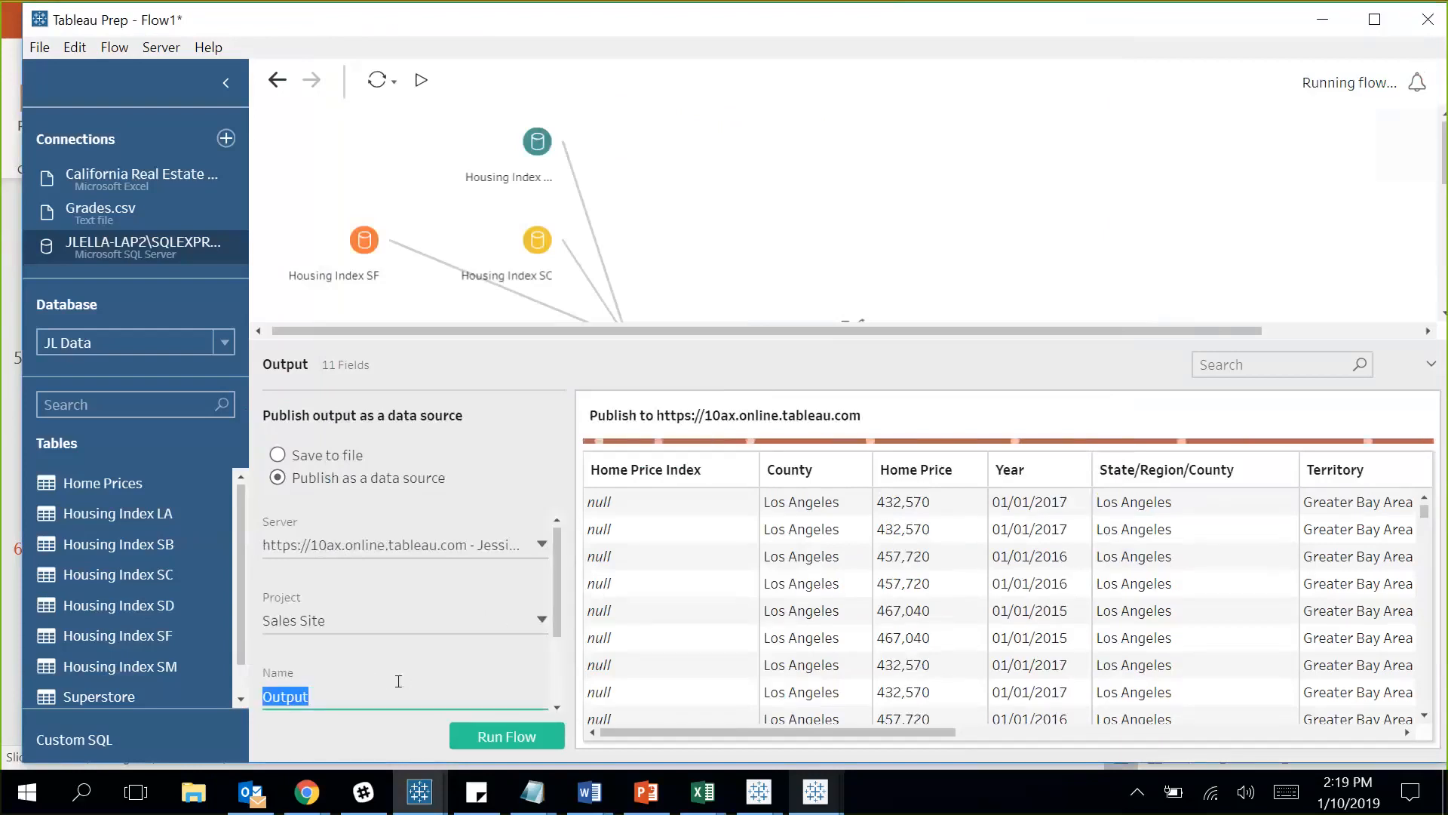
{"action": "type", "text": "1anua"}
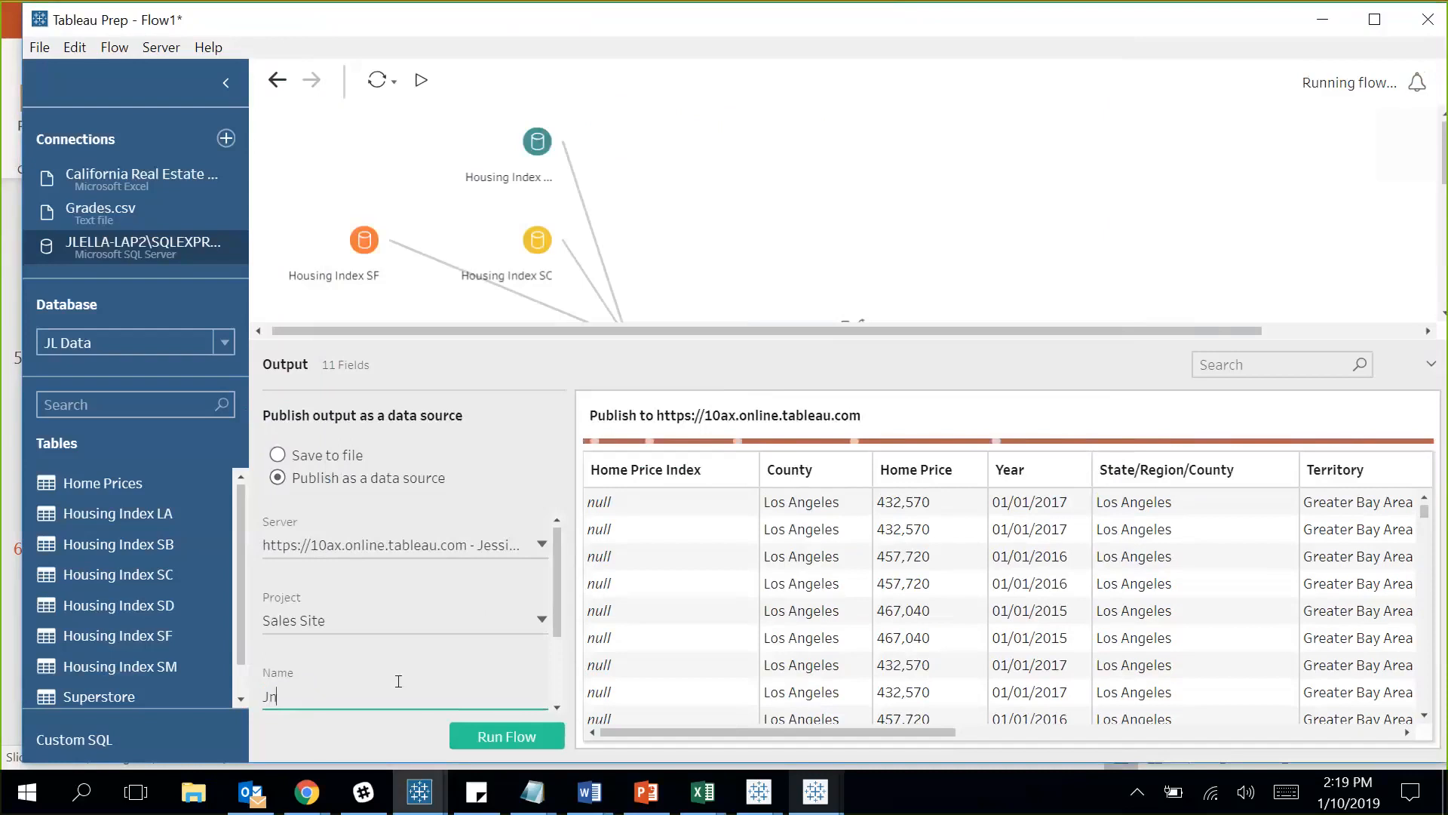
{"action": "type", "text": "ry Webinar"}
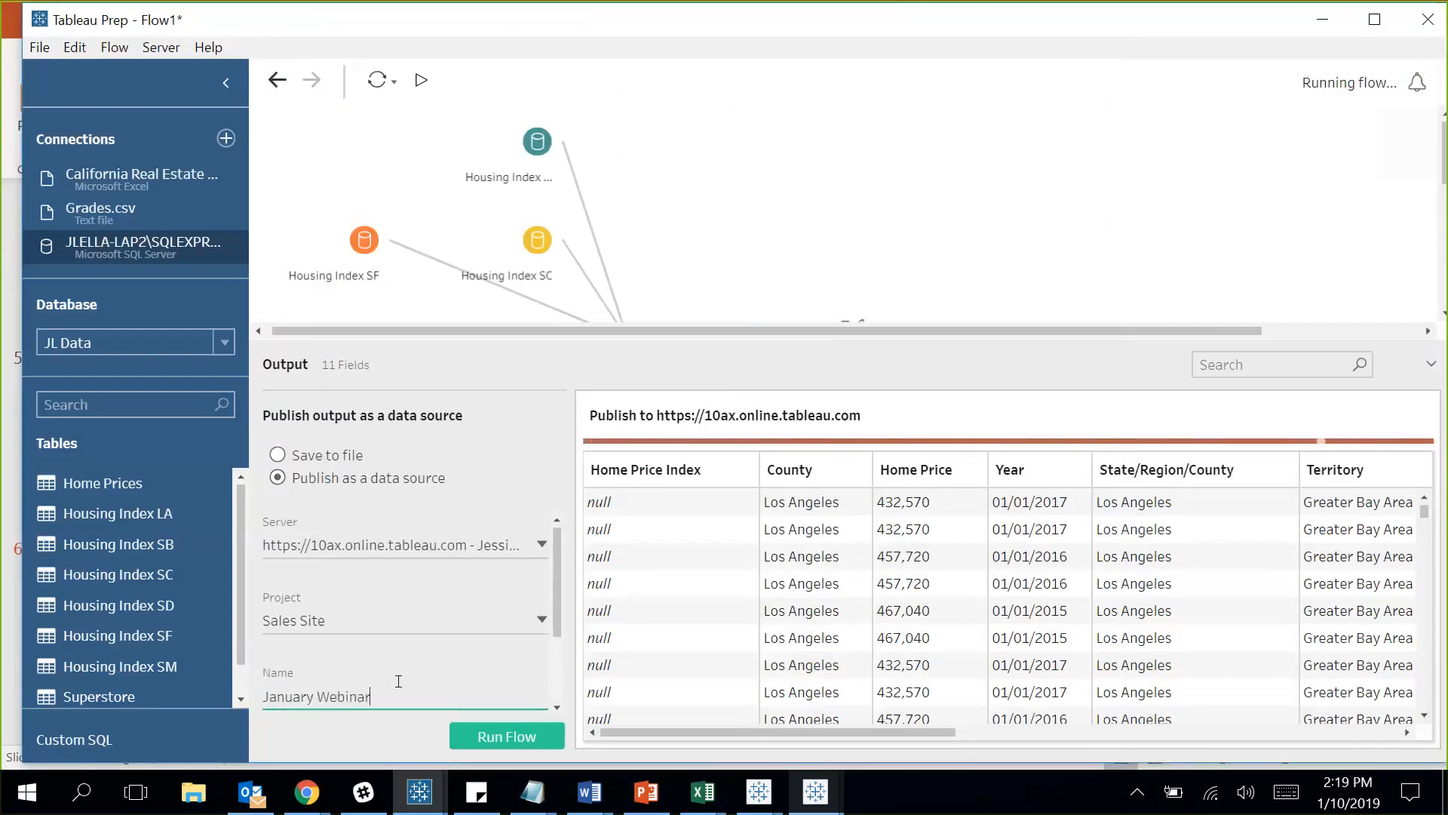
{"action": "type", "text": " on Prep"}
{"action": "left_click", "coordinate": [487, 737]}
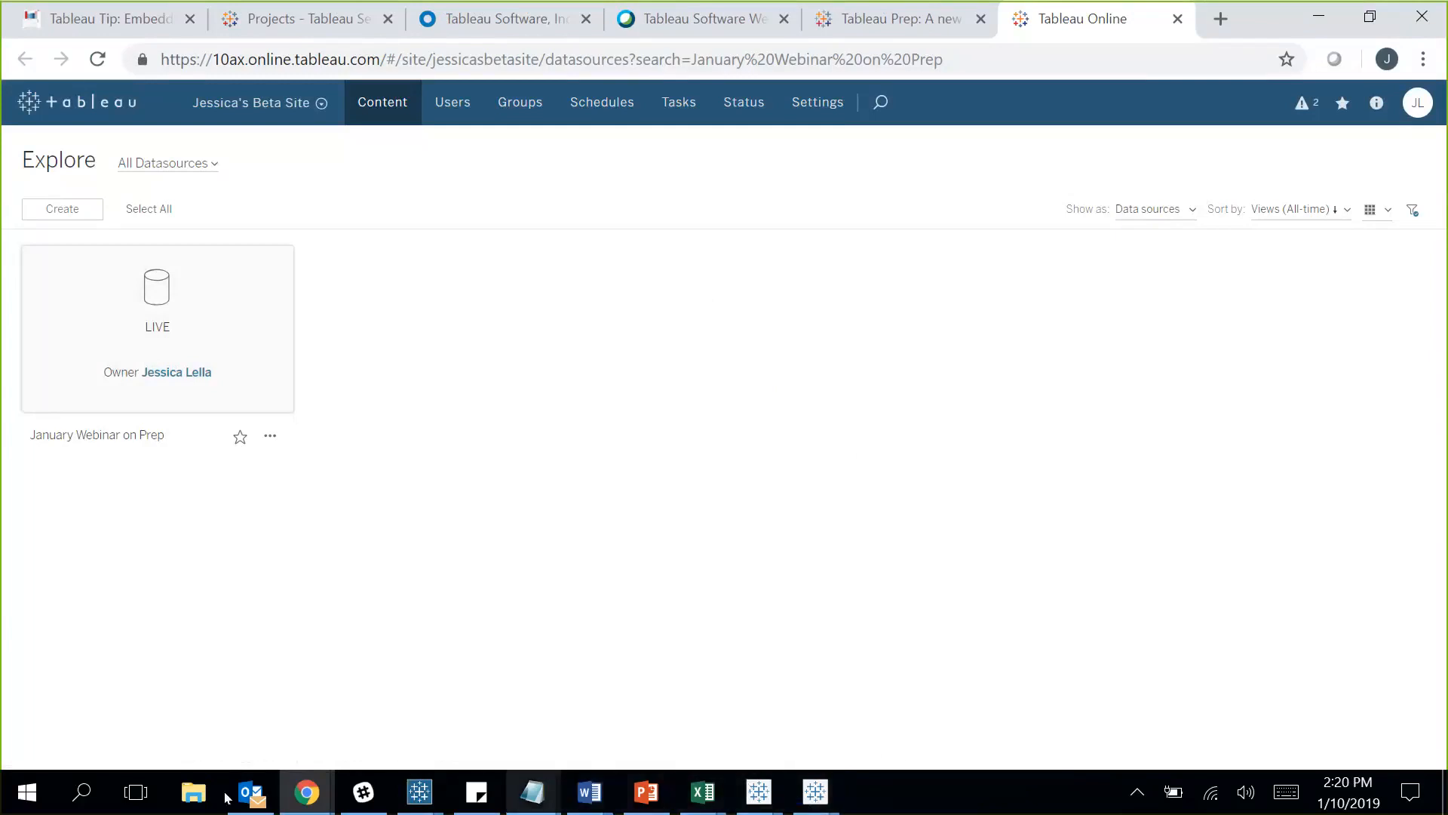
Search the computer for the Tableau Desktop app.
{"action": "left_click", "coordinate": [82, 792]}
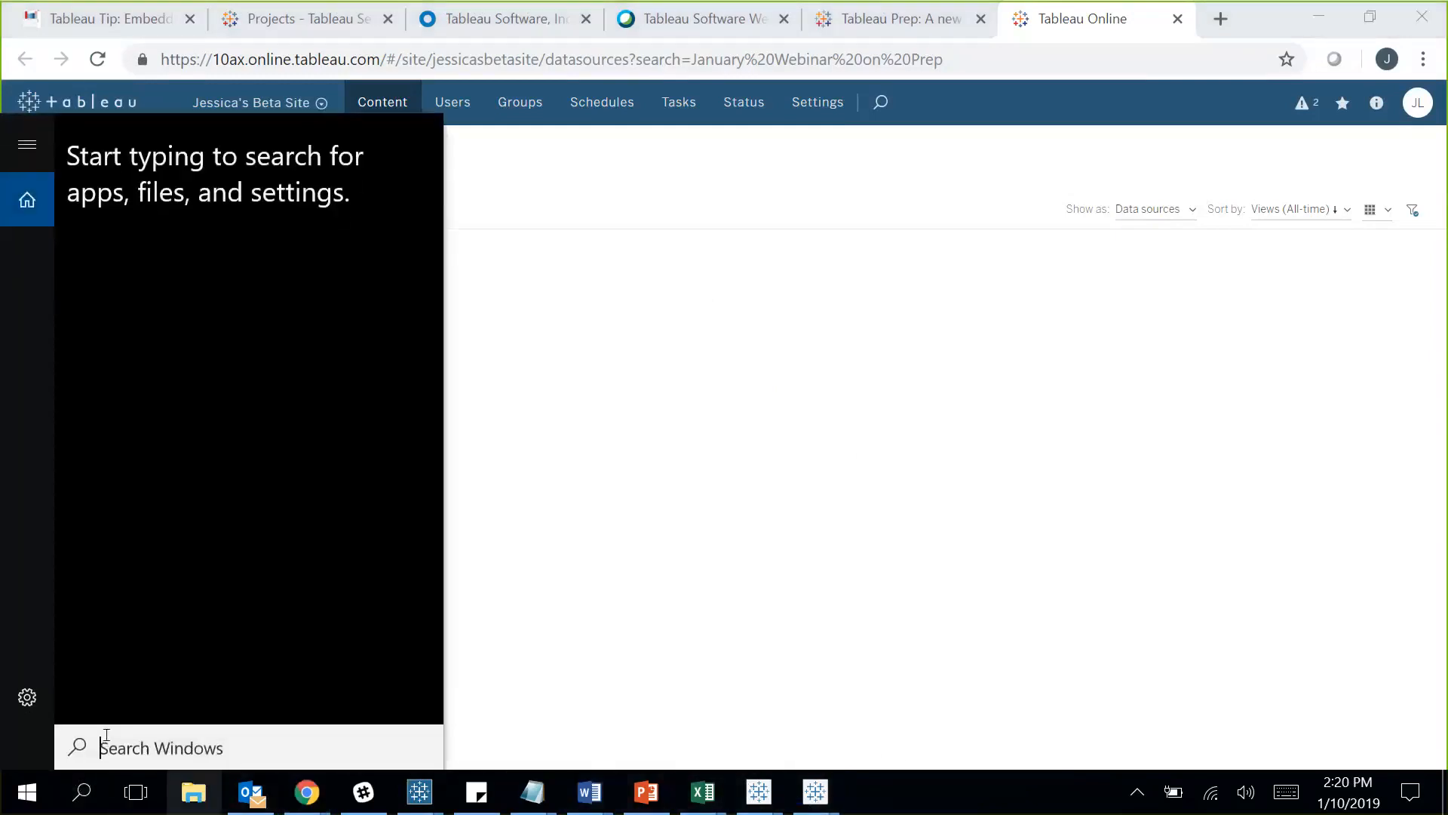
Launch Tableau Desktop 2018, dismiss the update and file recovery prompts, and maximise it.
{"action": "type", "text": "2018"}
{"action": "left_click", "coordinate": [201, 239]}
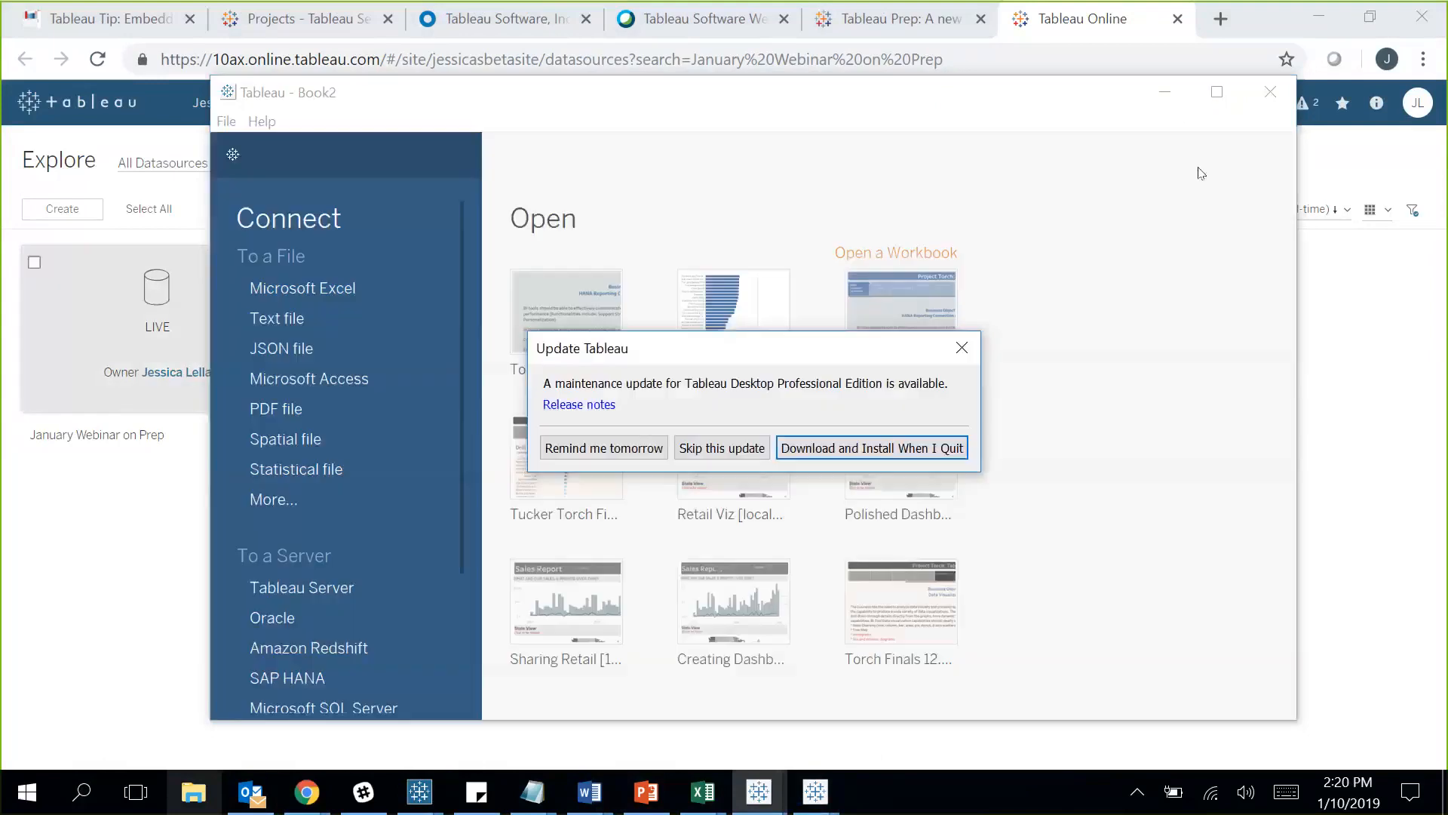
{"action": "left_click", "coordinate": [962, 348]}
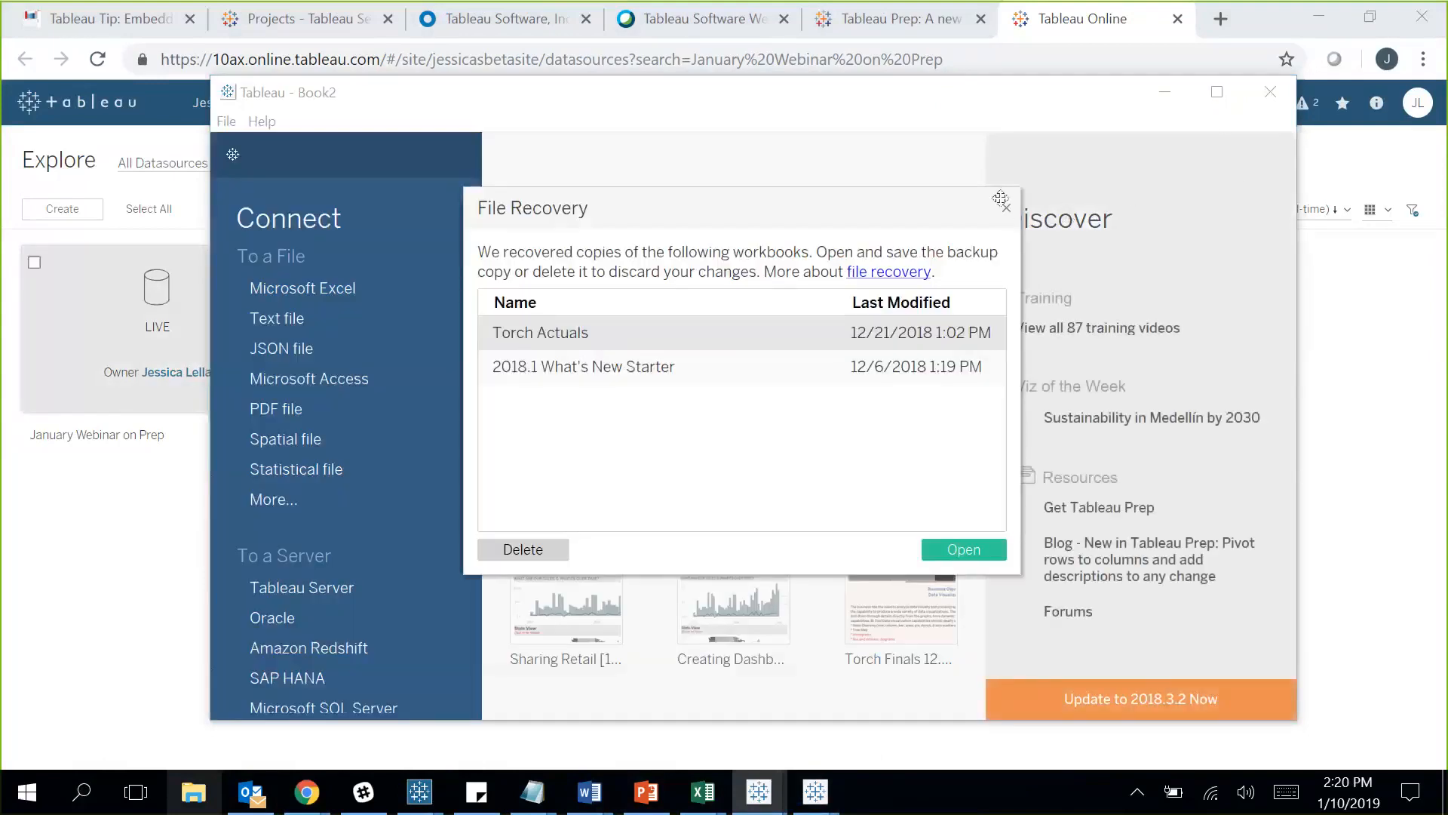
{"action": "left_click", "coordinate": [1006, 209]}
{"action": "left_click", "coordinate": [1217, 92]}
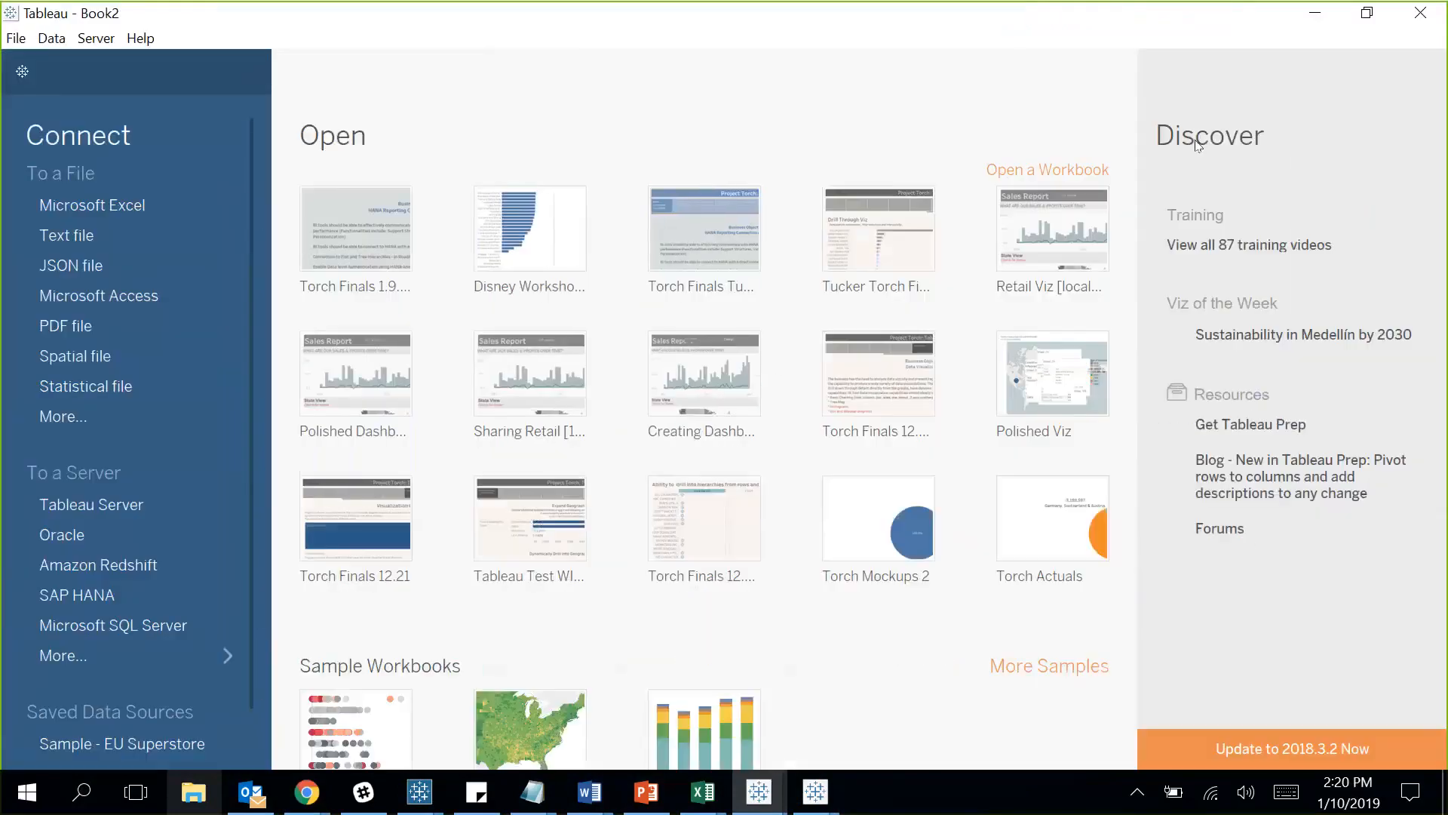
Connect to the January Webinar on Prep data source on Tableau Online and open Sheet 1.
{"action": "left_click", "coordinate": [161, 507]}
{"action": "scroll", "coordinate": [306, 322], "scroll_direction": "down", "scroll_amount": 1}
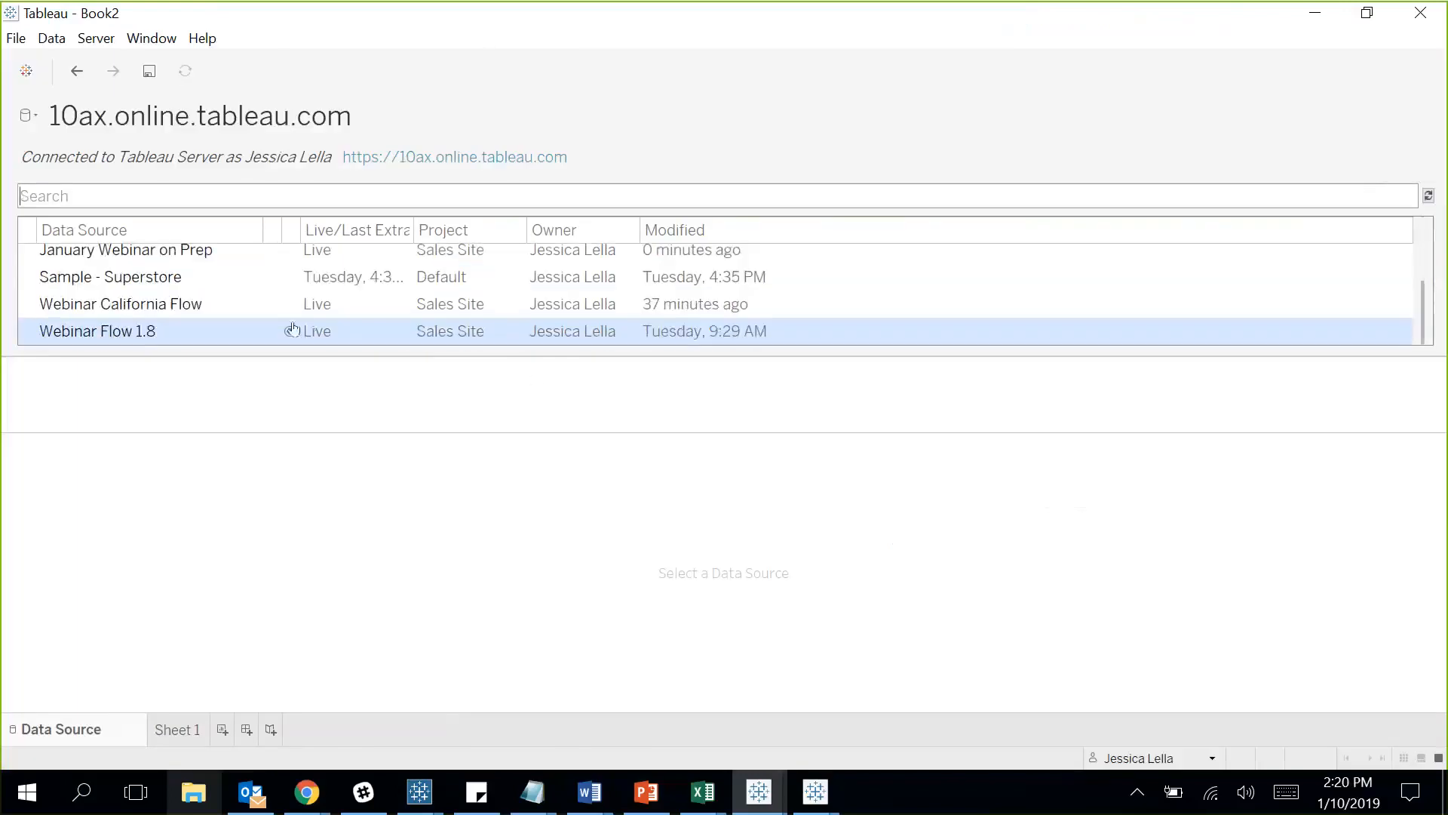
{"action": "scroll", "coordinate": [188, 301], "scroll_direction": "up", "scroll_amount": 1}
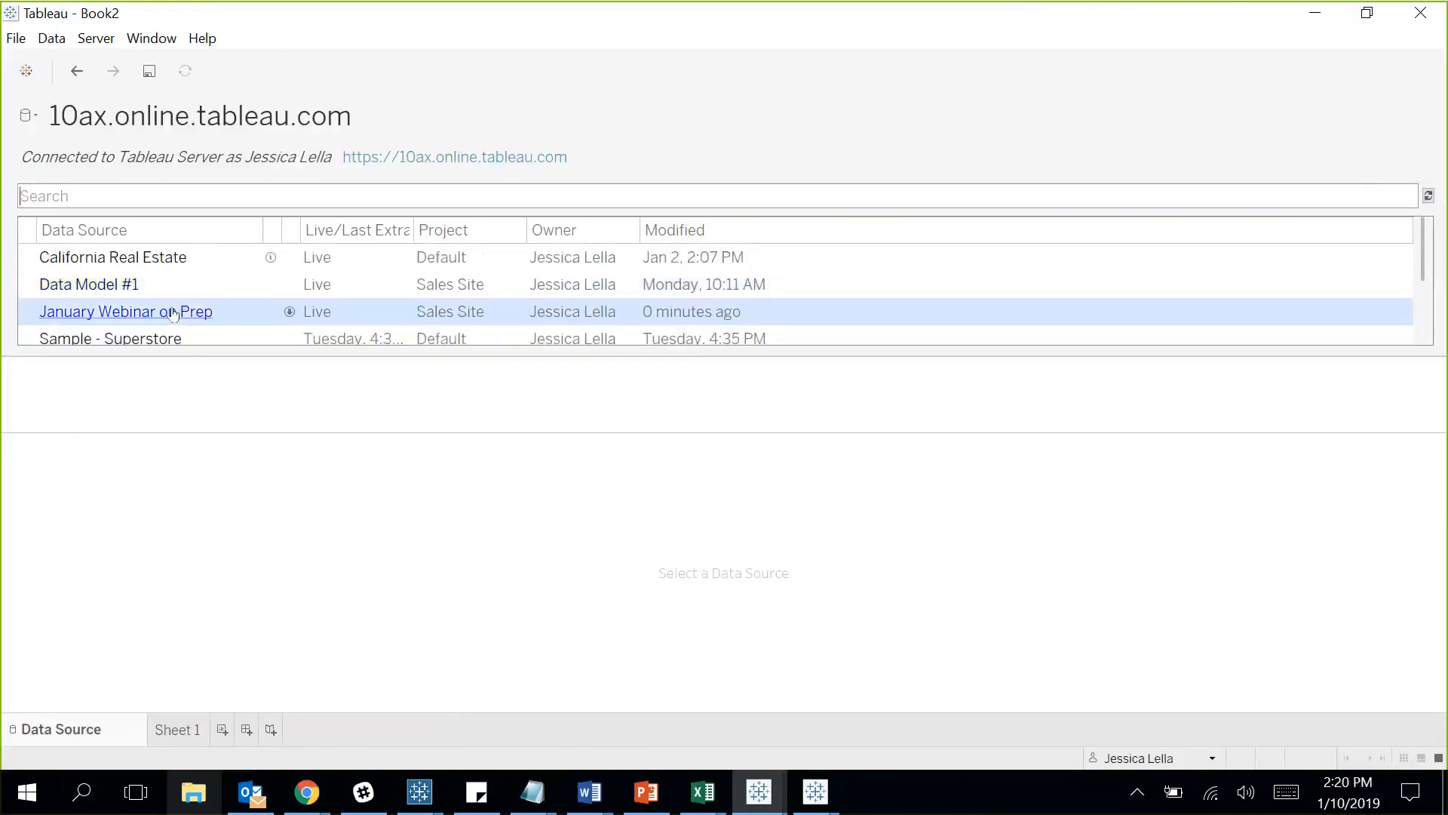
{"action": "left_click", "coordinate": [172, 313]}
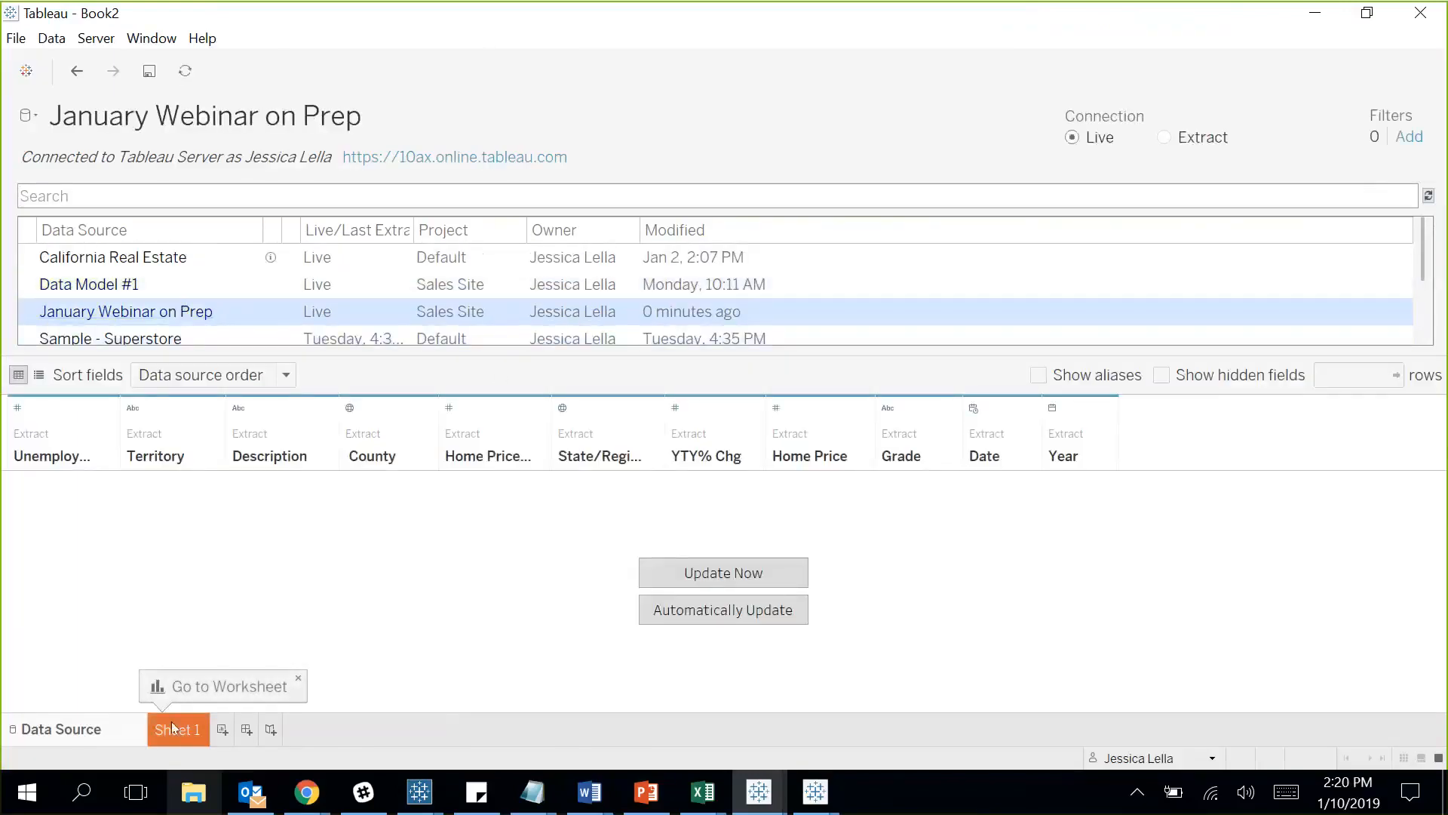
{"action": "left_click", "coordinate": [187, 735]}
Map State/Region/County and colour the counties by average Home Price.
{"action": "left_click", "coordinate": [139, 294]}
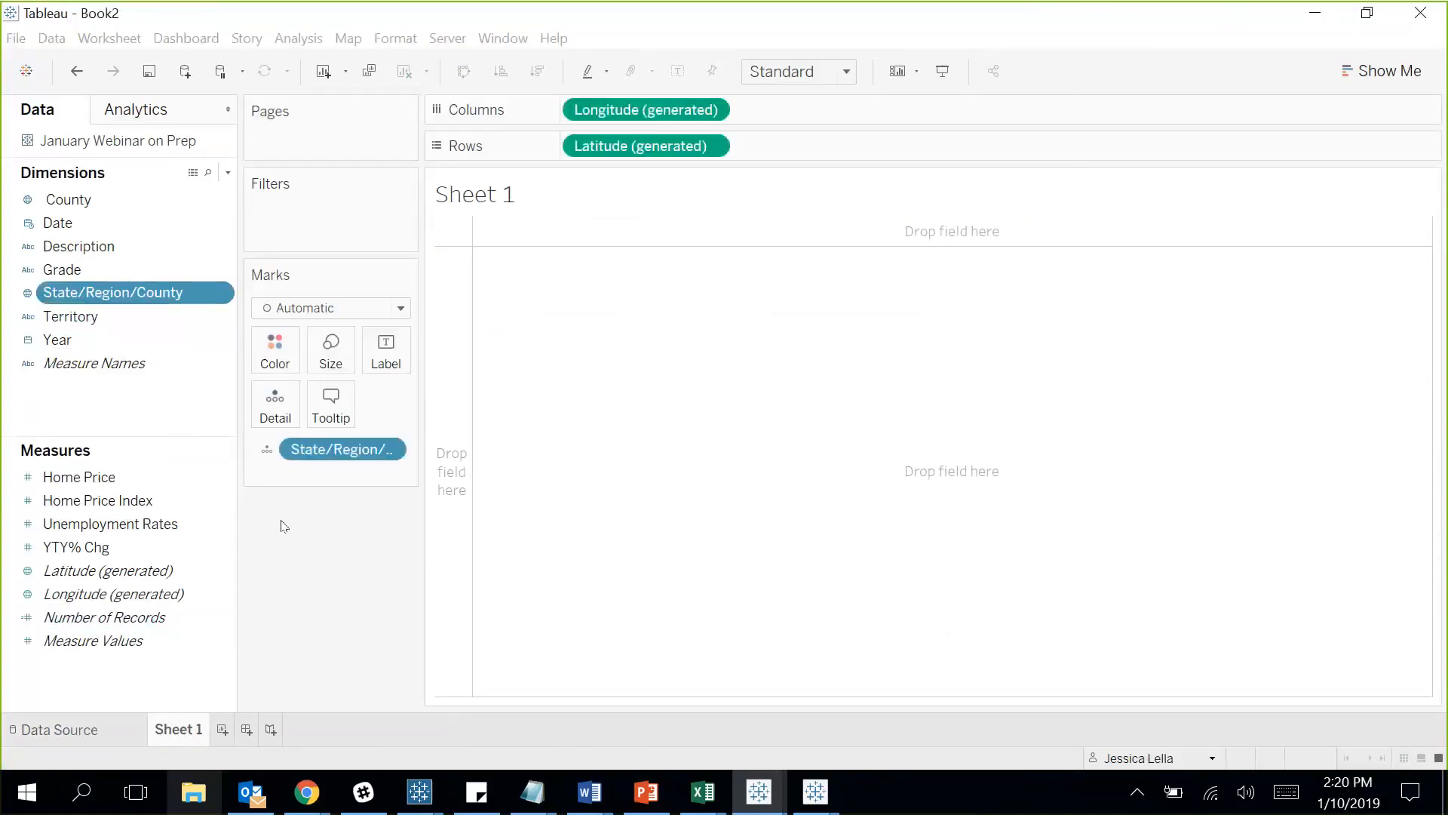
{"action": "left_click", "coordinate": [68, 480]}
{"action": "left_click_drag", "start_coordinate": [68, 481], "coordinate": [274, 351]}
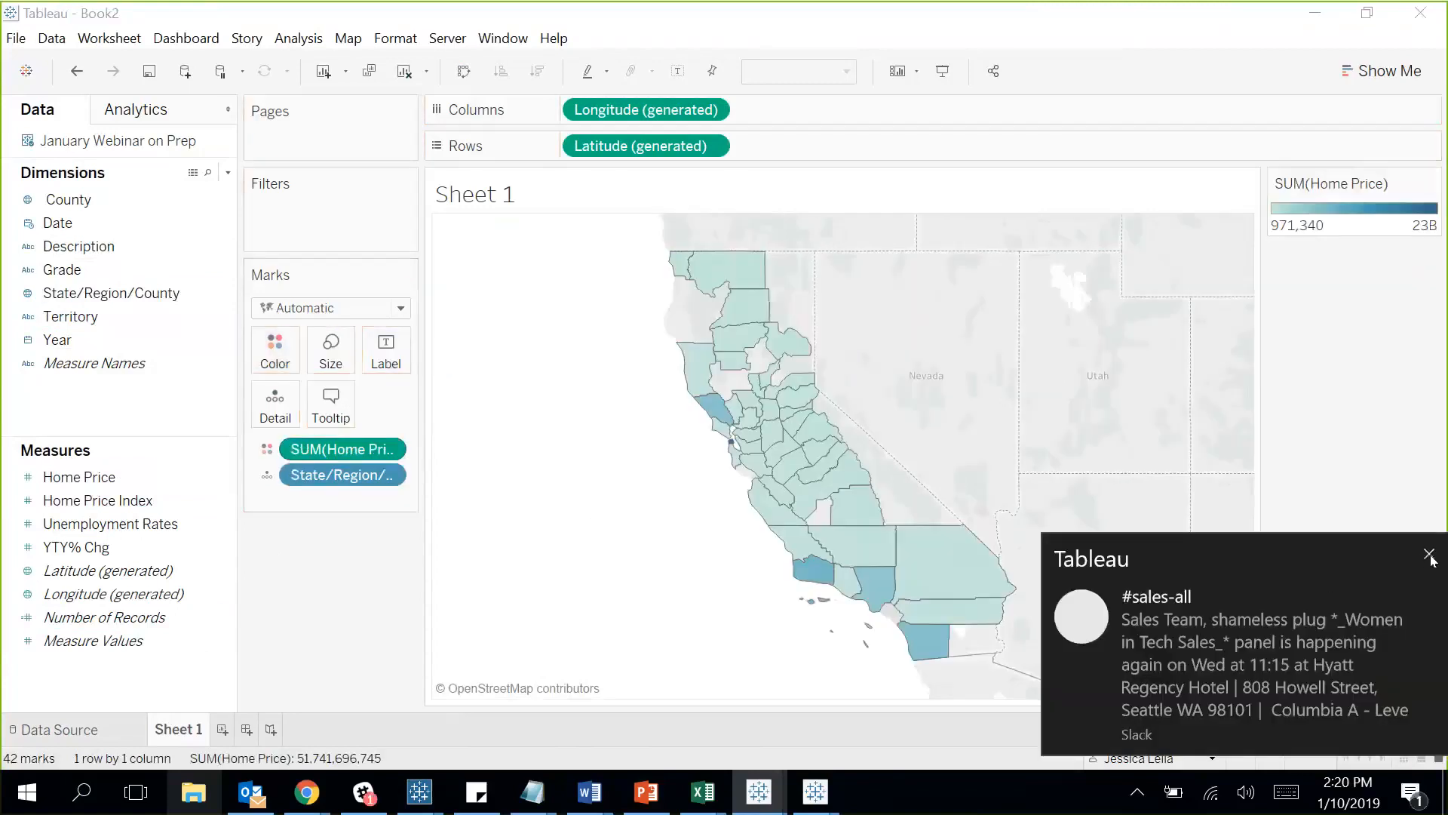
{"action": "left_click", "coordinate": [1423, 557]}
{"action": "left_click", "coordinate": [387, 450]}
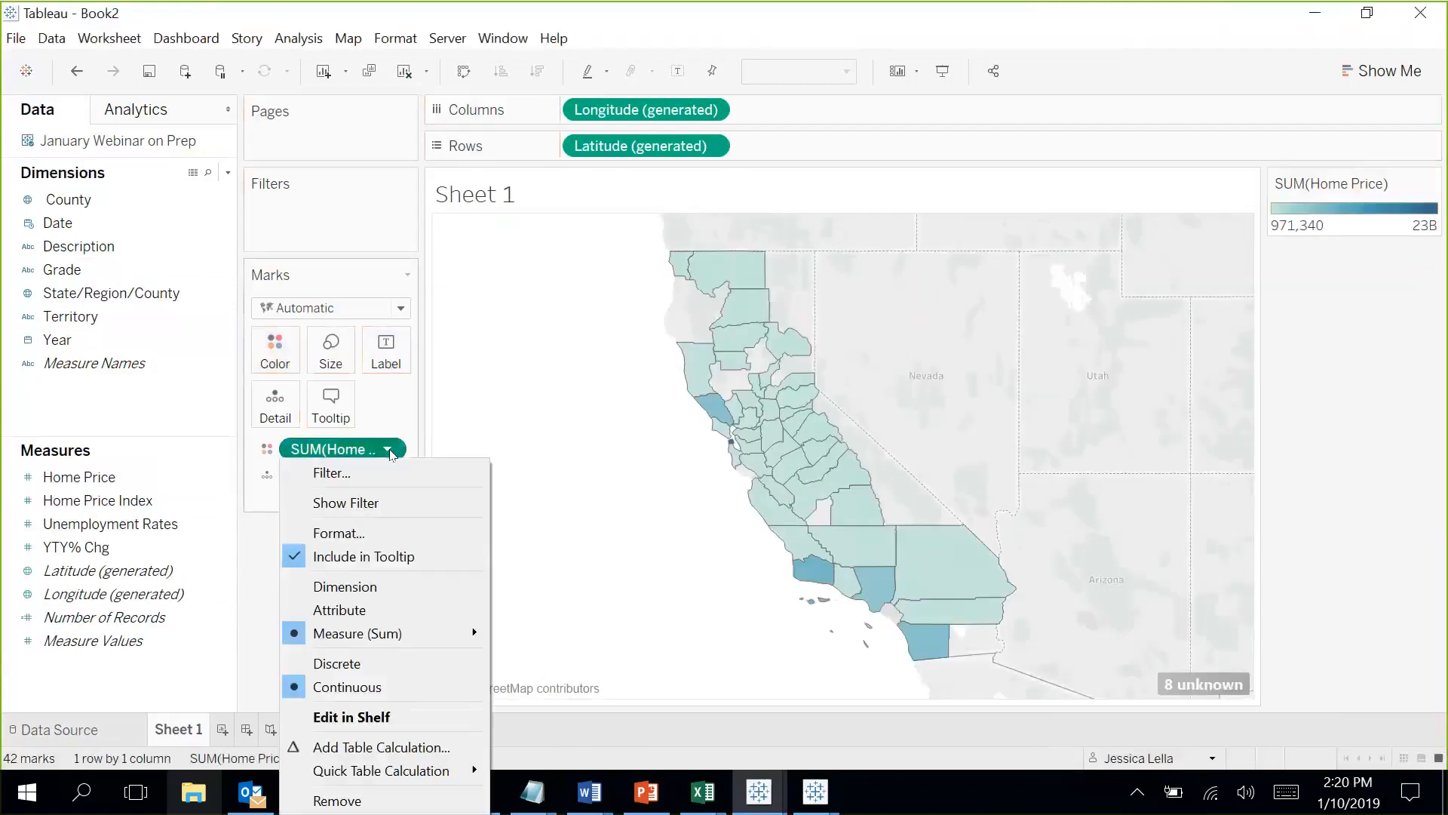
{"action": "mouse_move", "coordinate": [429, 633]}
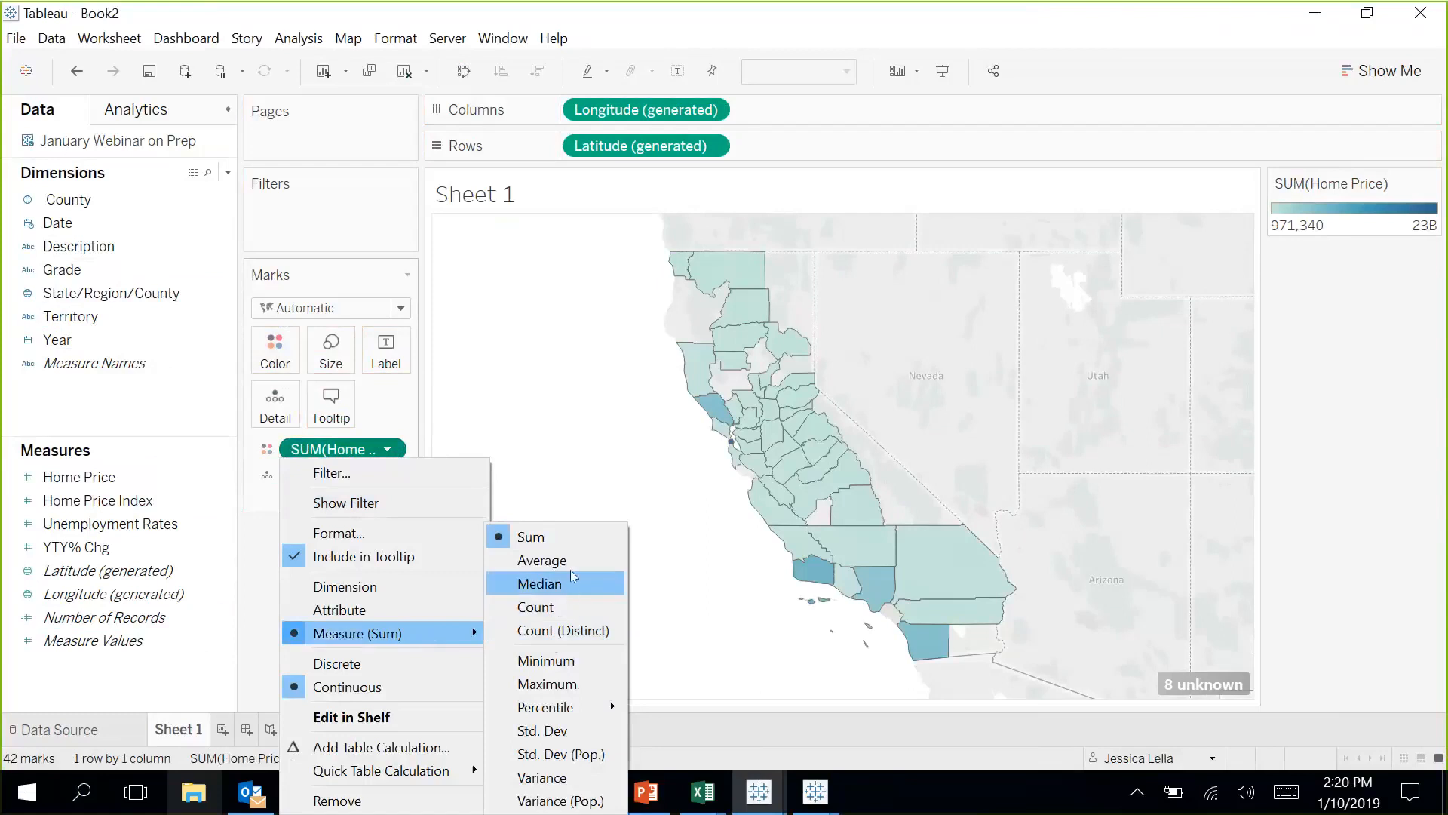
{"action": "left_click", "coordinate": [541, 561]}
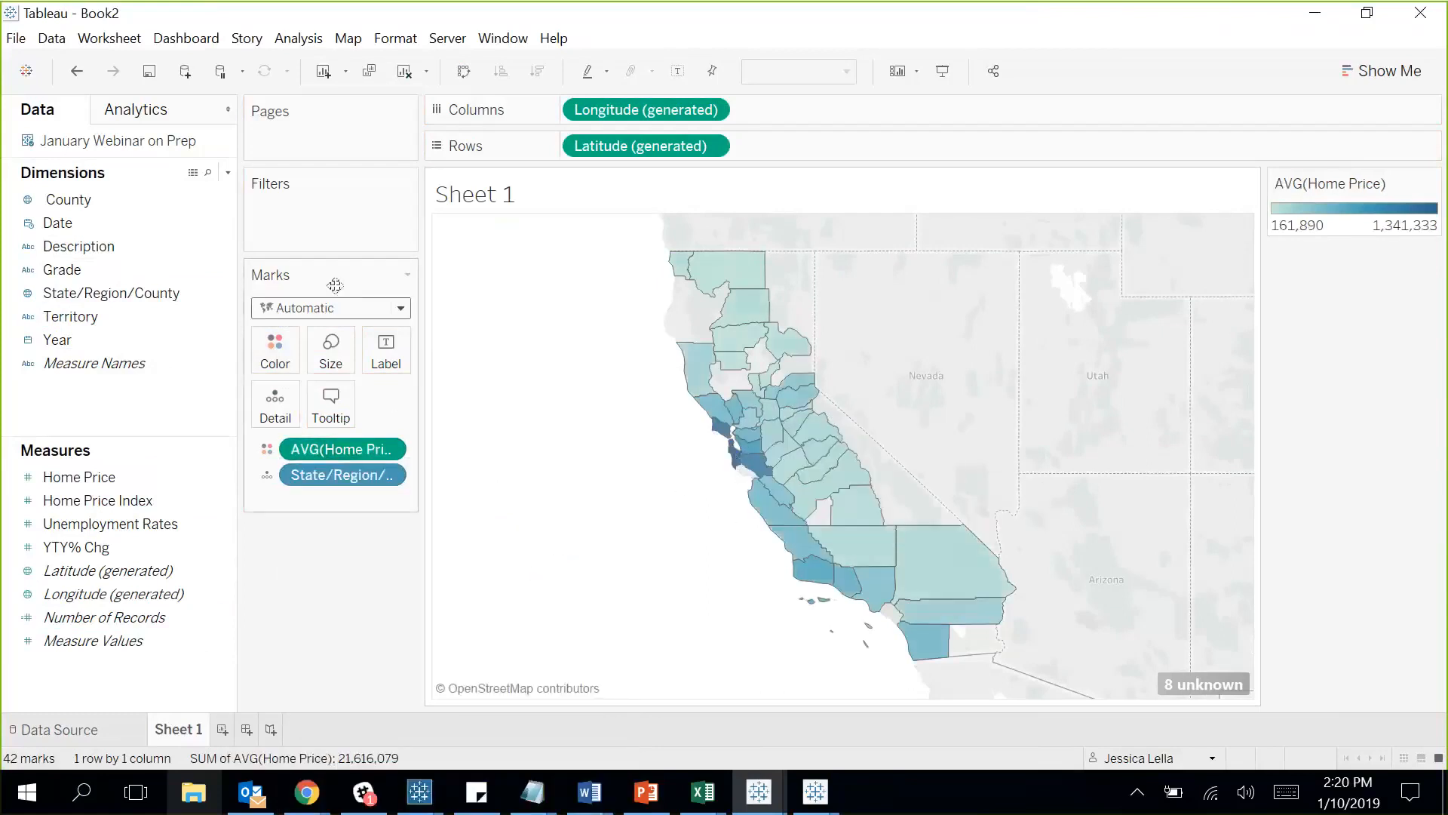
Label and colour the county marks by Grade, then glance at Show Me.
{"action": "left_click_drag", "start_coordinate": [62, 269], "coordinate": [411, 349]}
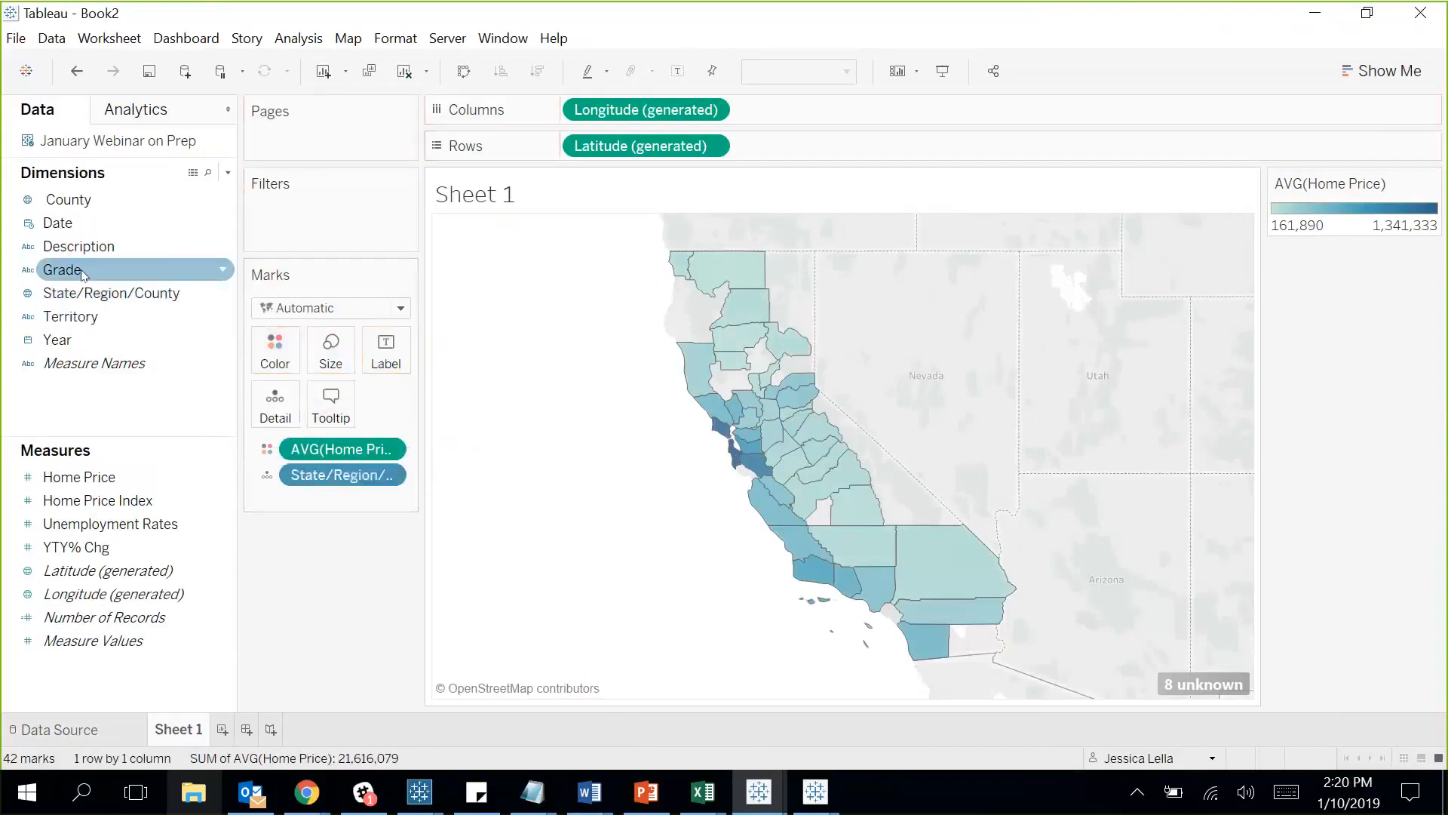
{"action": "left_click_drag", "start_coordinate": [61, 269], "coordinate": [370, 361]}
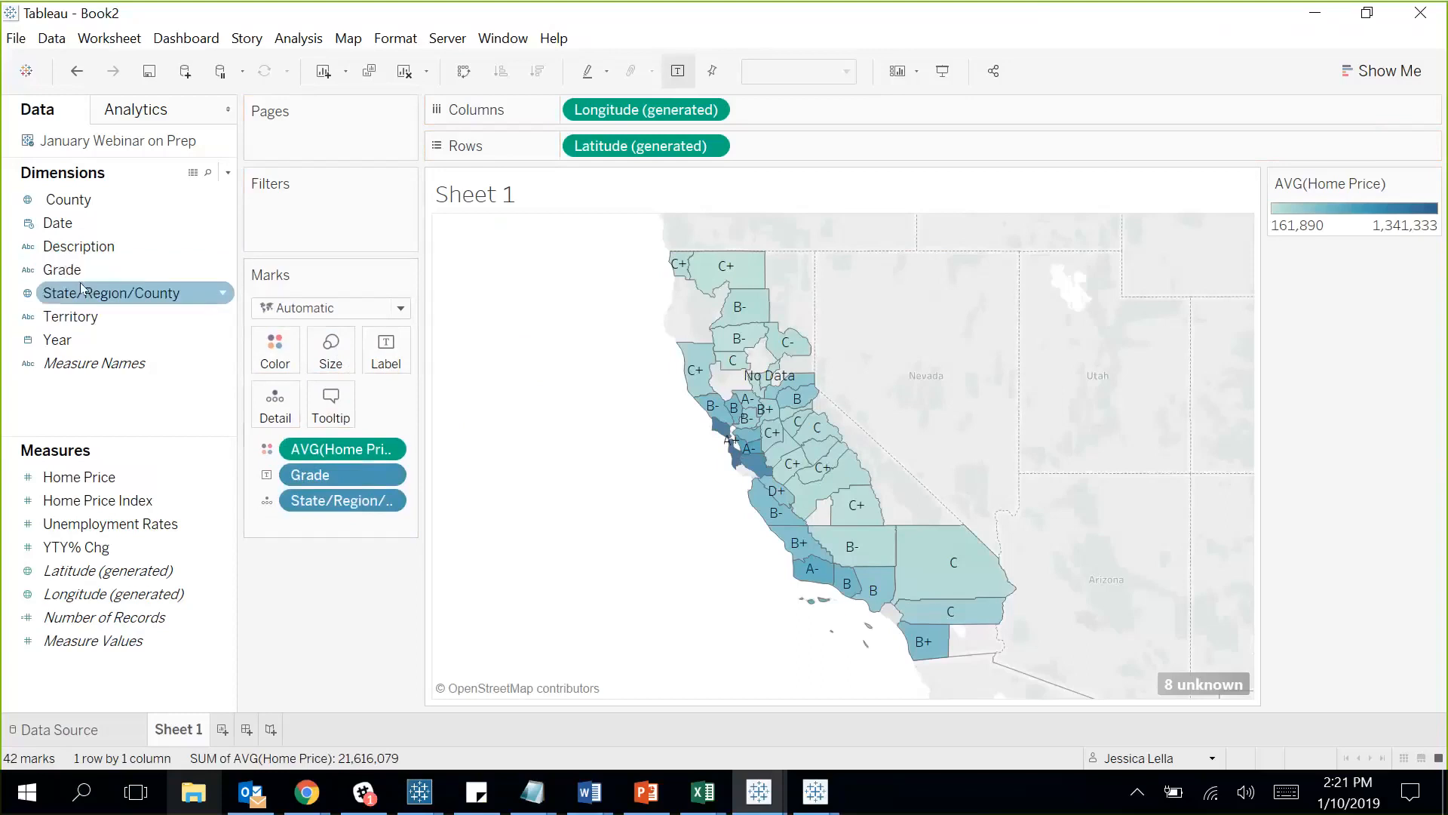
{"action": "left_click_drag", "start_coordinate": [75, 270], "coordinate": [344, 451]}
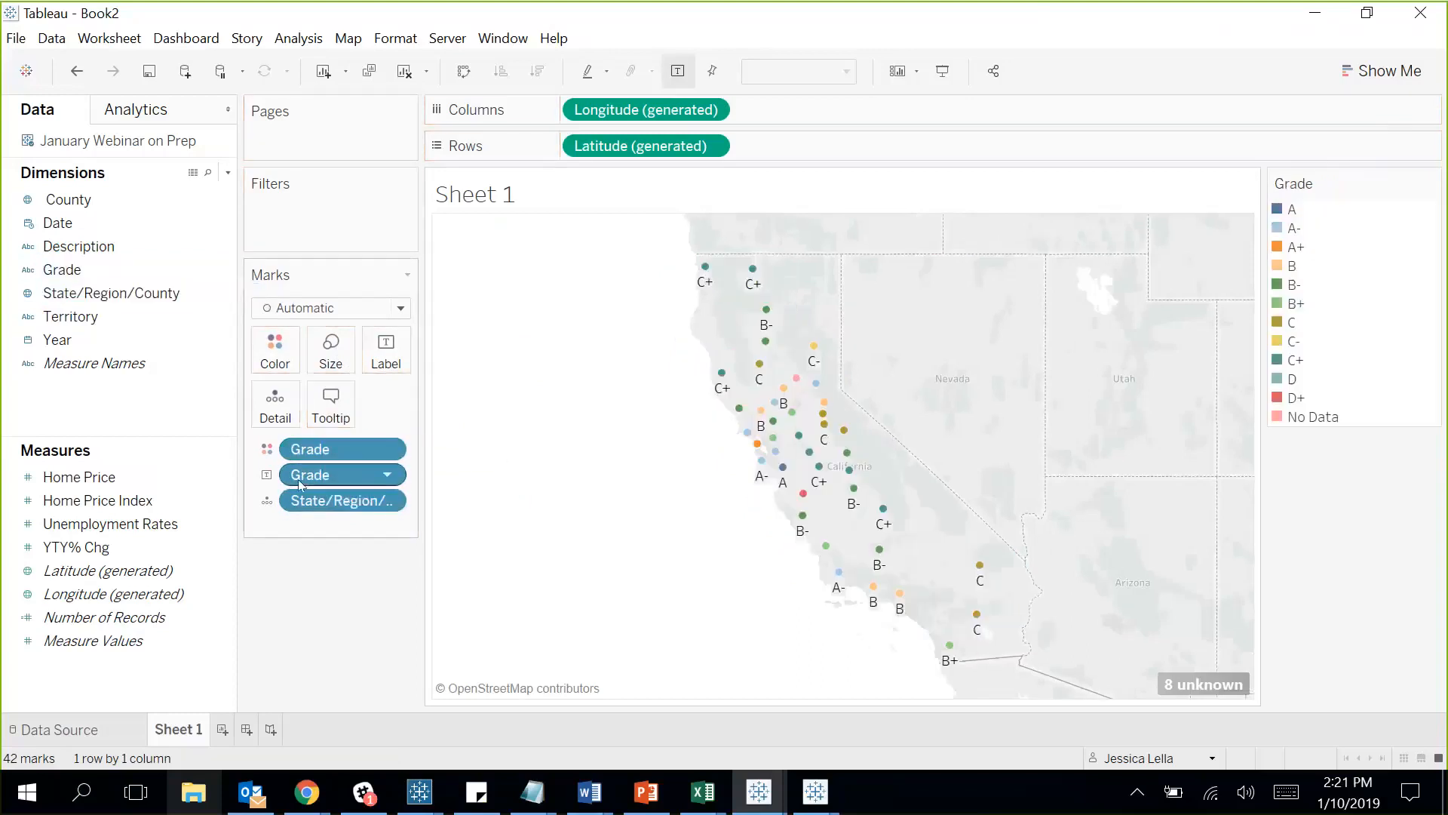
{"action": "left_click", "coordinate": [1381, 70]}
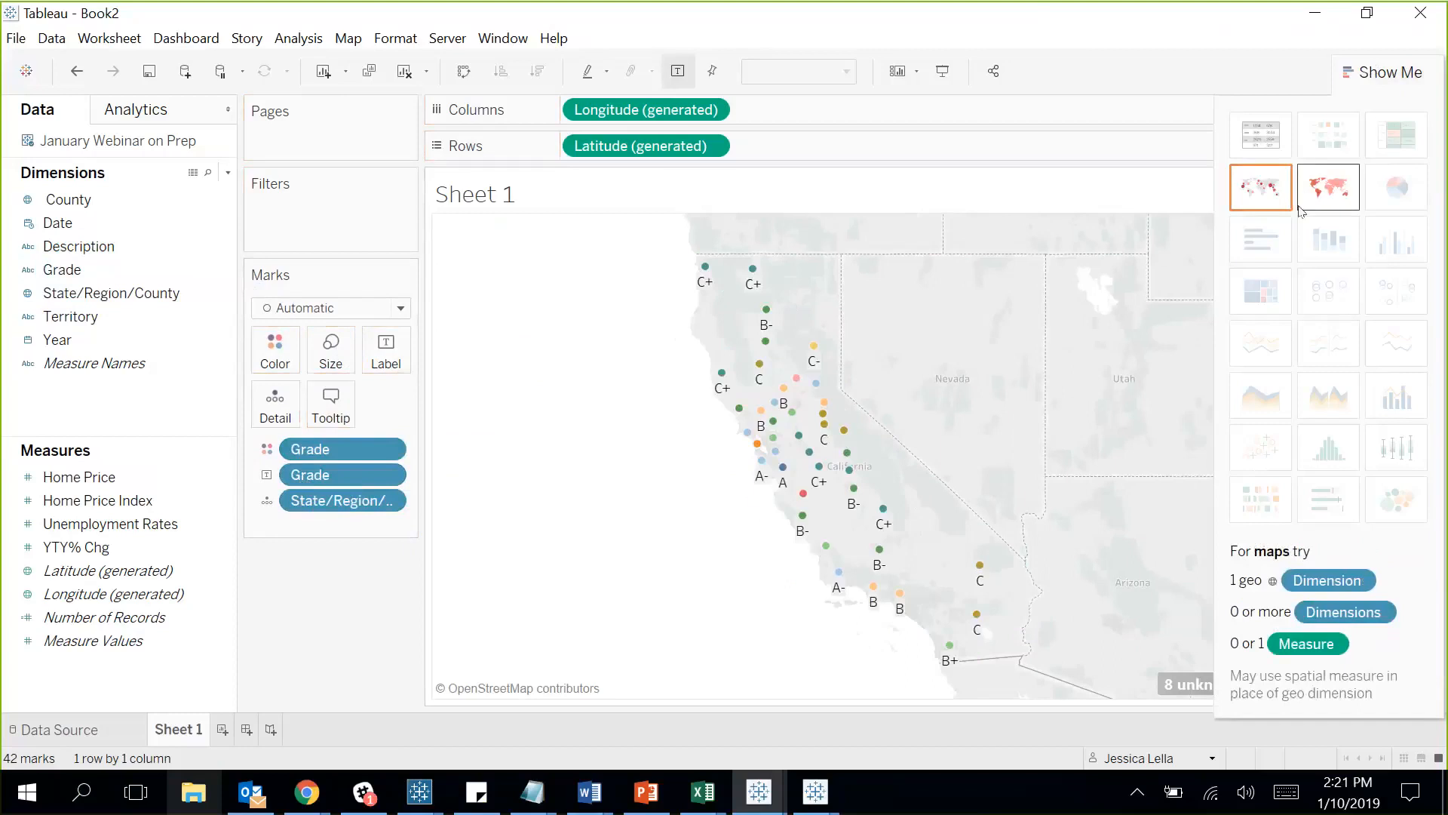
{"action": "left_click", "coordinate": [1377, 74]}
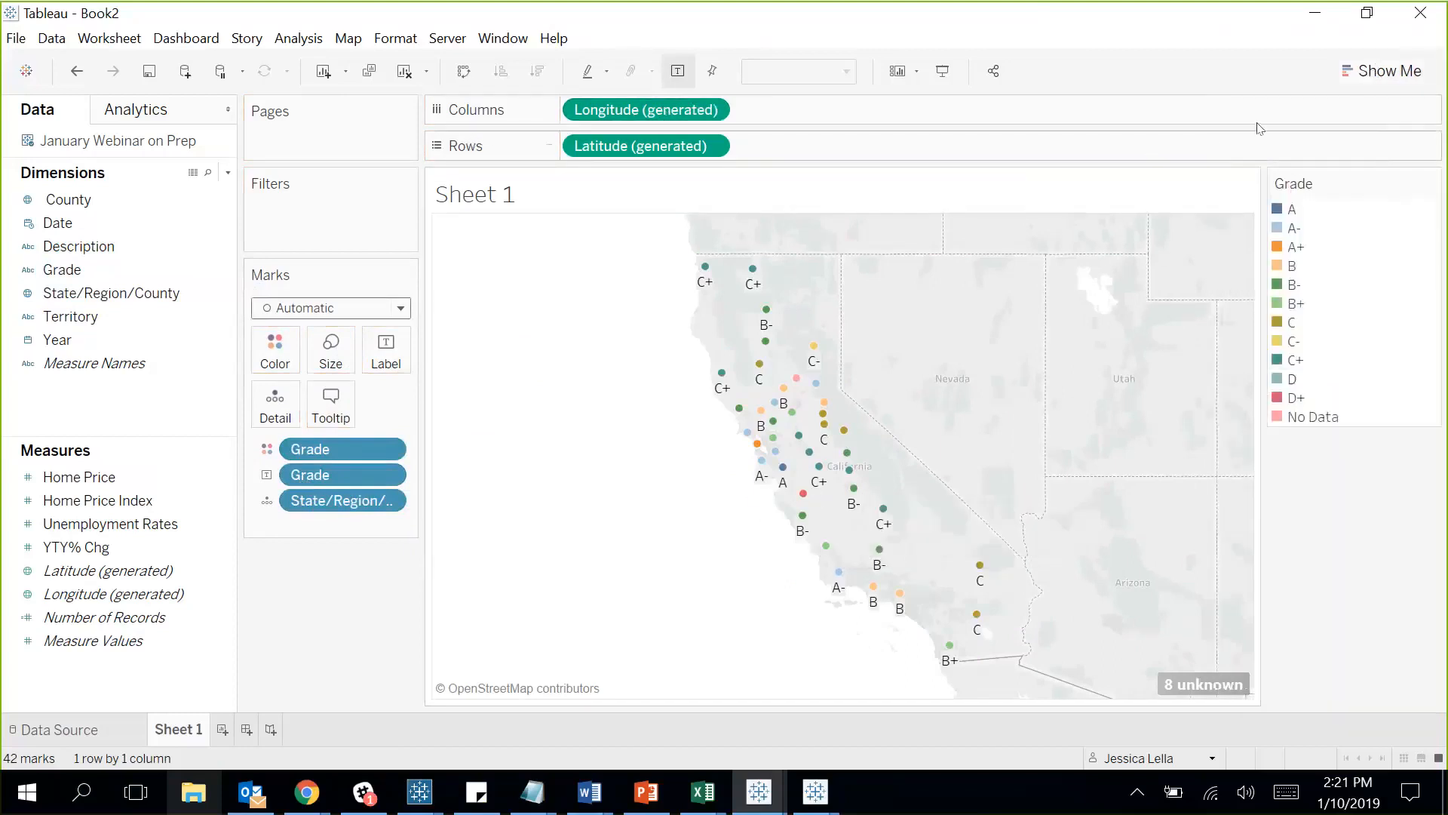
Return to the Flow1 Tableau Prep window and dismiss the Finished Running Flow notice.
{"action": "left_click", "coordinate": [1314, 13]}
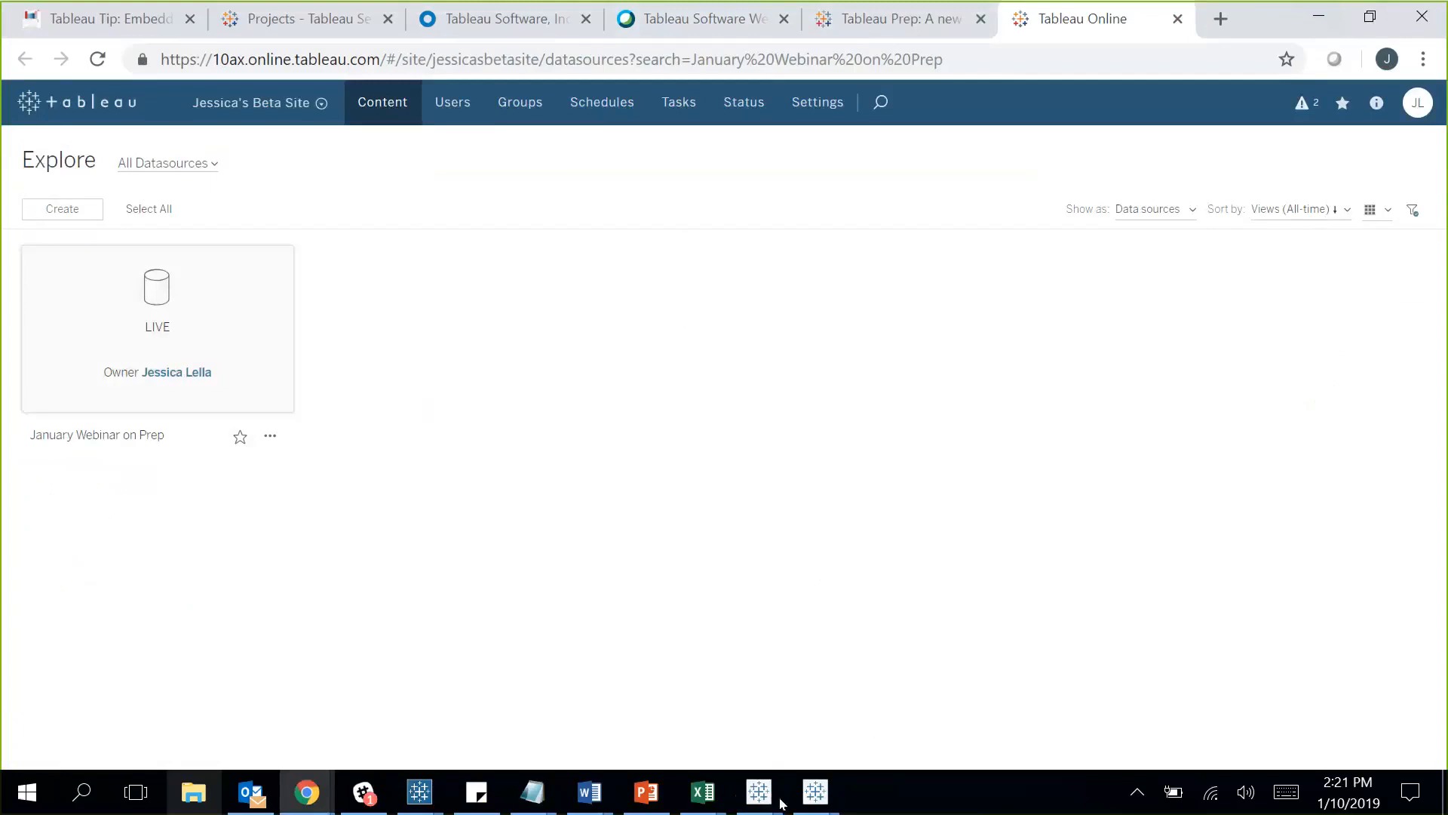
{"action": "left_click", "coordinate": [419, 792]}
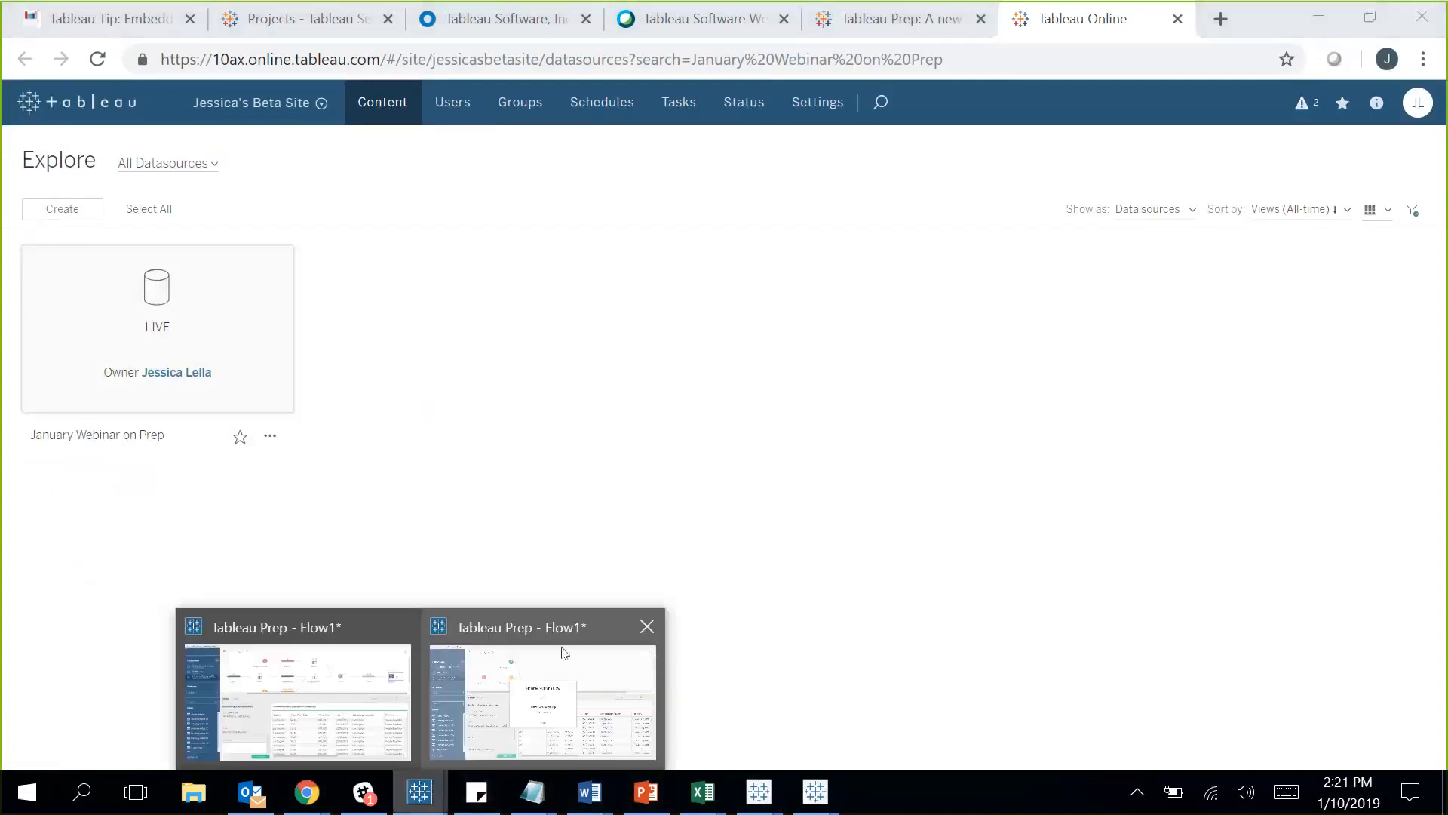
{"action": "left_click", "coordinate": [539, 645]}
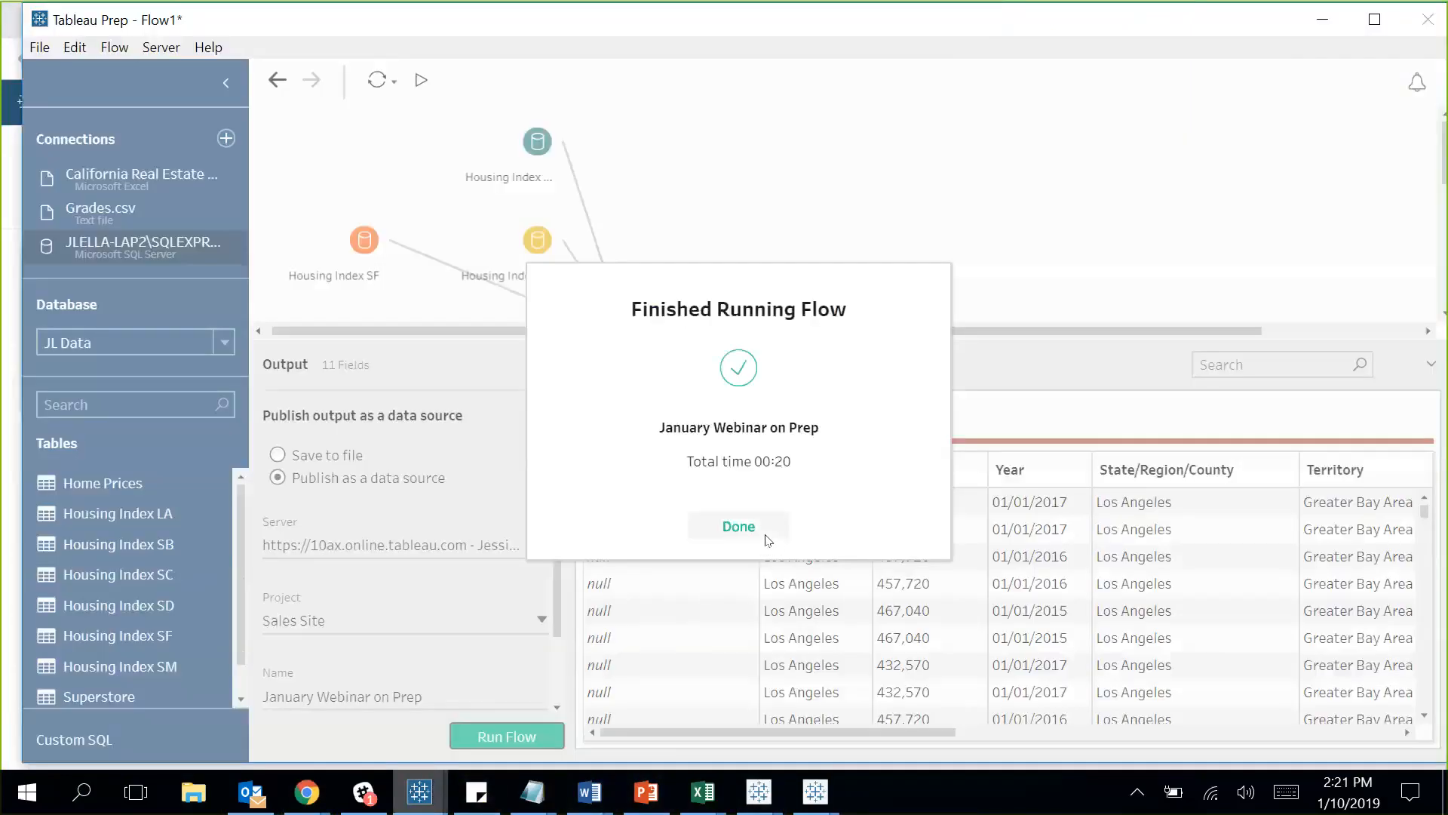
{"action": "left_click", "coordinate": [750, 530]}
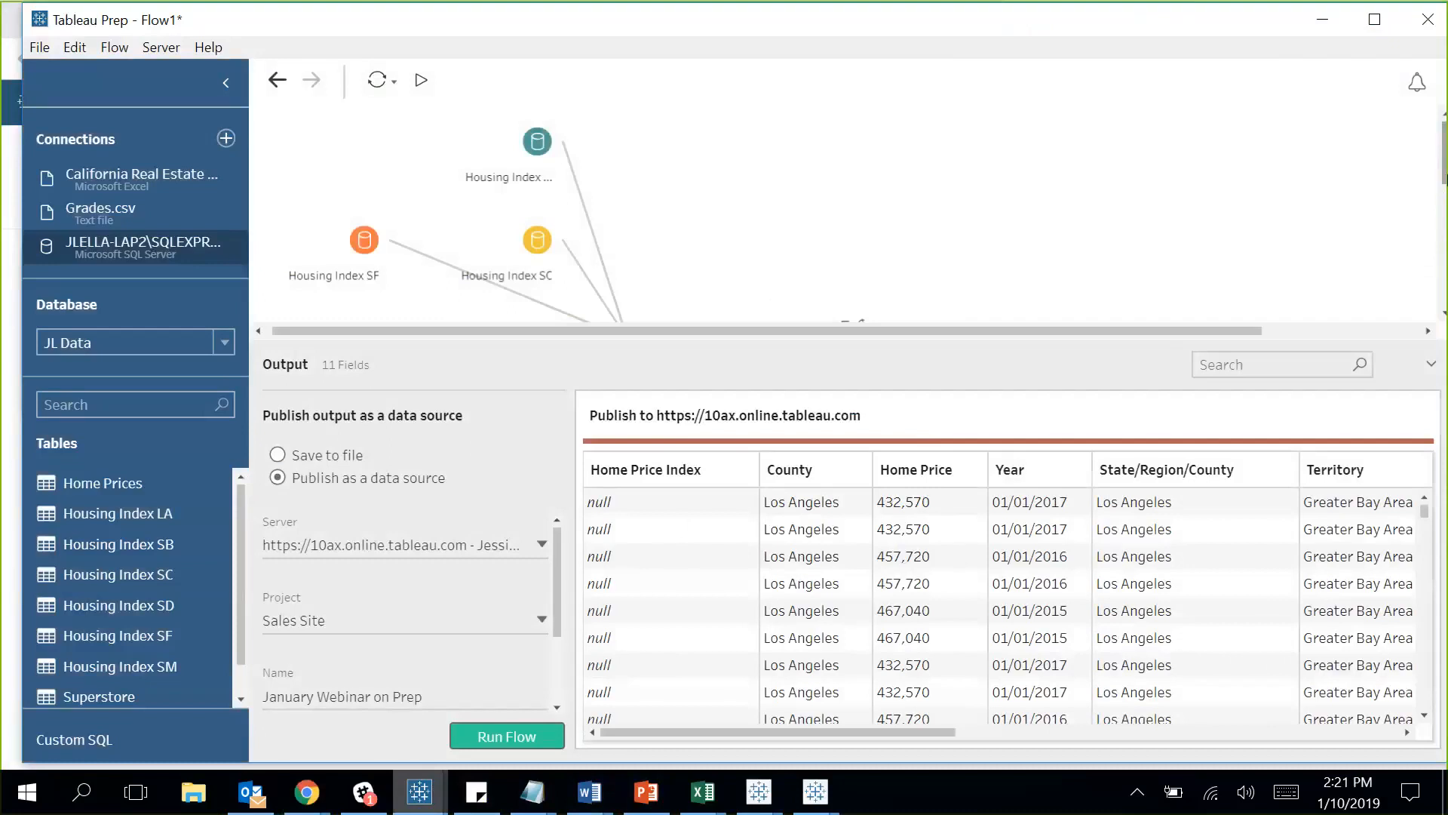
Bring the flow's Output step into view and open the Server menu.
{"action": "left_click_drag", "start_coordinate": [1445, 194], "coordinate": [1445, 293]}
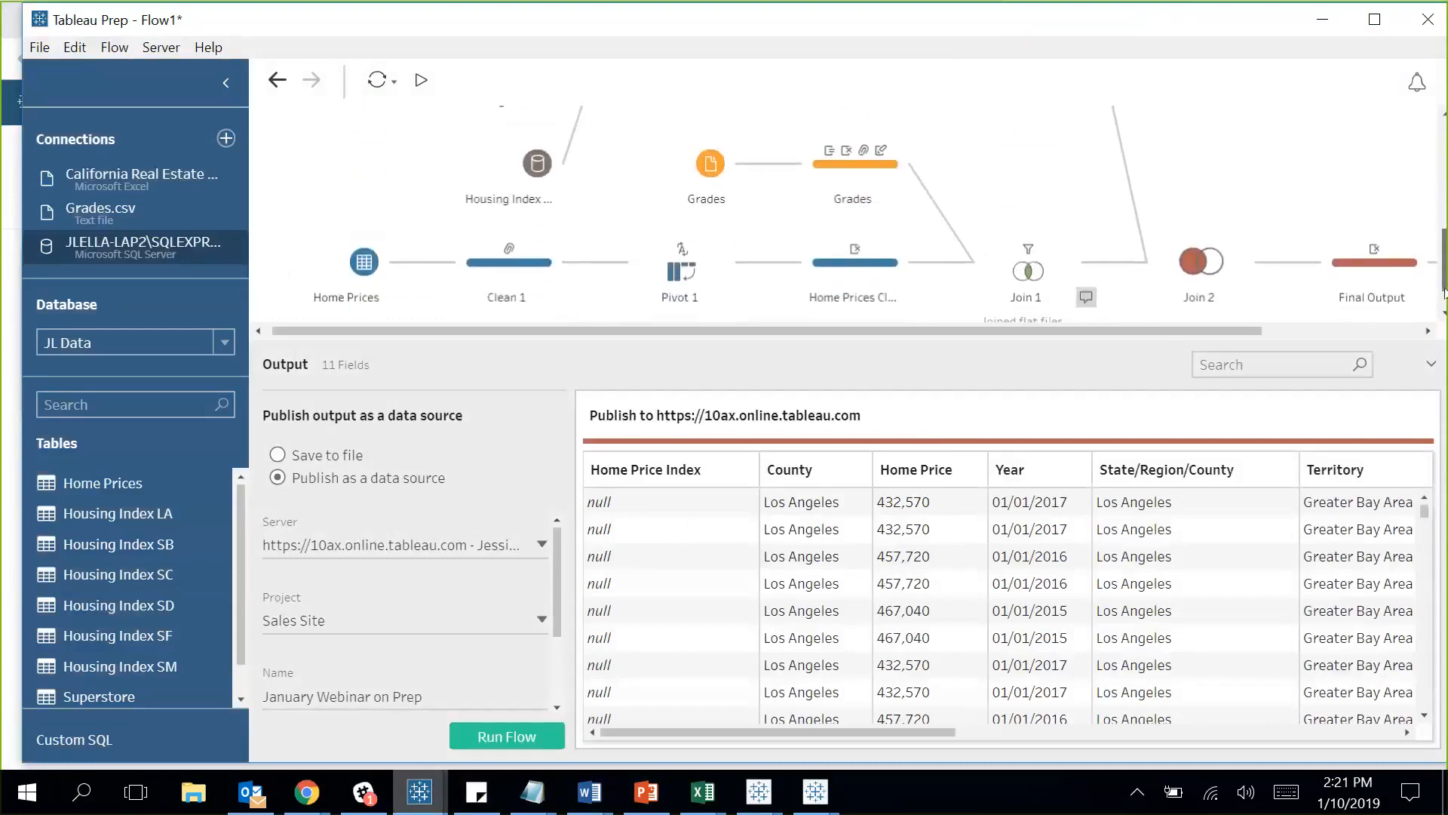
{"action": "left_click_drag", "start_coordinate": [1241, 330], "coordinate": [1401, 337]}
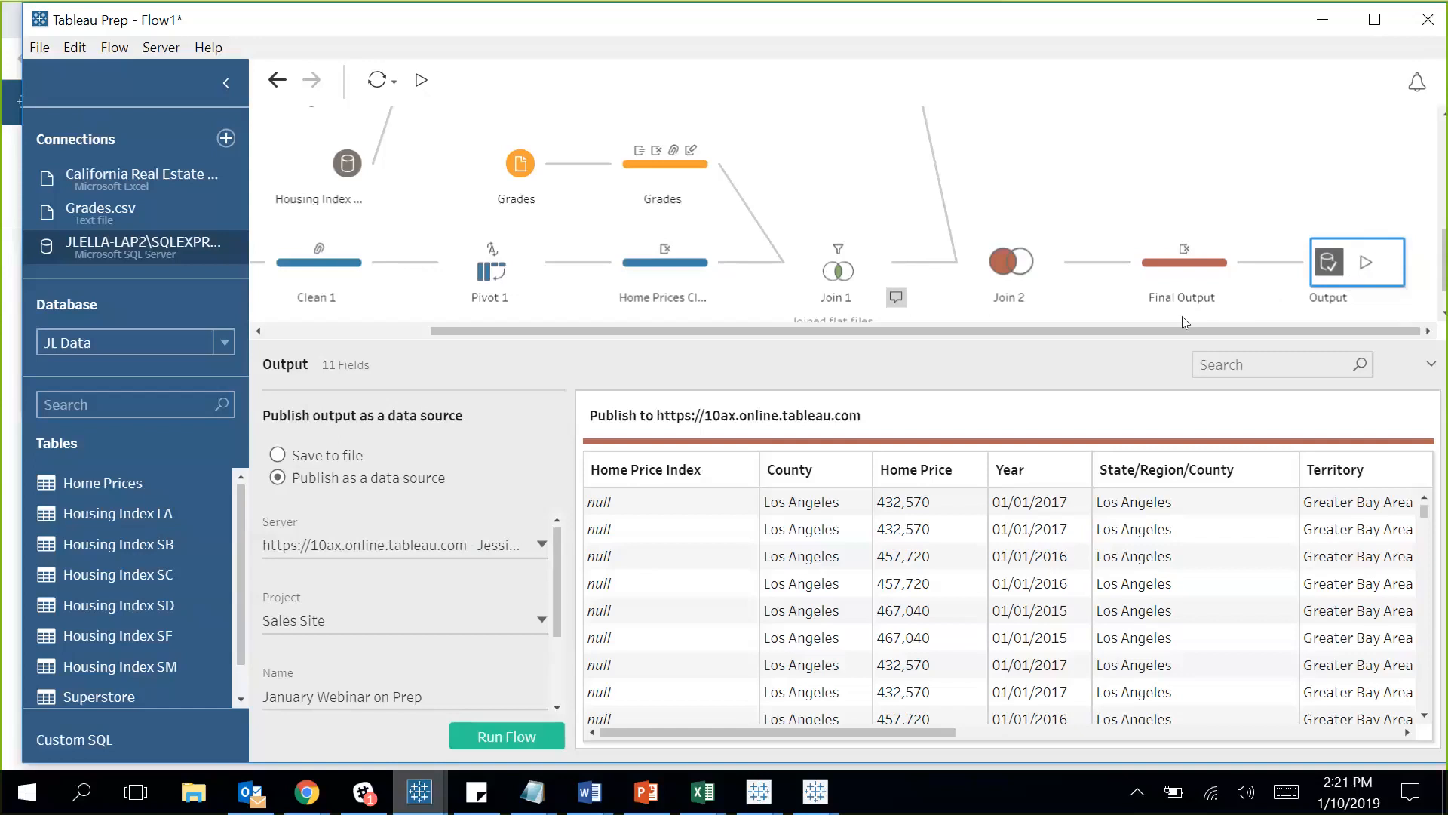
{"action": "left_click", "coordinate": [161, 48]}
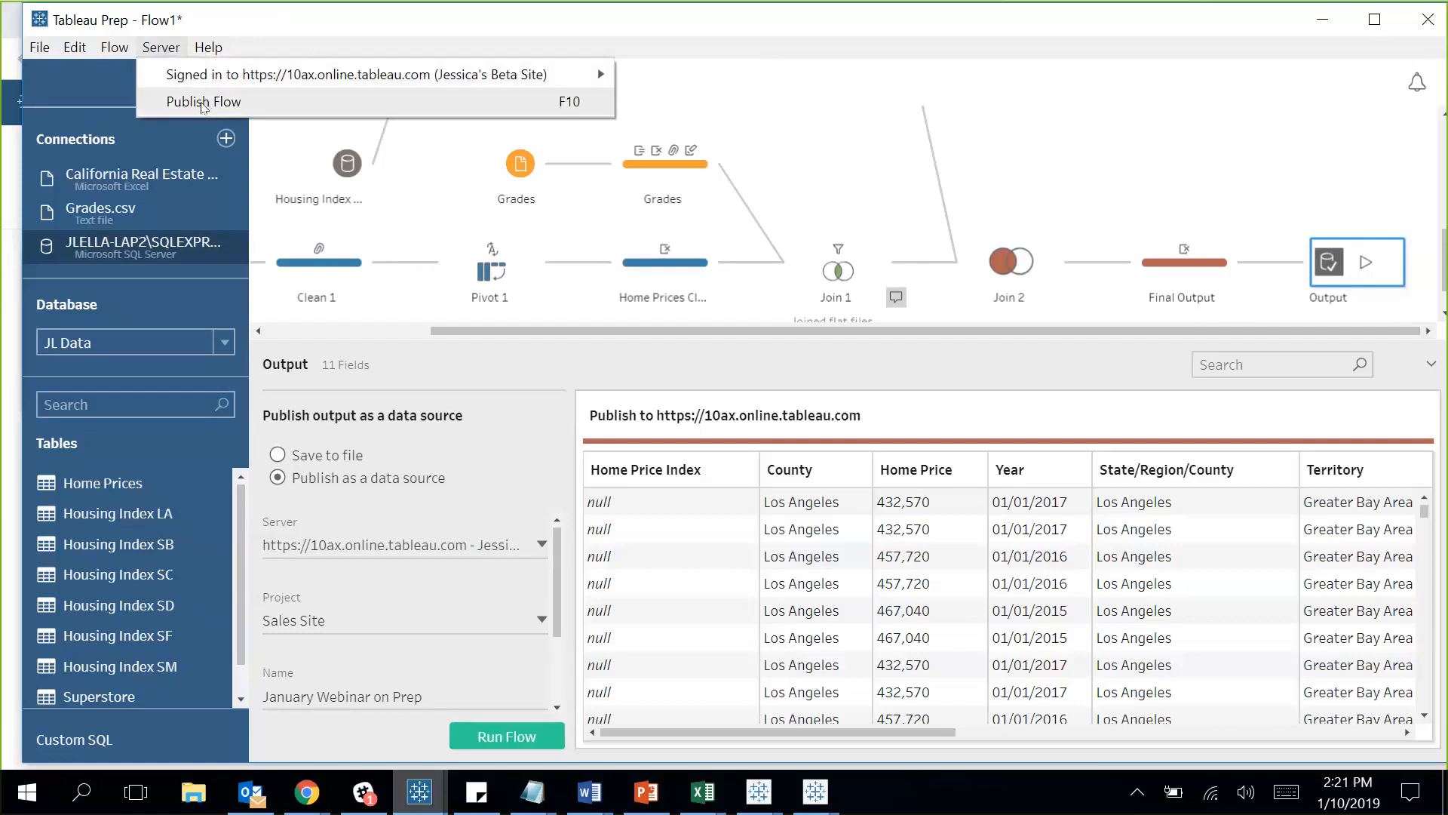
Publish Flow1 to the Sales Site project on Tableau Online, renamed 'January Webinar'.
{"action": "left_click", "coordinate": [203, 103]}
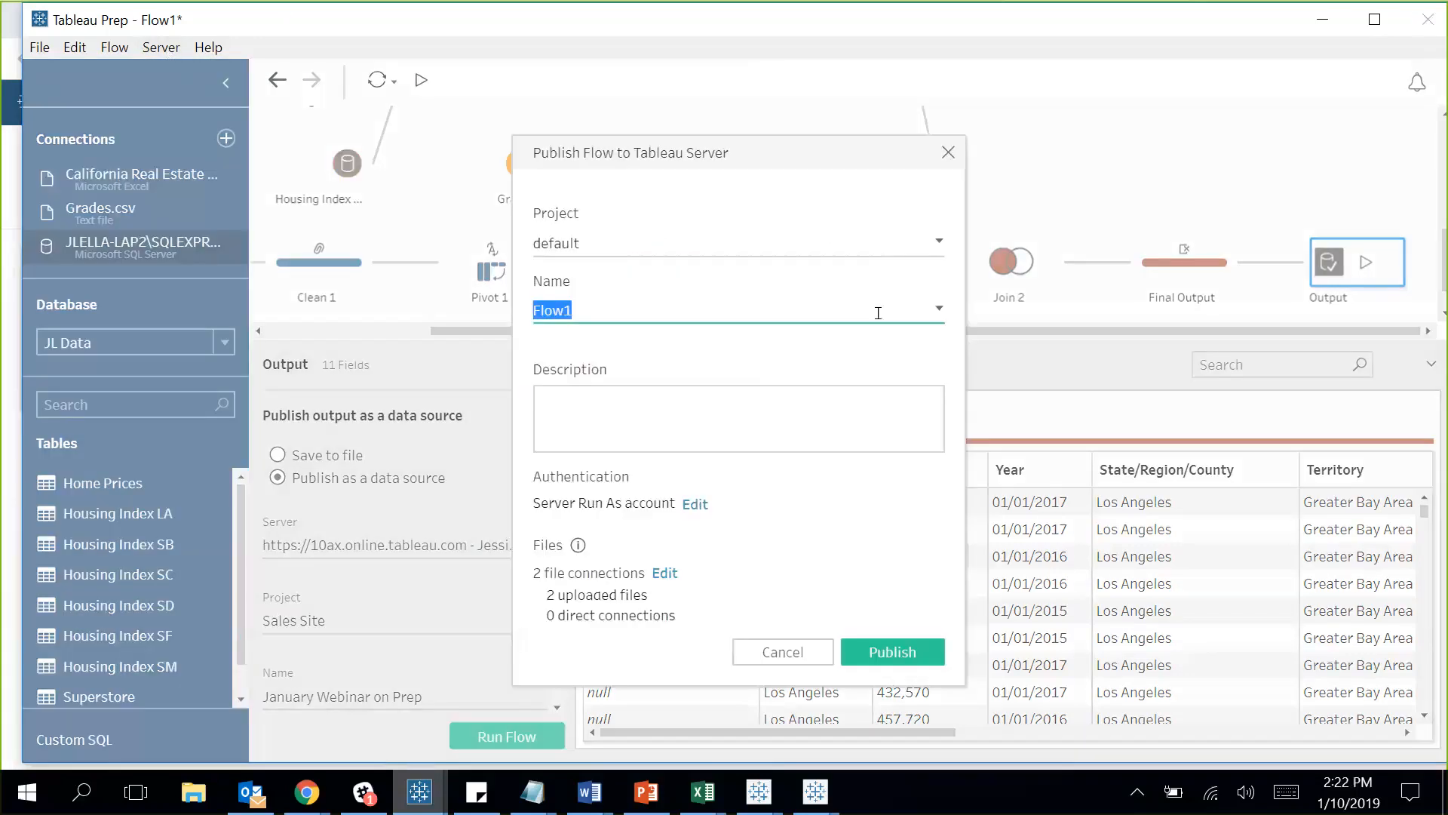
{"action": "left_click", "coordinate": [646, 243]}
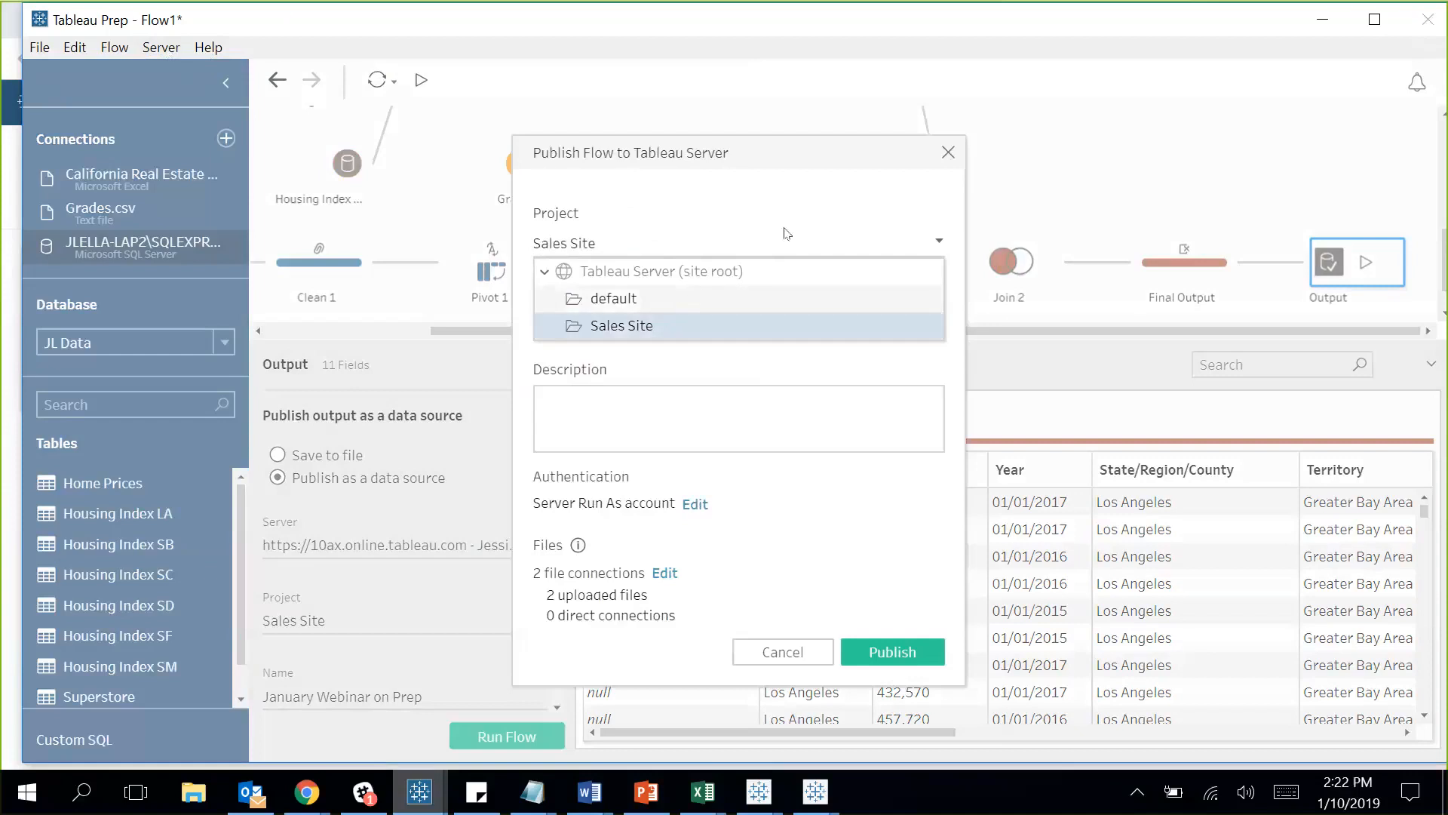
{"action": "left_click", "coordinate": [782, 229]}
{"action": "left_click", "coordinate": [636, 300]}
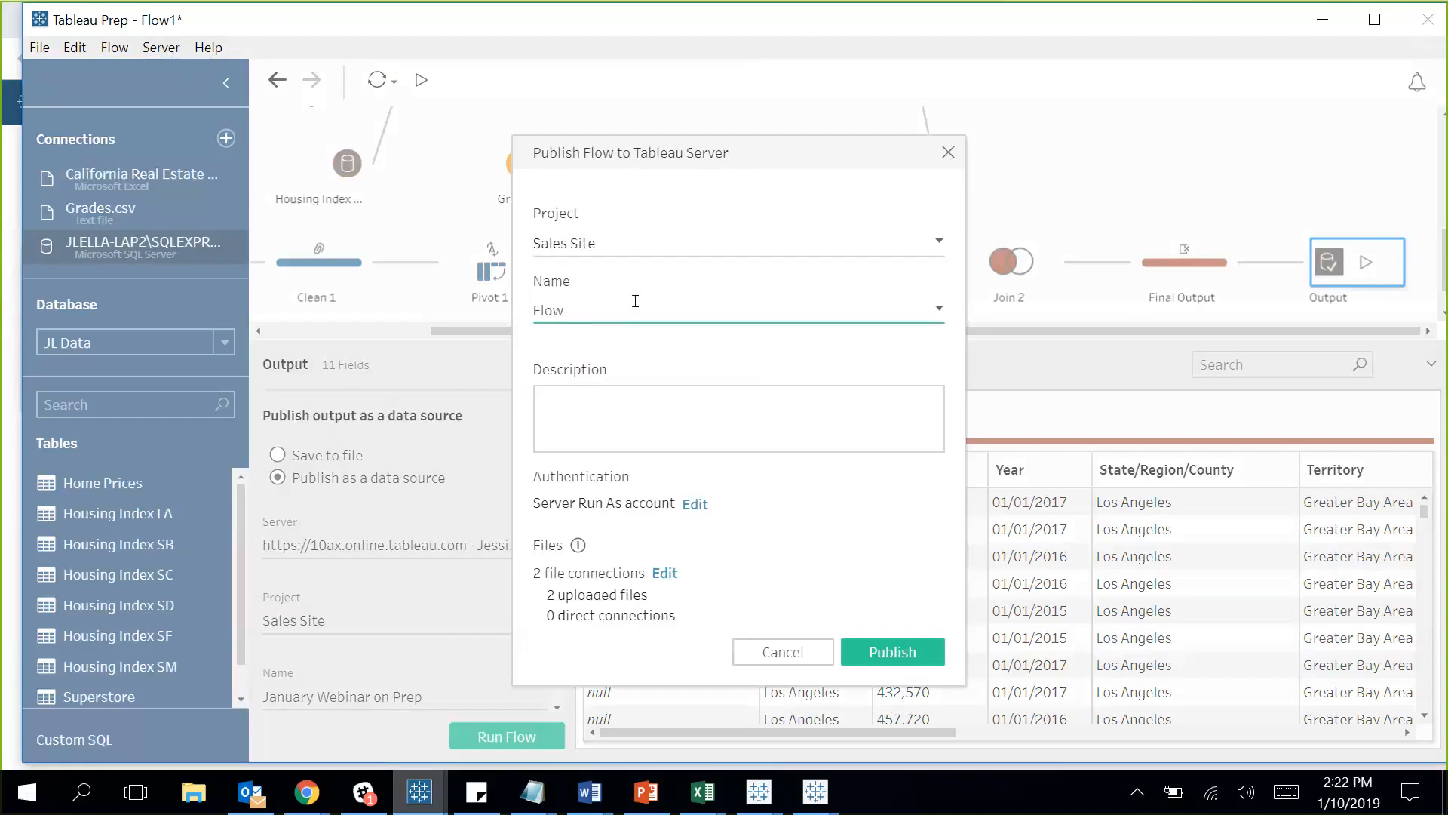
{"action": "key", "text": "BackSpace"}
{"action": "key", "text": "BackSpace"}
{"action": "type", "text": "January Webinar"}
{"action": "left_click", "coordinate": [892, 650]}
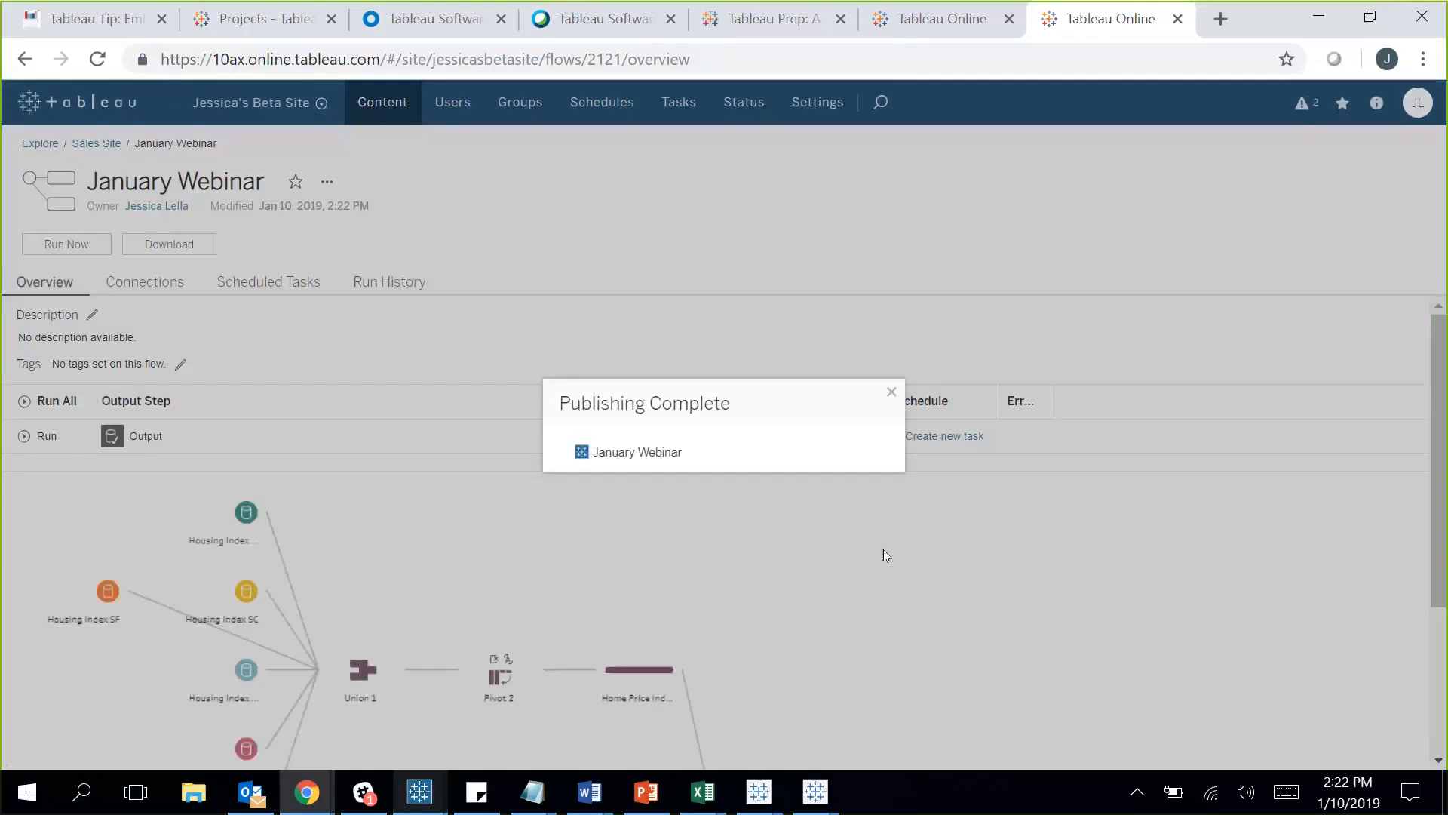
Dismiss Publishing Complete, review the January Webinar flow overview, and begin a new task.
{"action": "left_click", "coordinate": [891, 392]}
{"action": "scroll", "coordinate": [785, 537], "scroll_direction": "down", "scroll_amount": 3}
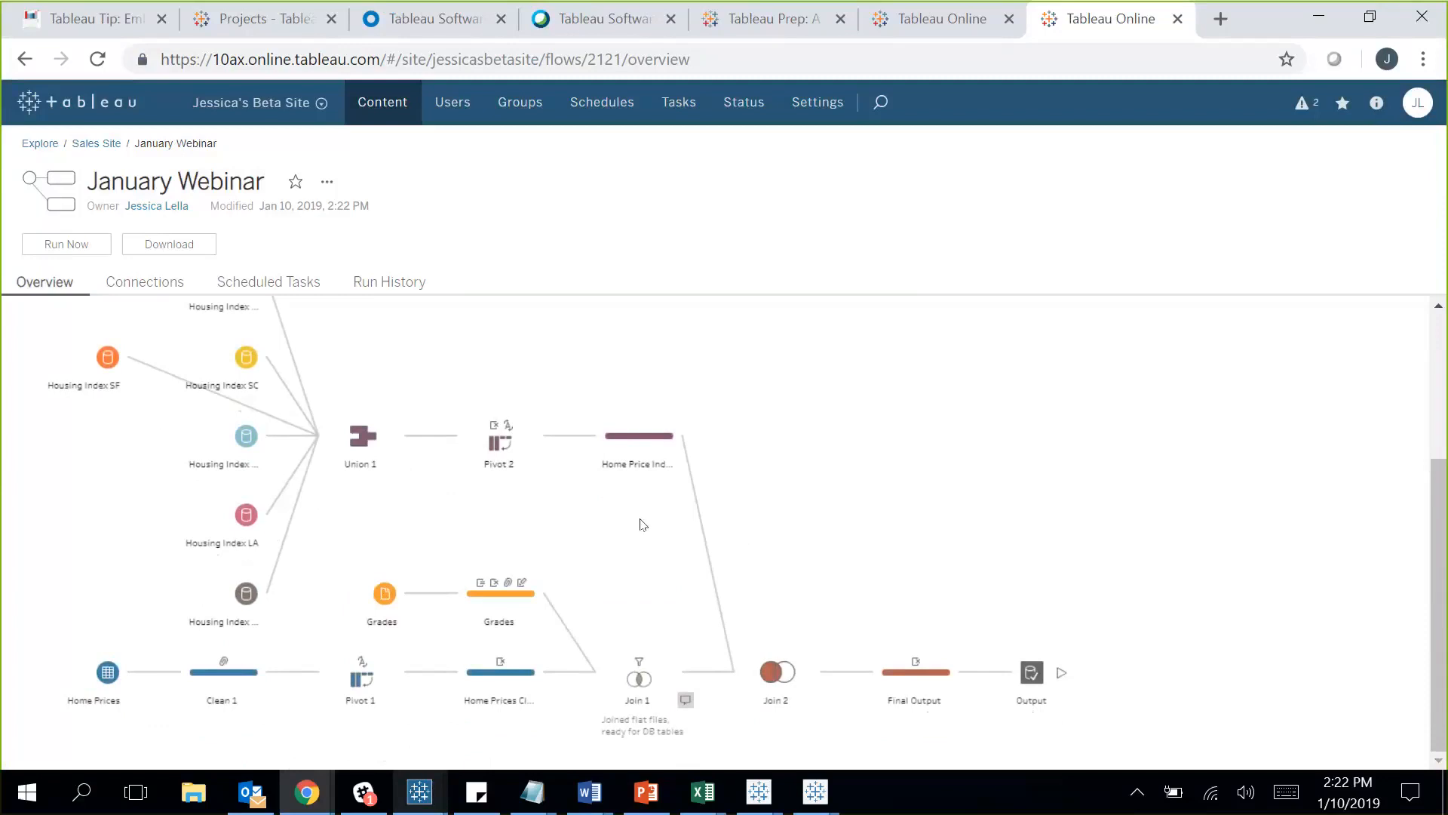
{"action": "scroll", "coordinate": [678, 567], "scroll_direction": "up", "scroll_amount": 3}
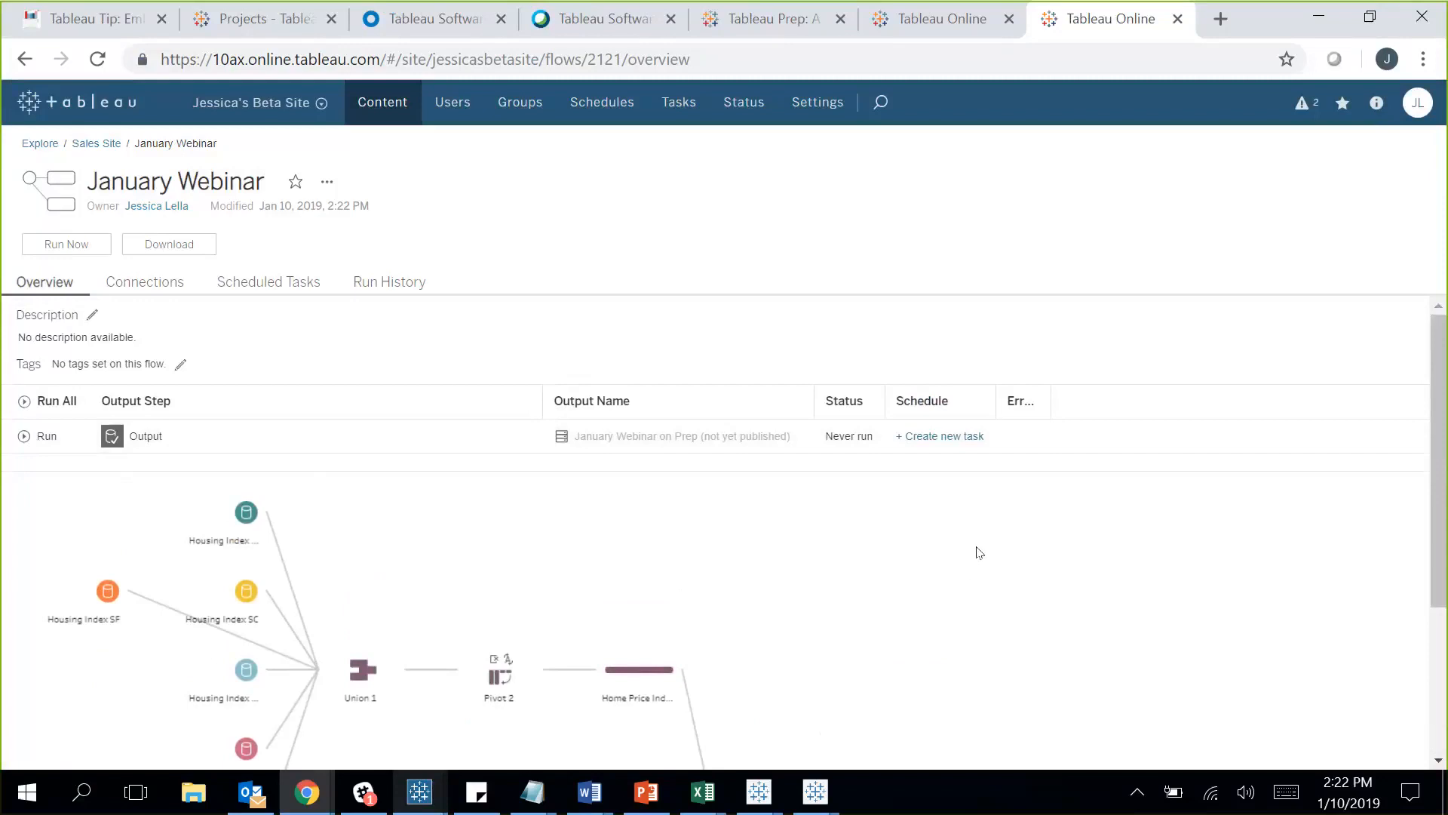
{"action": "left_click", "coordinate": [955, 437]}
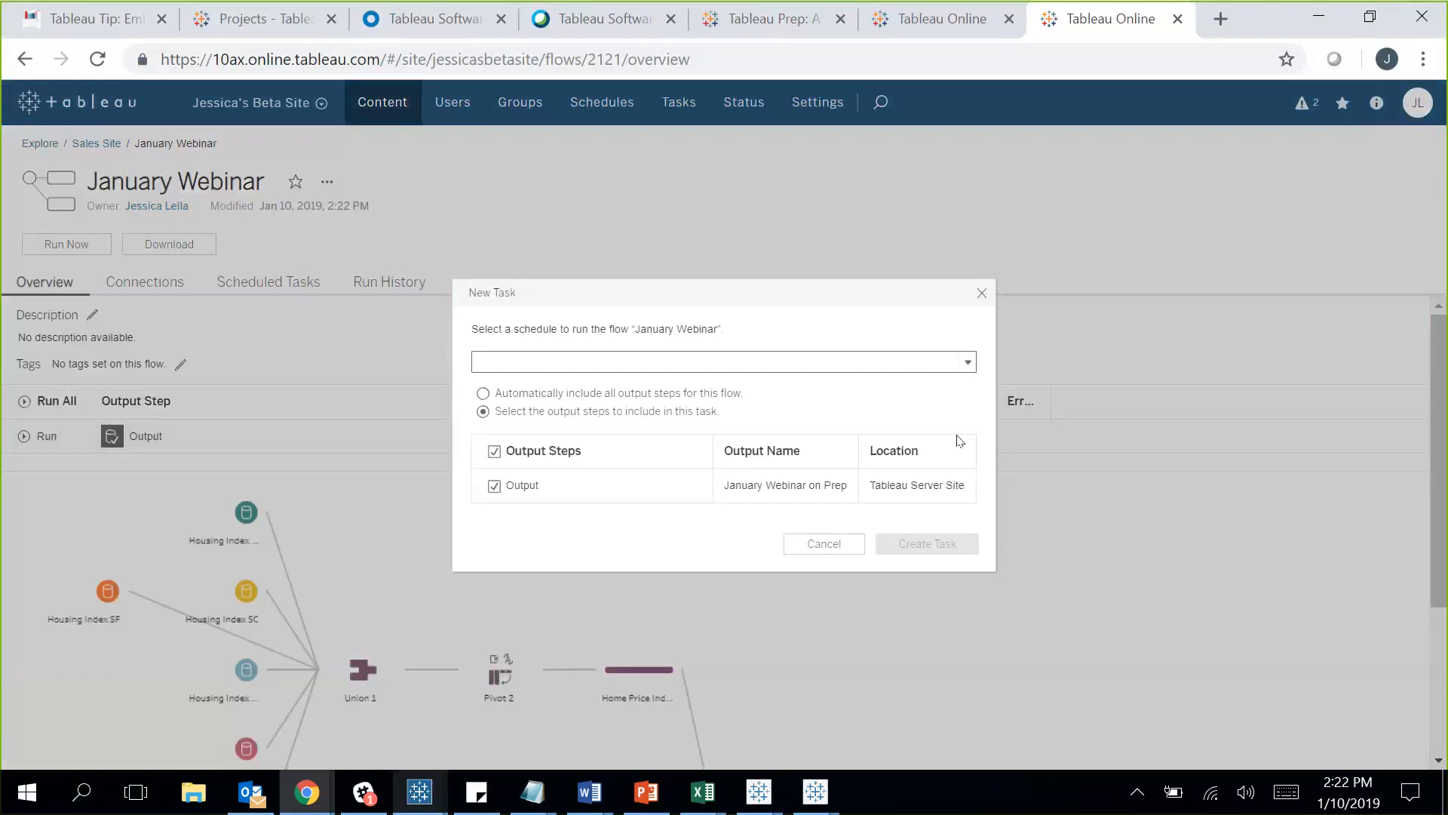
Create a task on the 'First of the month 1:00AM' schedule and view the Schedules list.
{"action": "left_click", "coordinate": [688, 363]}
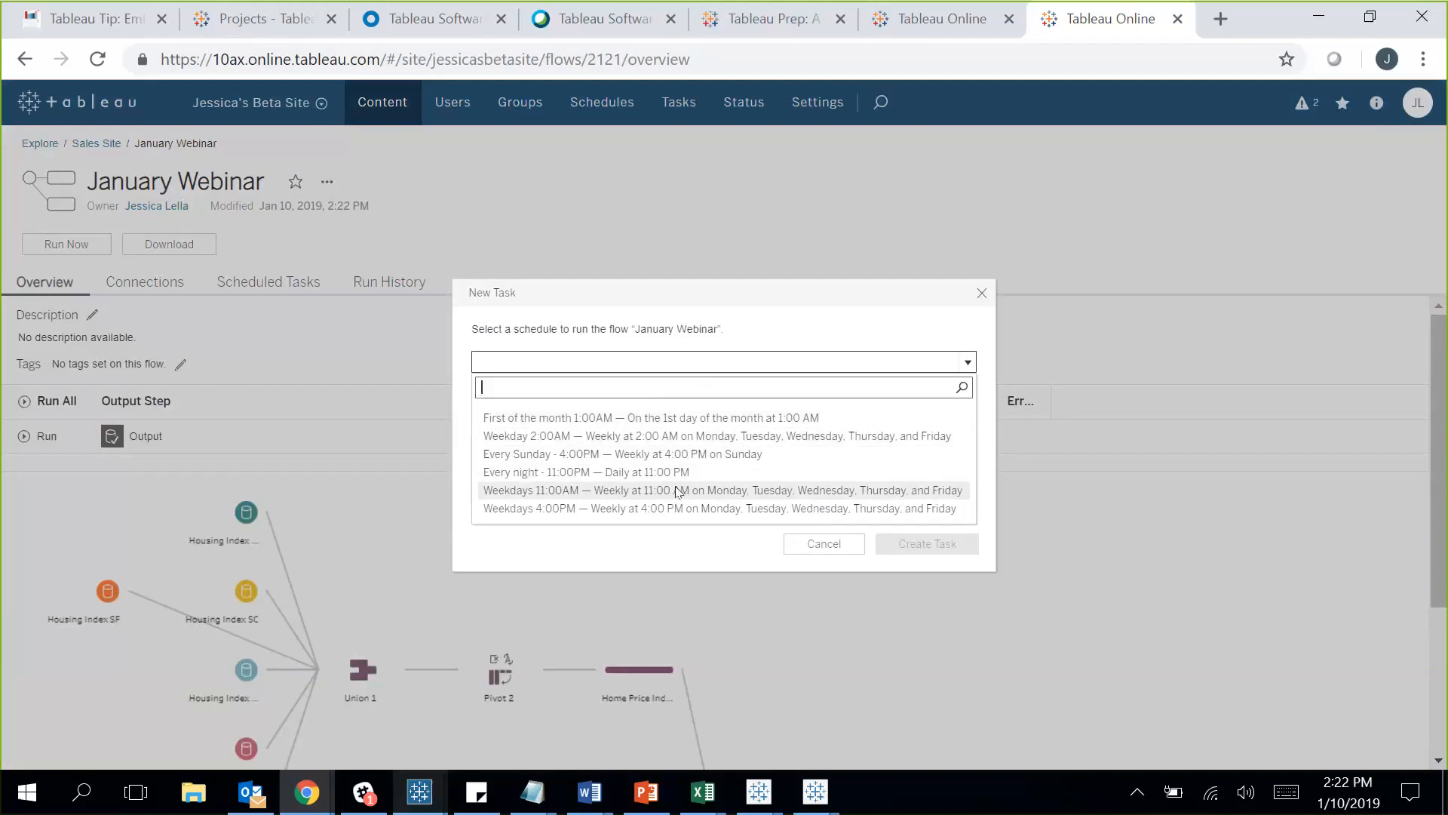
{"action": "left_click", "coordinate": [686, 417]}
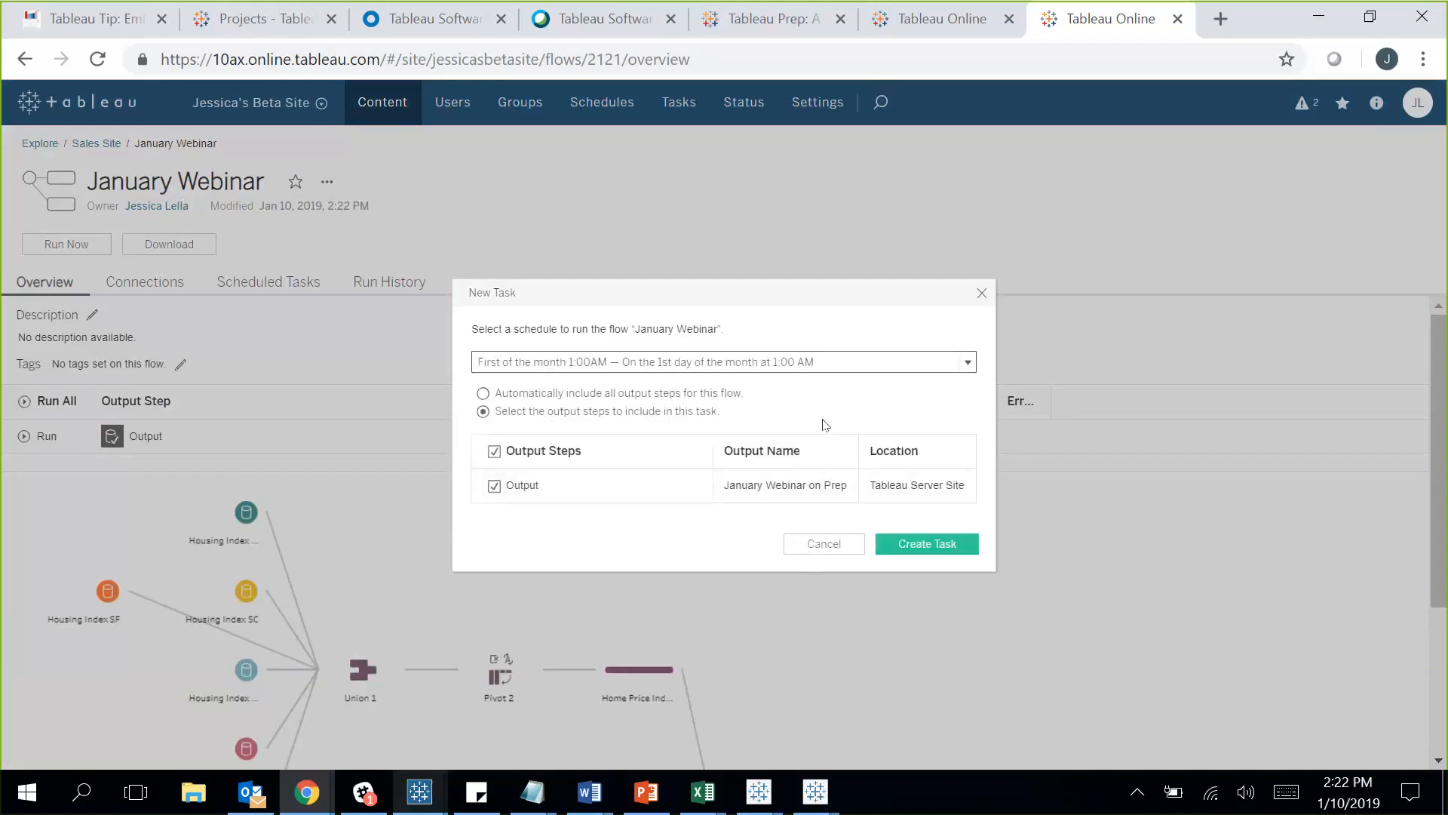
{"action": "left_click", "coordinate": [922, 544]}
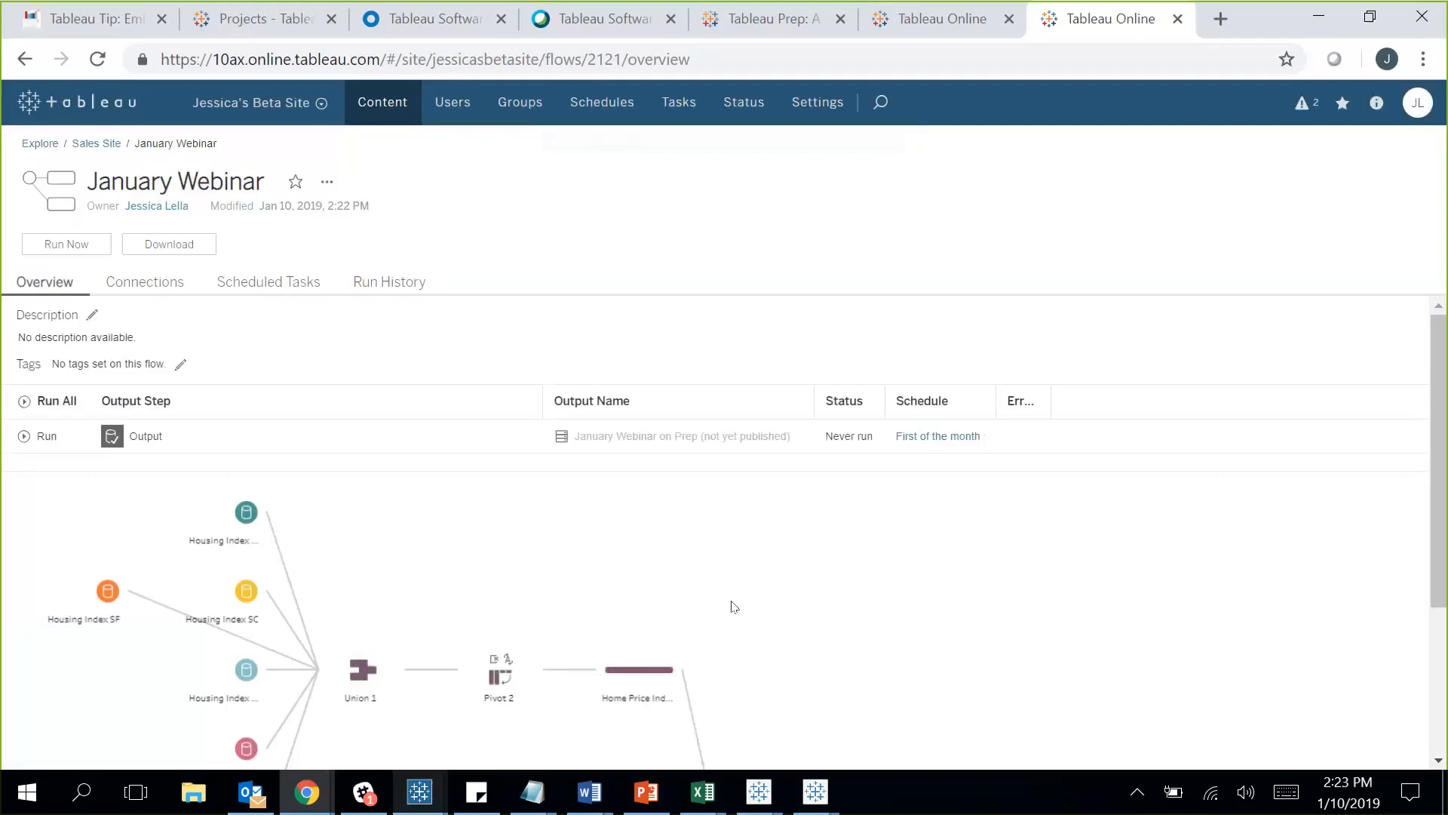
{"action": "left_click", "coordinate": [624, 103]}
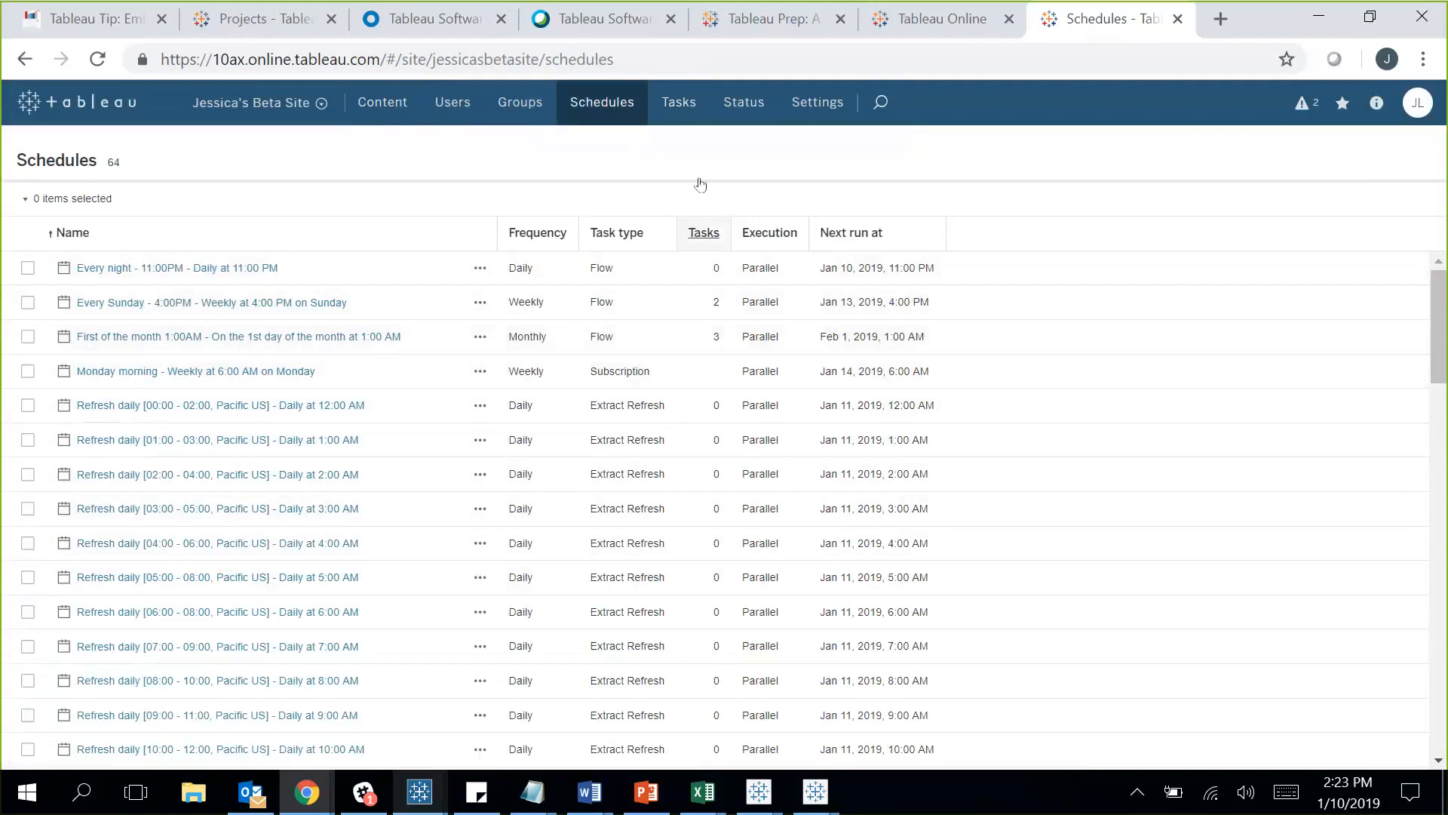
From Content, view the Sales Site project's permissions, close them, and select the address bar.
{"action": "left_click", "coordinate": [381, 108]}
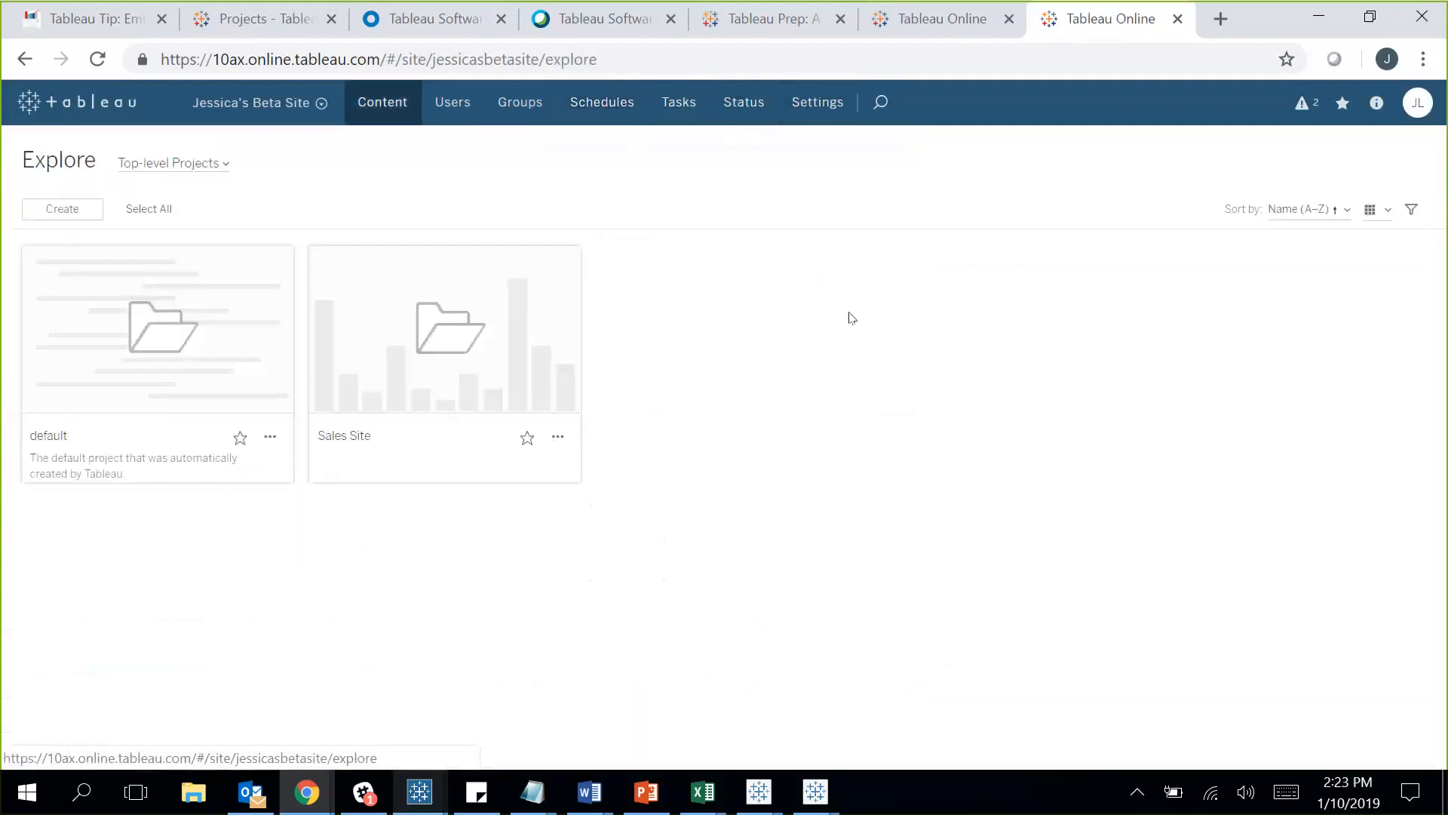
{"action": "left_click", "coordinate": [322, 263]}
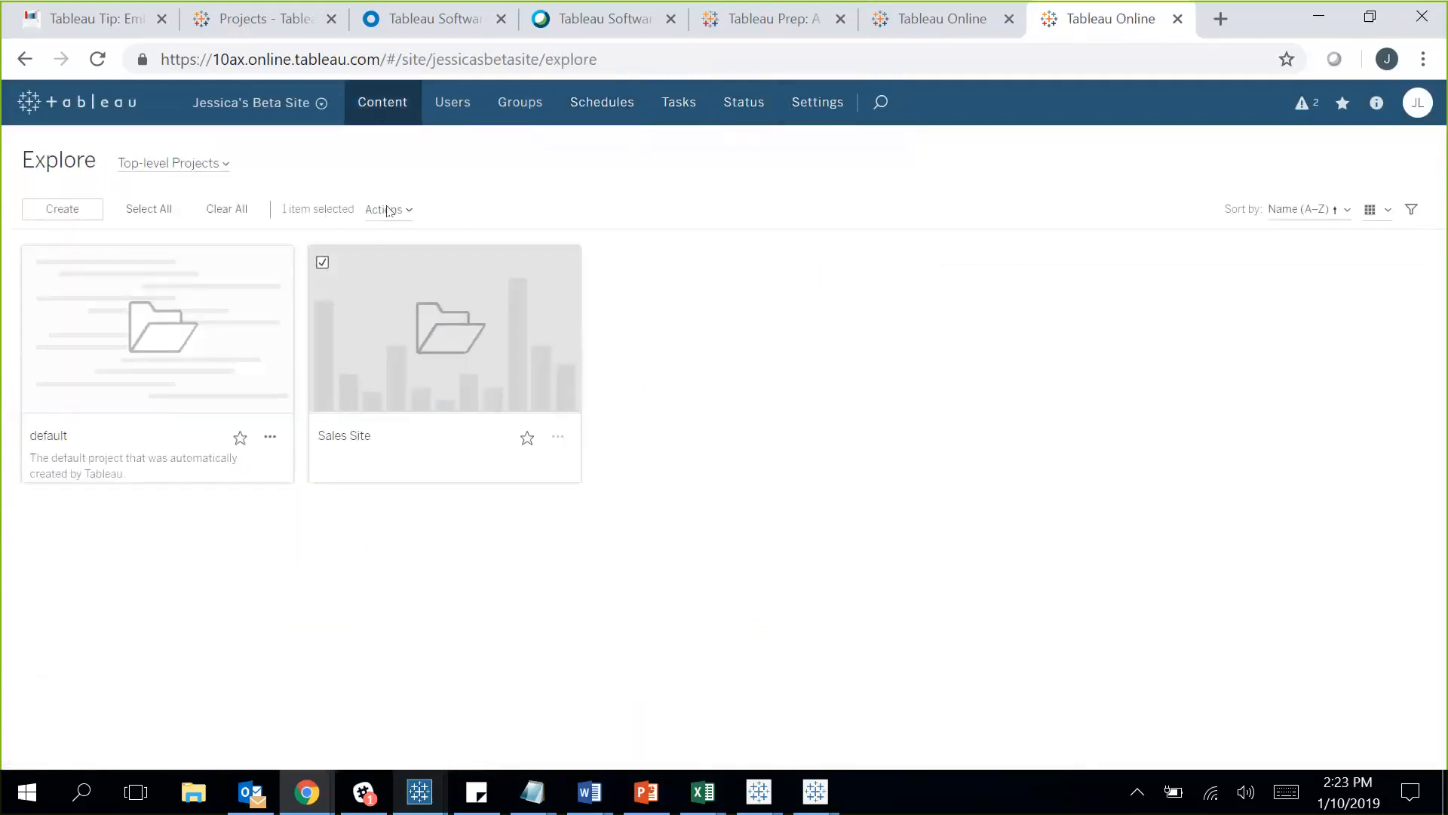
{"action": "left_click", "coordinate": [384, 210]}
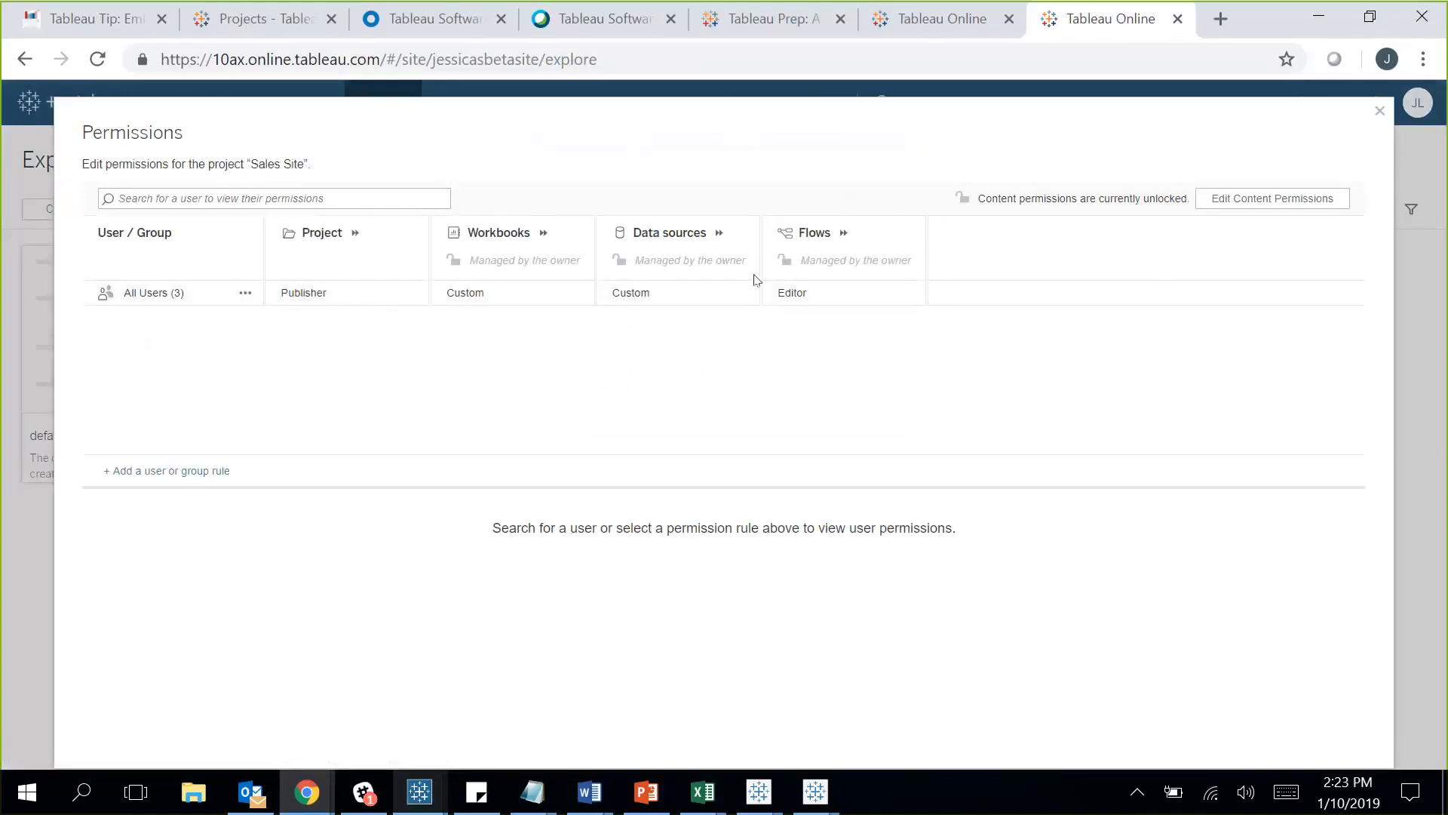
{"action": "left_click", "coordinate": [1380, 111]}
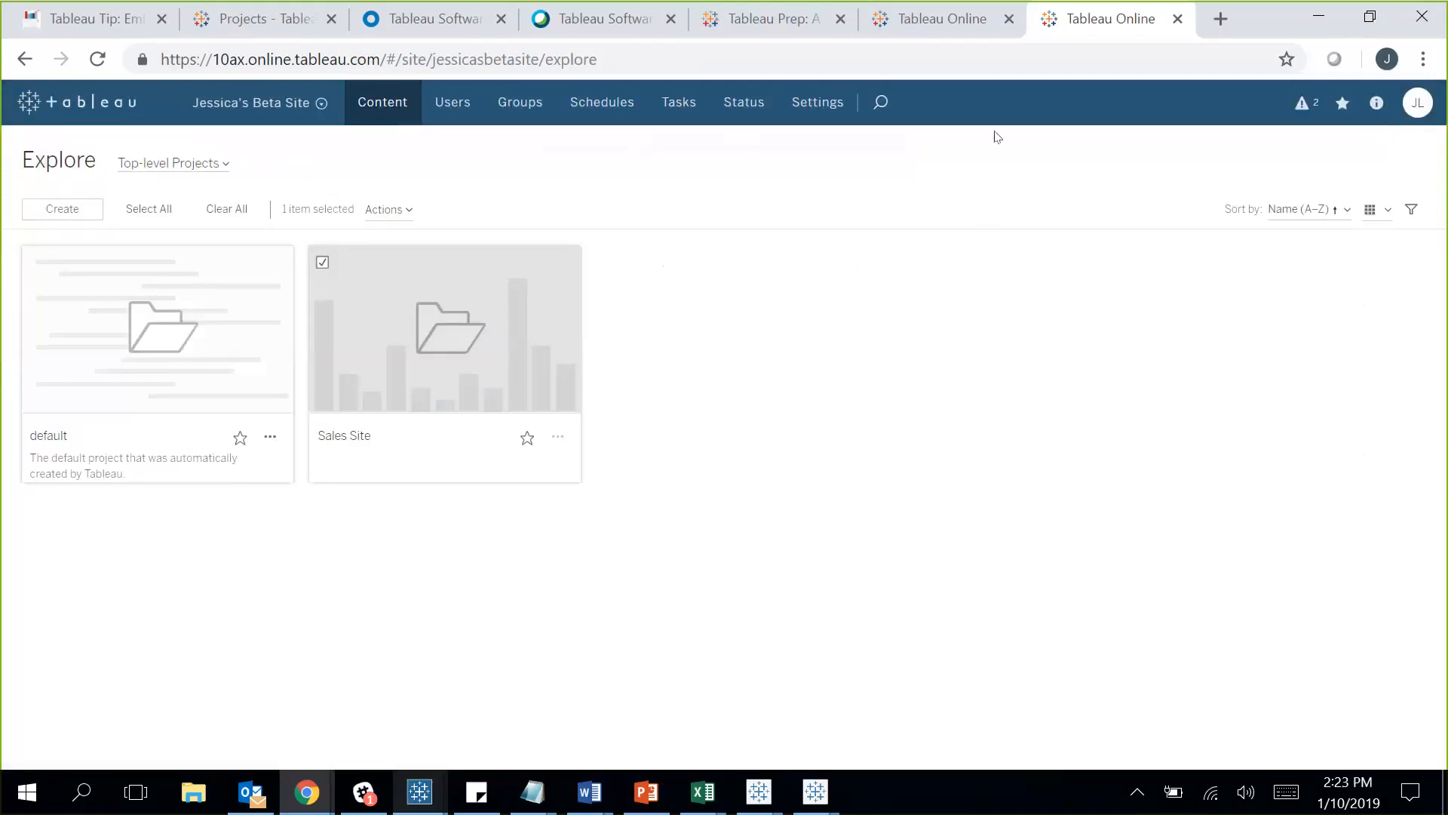
{"action": "left_click", "coordinate": [961, 48]}
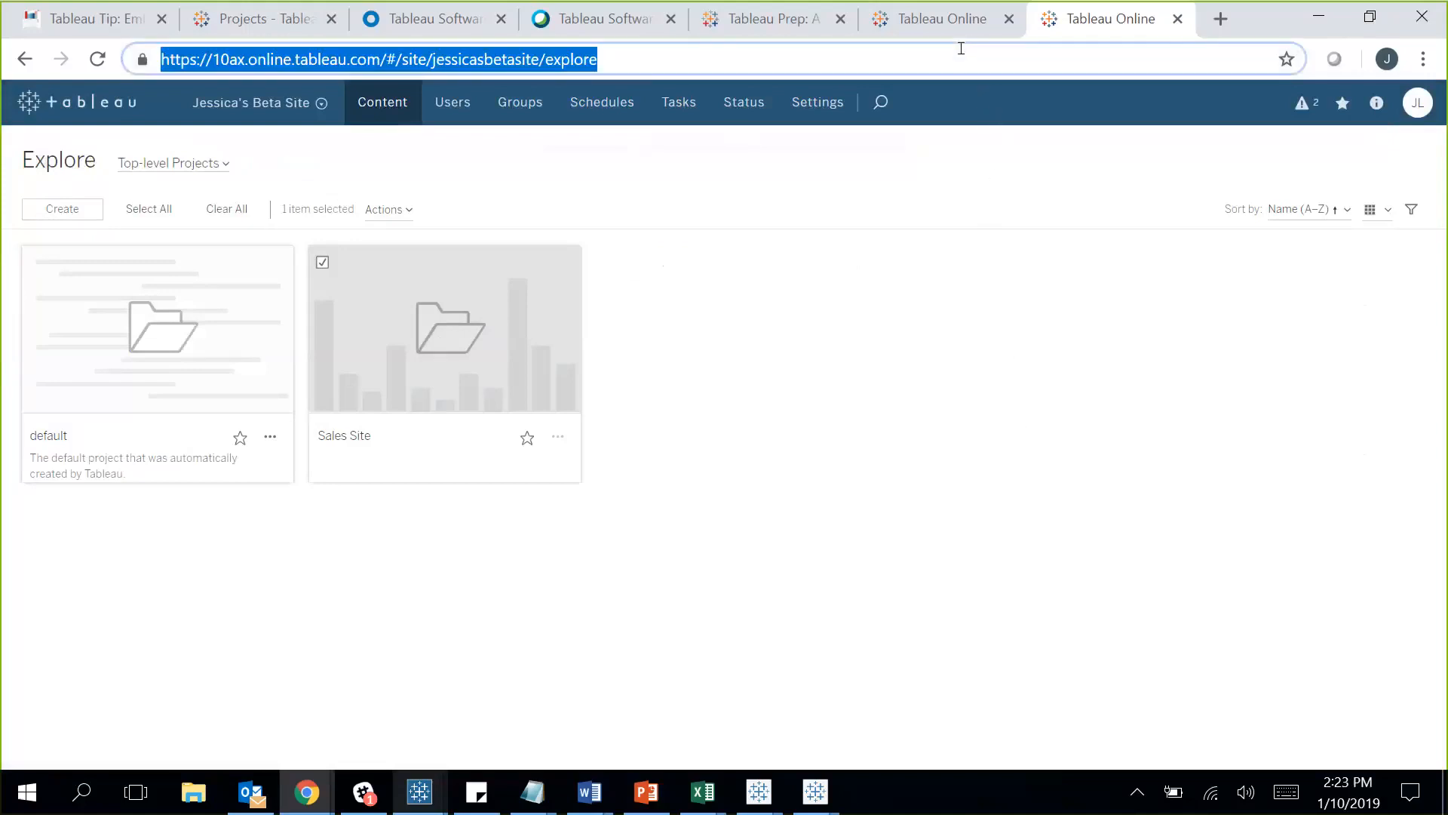
Go to tableau.com and open the free Tableau Prep training videos under Learning.
{"action": "type", "text": "tableau.com"}
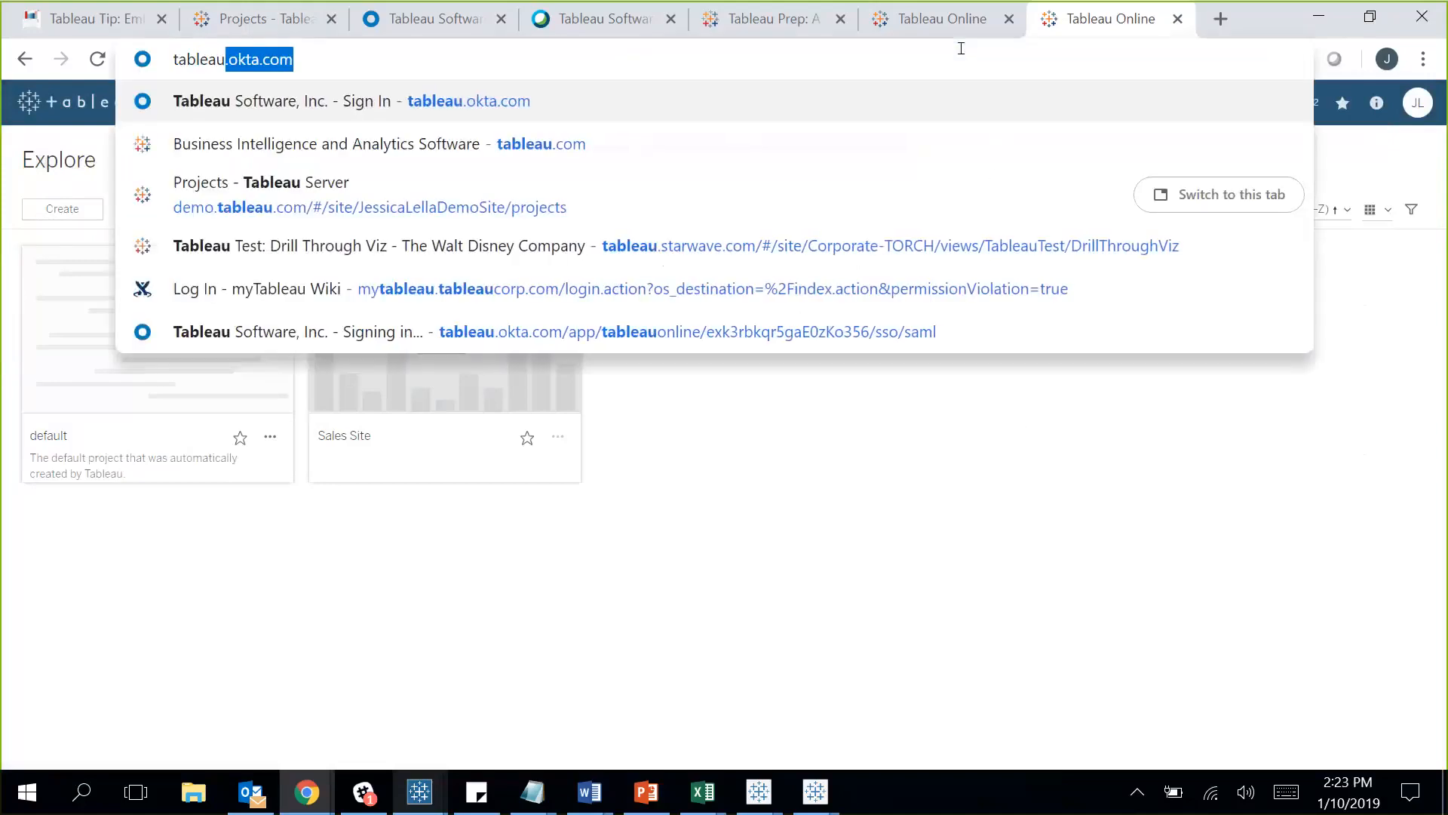
{"action": "key", "text": "Return"}
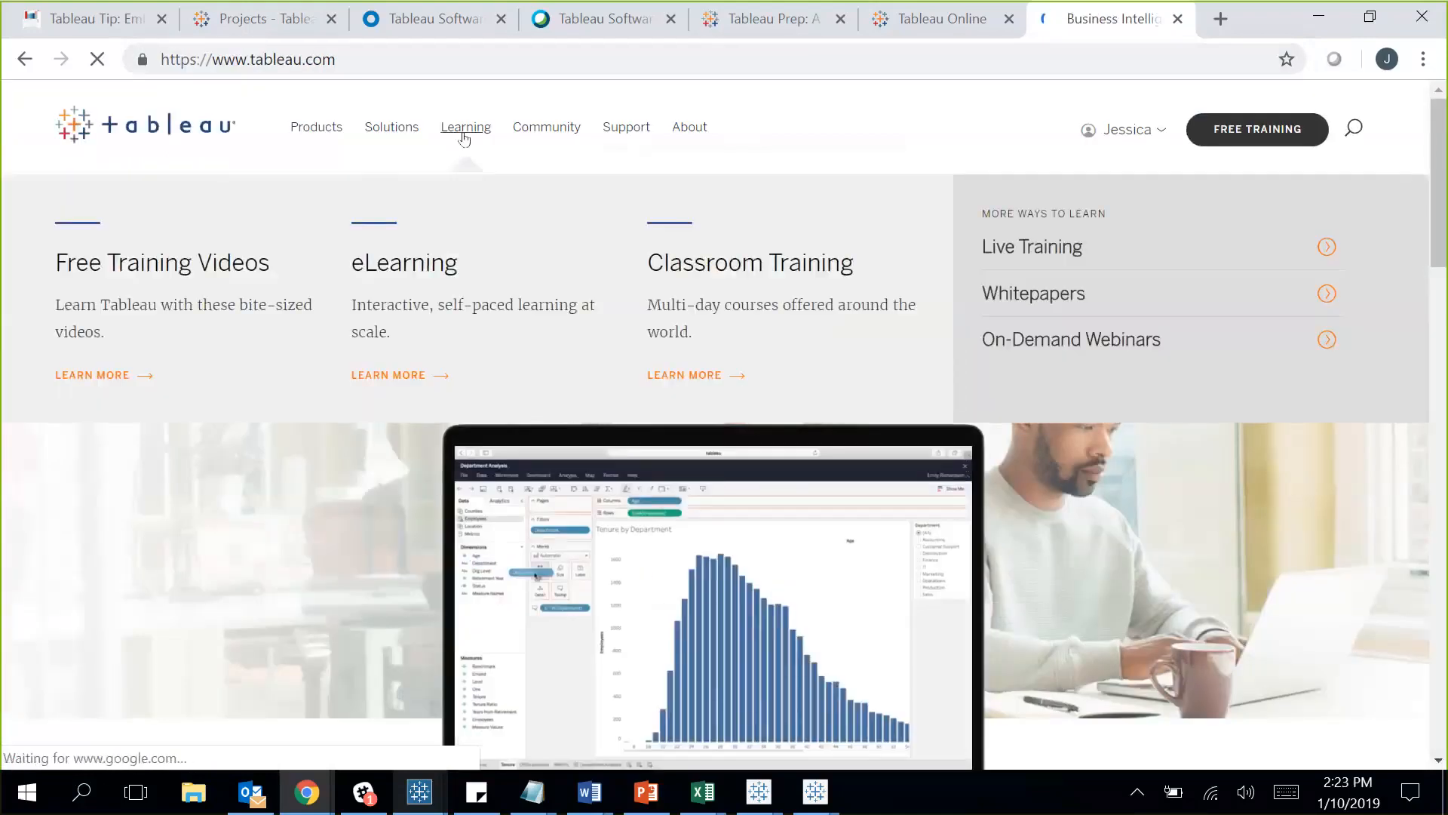
{"action": "left_click", "coordinate": [464, 130]}
{"action": "scroll", "coordinate": [691, 448], "scroll_direction": "down", "scroll_amount": 5}
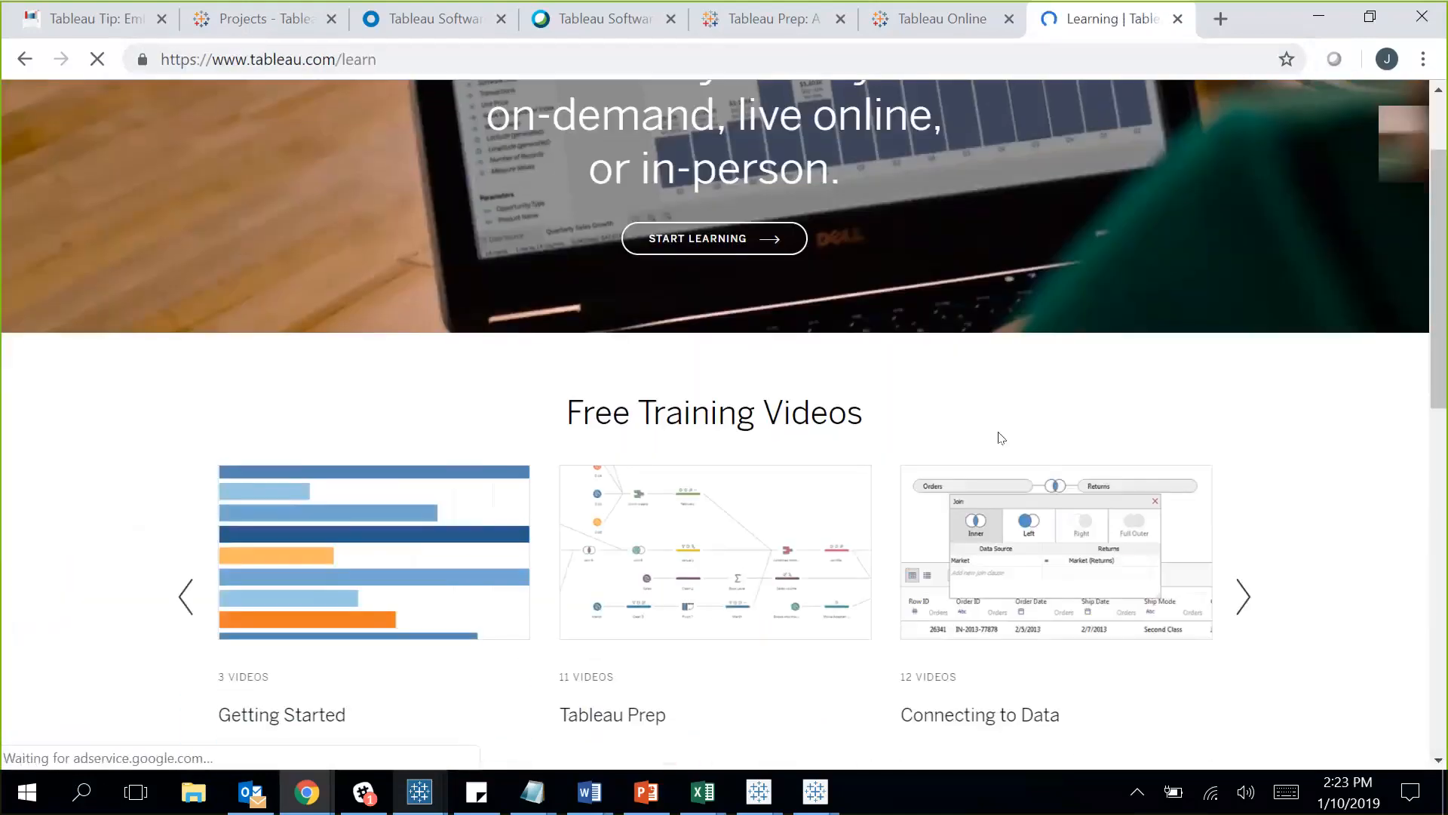
{"action": "left_click", "coordinate": [692, 448]}
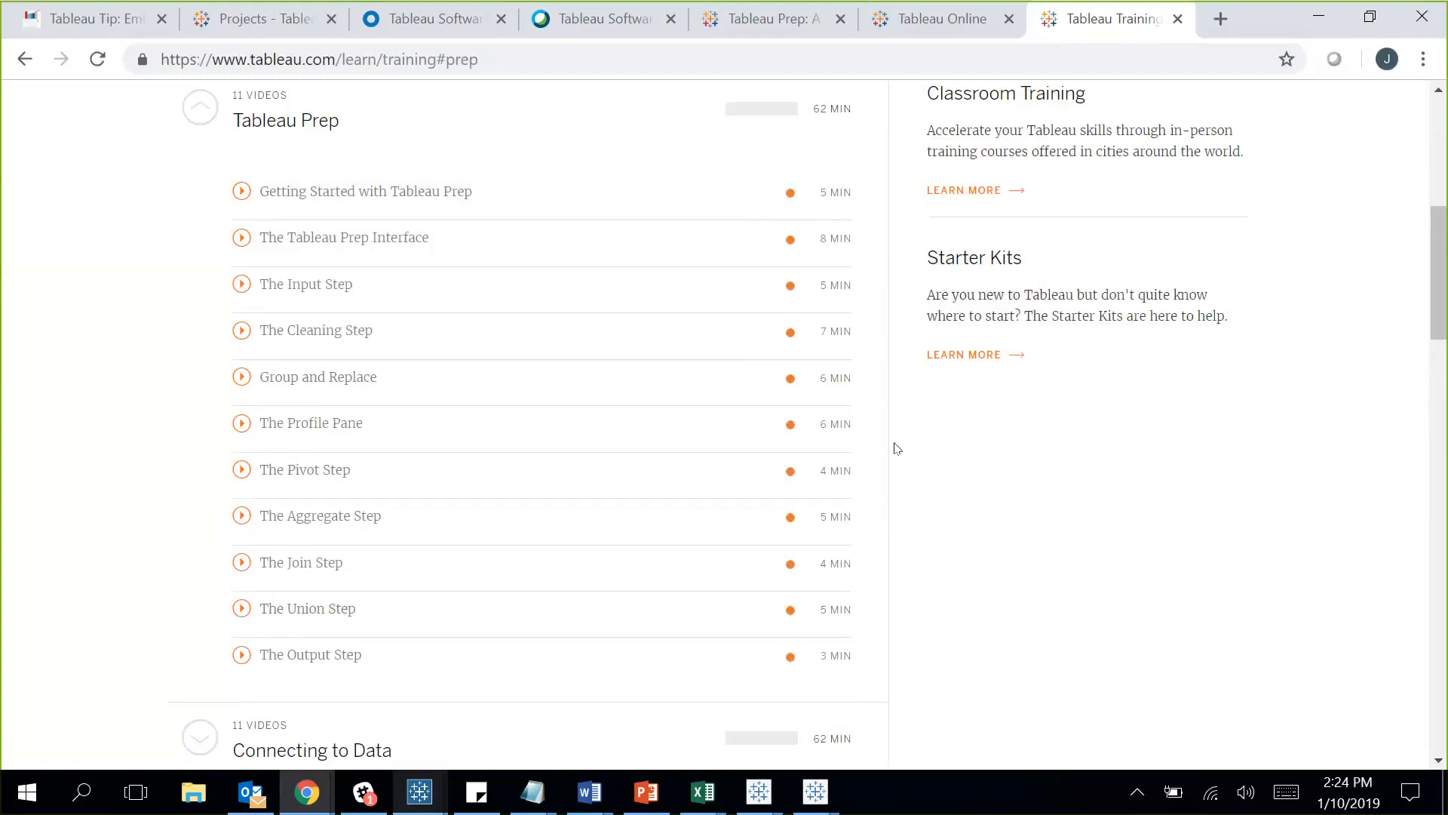
Open the Tableau Prep product page through Products > Learn More.
{"action": "scroll", "coordinate": [897, 449], "scroll_direction": "up", "scroll_amount": 7}
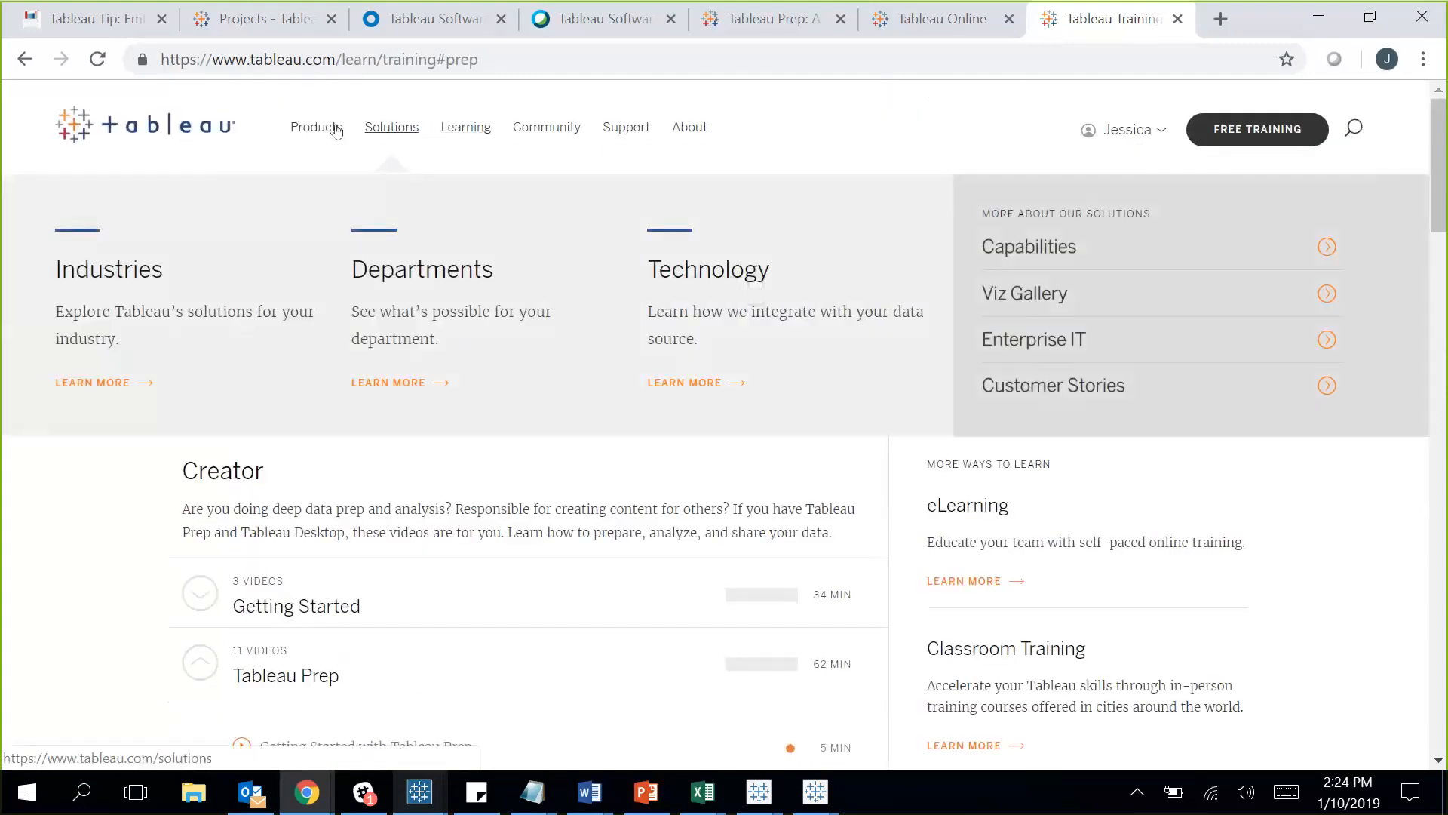
{"action": "mouse_move", "coordinate": [336, 131]}
{"action": "left_click", "coordinate": [349, 361]}
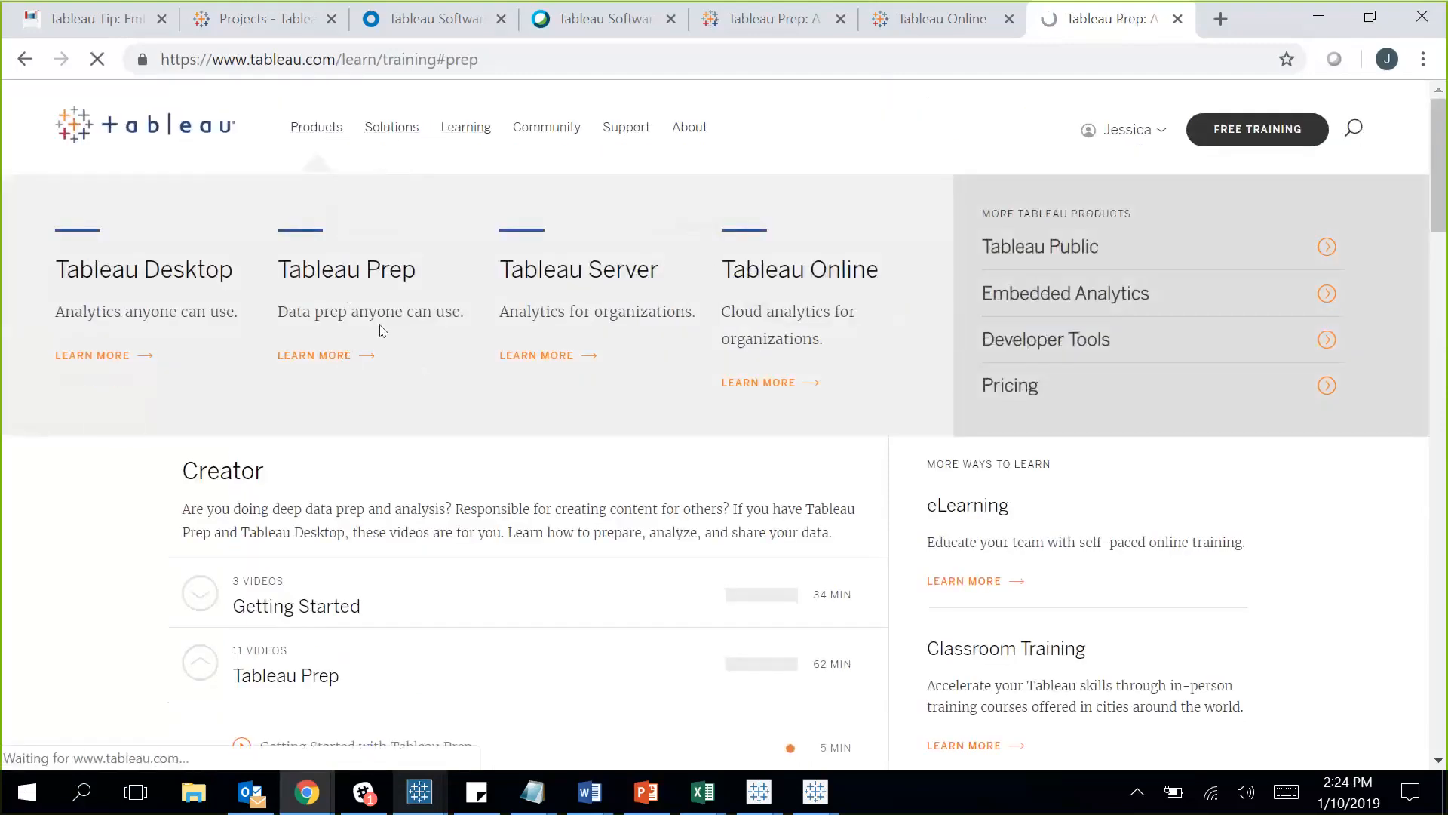